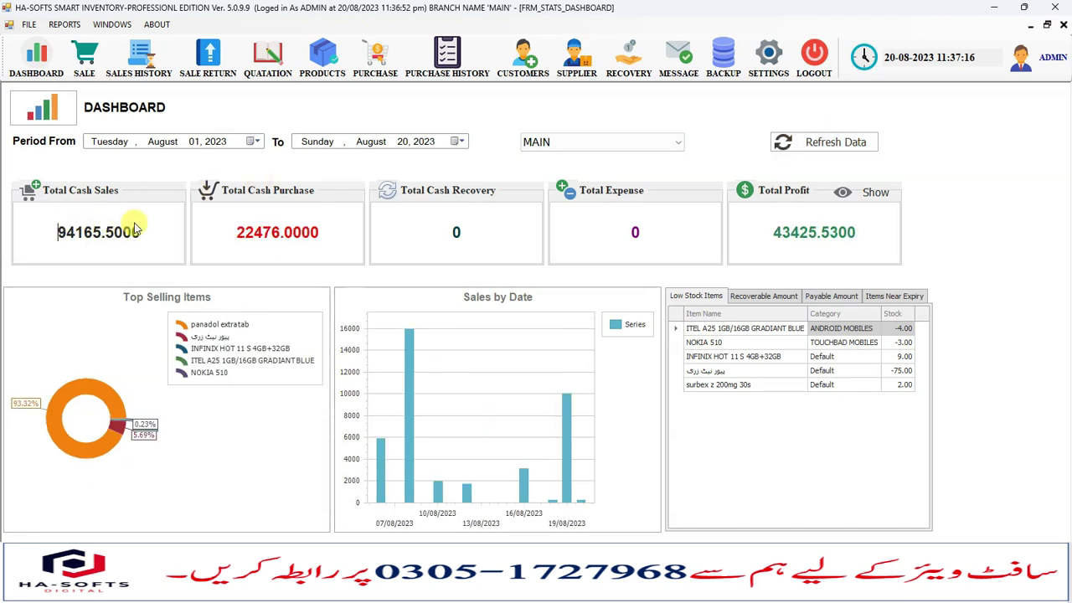
Highlight the dashboard's total cash purchase, total expense and total profit figures.
left_click_drag(244, 232, 306, 236)
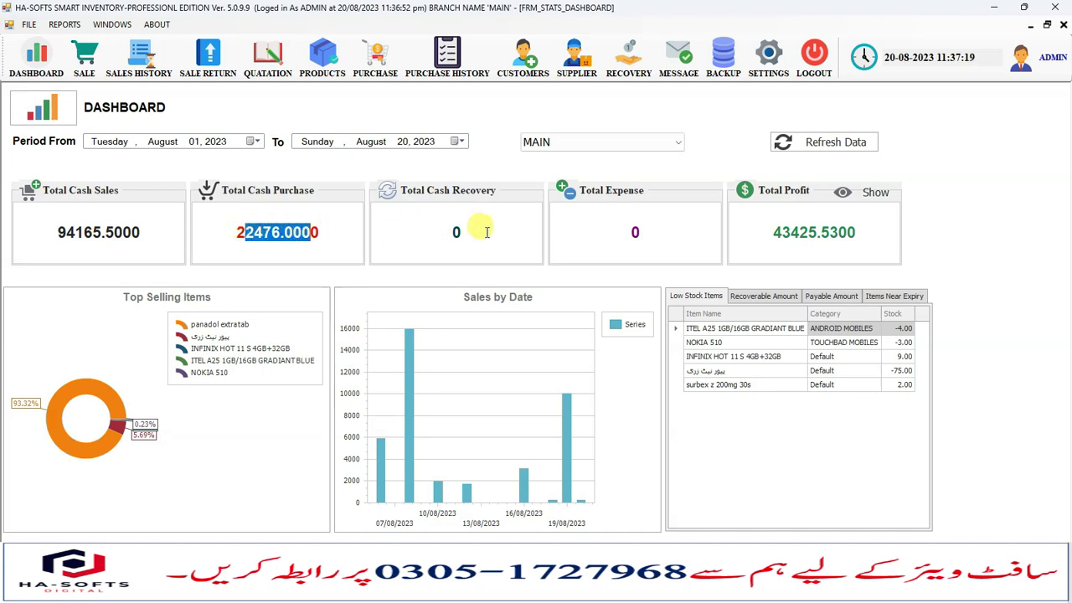
left_click(457, 226)
left_click(595, 228)
double_click(635, 232)
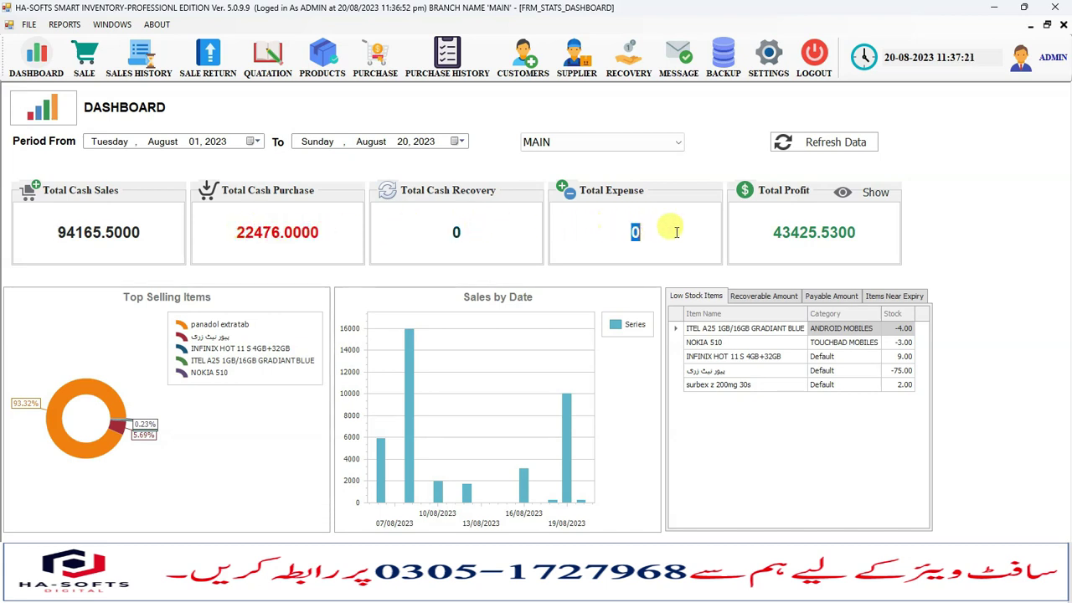
left_click_drag(783, 232, 829, 240)
left_click(830, 241)
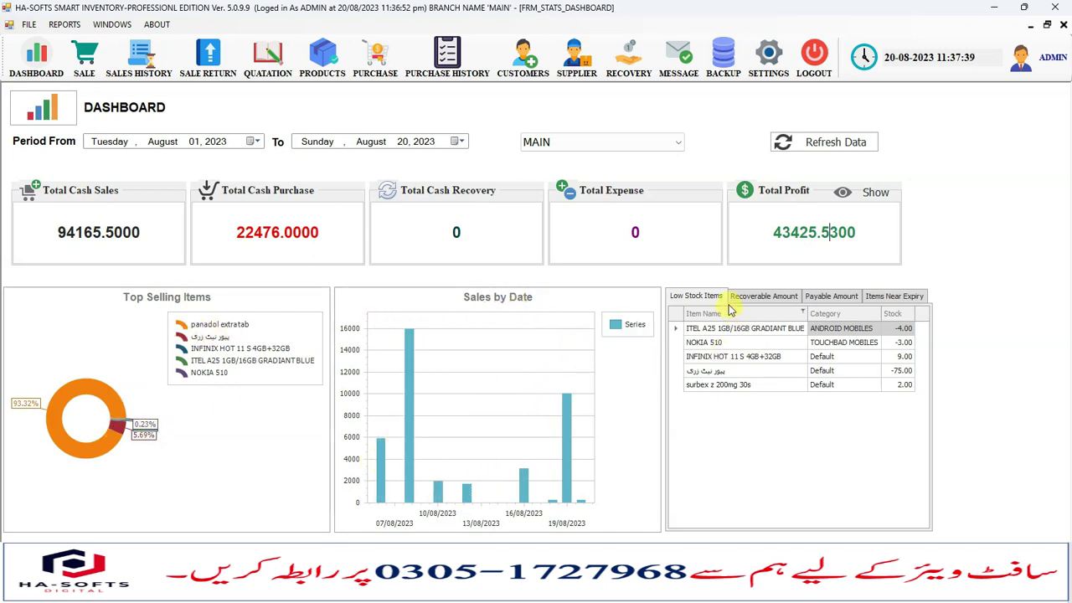
Browse the low-stock, receivable, payable and near-expiry lists, then advance to the Create, Update Products slide.
left_click_drag(726, 332, 737, 395)
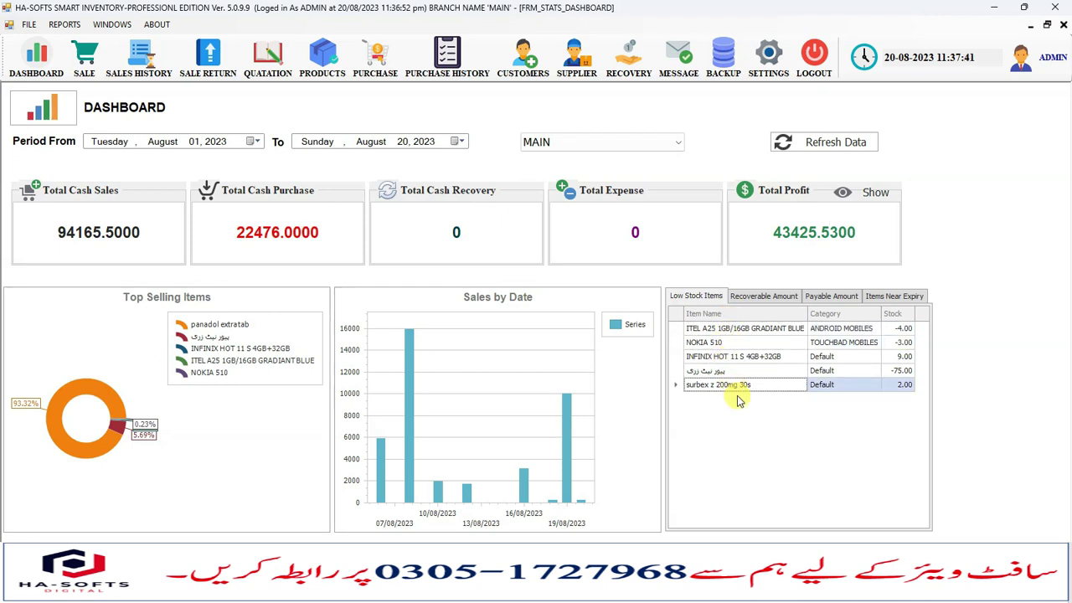
left_click(761, 297)
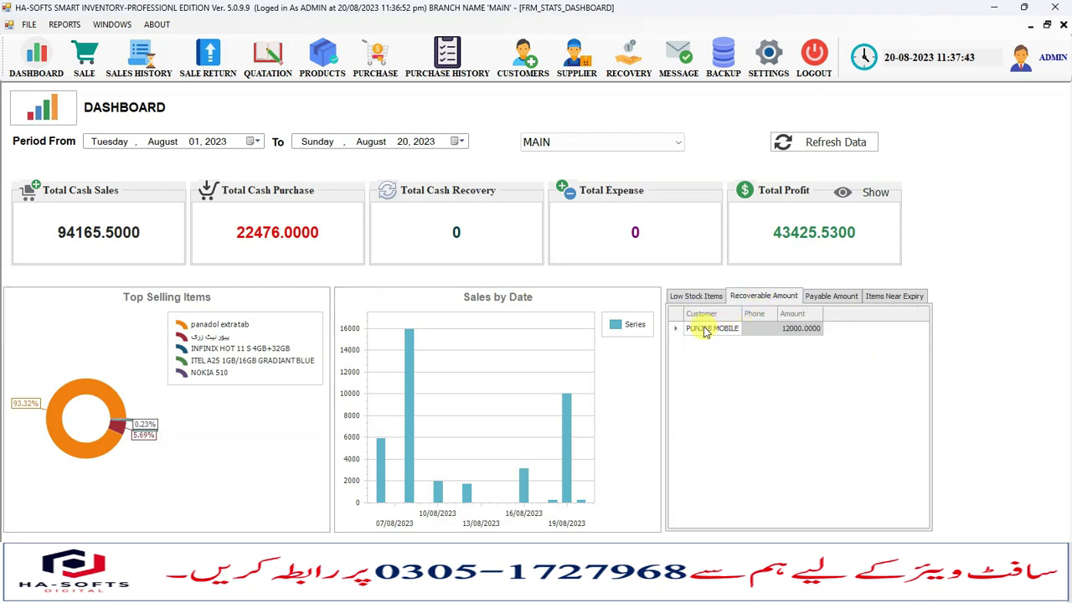
left_click(824, 296)
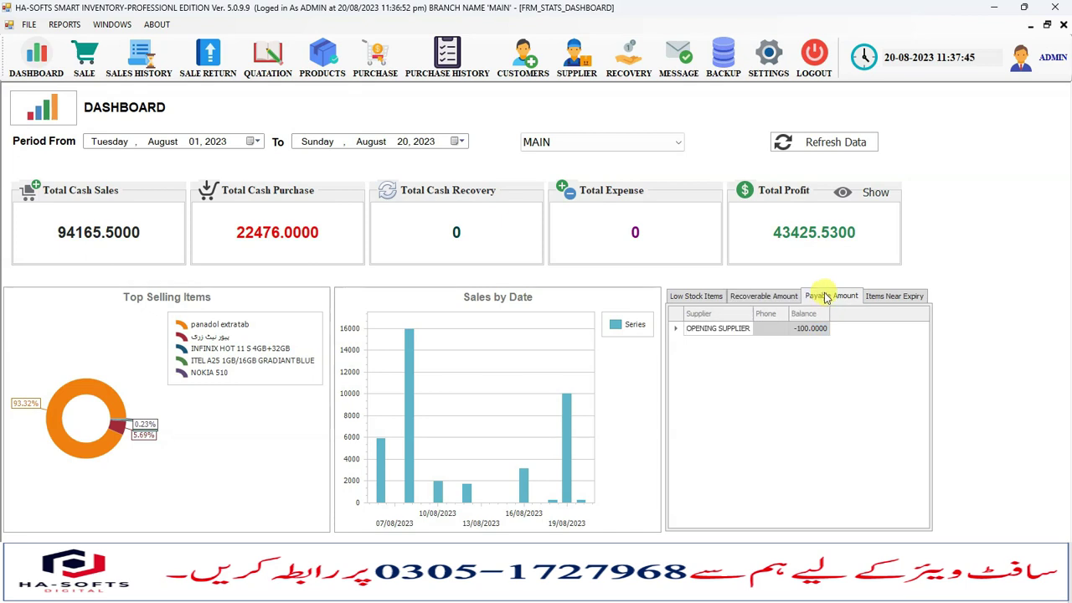
left_click(883, 295)
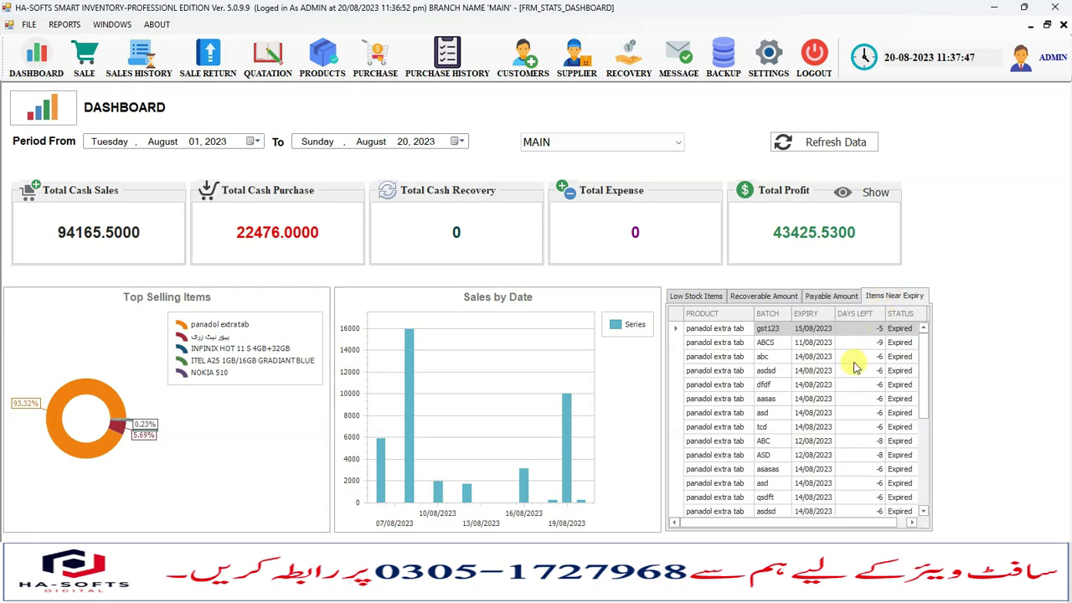
left_click(826, 295)
left_click(760, 296)
left_click(699, 296)
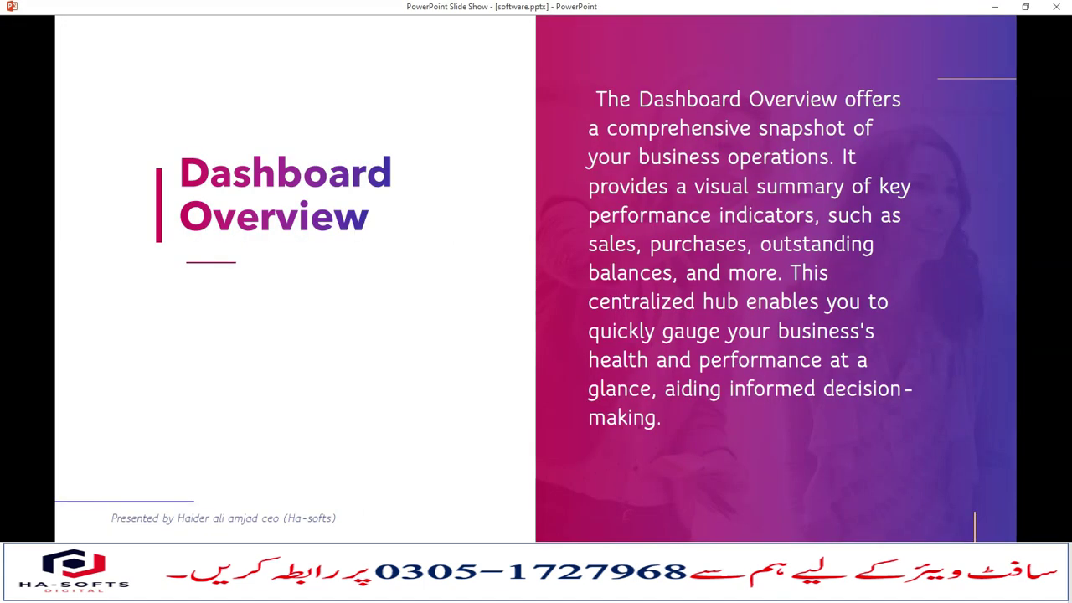
key("Right")
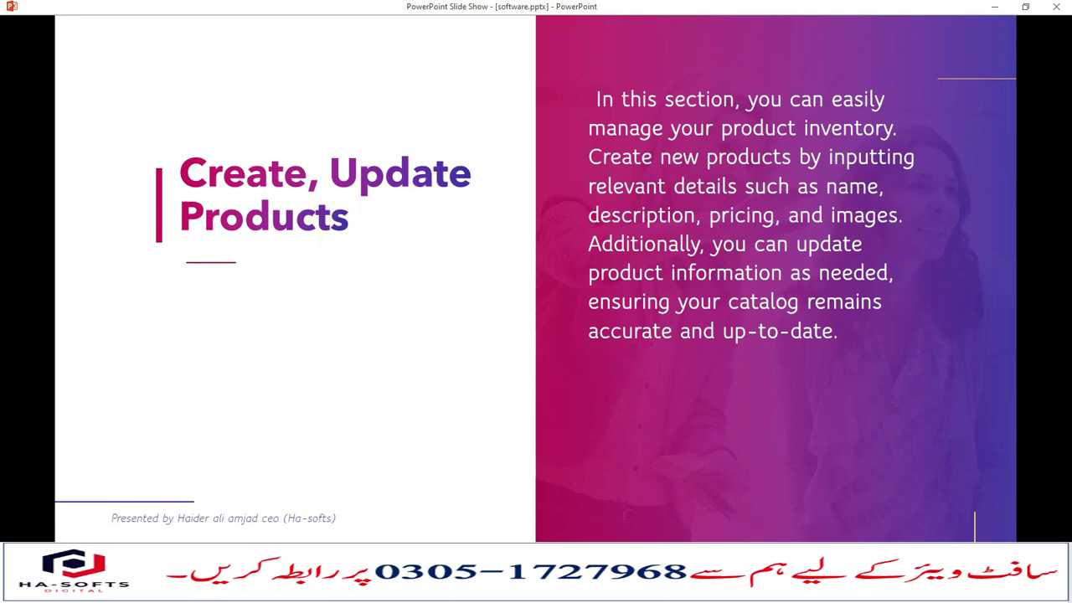
left_click(696, 590)
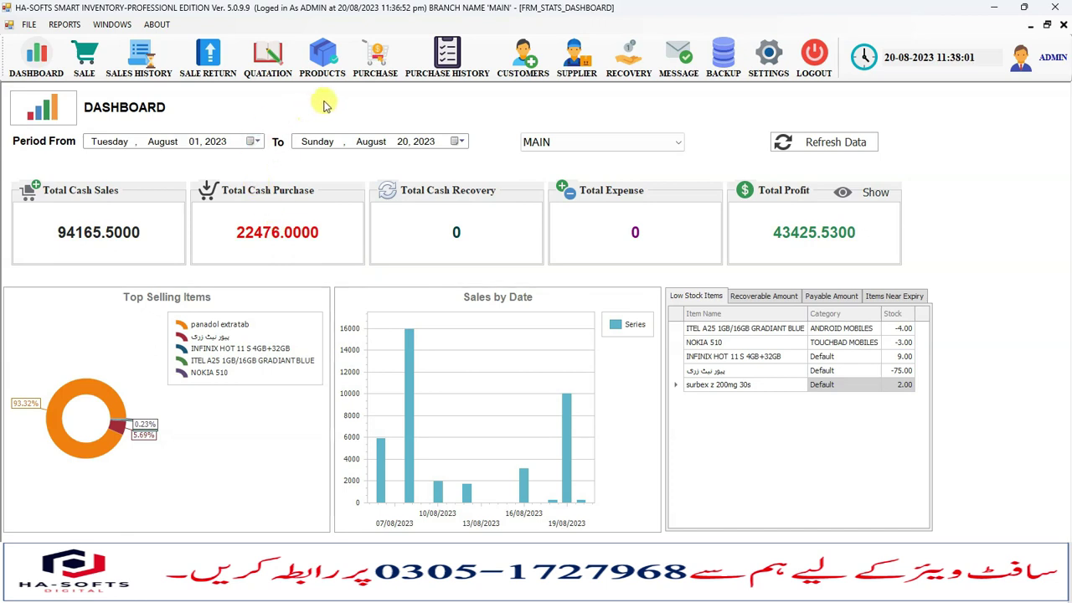
On the product definition screen, add a new product category named COSEMTICS.
left_click(324, 67)
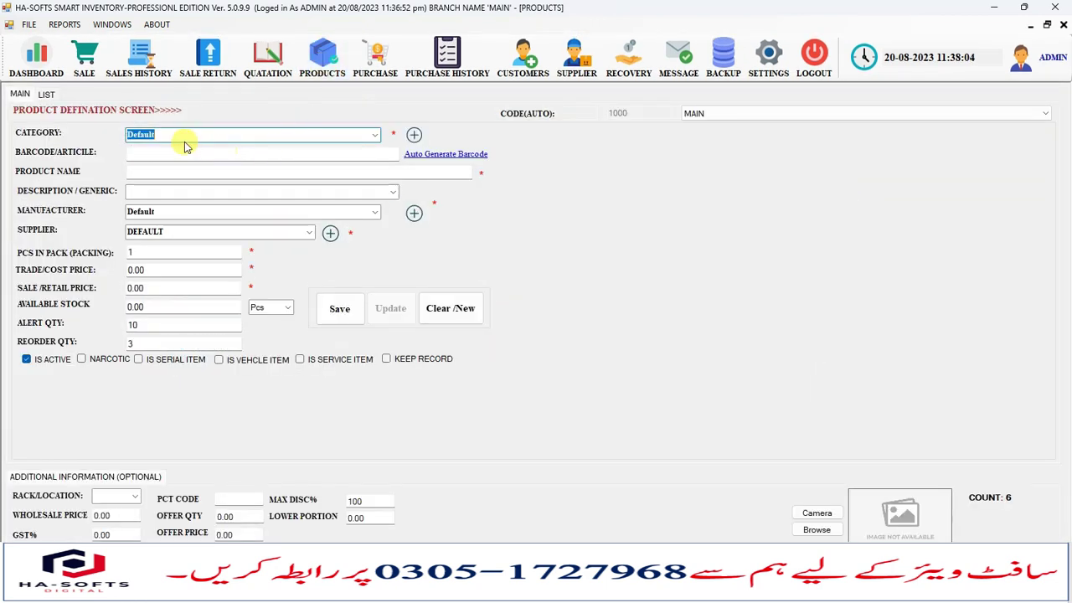
left_click(179, 135)
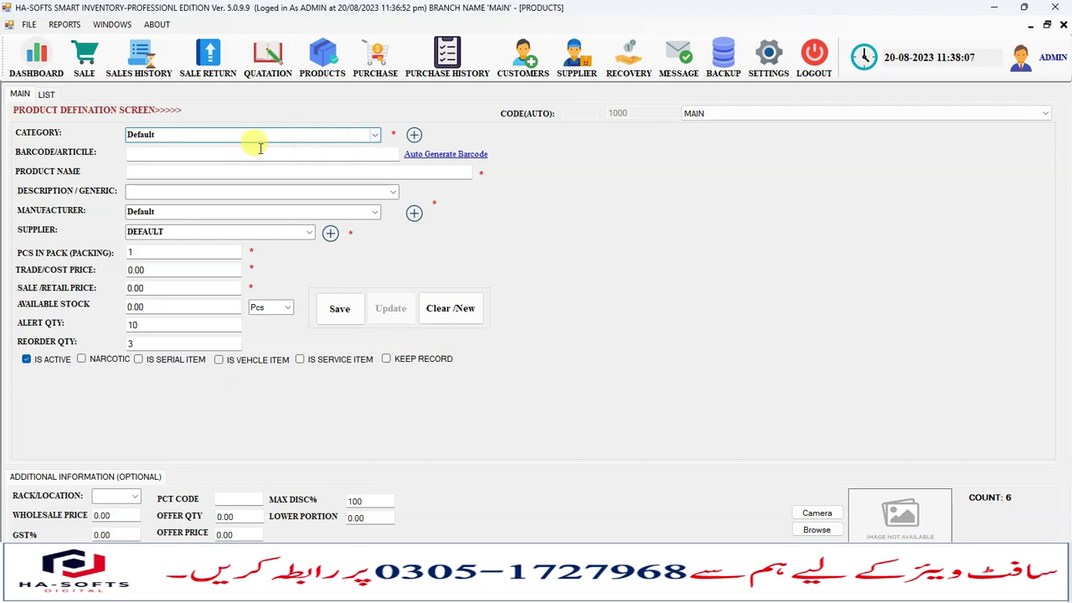
left_click(376, 135)
left_click(375, 134)
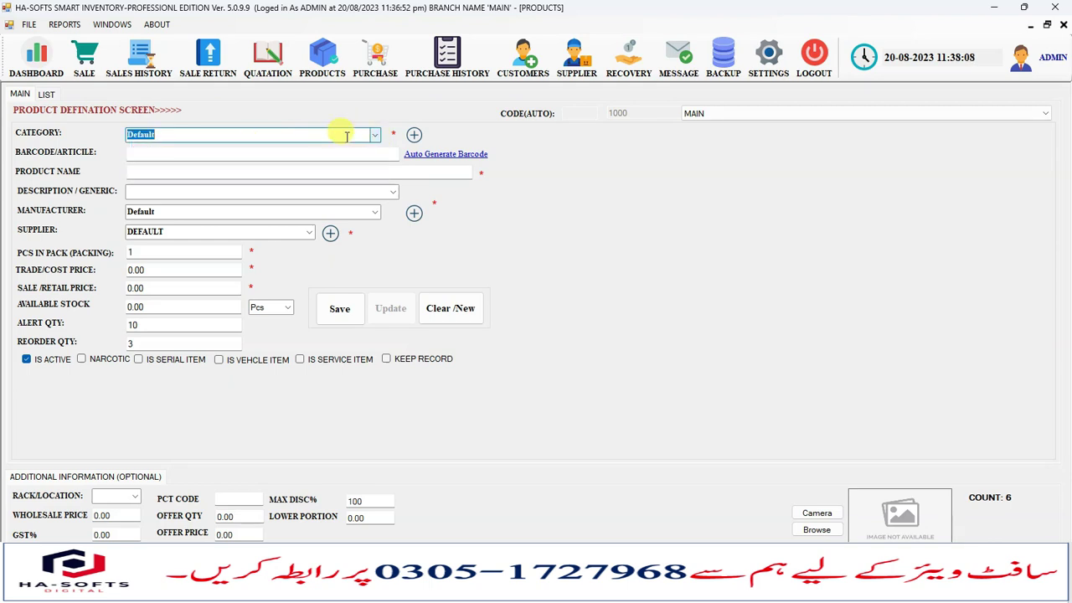
left_click(414, 136)
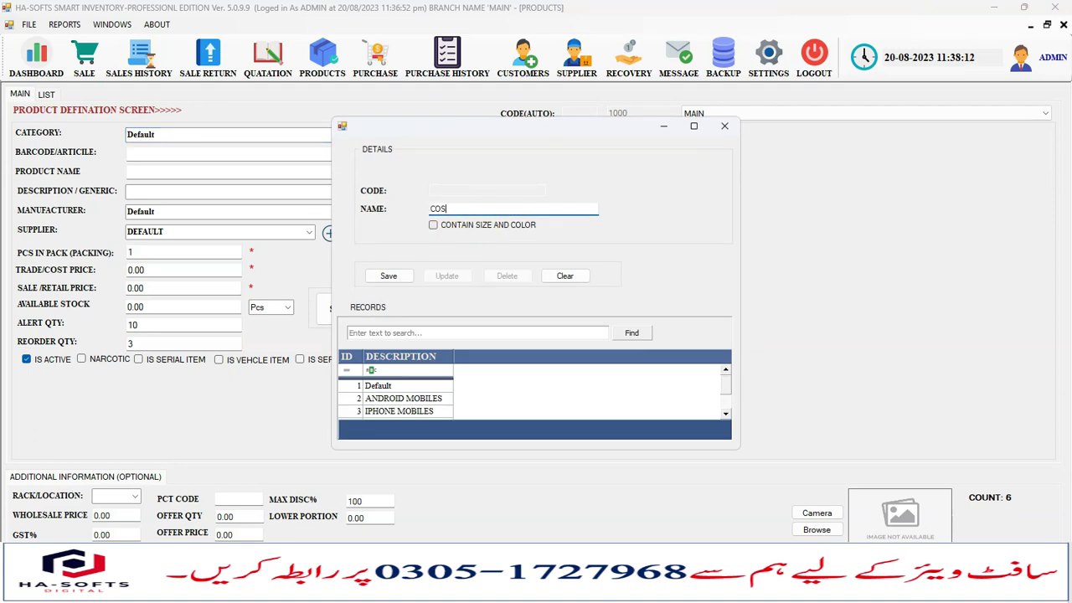
left_click(387, 276)
left_click(596, 338)
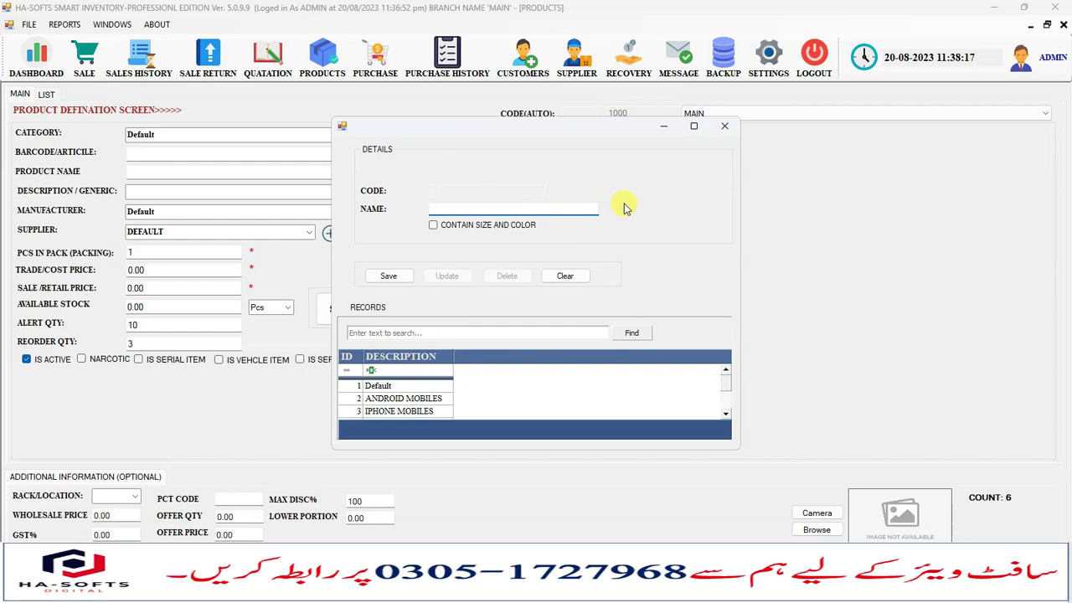
left_click(725, 125)
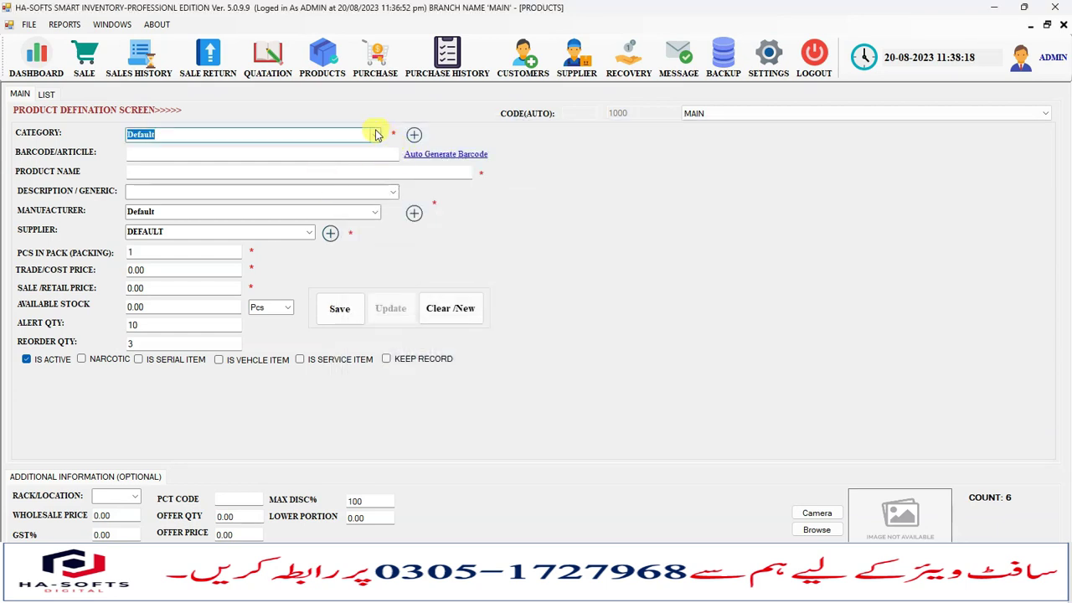
Choose COSEMTICS as the new product's category.
left_click(375, 135)
left_click(172, 188)
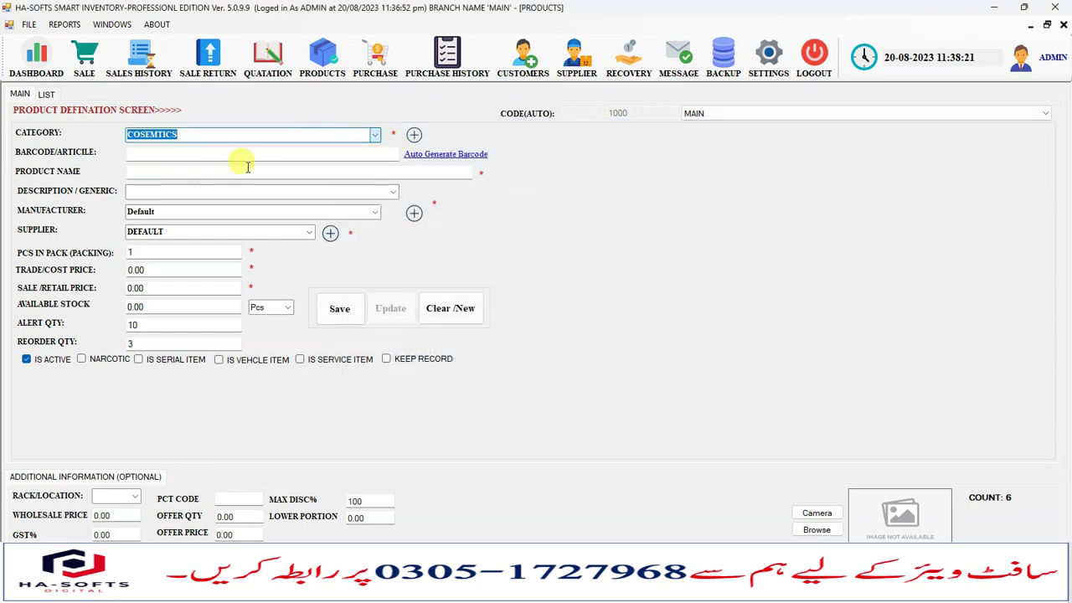
left_click(200, 156)
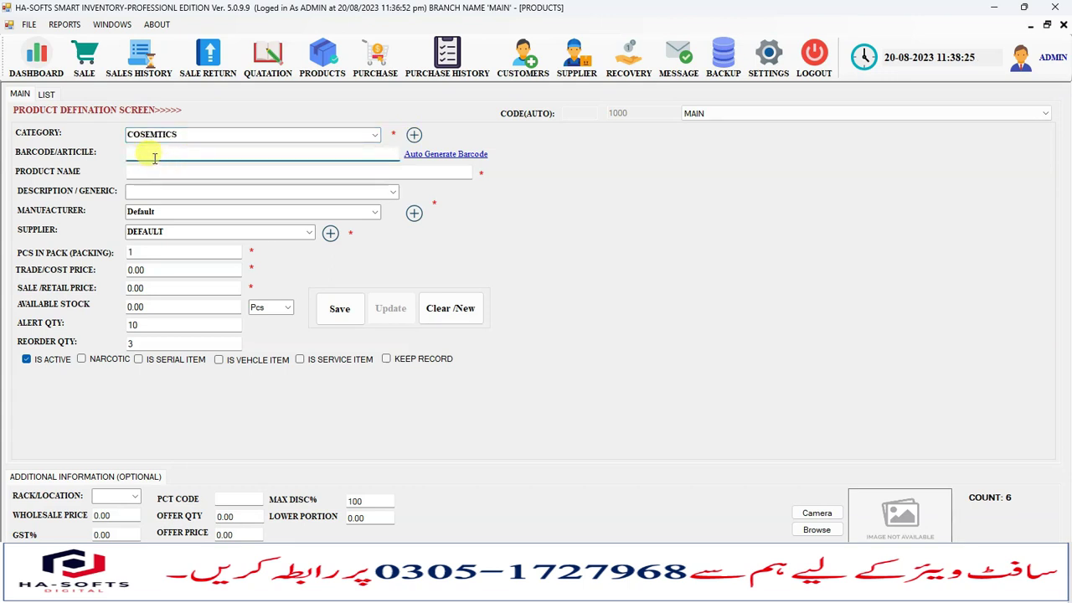
Auto-generate barcode 1010 and name the product HEADS AND SHOULDER ANTI DANDRUF SHAMPOO 245ML.
key("Tab")
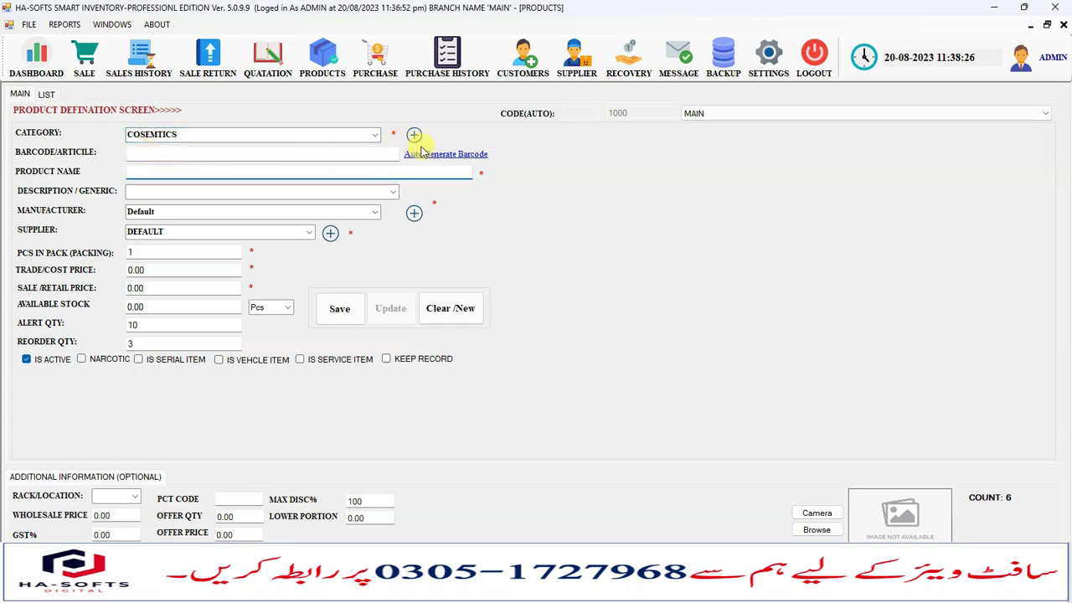
left_click(444, 155)
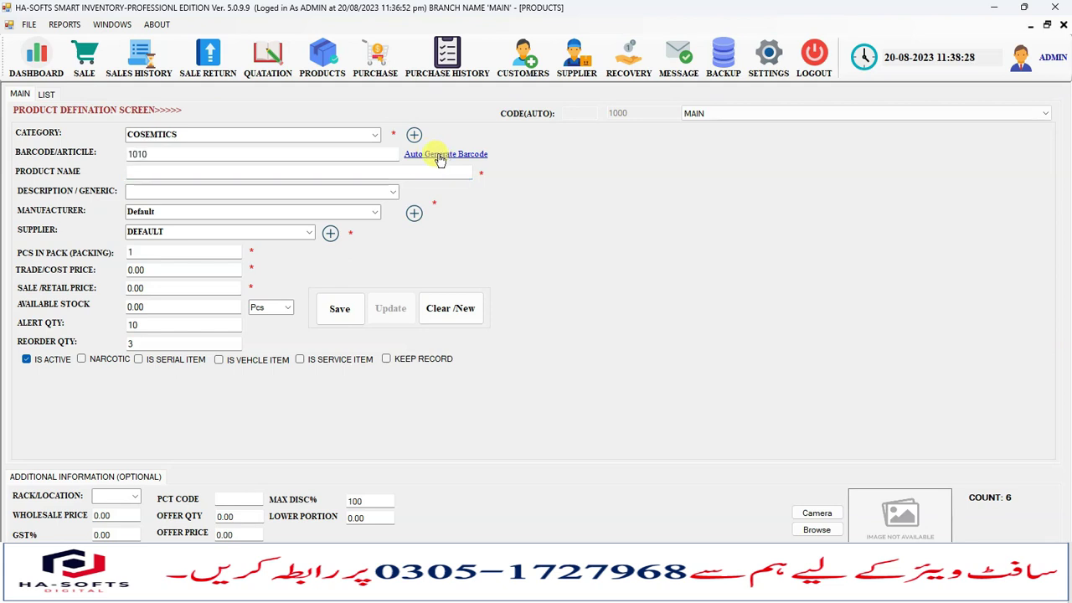
left_click(172, 170)
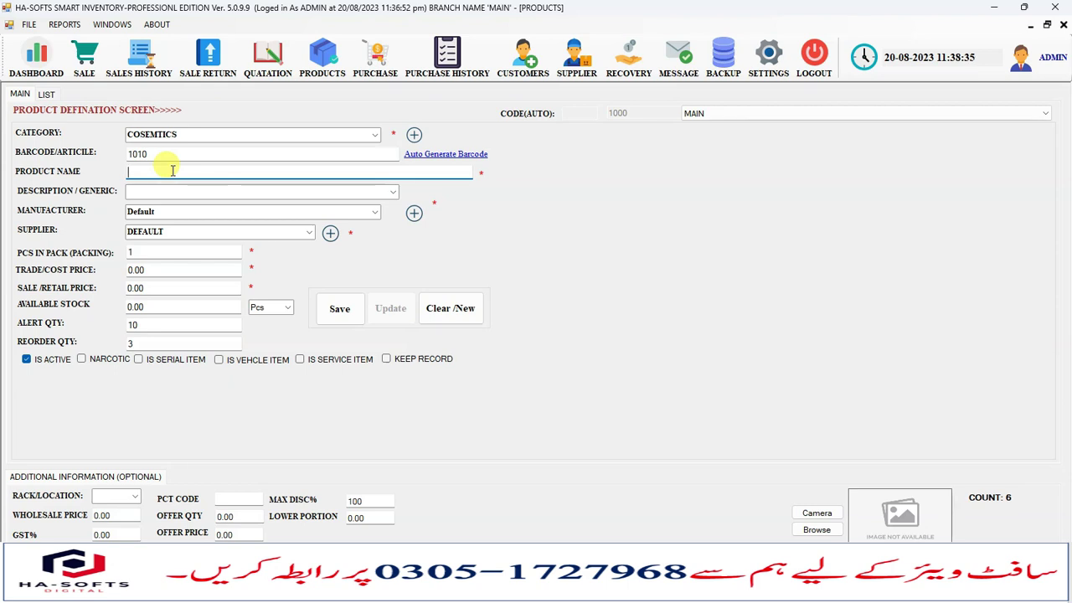
type("HEADS AND SHOULDER ANTI")
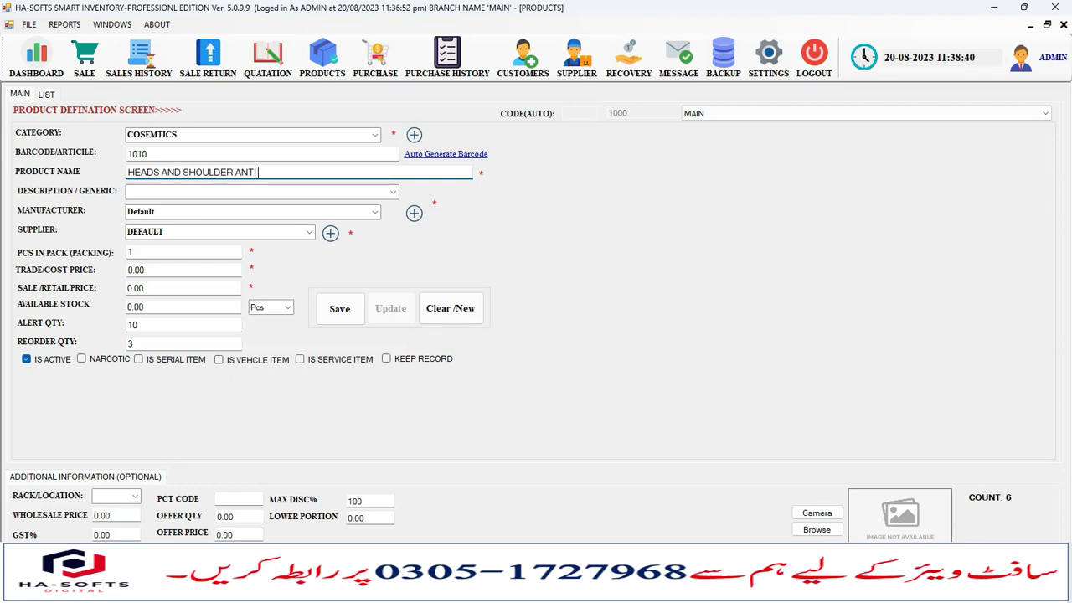
type(" DANDRUF S")
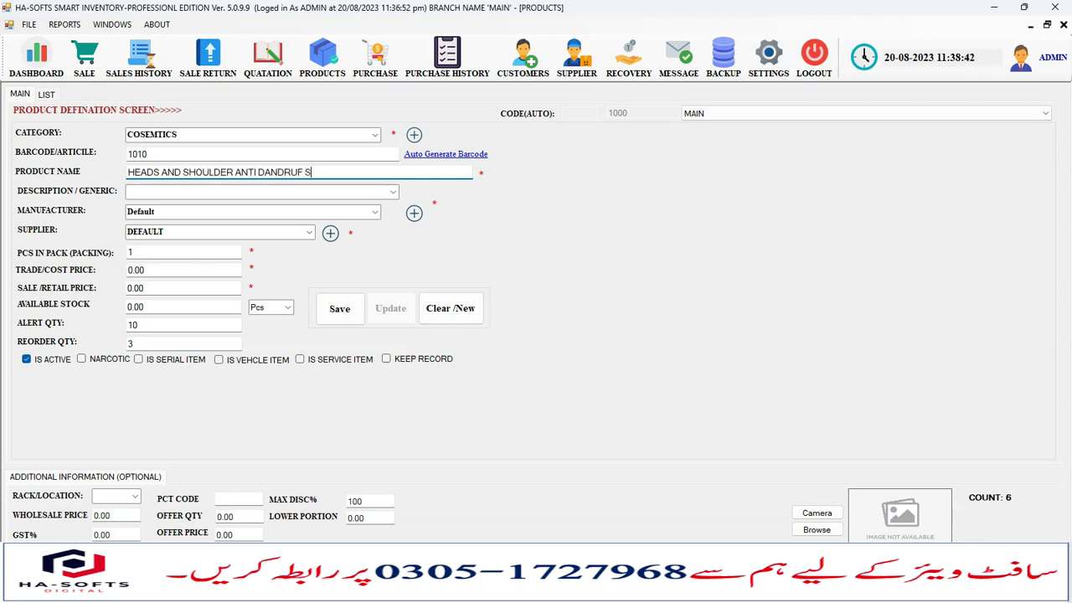
type("H")
key("BackSpace")
type("HAMPOO ")
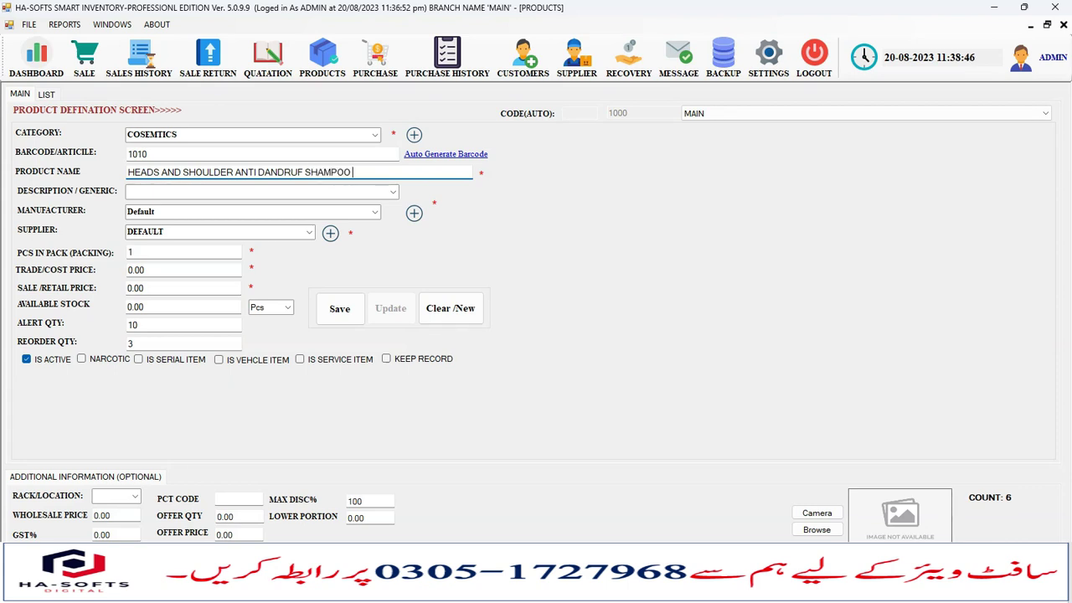
type("245ML")
left_click(166, 192)
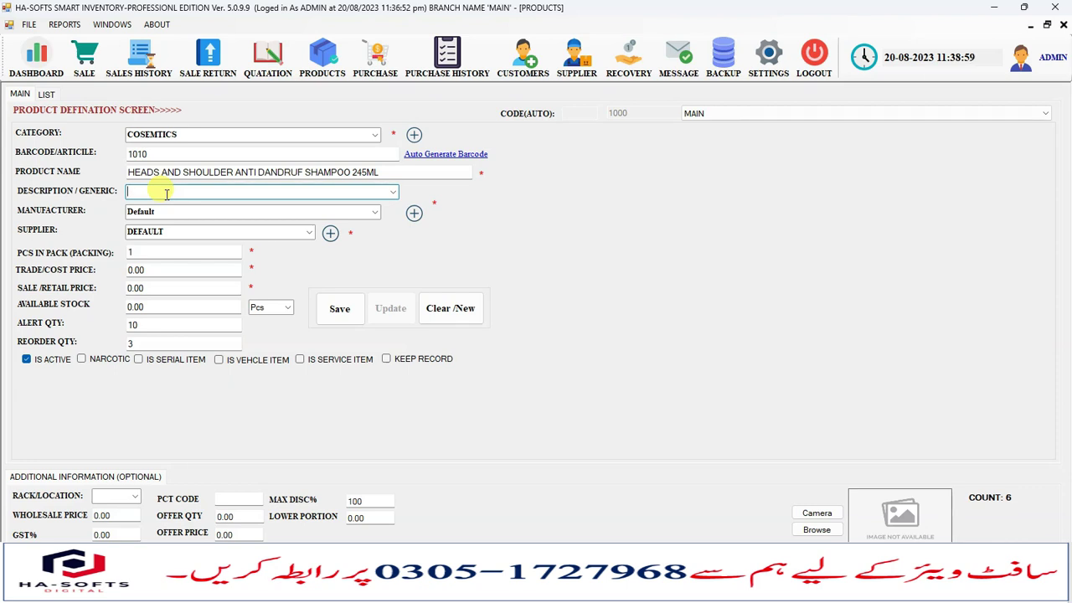
Enter SUPHATE in the product description.
left_click(159, 251)
left_click(141, 192)
type("SUPHATE FREE")
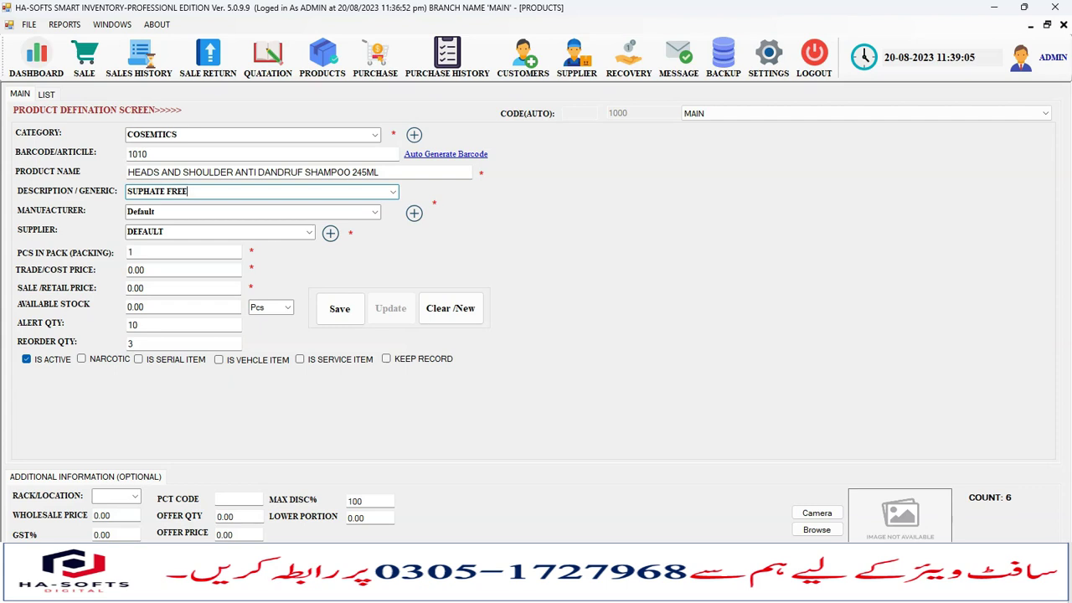
Add a new manufacturer named UNILIVER.
left_click(172, 211)
left_click(374, 216)
left_click(374, 216)
left_click(414, 213)
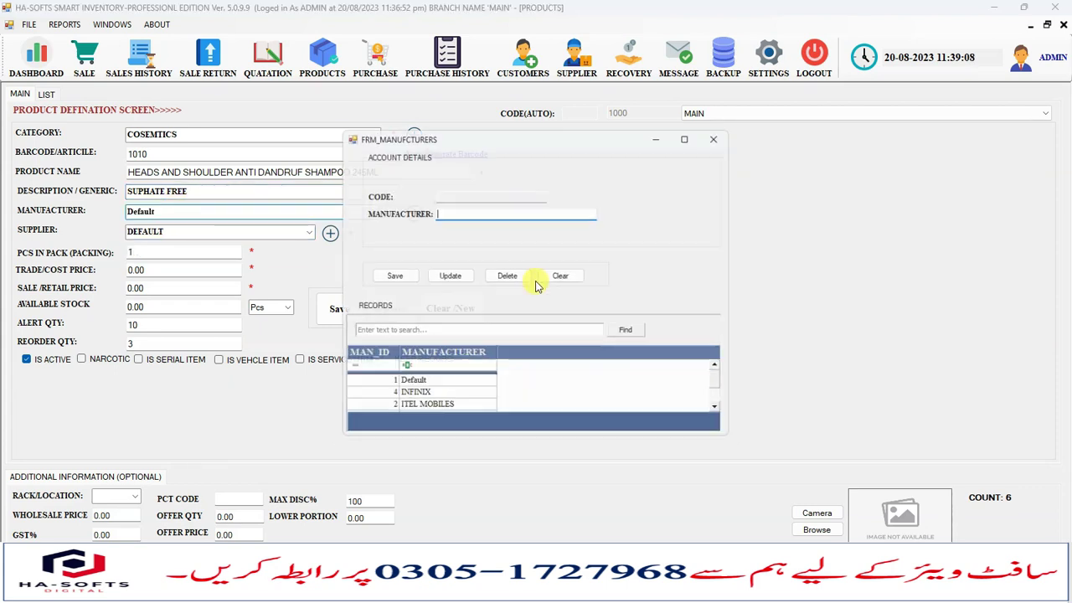
left_click(722, 132)
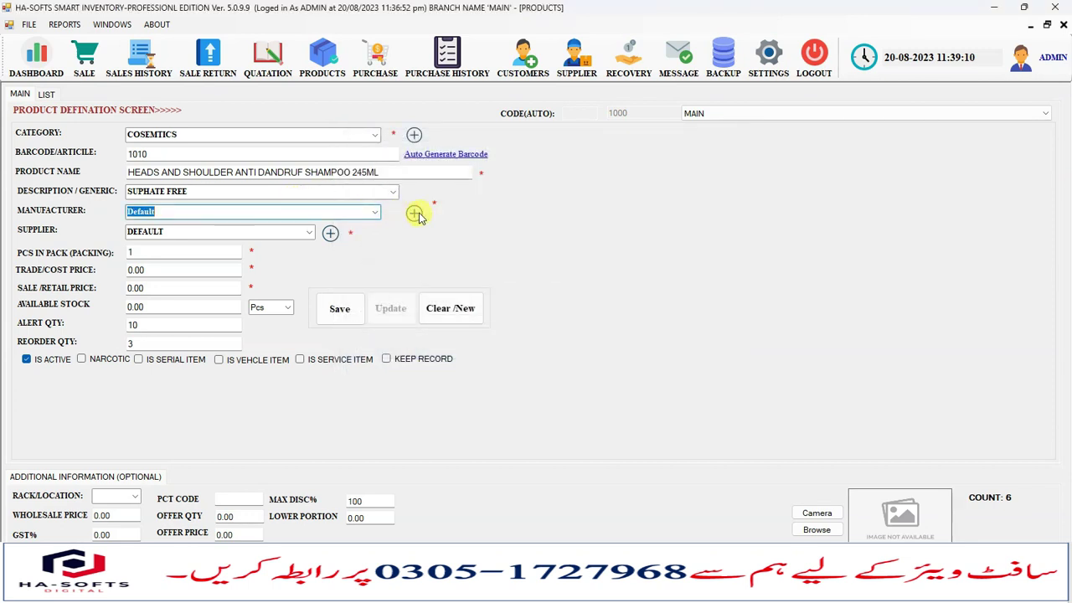
left_click(414, 212)
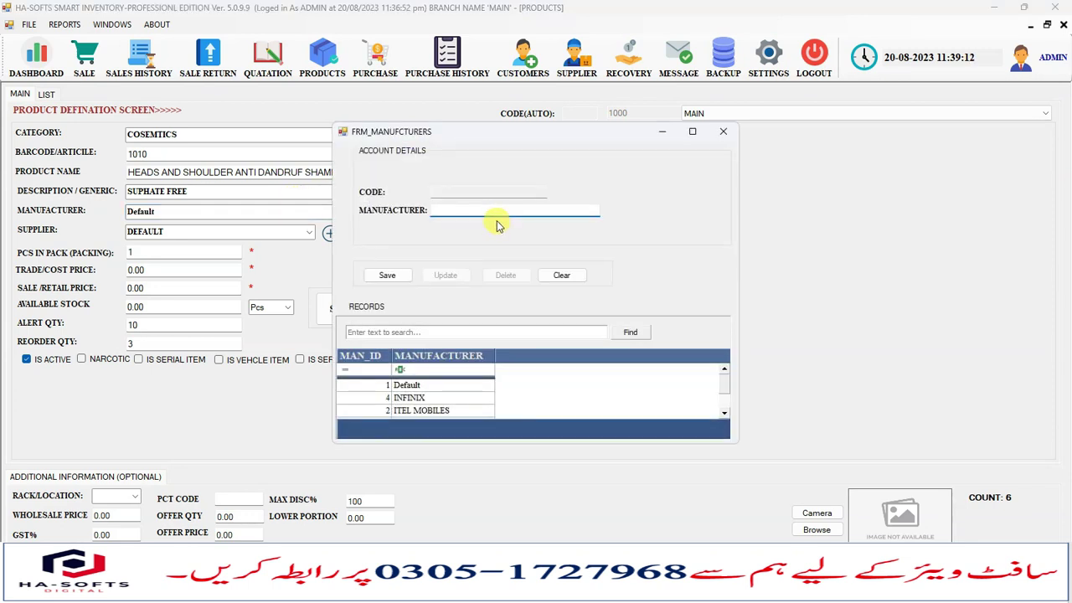
type("UNILI")
left_click(387, 275)
left_click(582, 338)
left_click(723, 132)
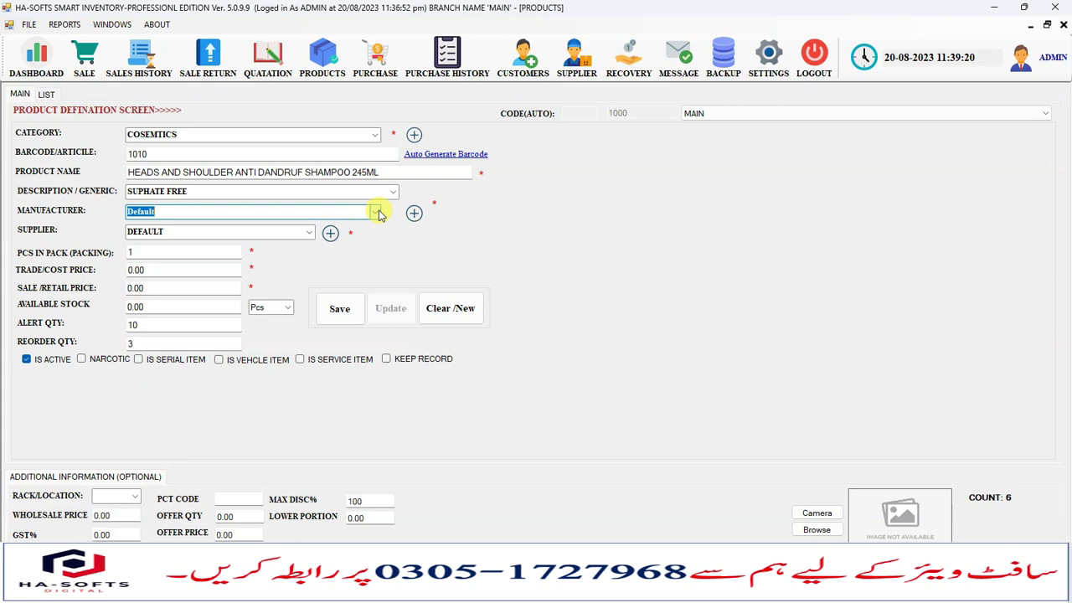
Set the manufacturer to UNILIVER and keep DEFAULT as the supplier.
left_click(376, 213)
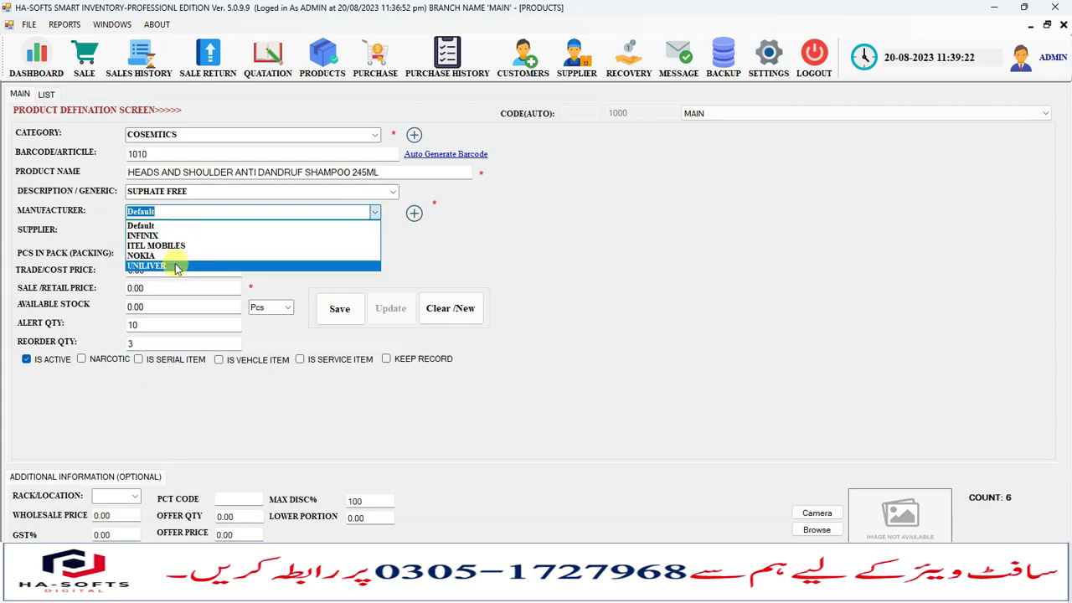
left_click(176, 267)
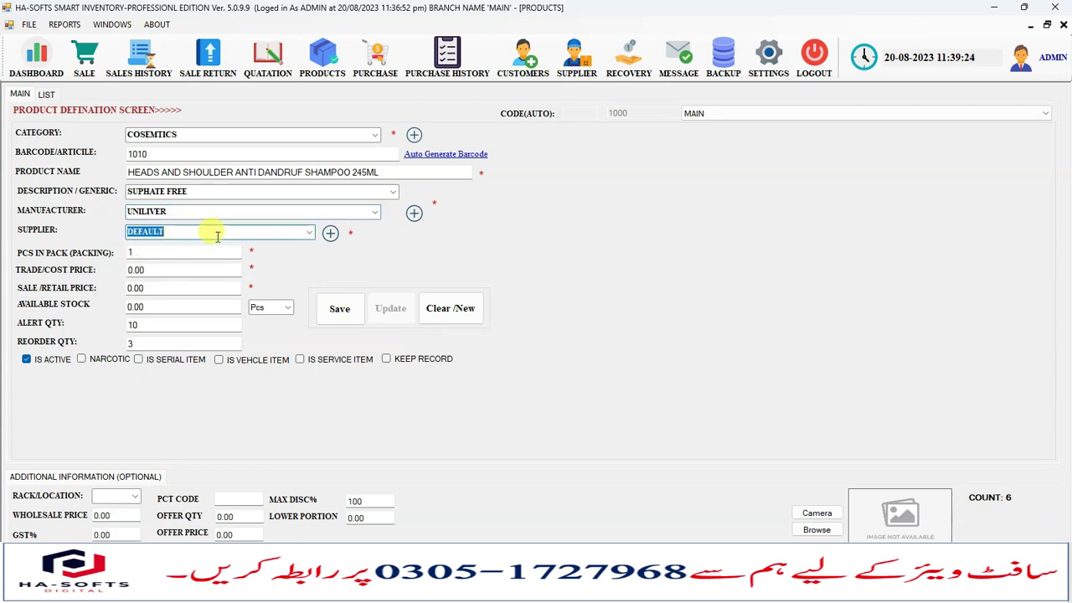
left_click(309, 235)
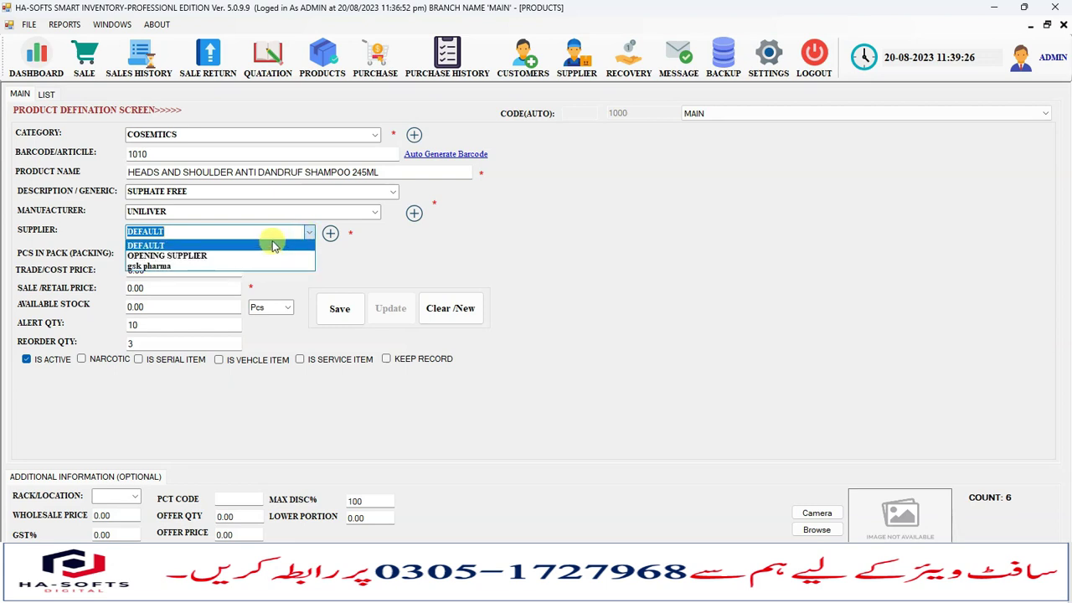
left_click(183, 237)
left_click(179, 251)
left_click(309, 232)
left_click(194, 237)
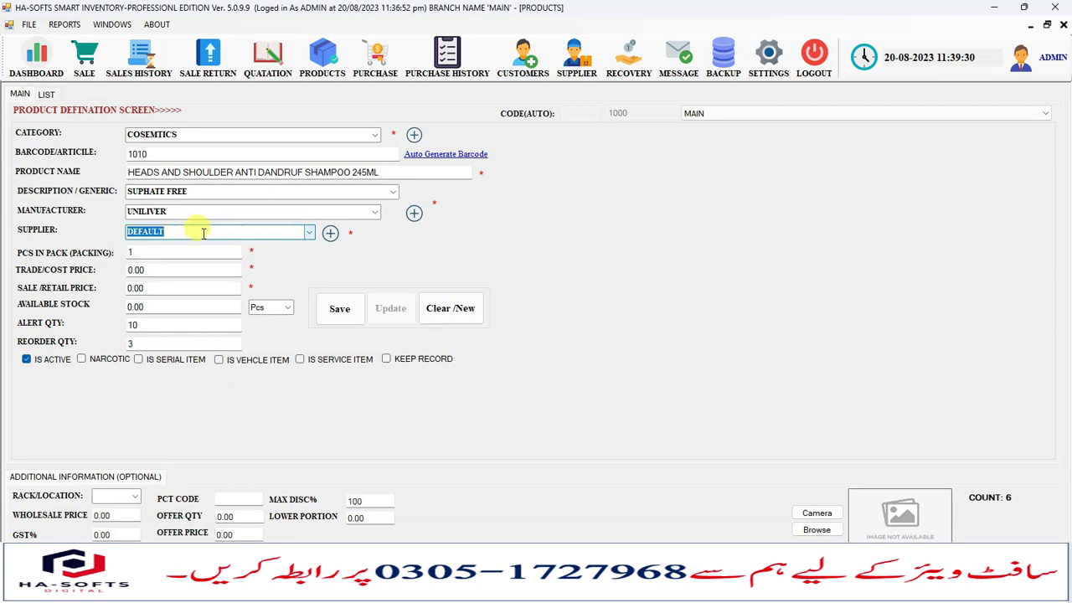
left_click(143, 250)
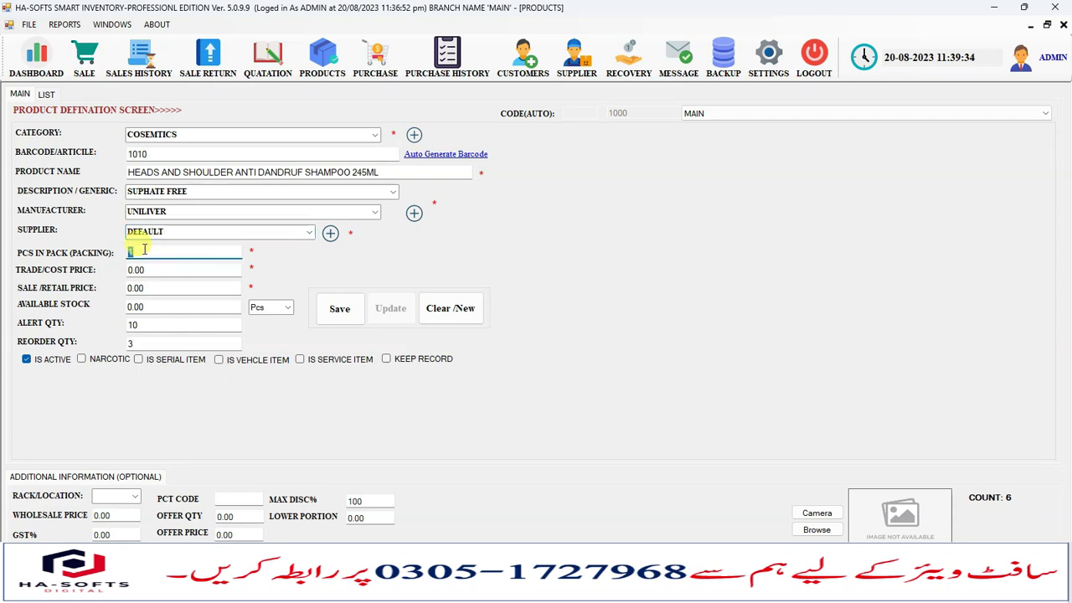
Set 10 pieces per pack and step through the 2500 trade and 3000 retail prices.
type("10")
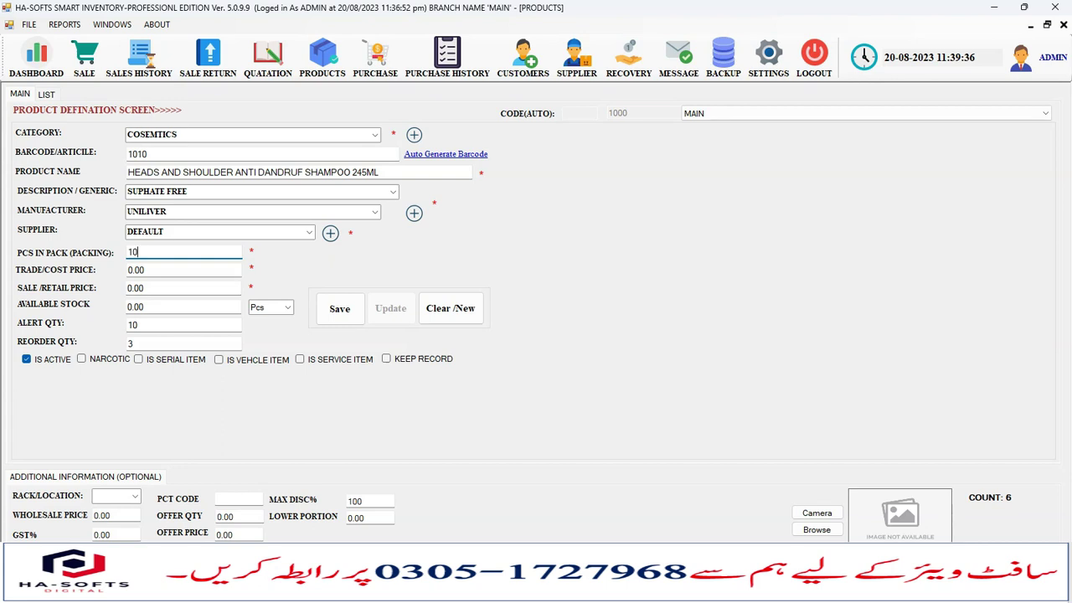
key("Tab")
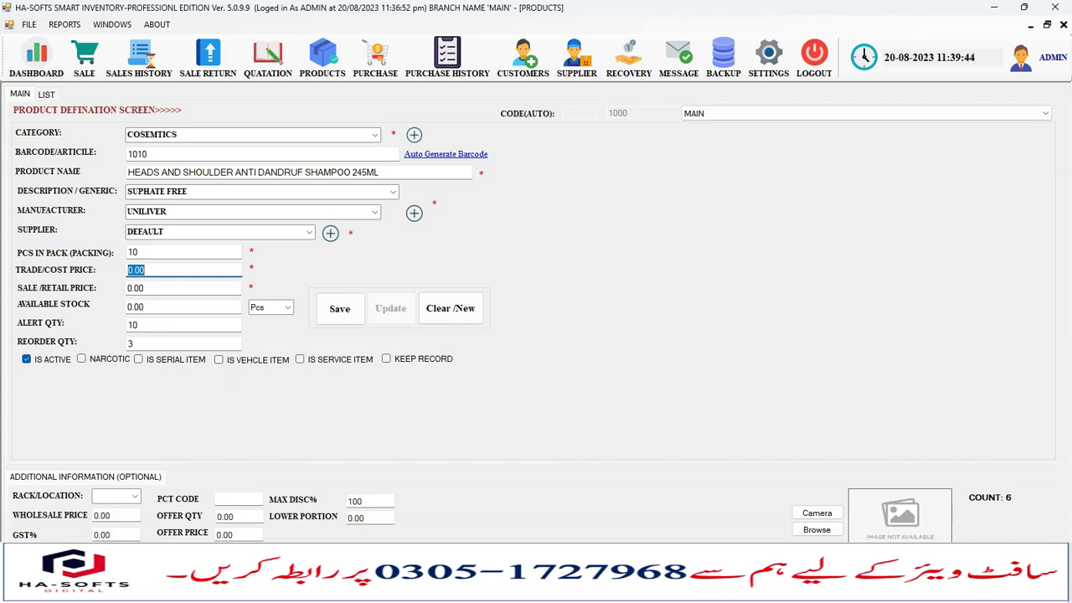
key("Tab")
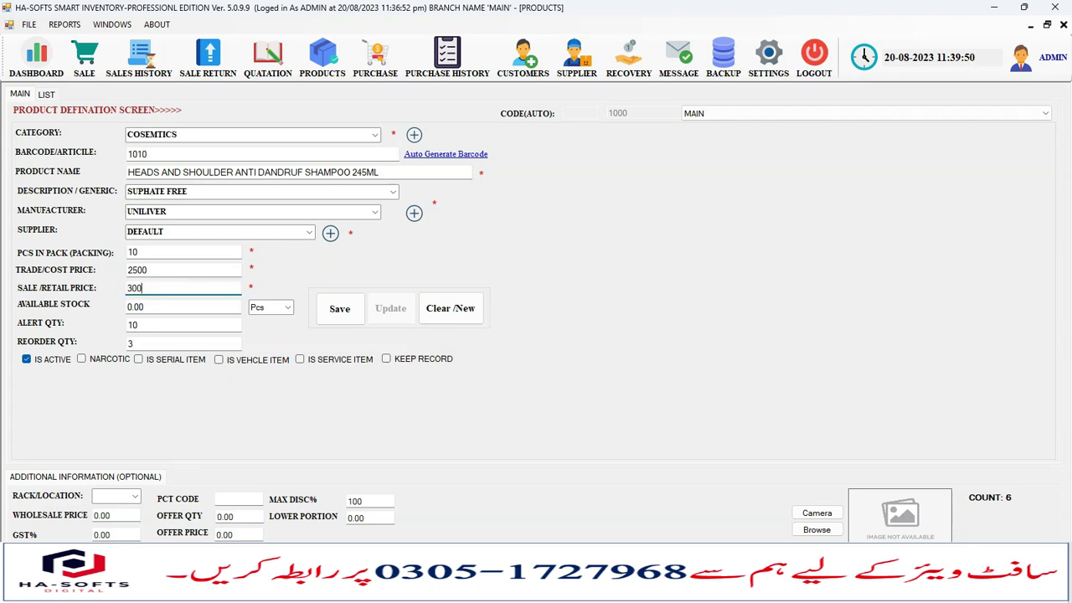
key("Tab")
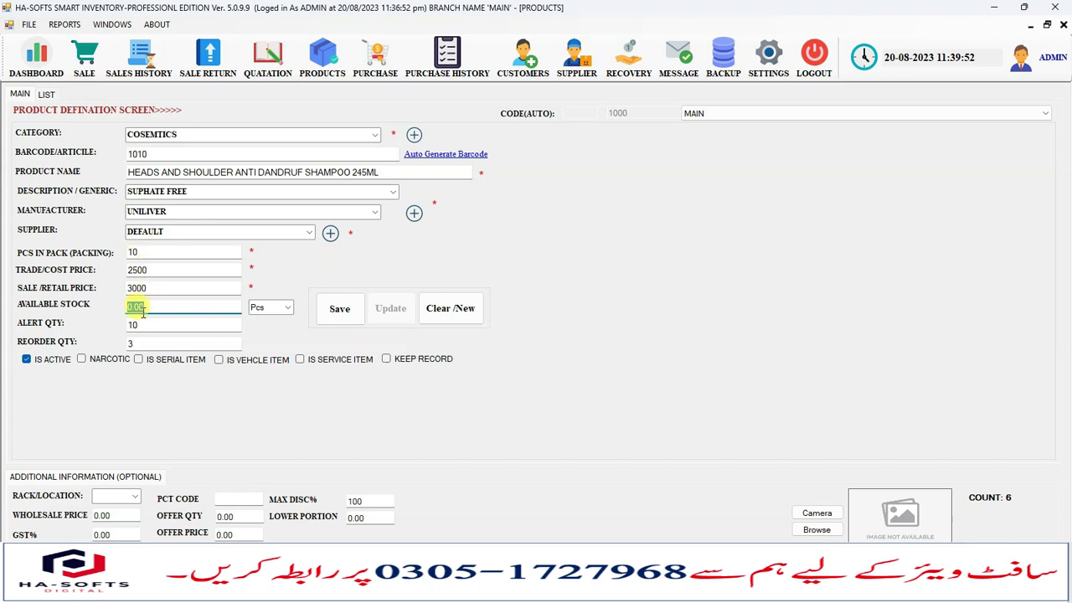
left_click_drag(159, 307, 127, 307)
Change the wholesale price to 2800.
left_click(107, 515)
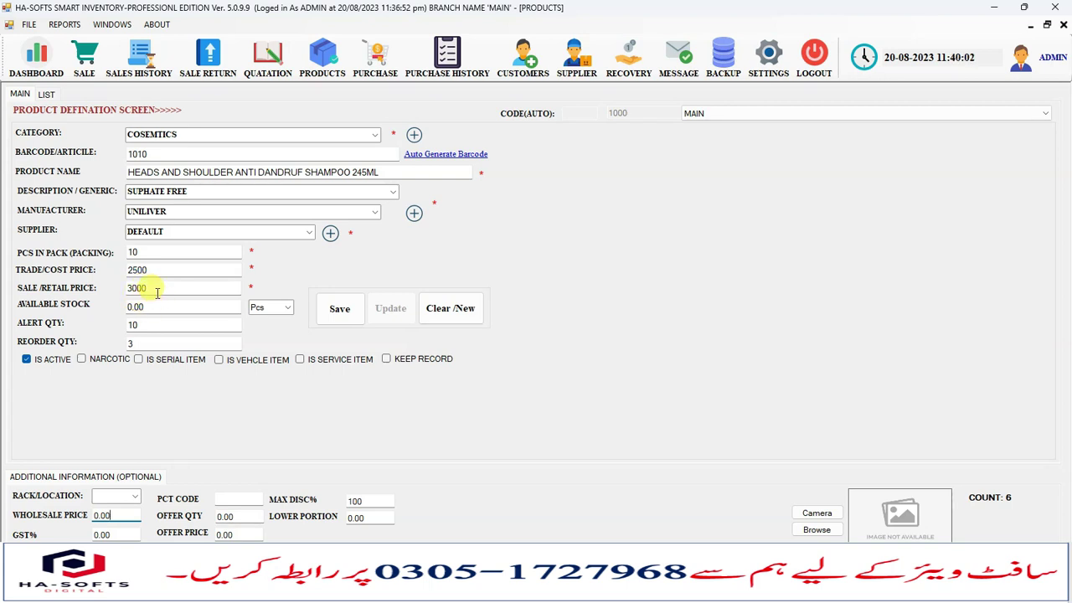
double_click(151, 288)
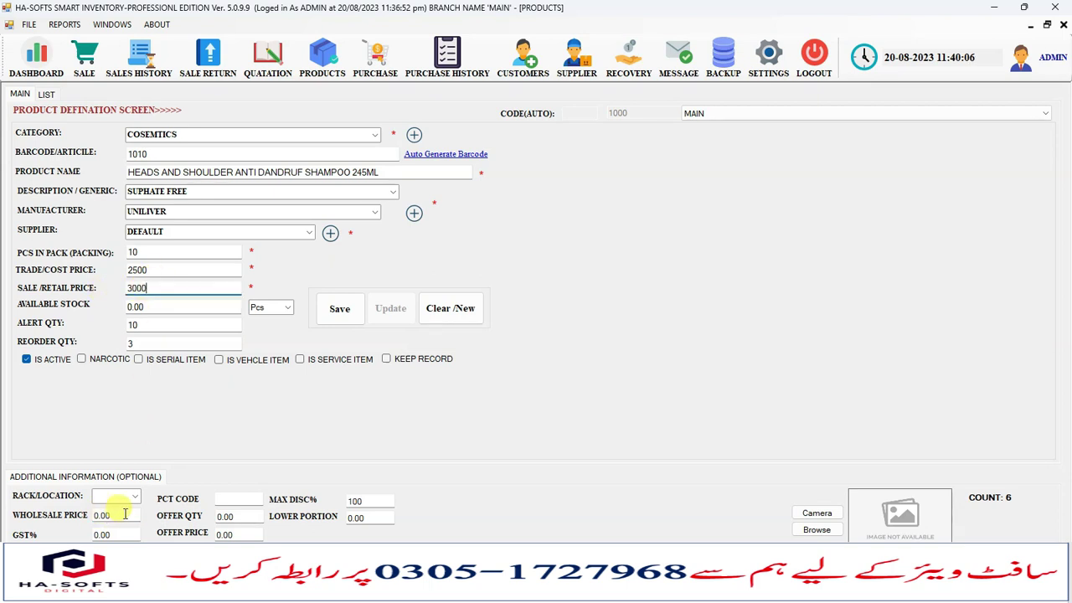
left_click_drag(125, 514, 75, 514)
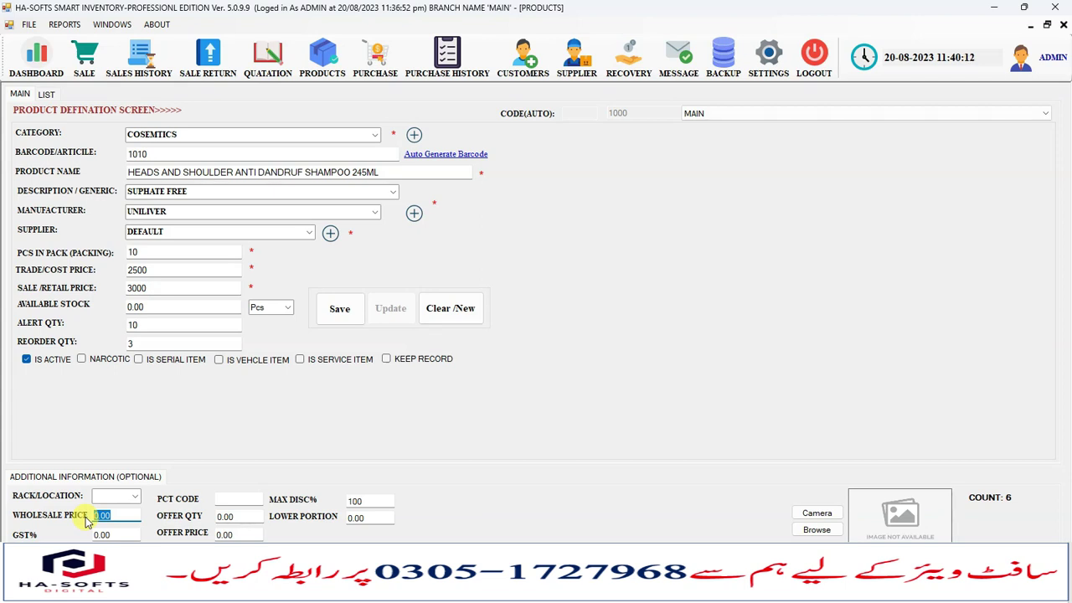
type("28")
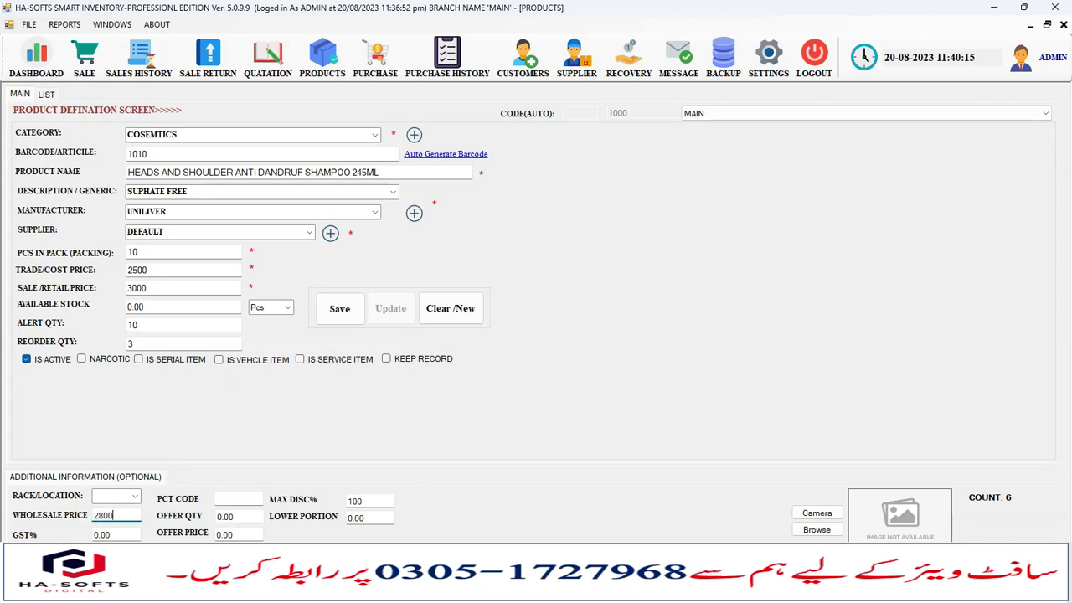
left_click(107, 518)
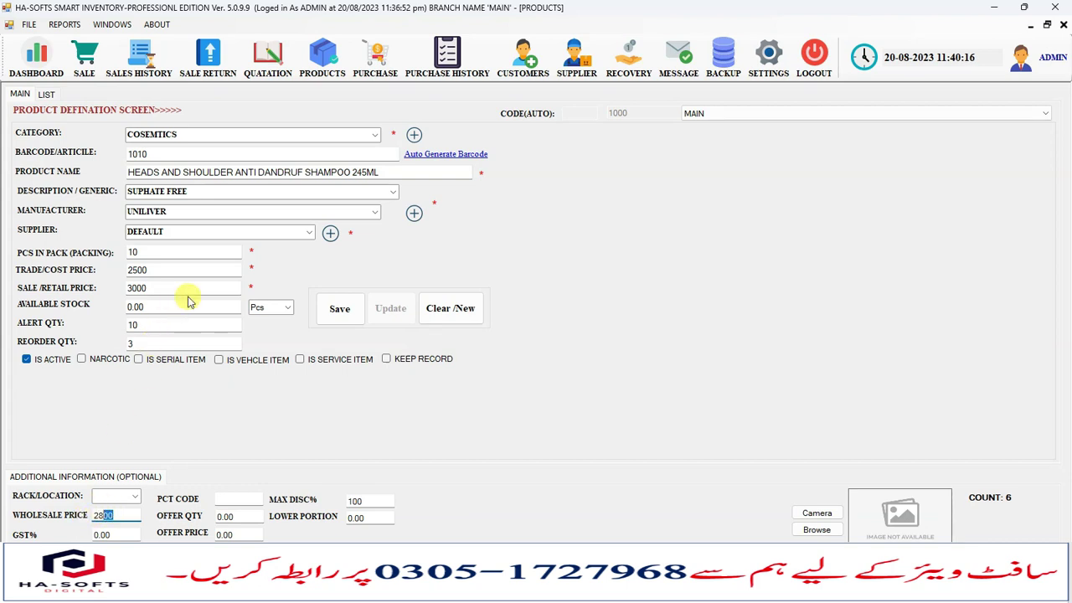
Review the available stock, alert quantity 10 and reorder quantity 3.
left_click(141, 307)
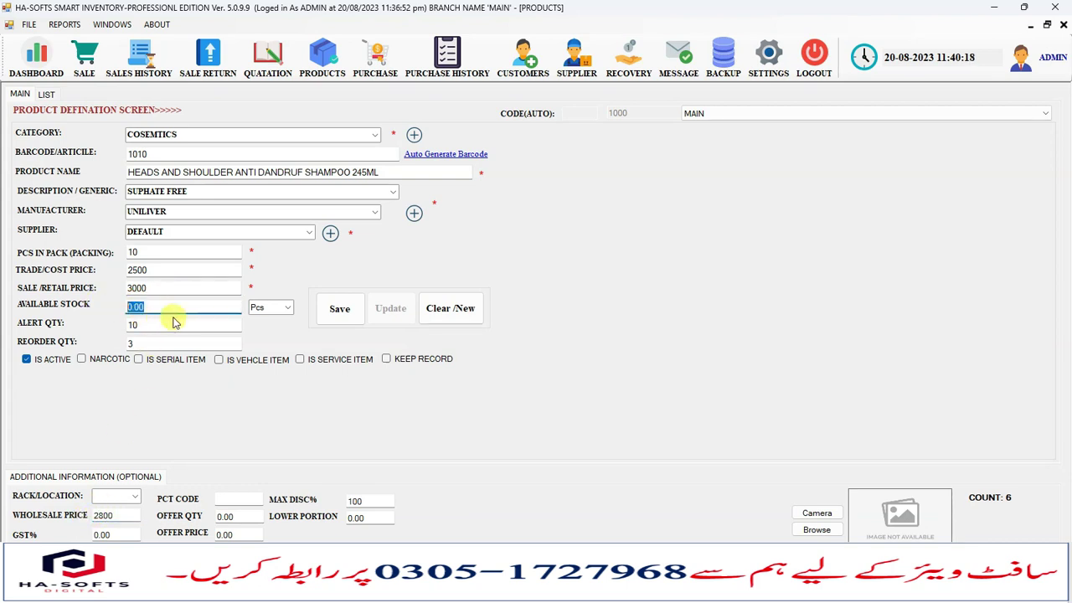
left_click(151, 307)
key("Tab")
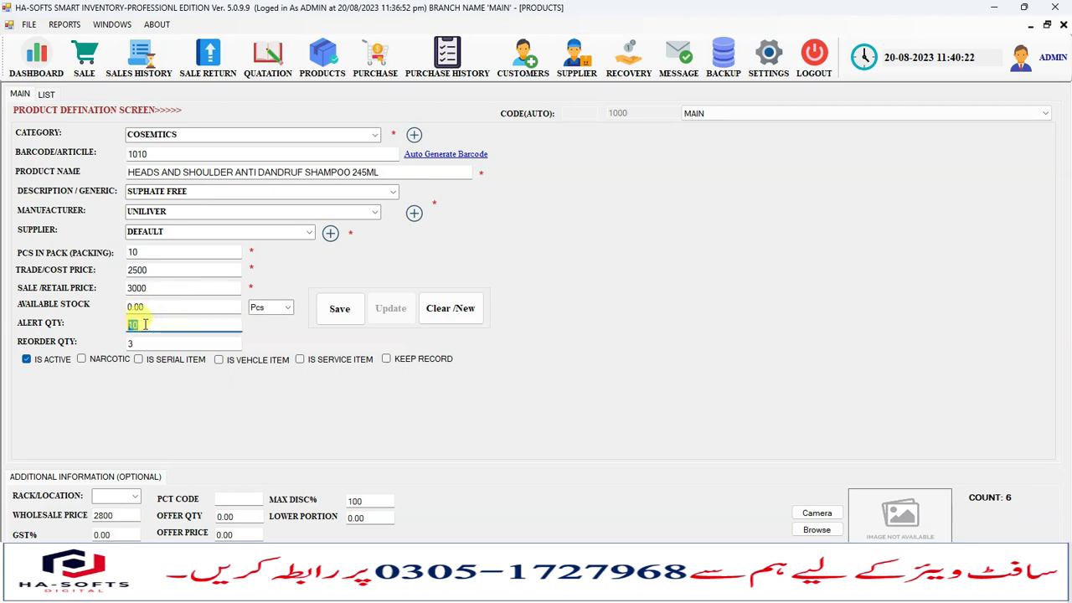
left_click(158, 343)
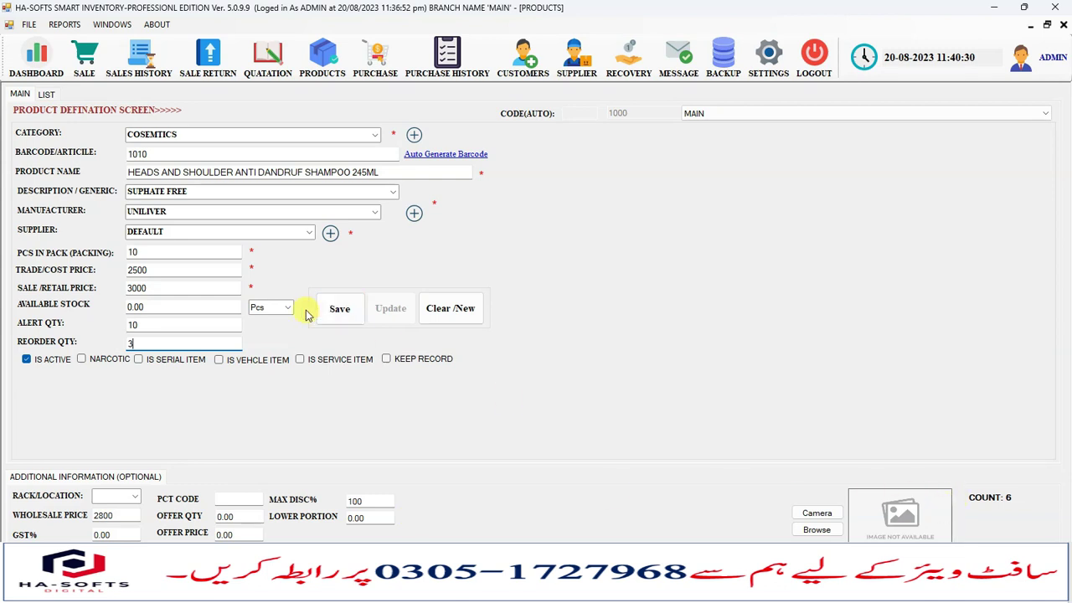
left_click(161, 310)
left_click(159, 324)
left_click_drag(152, 309, 95, 312)
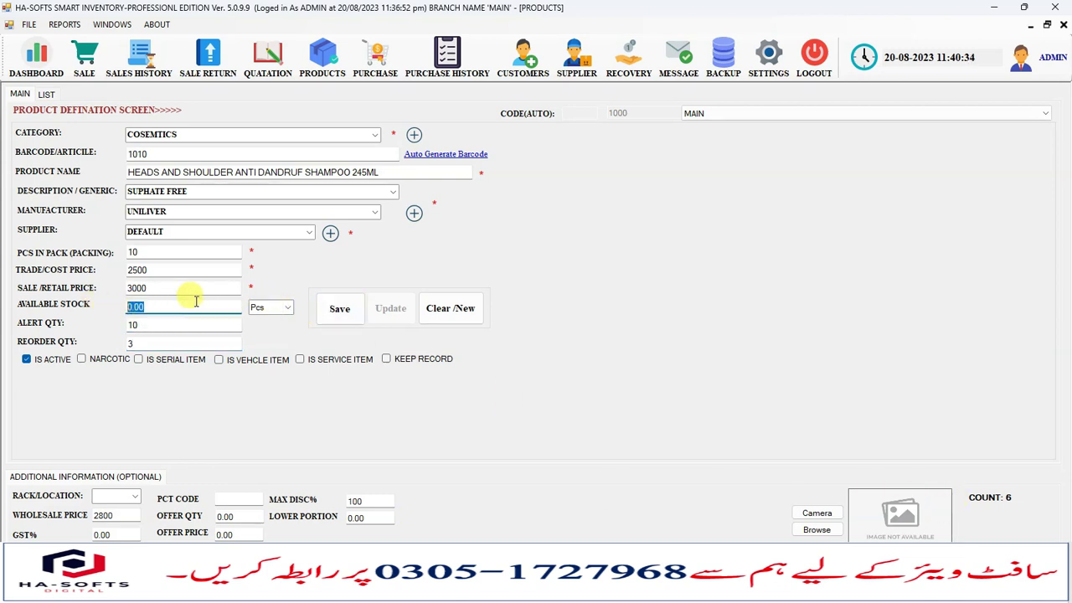
Save the shampoo as a new product and confirm.
left_click(338, 312)
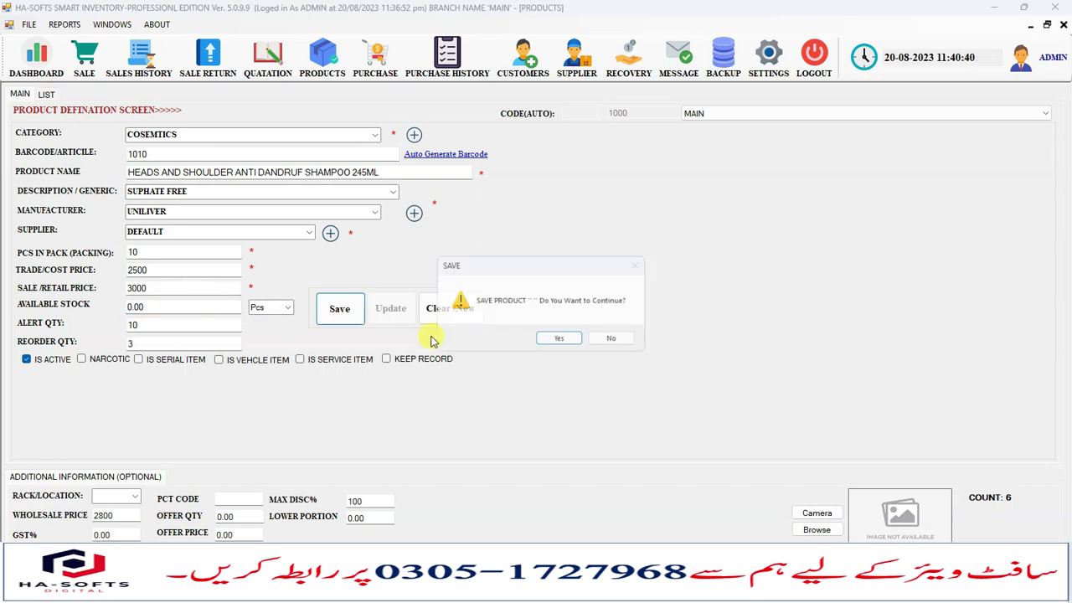
left_click(559, 342)
left_click(636, 340)
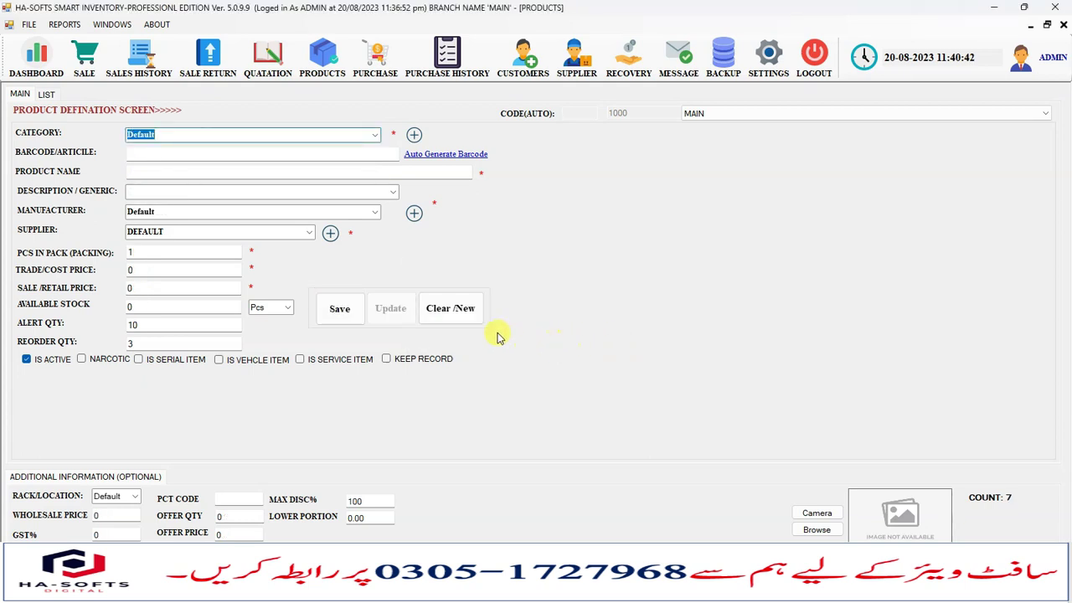
Find HEADS AND SHOULDER in the product list and open it for editing.
left_click(46, 94)
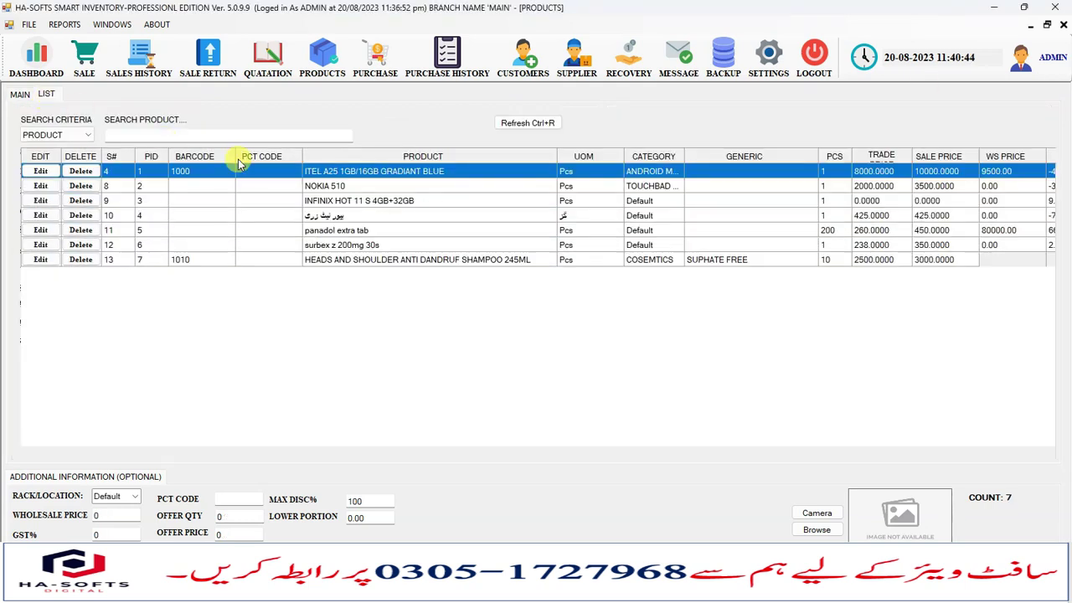
left_click(512, 246)
left_click(491, 201)
left_click(473, 173)
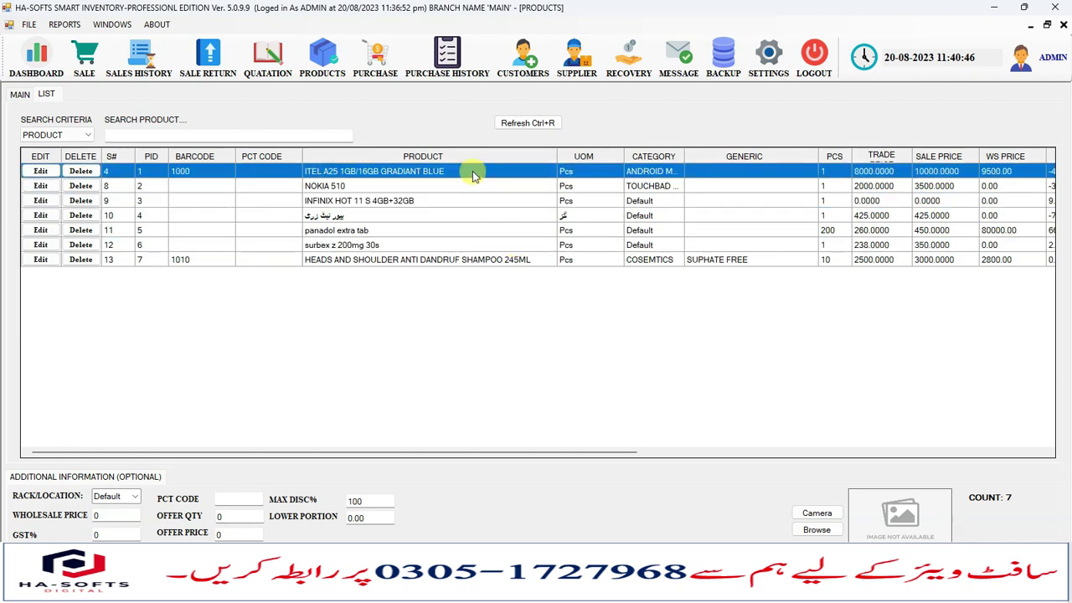
left_click(459, 203)
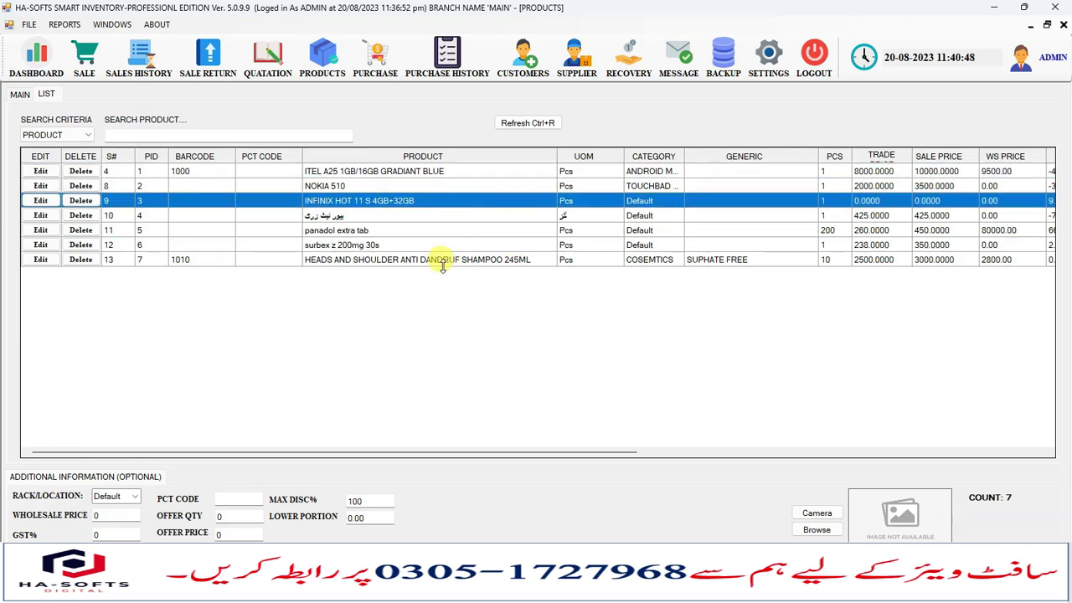
left_click(356, 261)
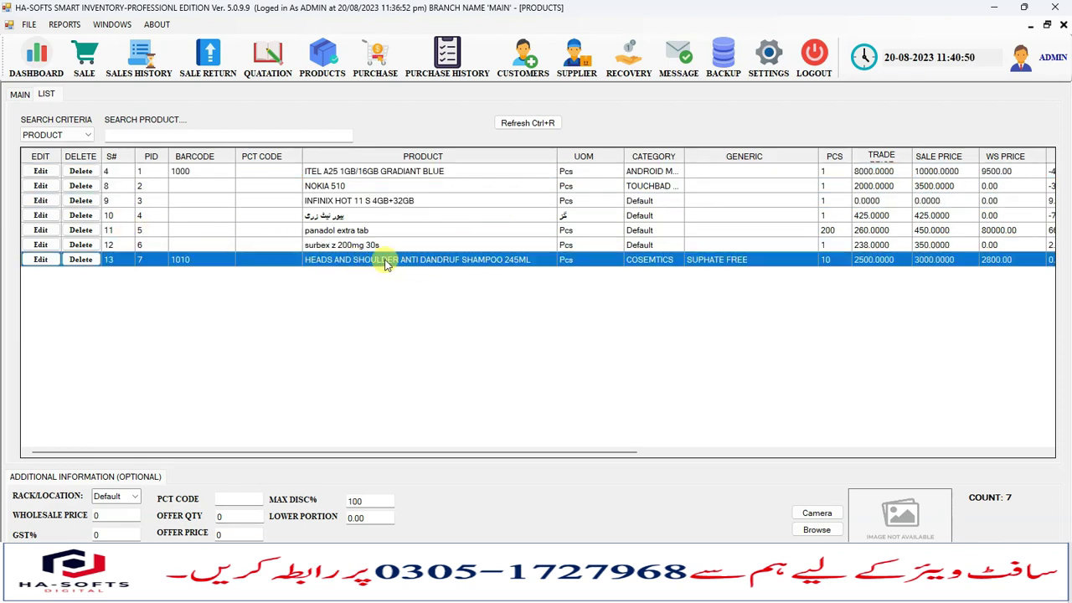
left_click(40, 260)
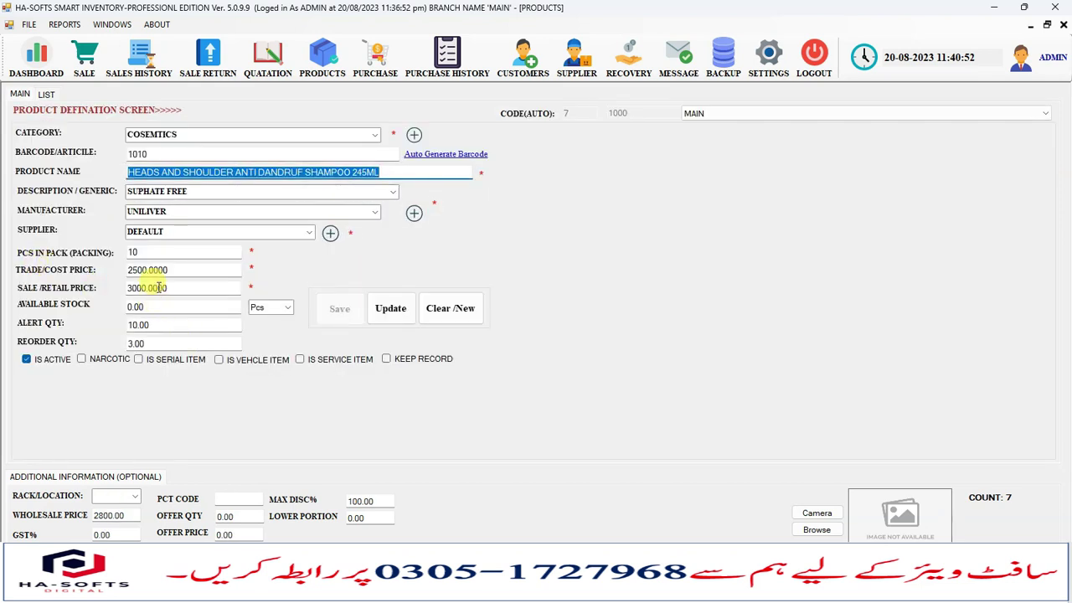
Change the shampoo's trade price to 2400, updating its average price, and verify in the list.
left_click(138, 270)
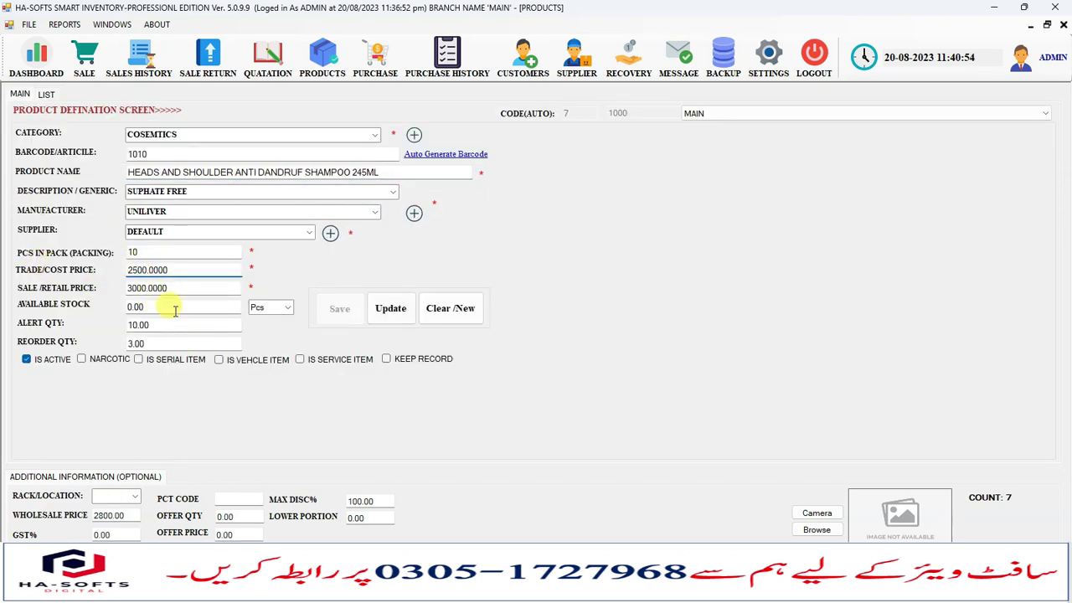
type("4")
left_click(389, 309)
left_click(543, 338)
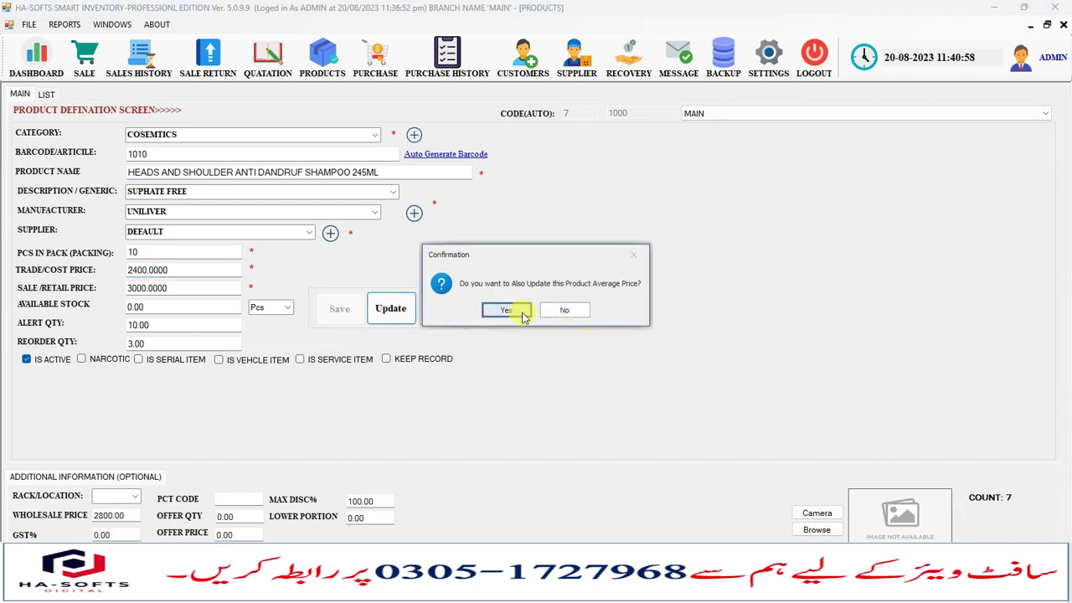
left_click(522, 310)
left_click(582, 339)
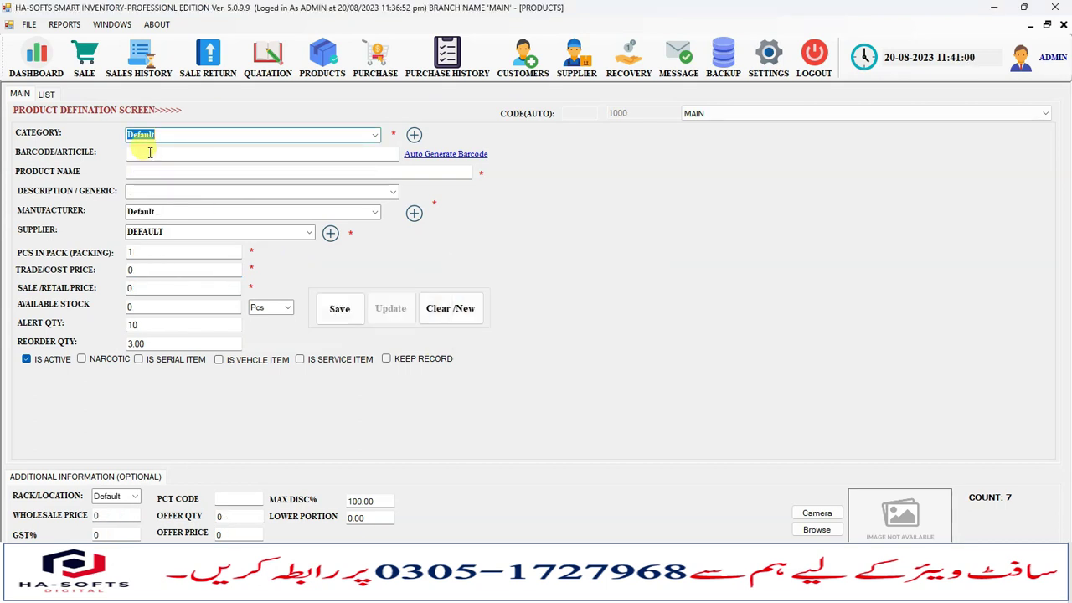
left_click(45, 95)
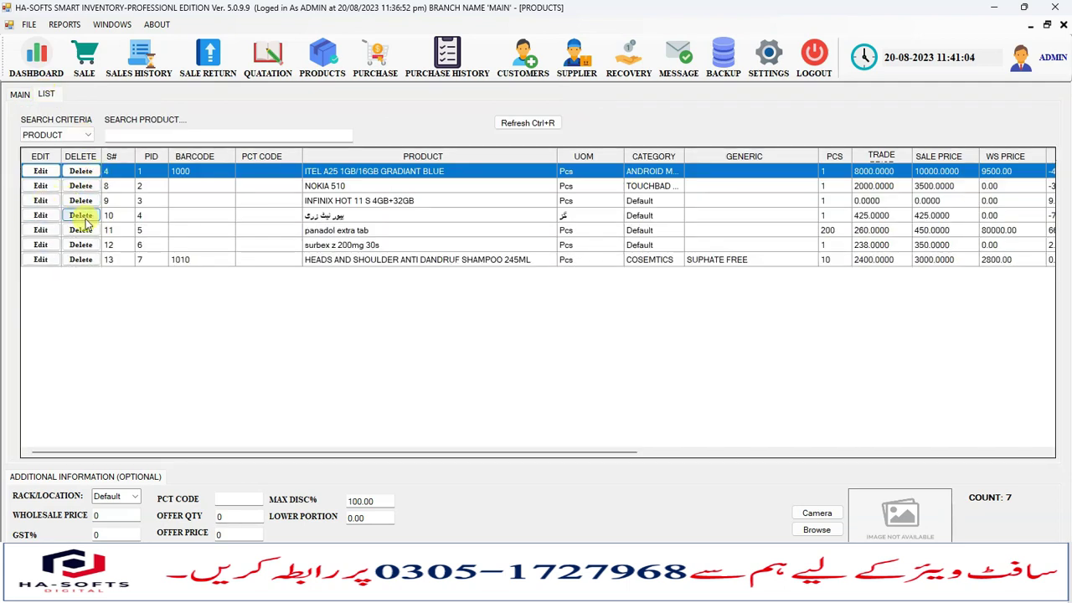
left_click(19, 94)
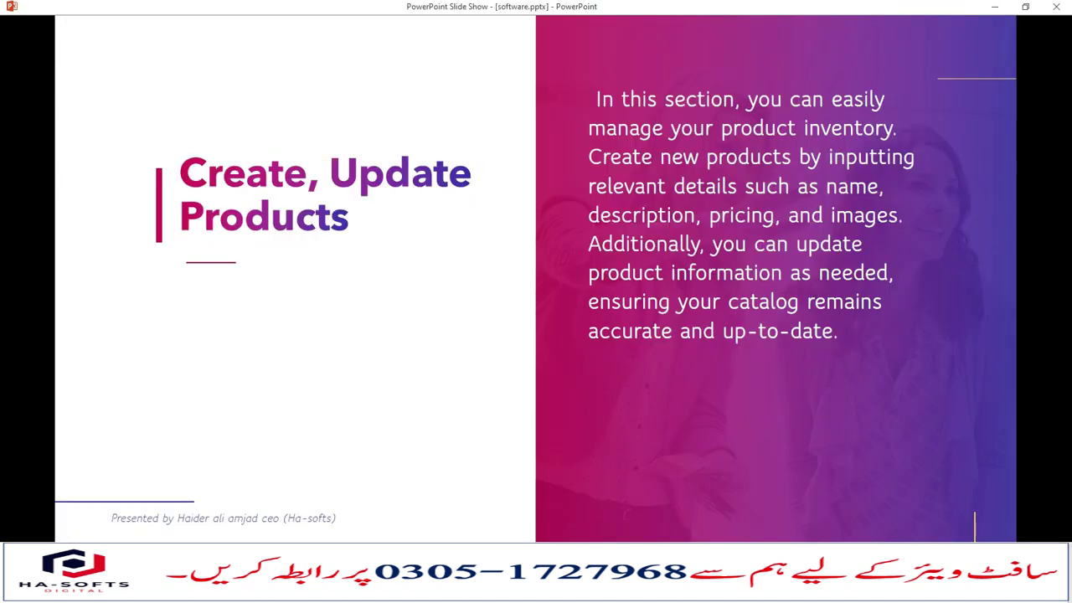
Step the slide show to Create Purchase, back to Manage HRM, then return to the inventory app.
key("Right")
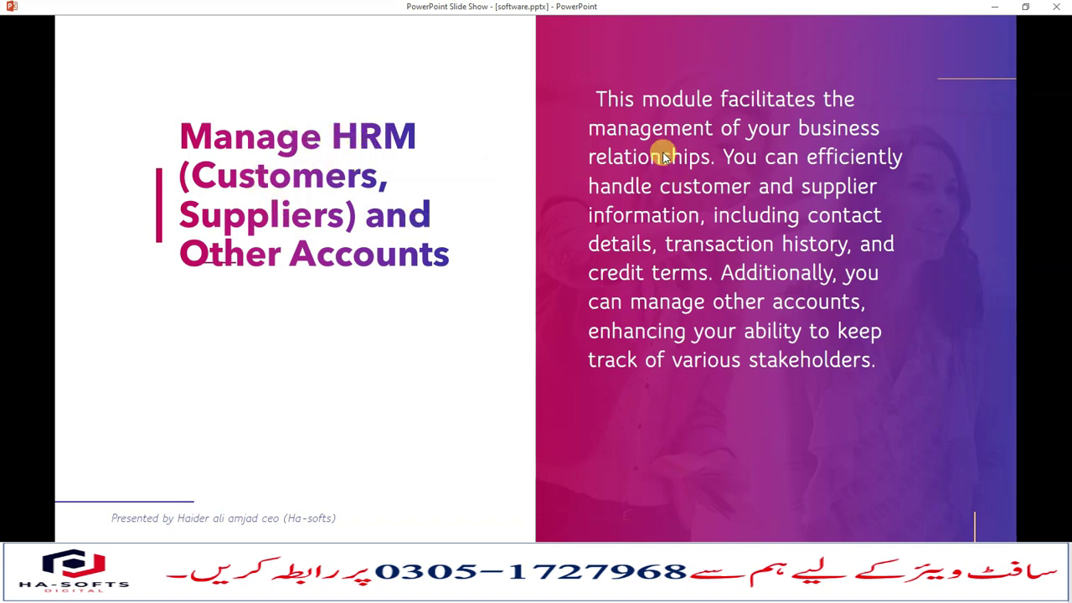
left_click(755, 270)
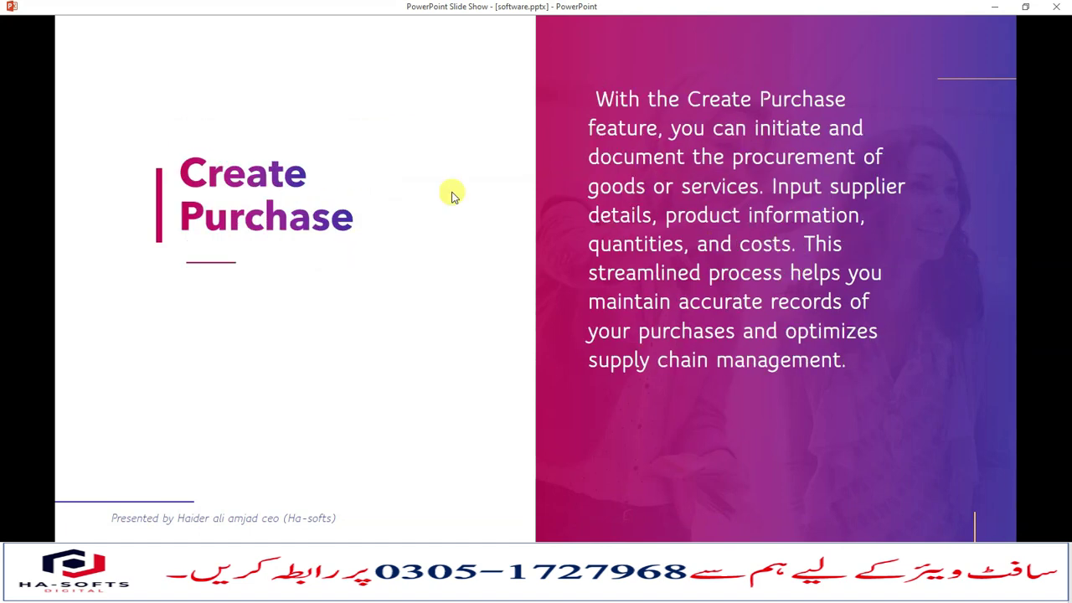
key("Left")
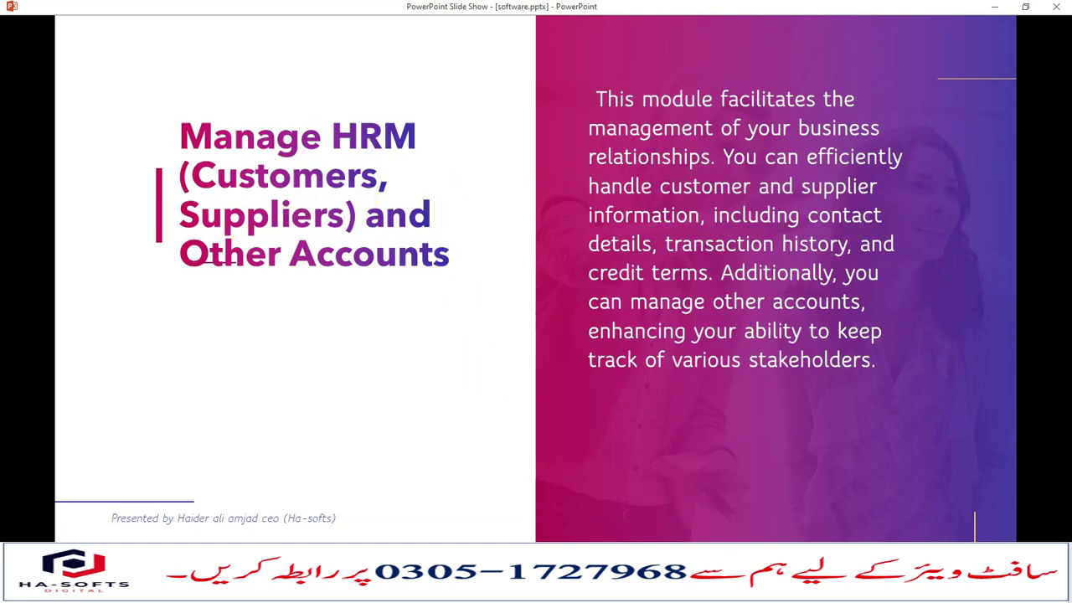
key("alt+Tab")
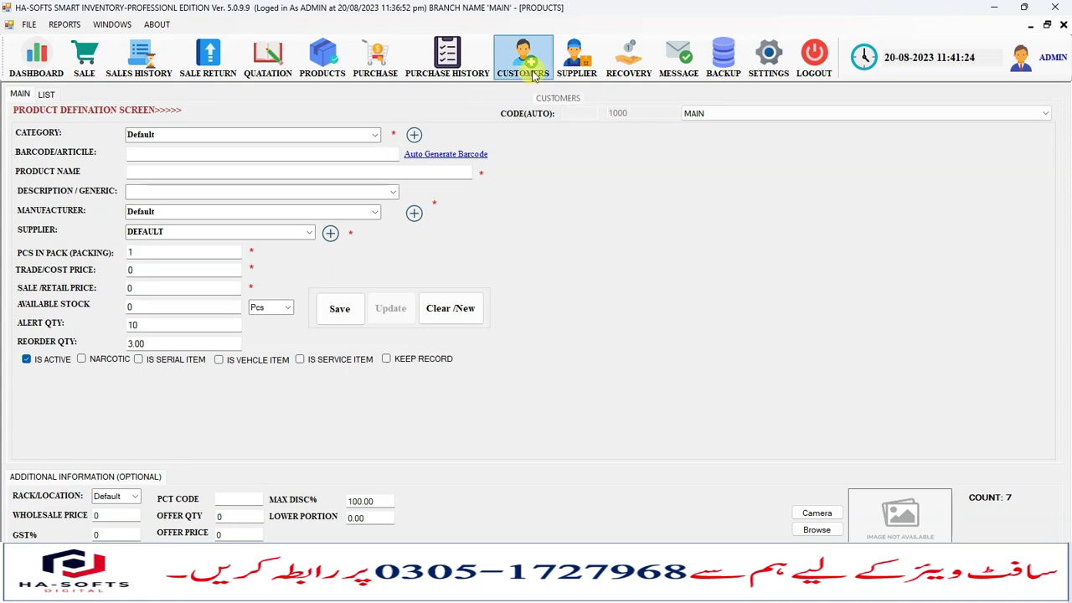
Start a new customer record with name AFZAL KIRYANA STORE, the store's phone number and the address's beginning.
left_click(530, 71)
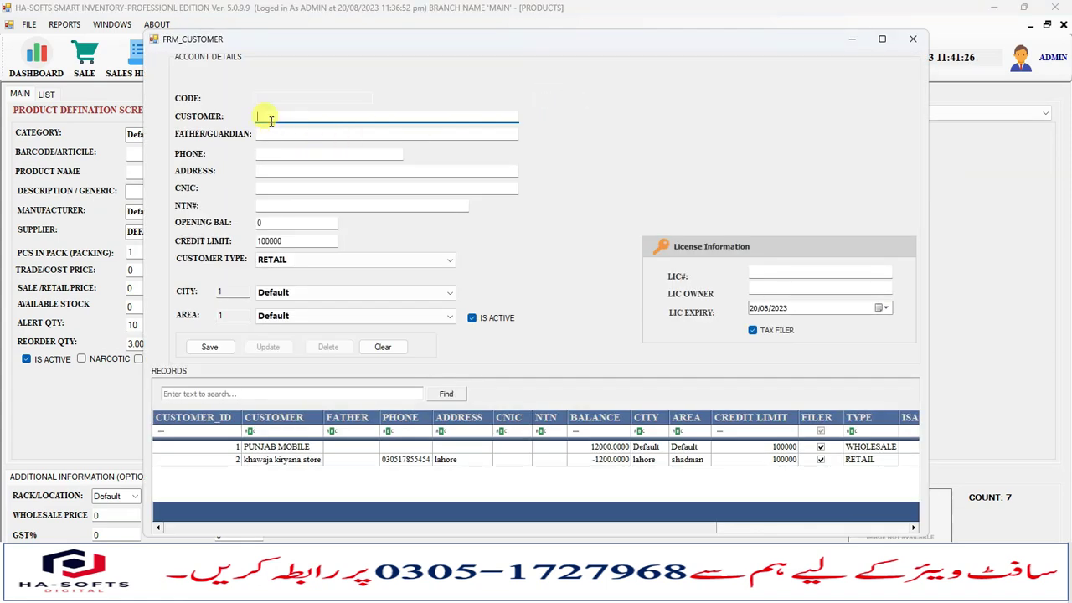
left_click(272, 135)
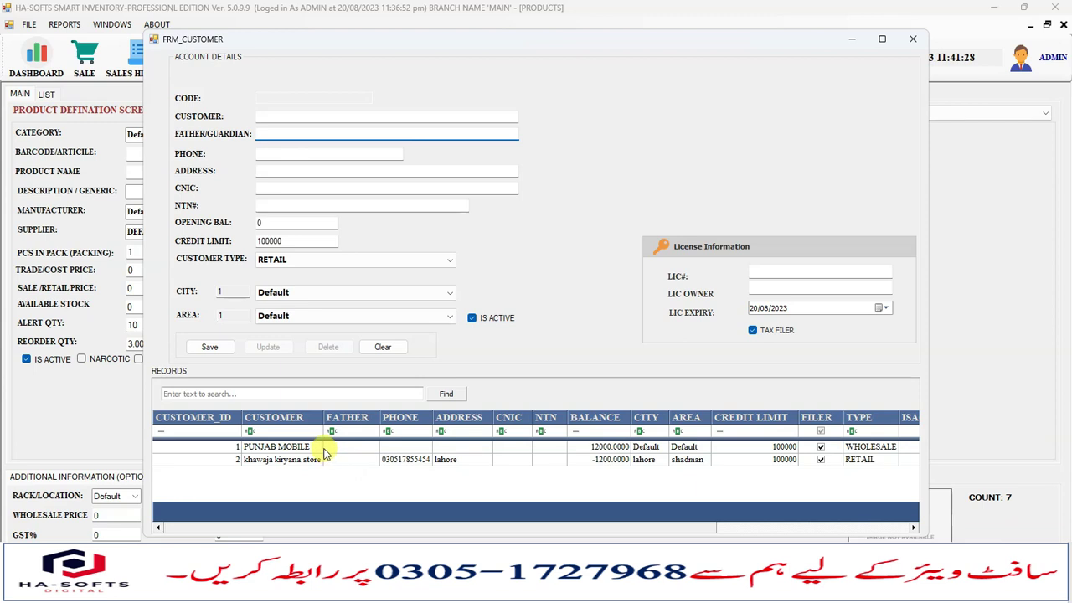
left_click(270, 116)
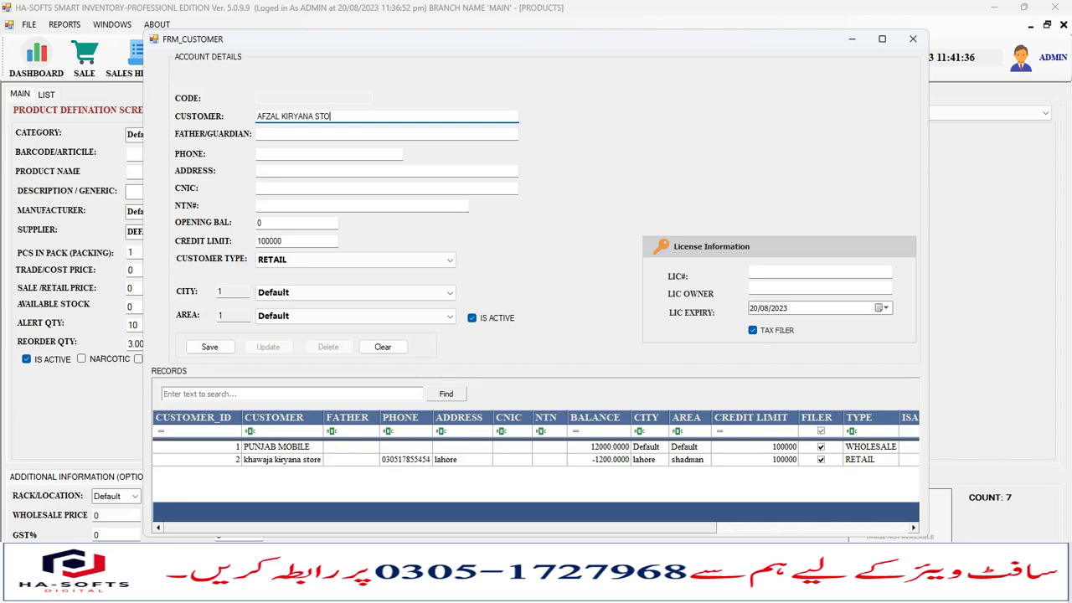
left_click(266, 134)
left_click(267, 152)
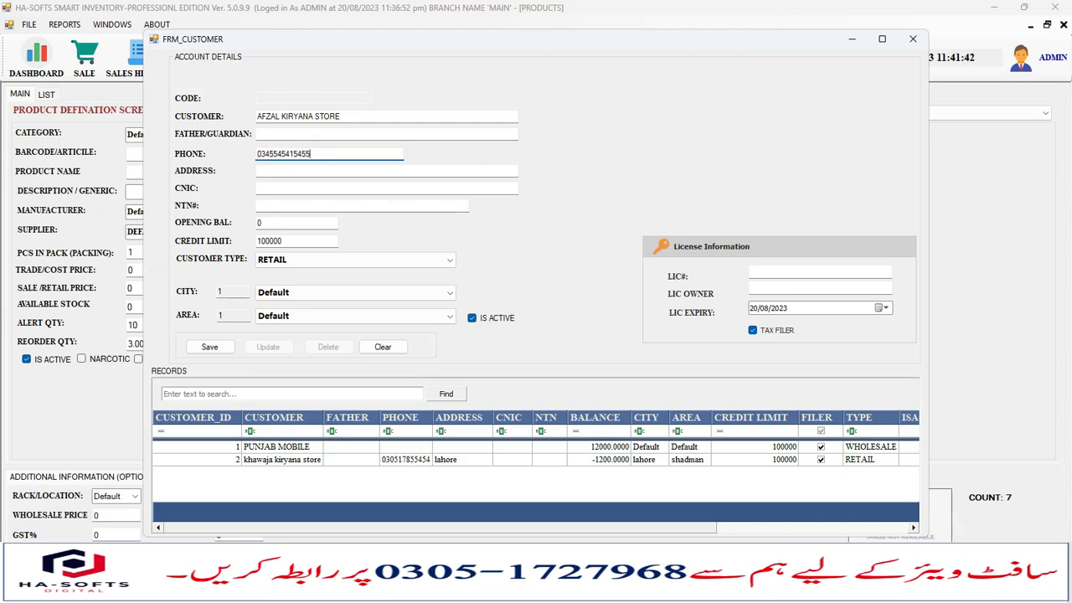
left_click(275, 171)
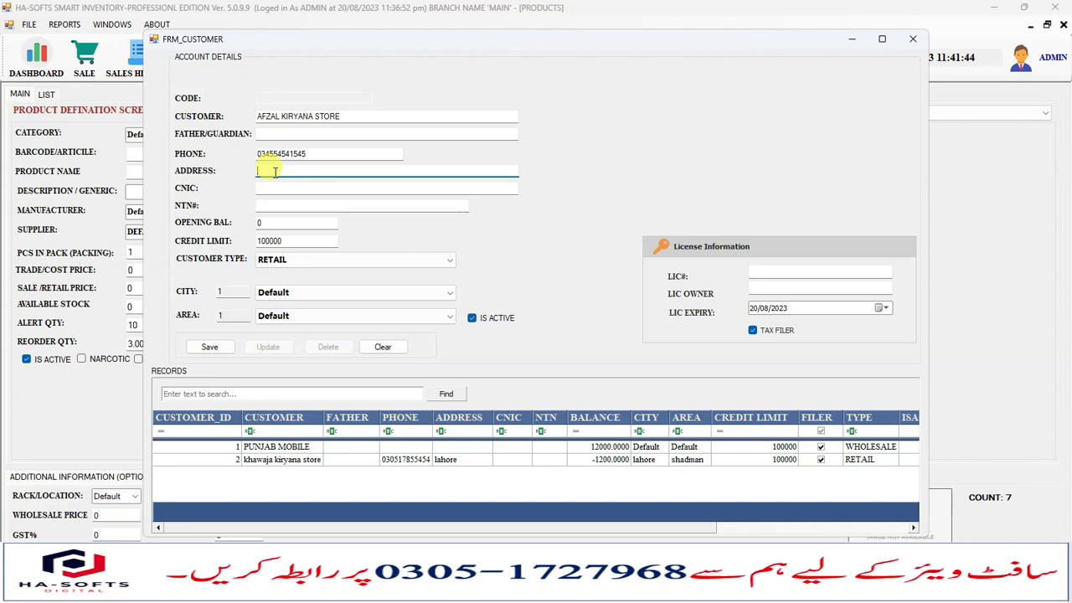
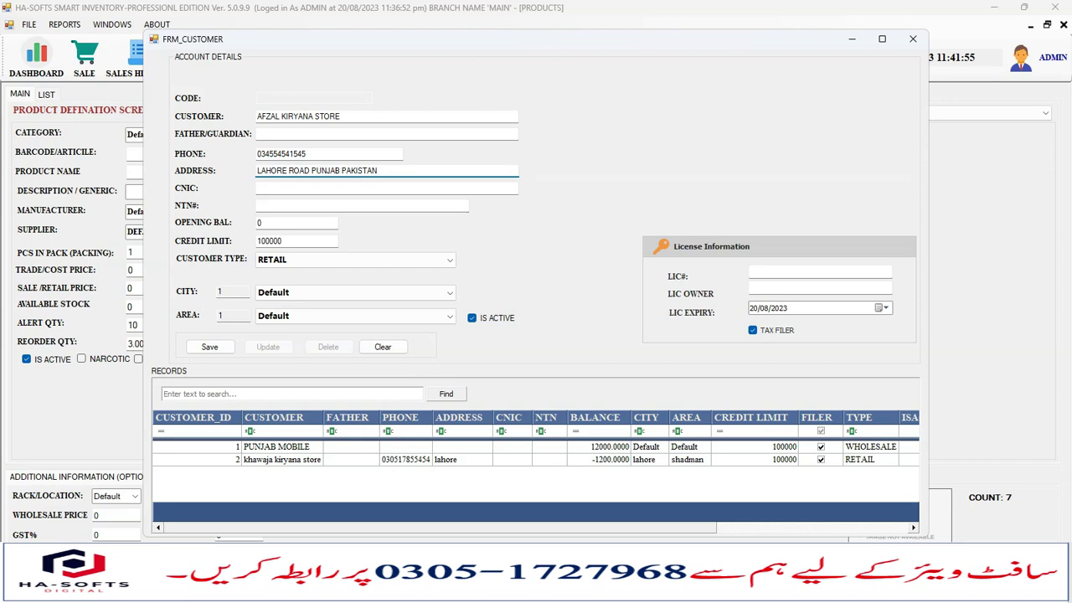
Complete the address and leave opening balance 0 and credit limit 100000.
left_click(273, 188)
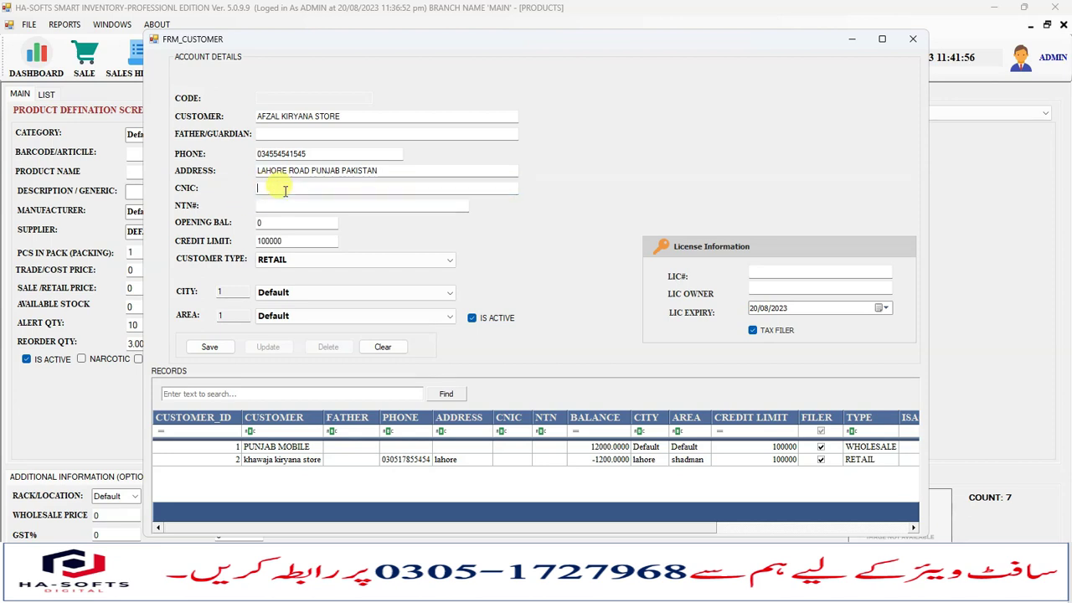
left_click(273, 206)
left_click(288, 225)
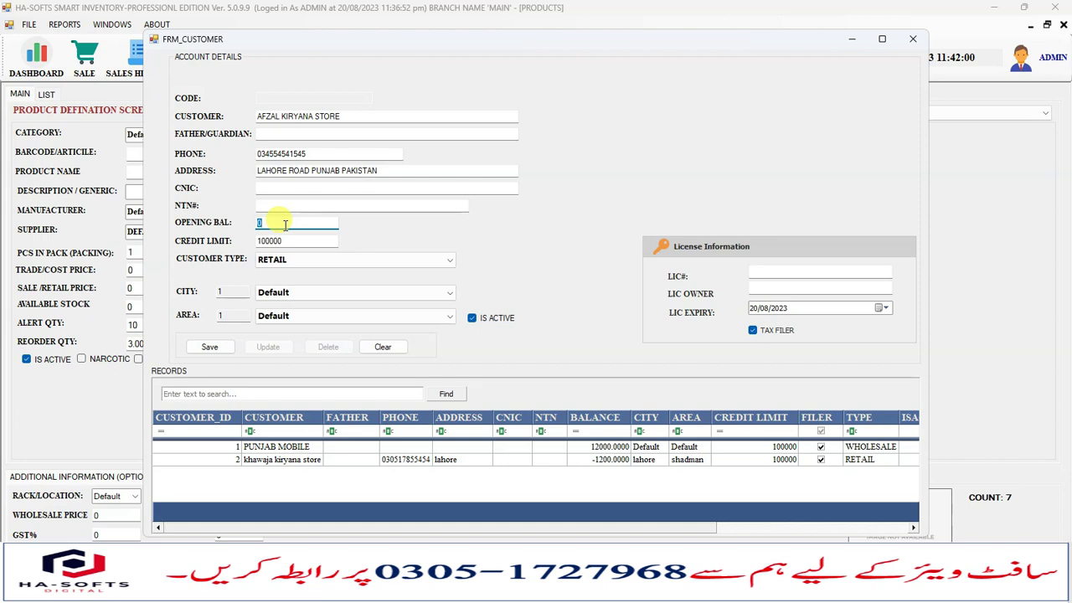
left_click(297, 240)
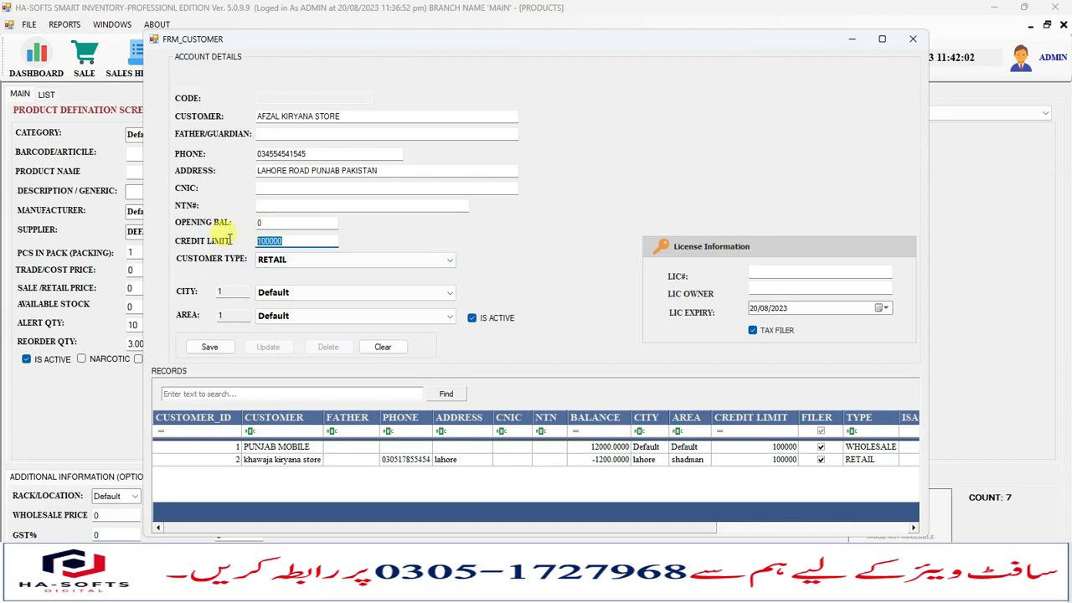
left_click(289, 242)
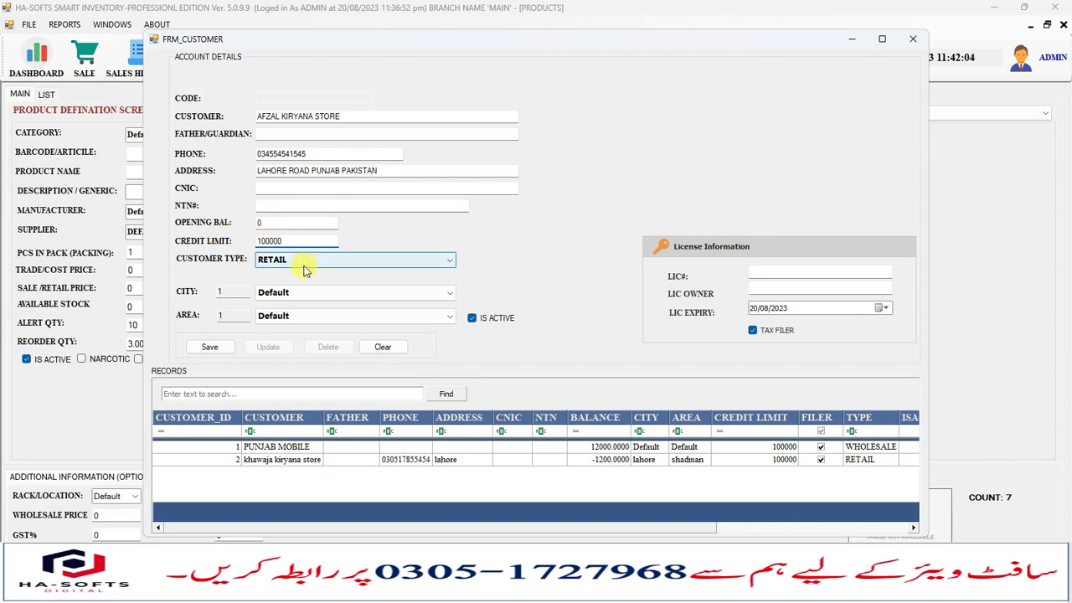
Keep customer type RETAIL and Default for both city and area.
left_click(306, 268)
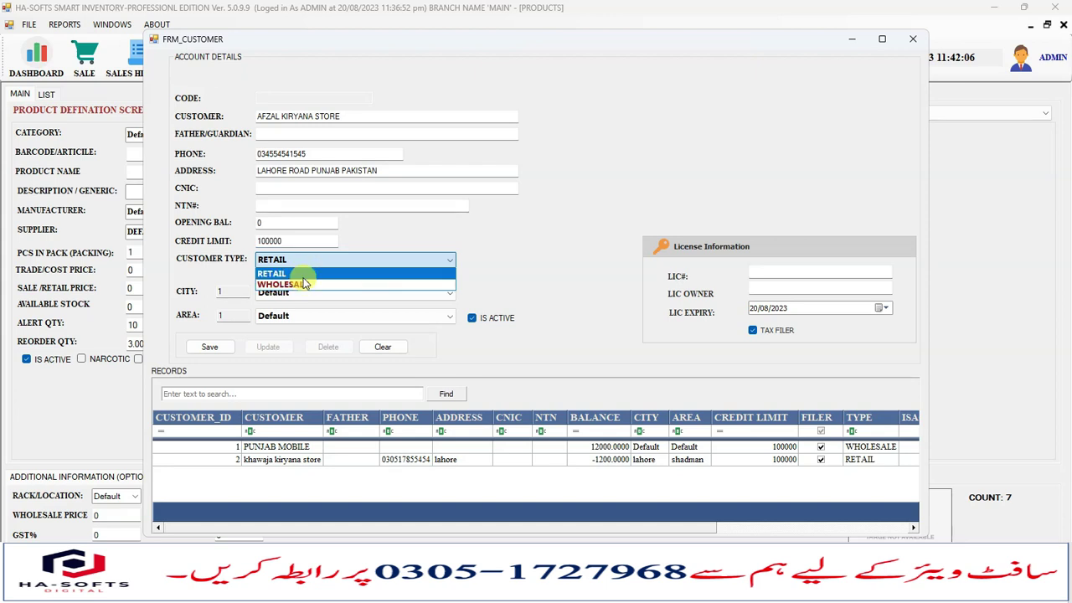
left_click(303, 263)
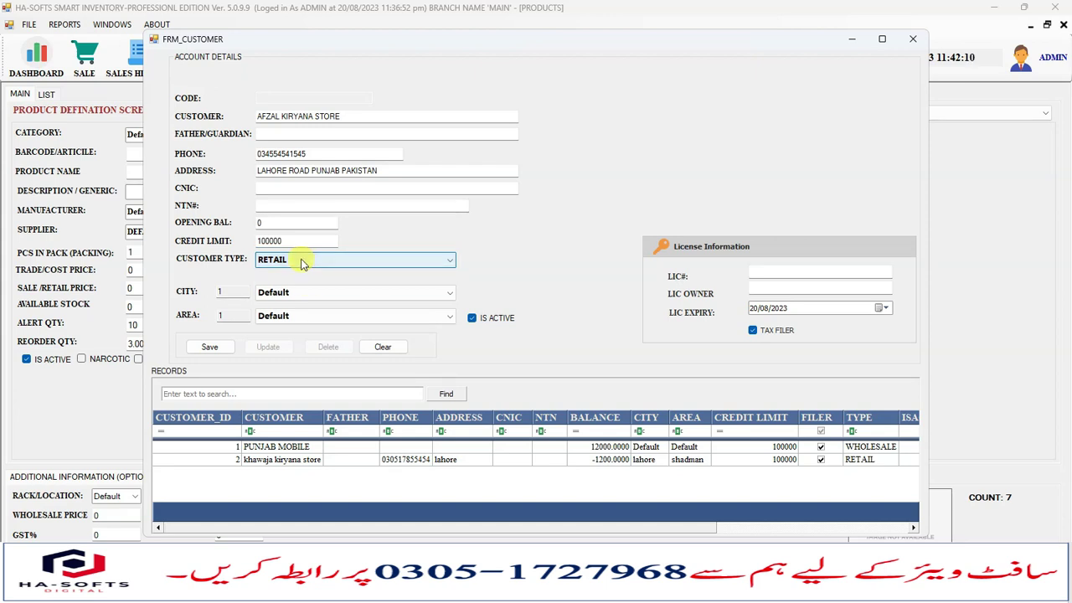
left_click(303, 262)
left_click(301, 260)
left_click(296, 292)
left_click(285, 293)
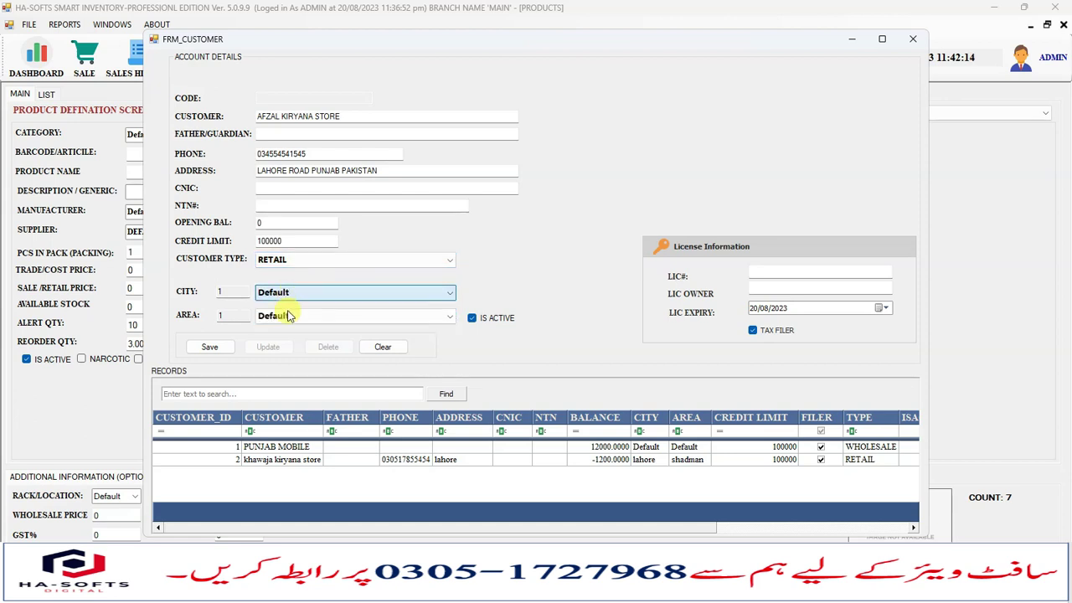
left_click(283, 315)
left_click(284, 315)
left_click(287, 300)
left_click(282, 291)
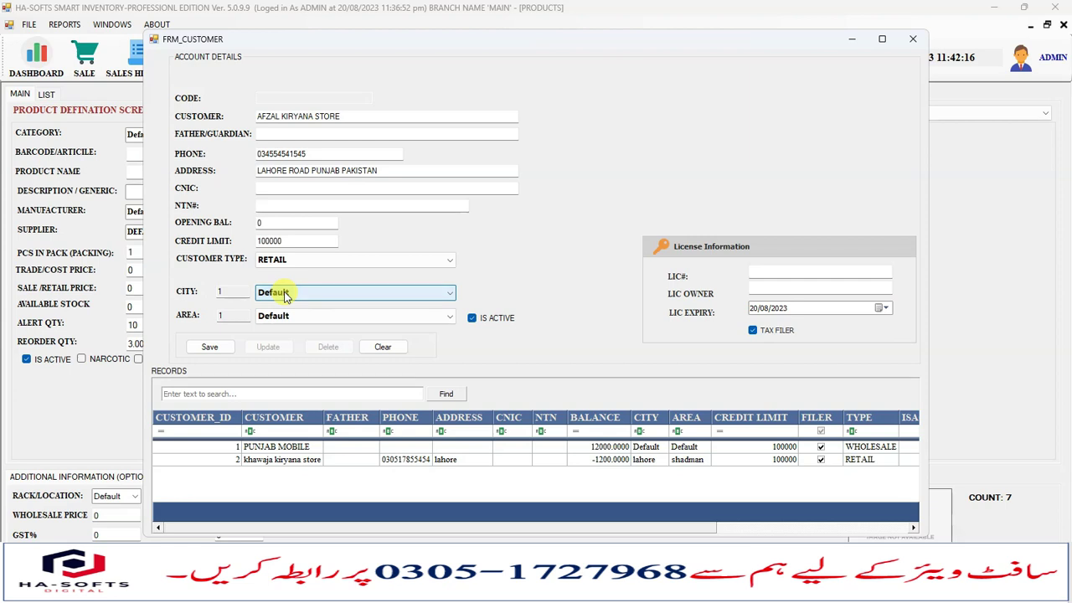
left_click(758, 271)
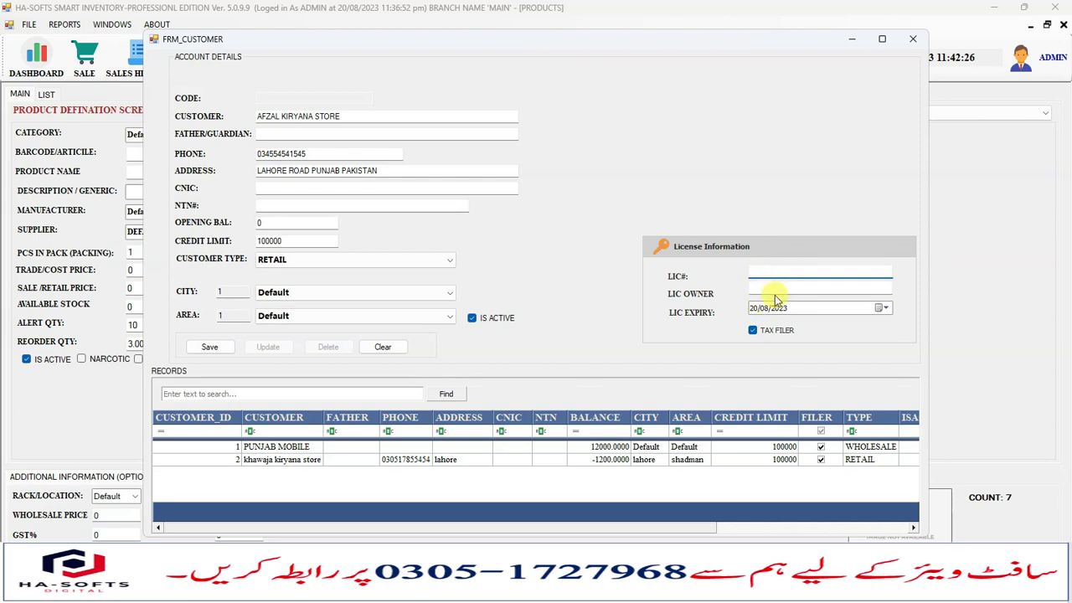
Enter the licence number and licence owner for the new customer.
left_click(772, 287)
left_click(765, 273)
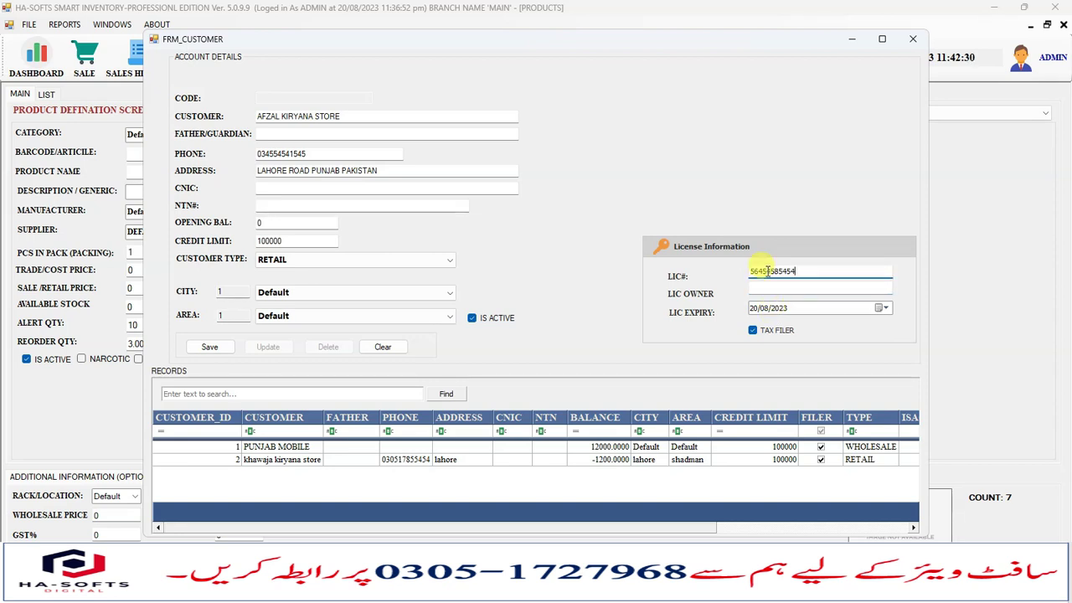
left_click(767, 290)
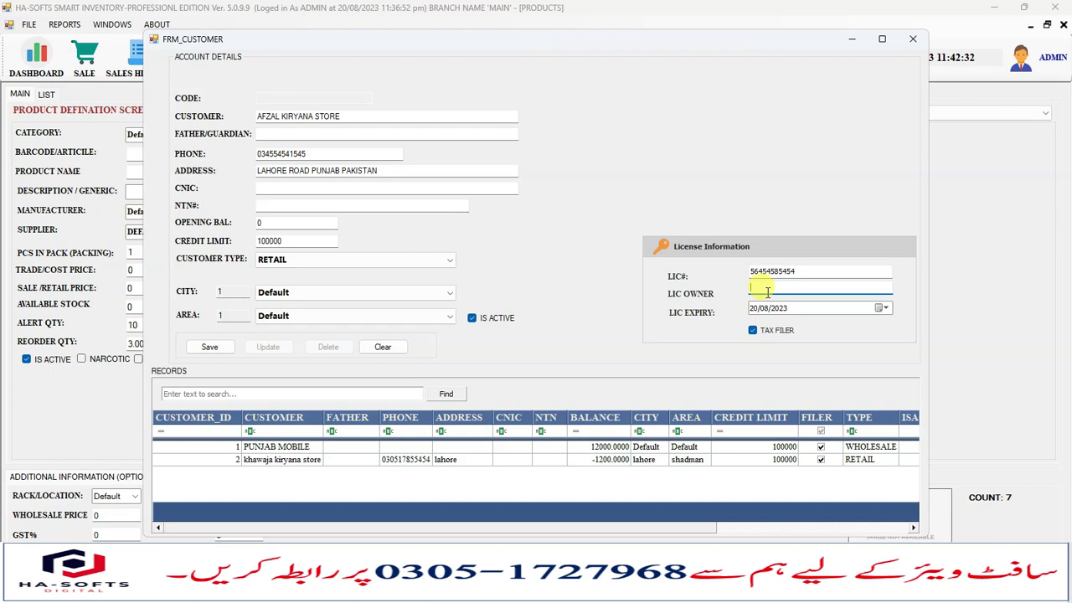
Set the licence expiry date to 20/08/2024.
left_click(764, 308)
left_click(787, 310)
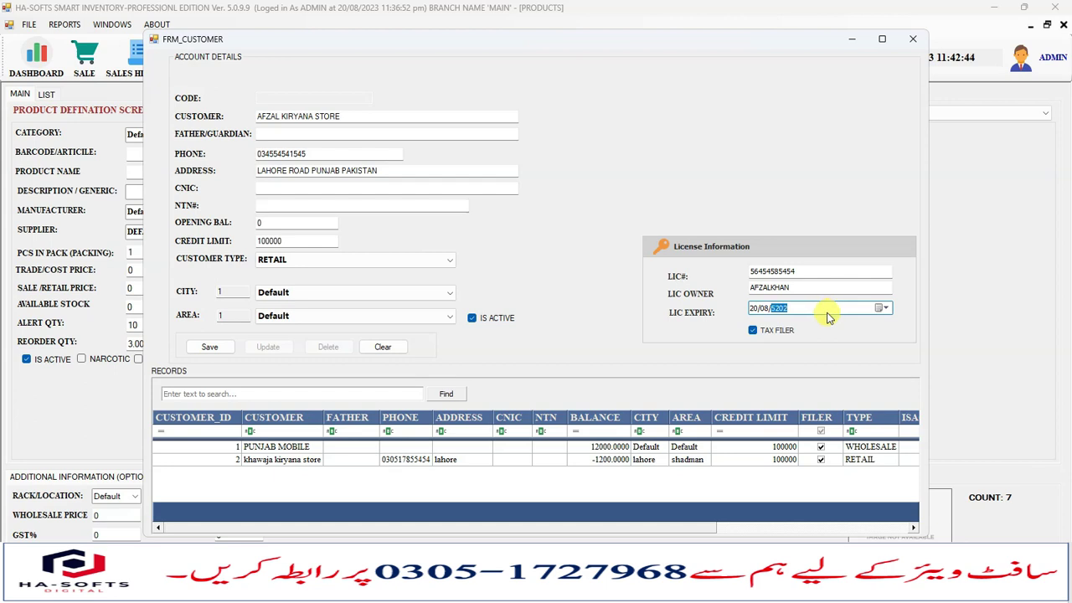
left_click(881, 308)
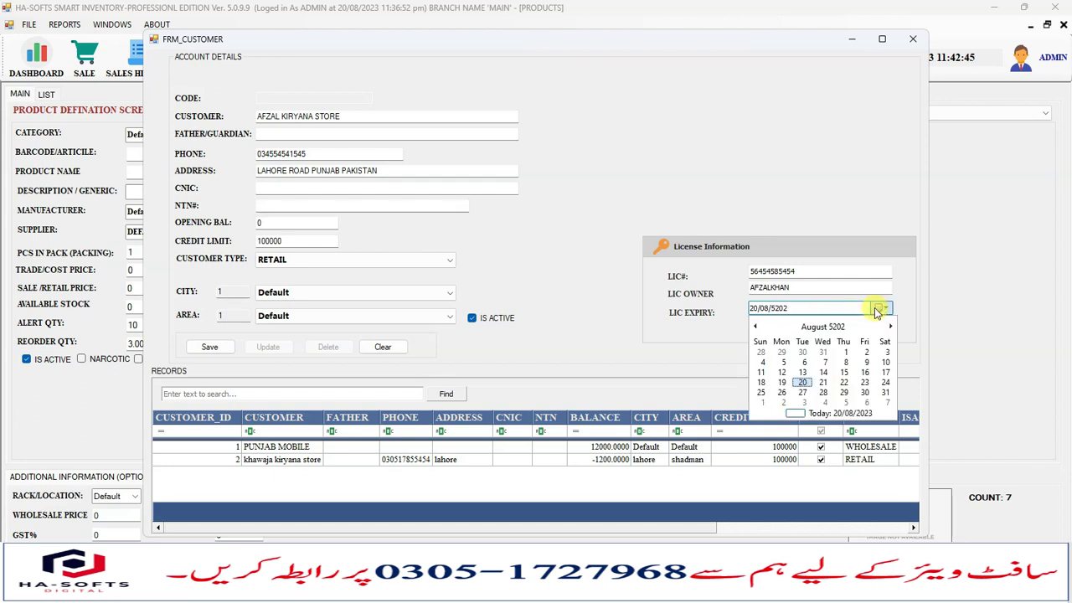
left_click(779, 312)
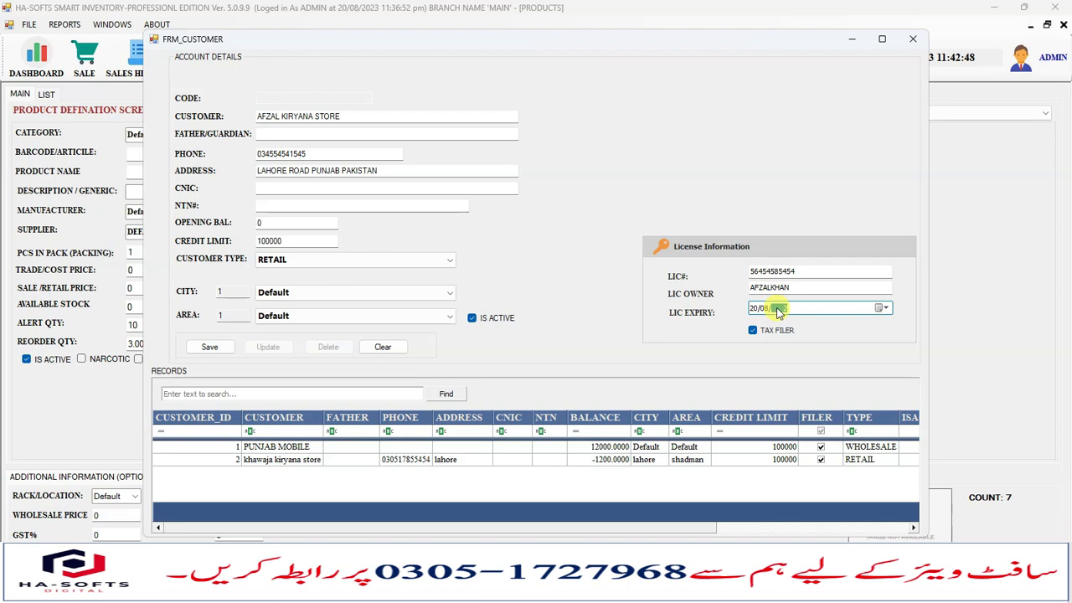
type("2023")
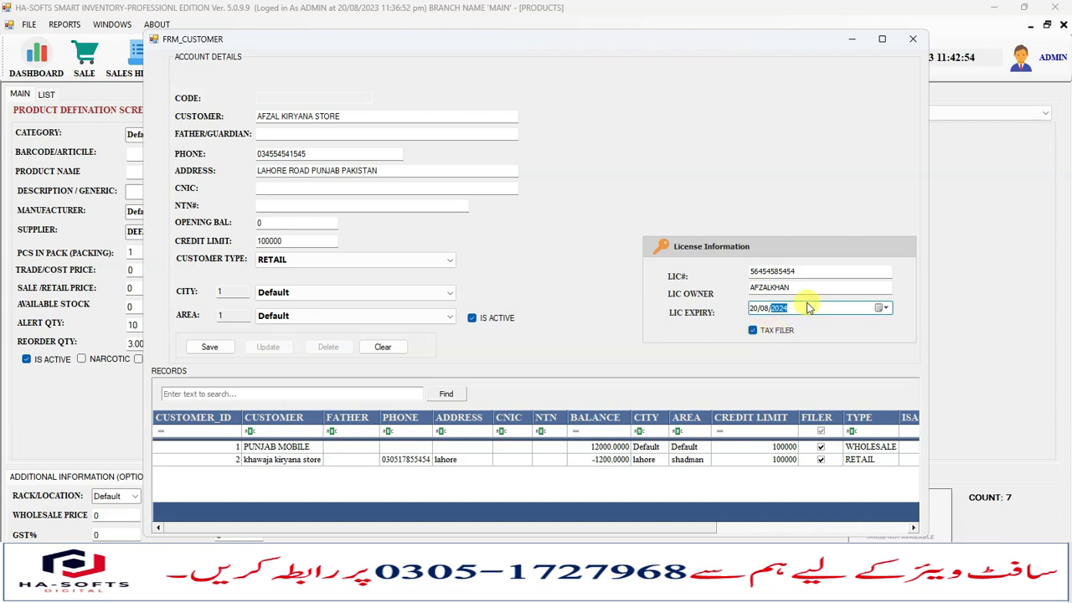
Save AFZAL KIRYANA STORE as customer 3 and reload its record into the form.
left_click(209, 347)
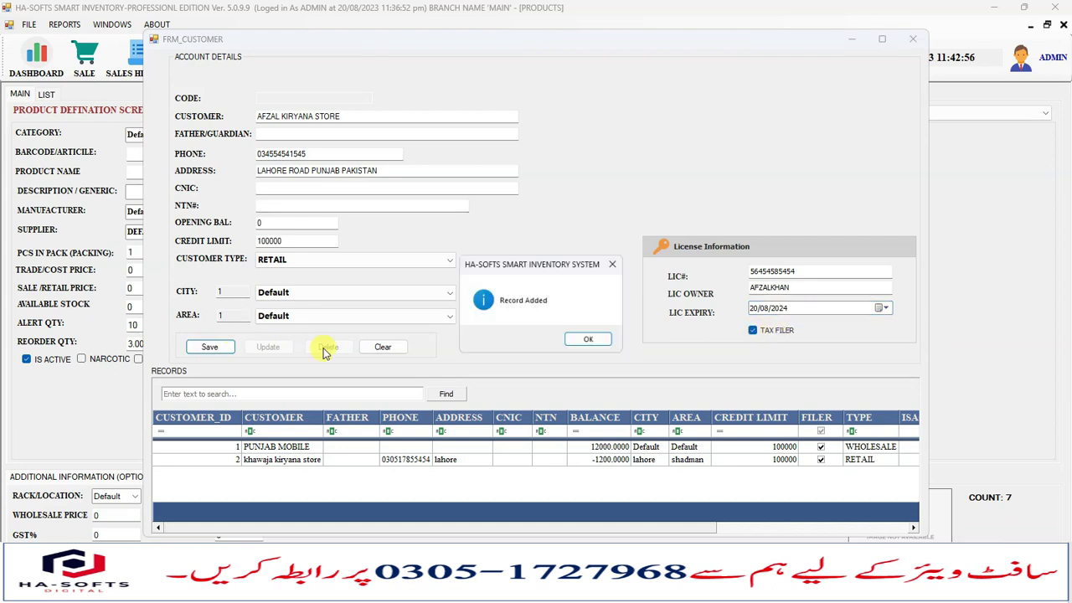
left_click(594, 339)
left_click(311, 472)
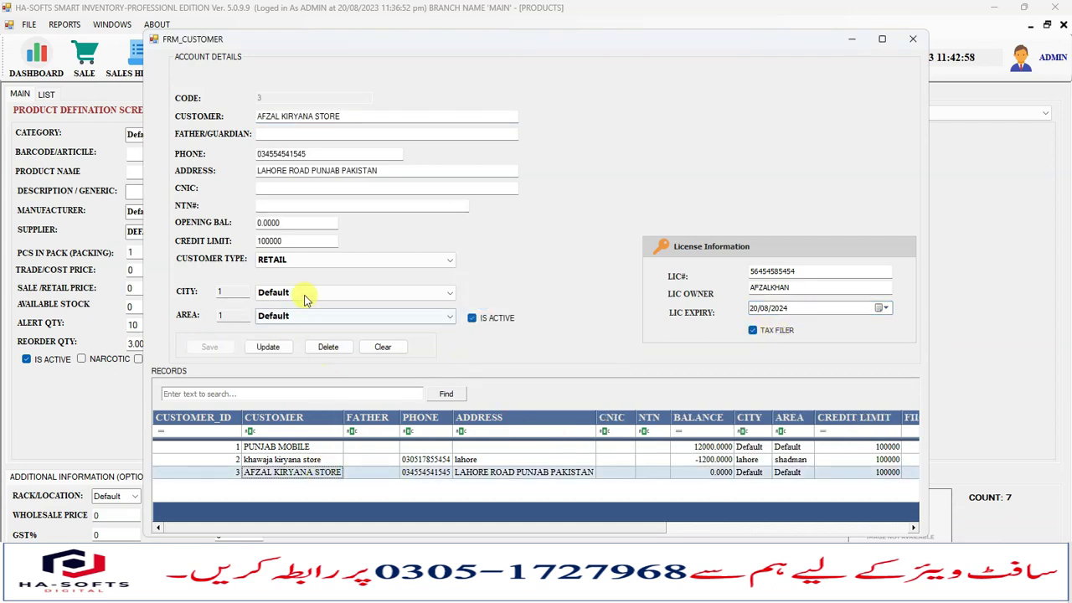
left_click(323, 134)
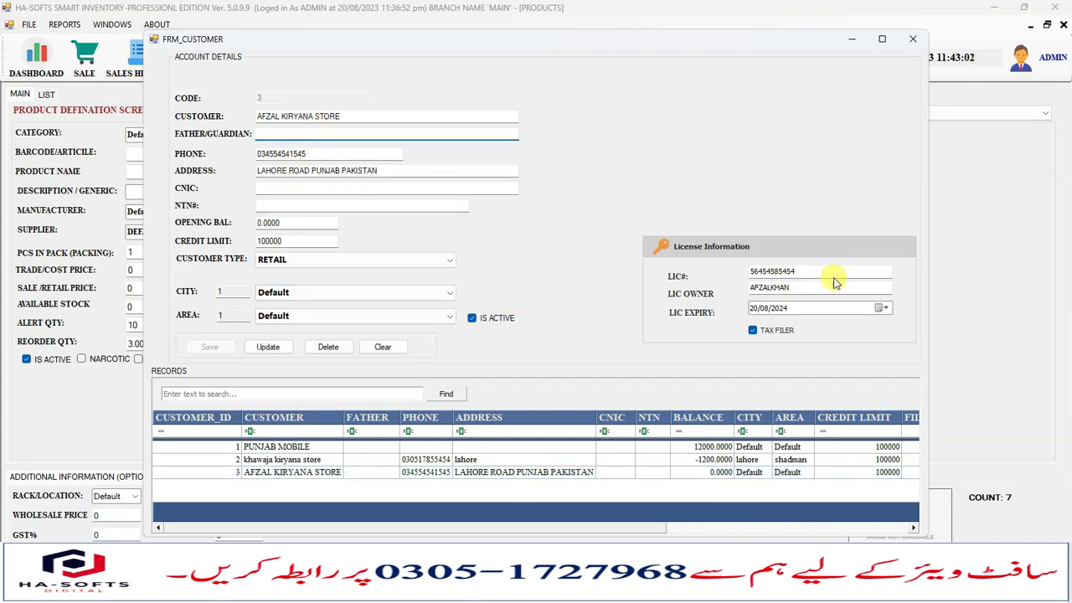
Close the customer form and enter supplier name UNILIVER DISTRIBUTION in the supplier form.
left_click(917, 38)
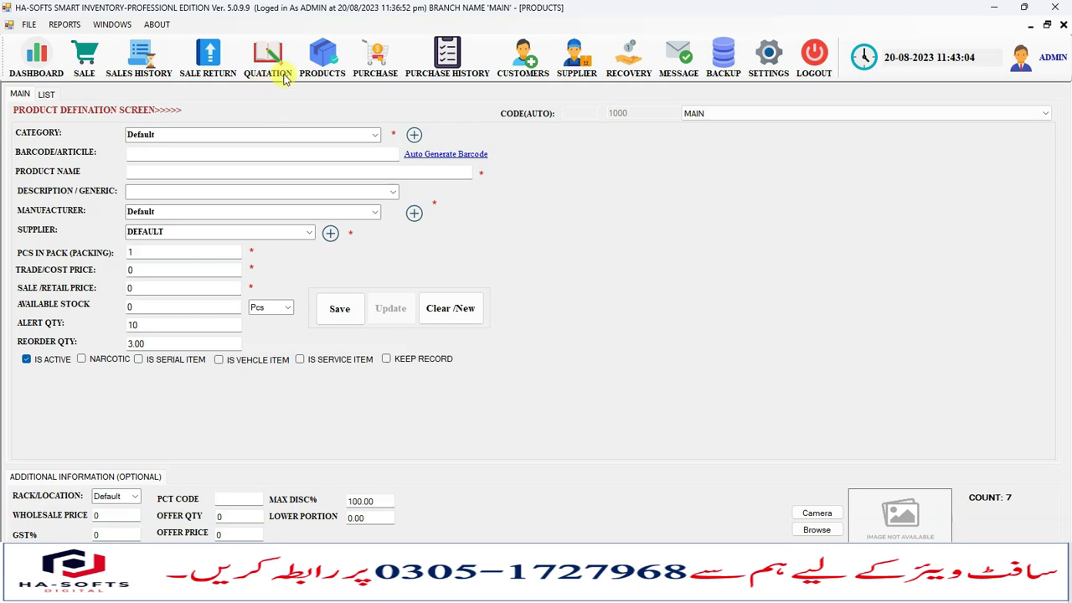
left_click(574, 61)
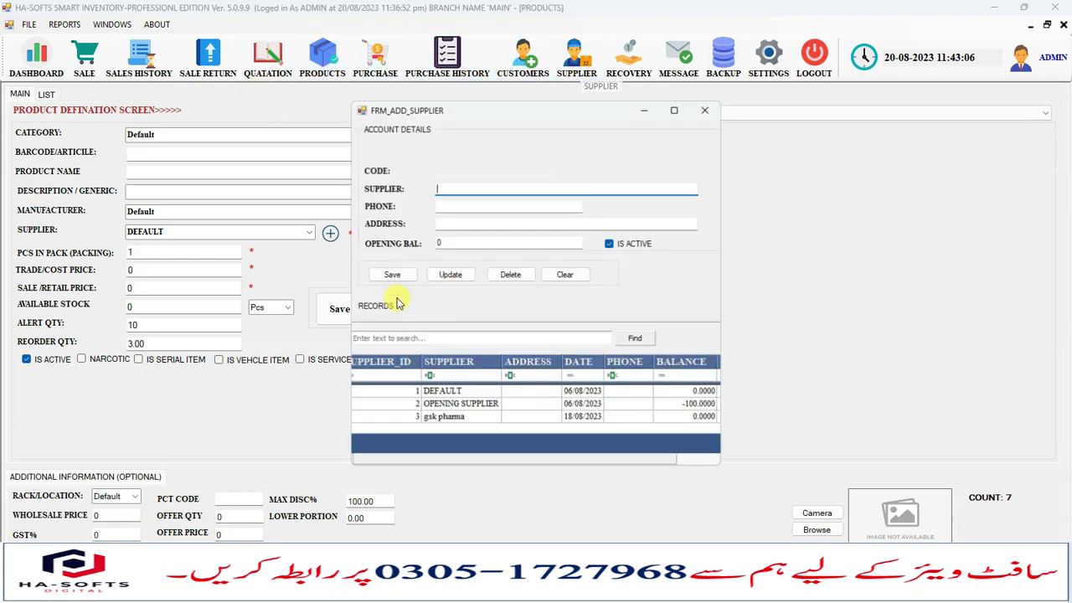
left_click(472, 408)
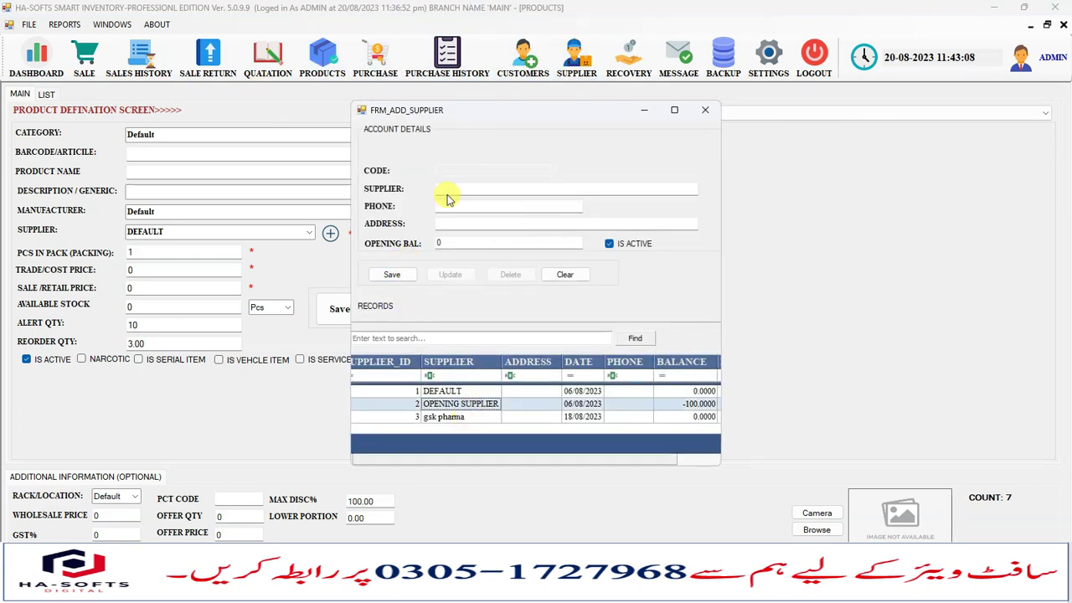
left_click(457, 189)
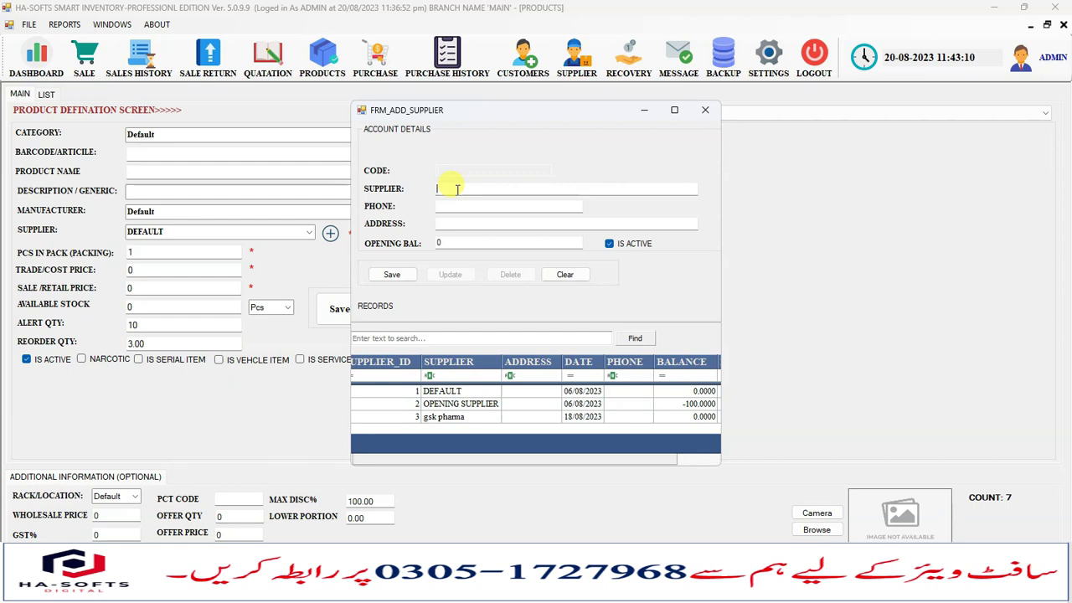
type("H")
type("NILIVER ")
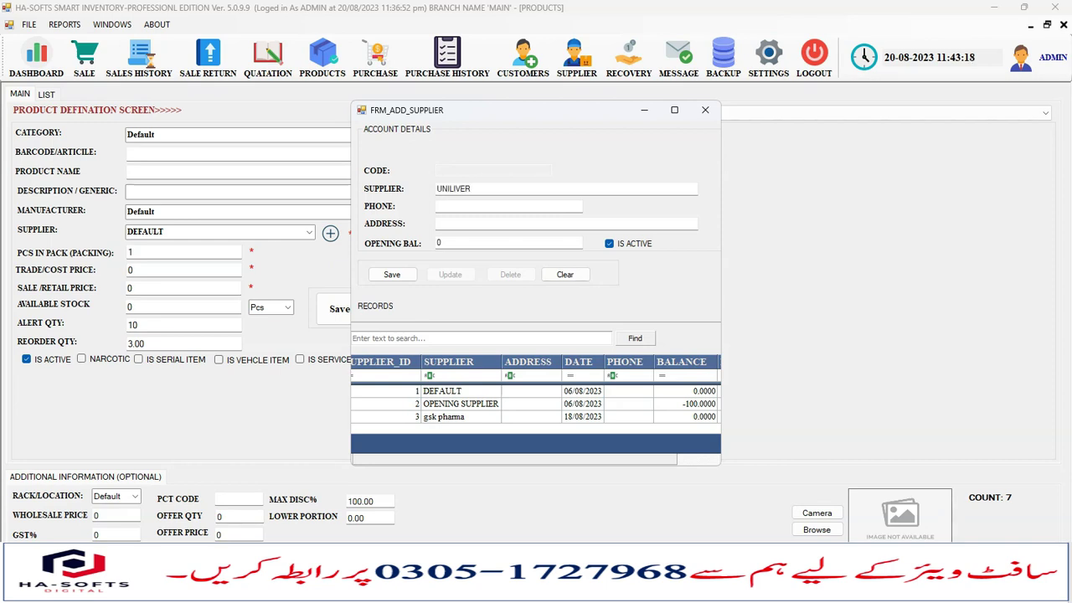
type("DISTRIBUTION")
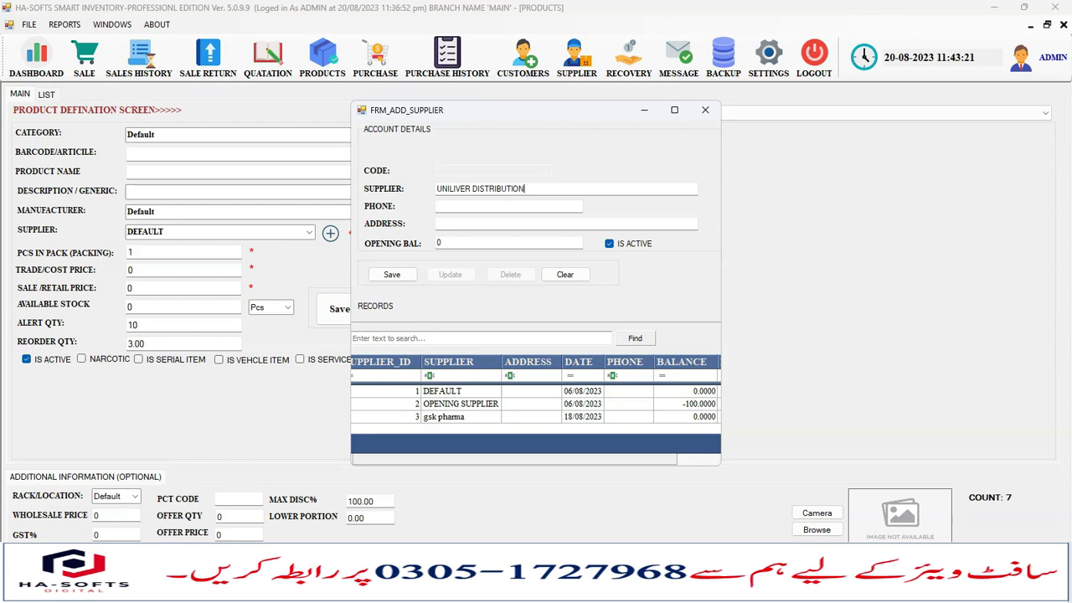
Save UNILIVER DISTRIBUTION as supplier 4 and close the supplier window.
left_click(378, 278)
left_click(588, 342)
left_click(706, 110)
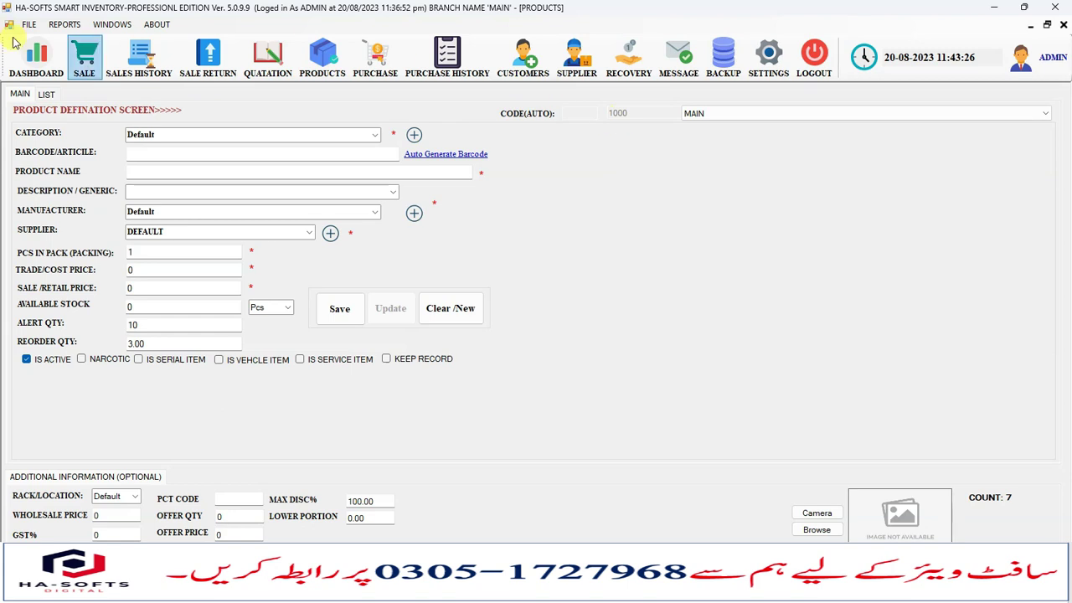
Open the Add or Manage Employee form from File > Employee, then close it.
left_click(29, 25)
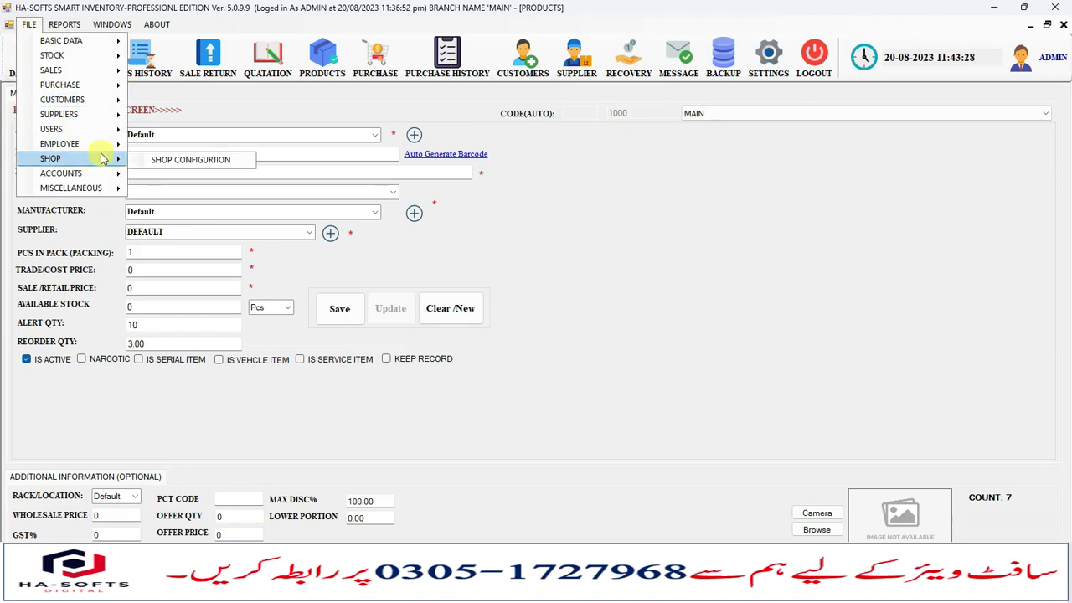
mouse_move(118, 151)
left_click(204, 145)
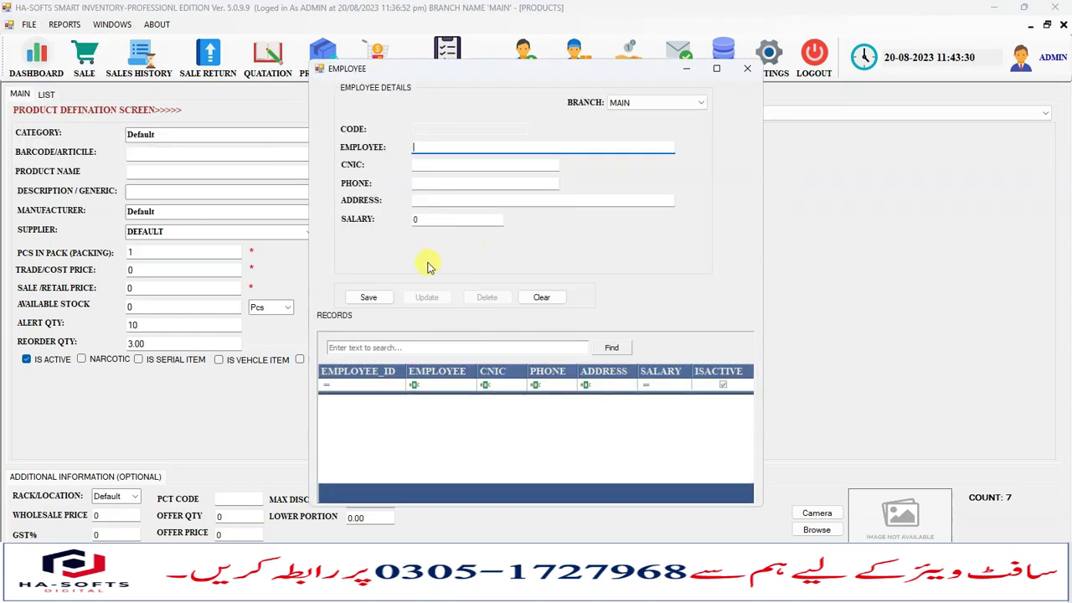
left_click(432, 165)
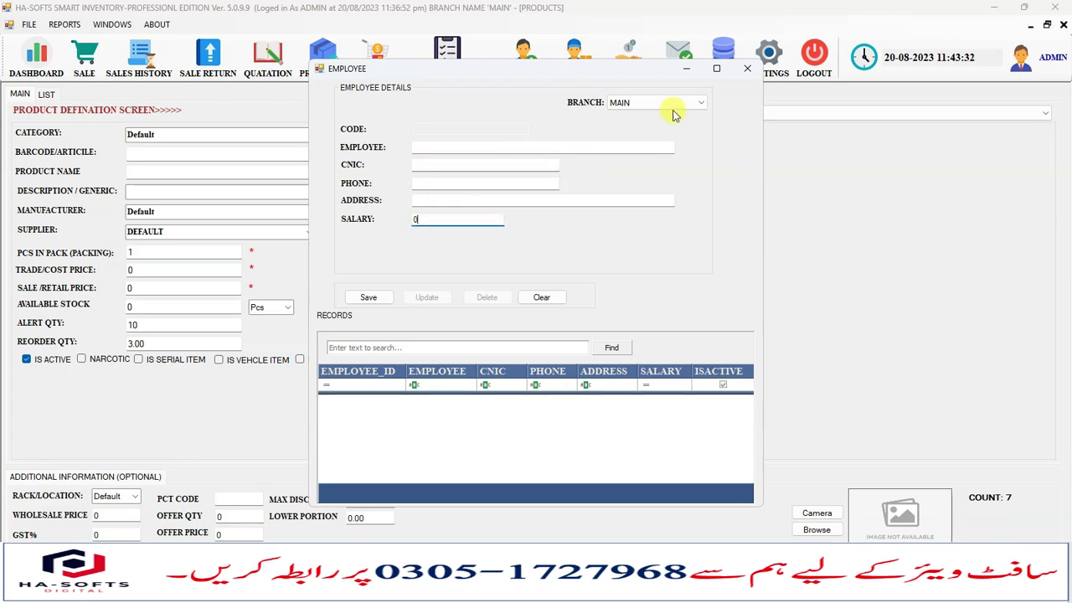
left_click(747, 68)
Try Employee Payroll and dismiss the missing employee warning.
left_click(29, 25)
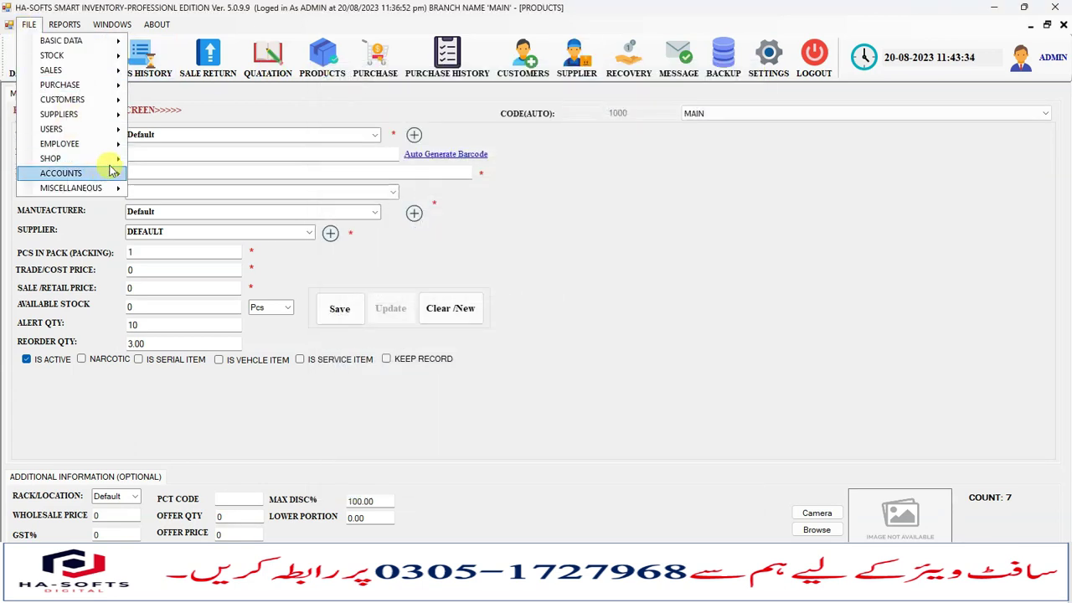
mouse_move(116, 147)
left_click(191, 160)
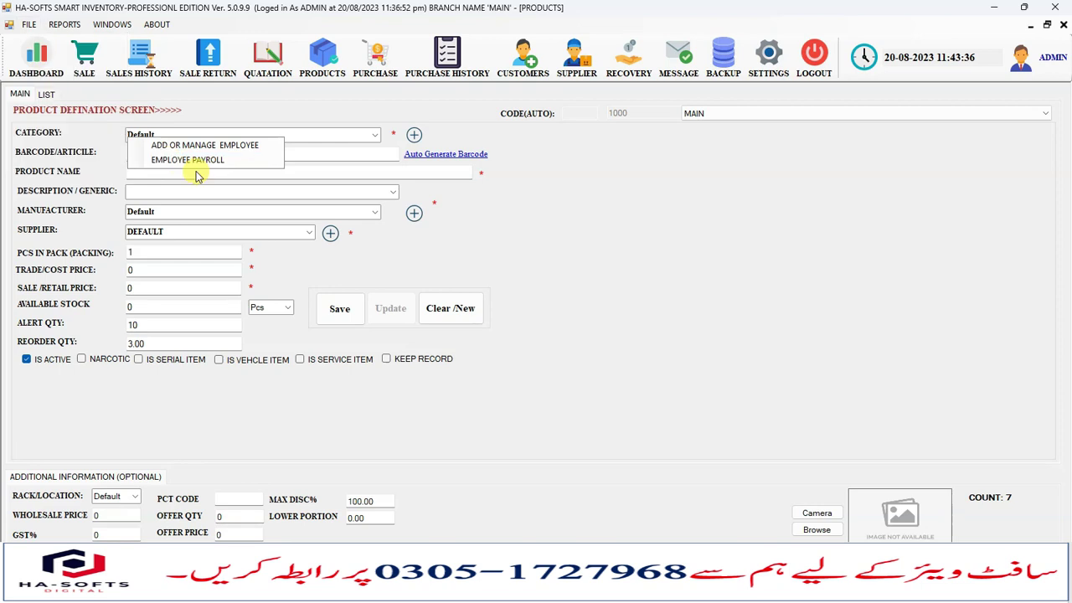
left_click(593, 341)
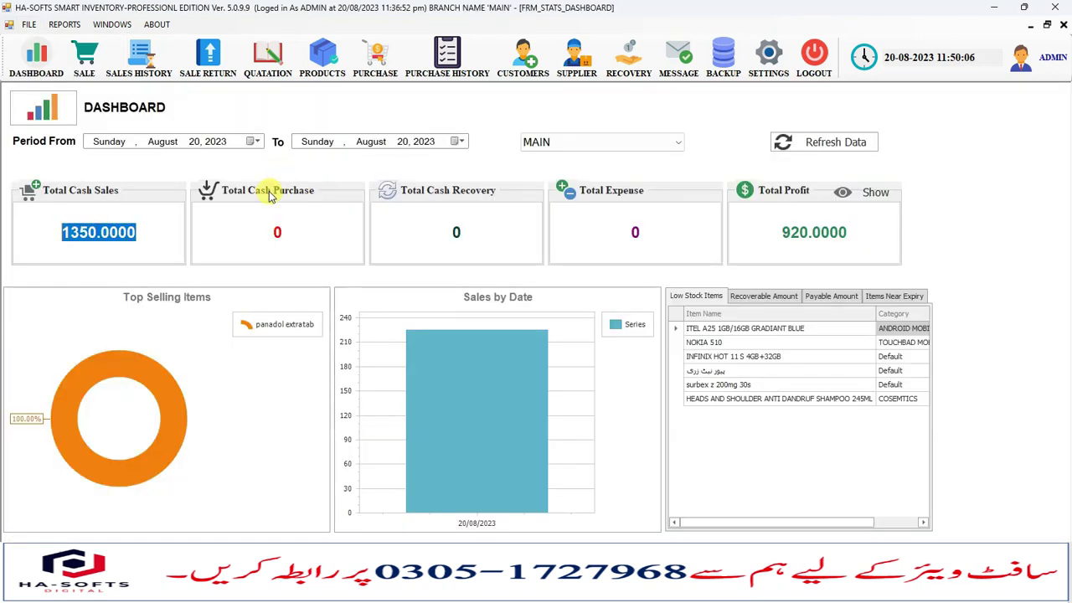
Open the Salesman form from File > Basic Data, then close it.
left_click(29, 24)
mouse_move(101, 41)
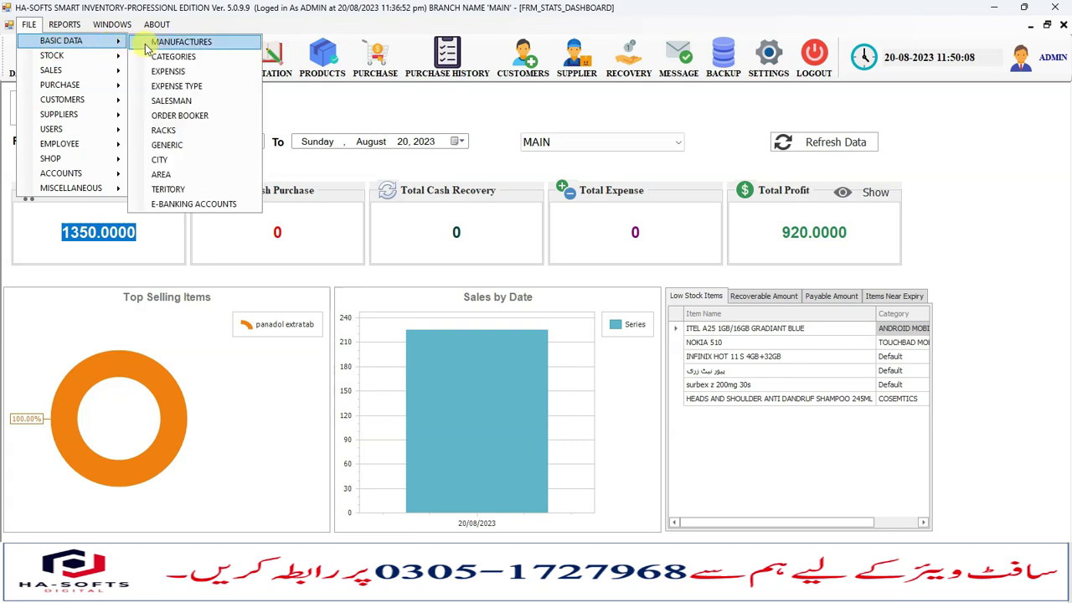
left_click(204, 100)
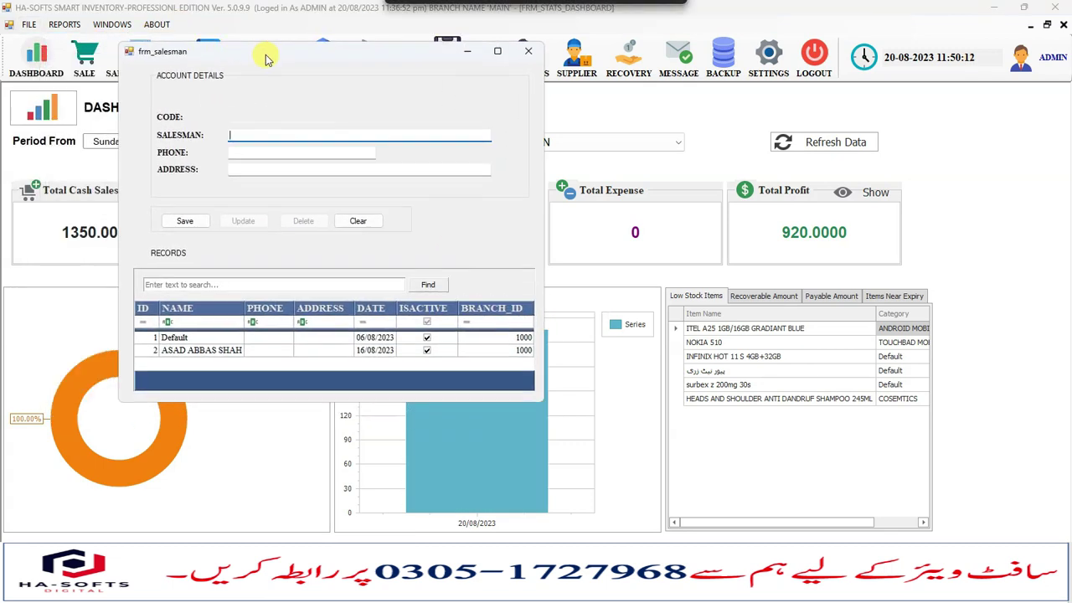
left_click(544, 47)
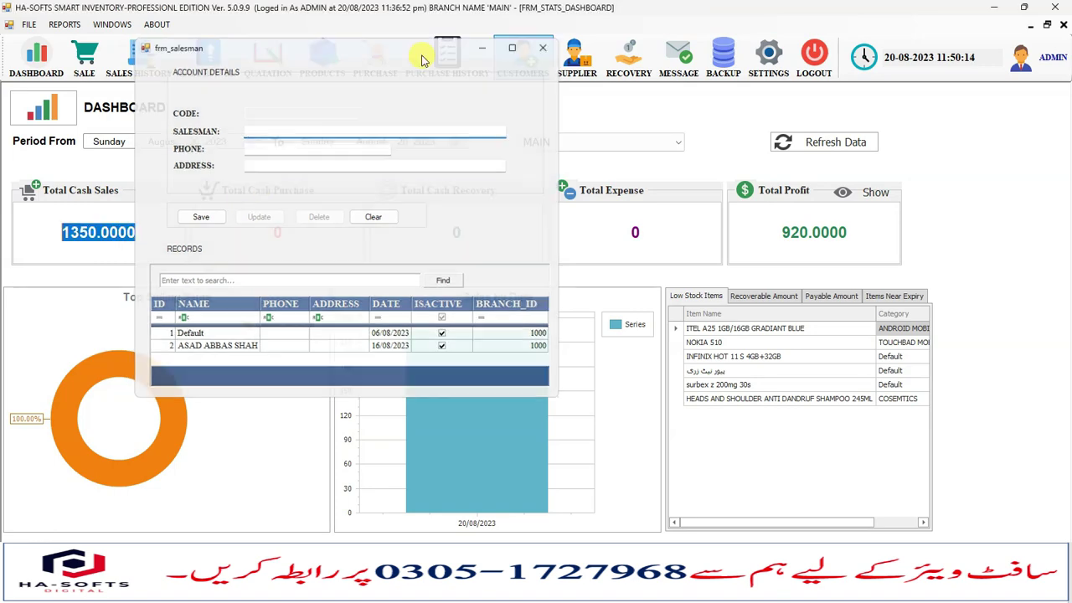
Add a new order booker with the booker's name, save it, and close the form.
left_click(29, 24)
mouse_move(108, 51)
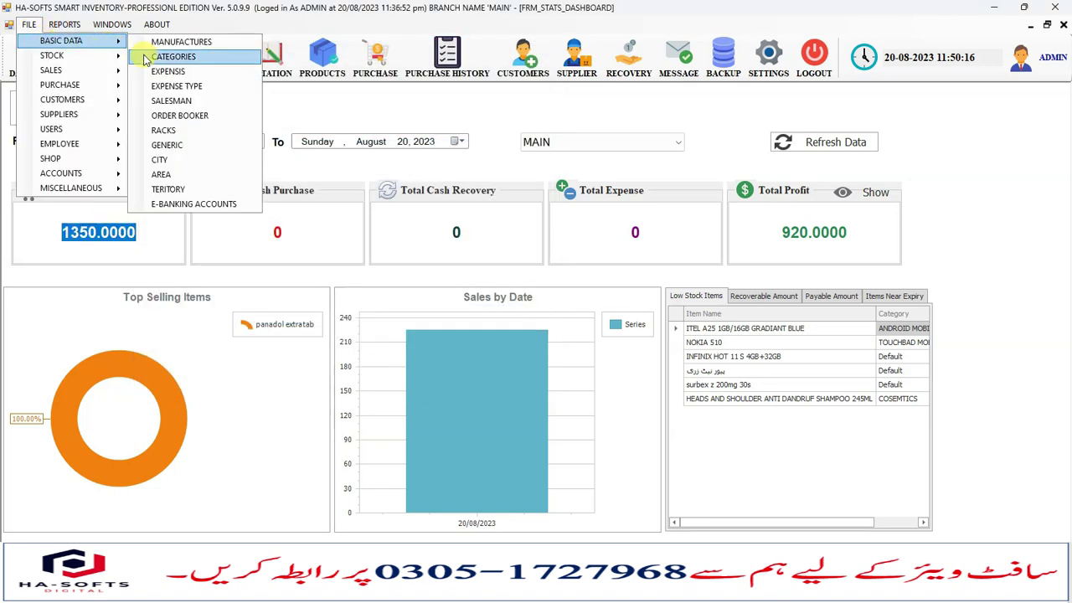
left_click(198, 117)
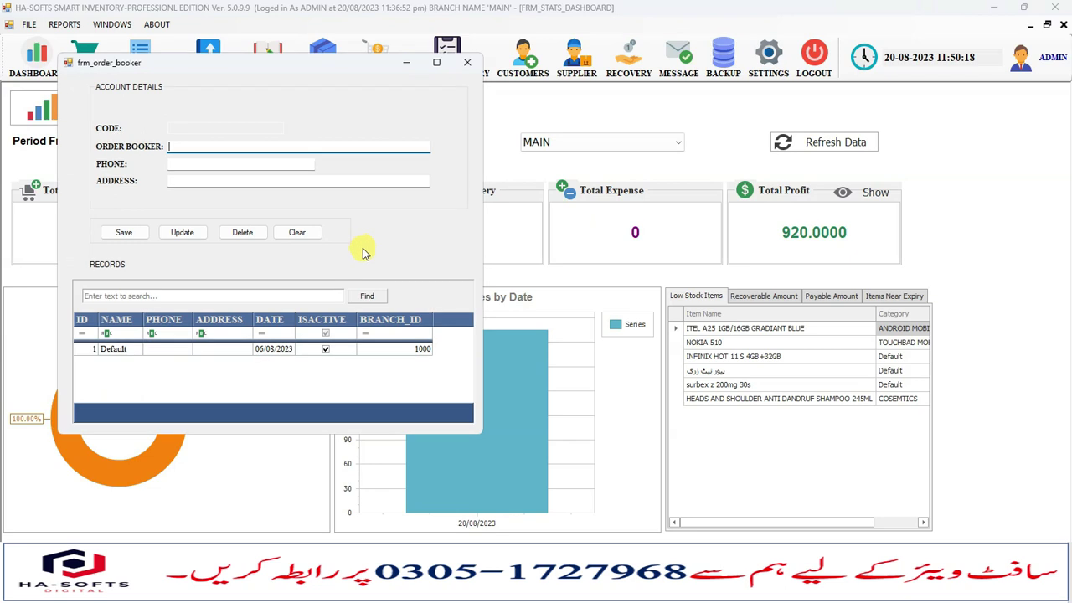
left_click(192, 163)
left_click(190, 147)
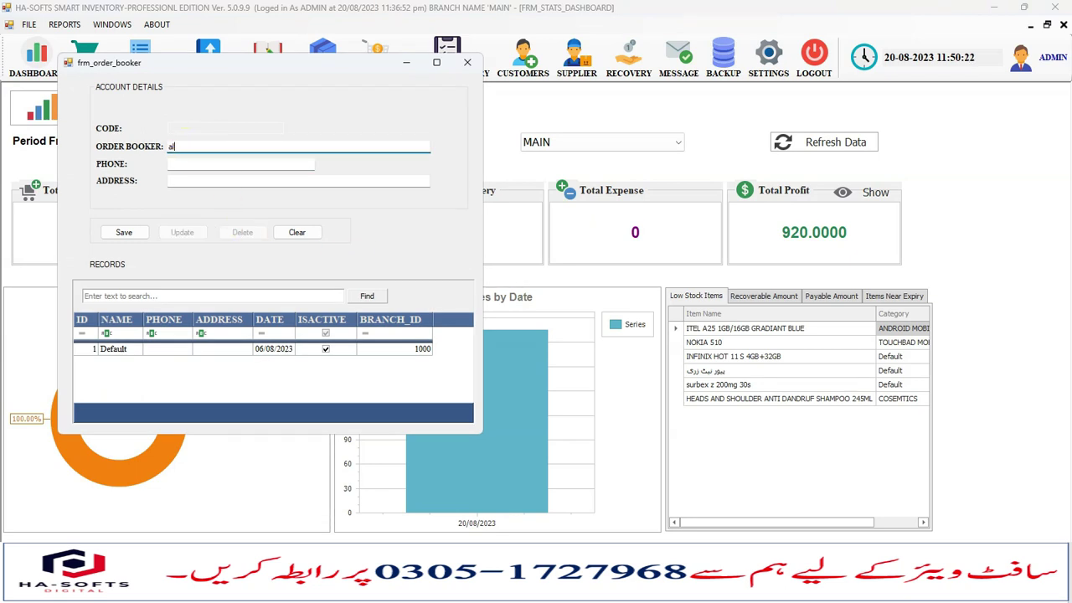
left_click(124, 232)
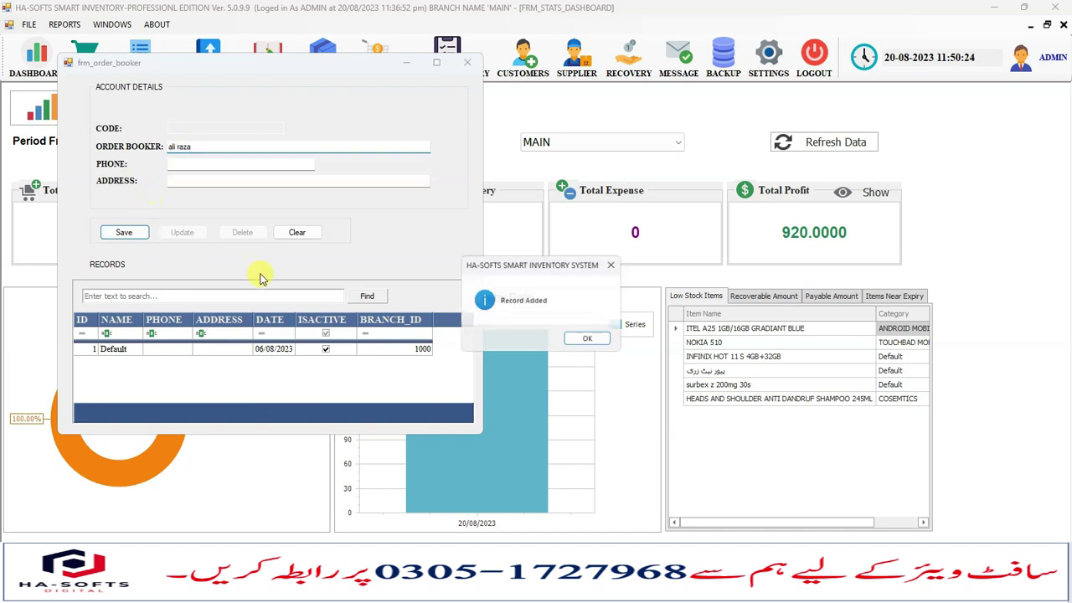
left_click(580, 339)
left_click(469, 63)
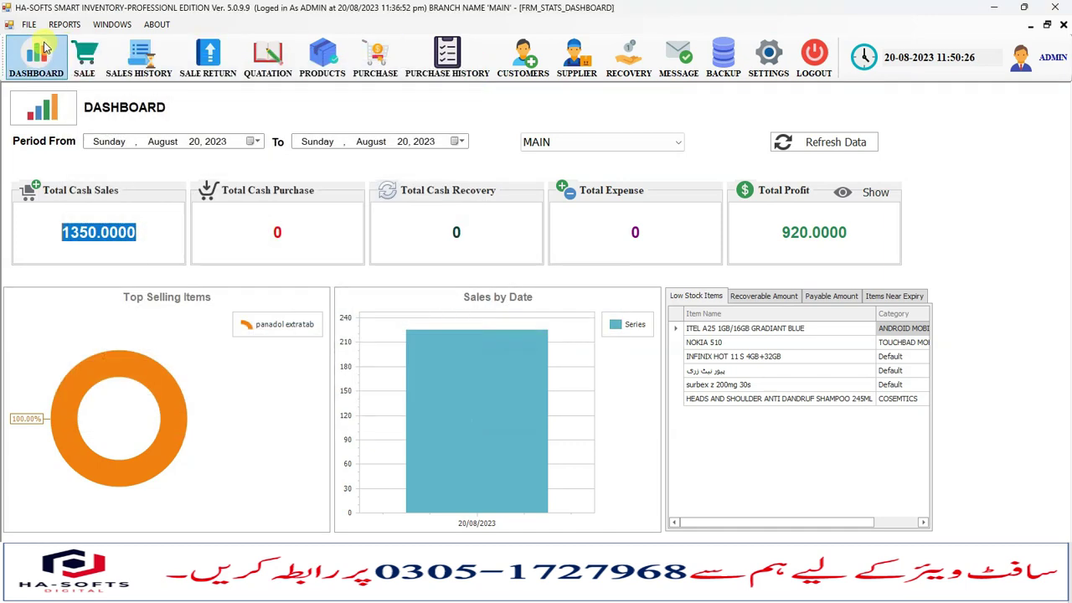
Reopen the File menu and dismiss it, leaving the dashboard showing.
left_click(28, 24)
mouse_move(67, 41)
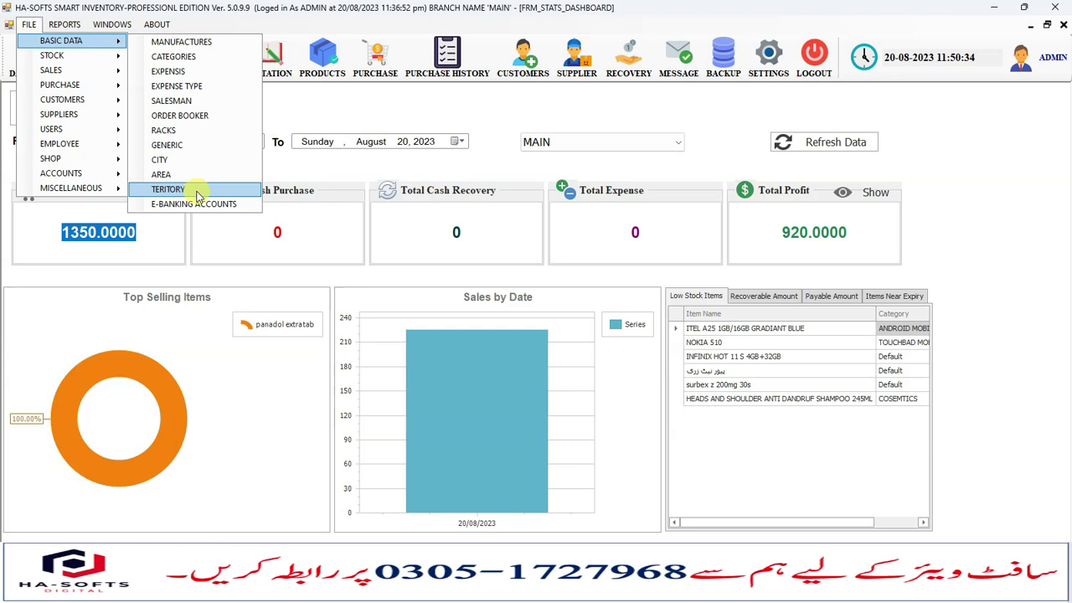
left_click(579, 174)
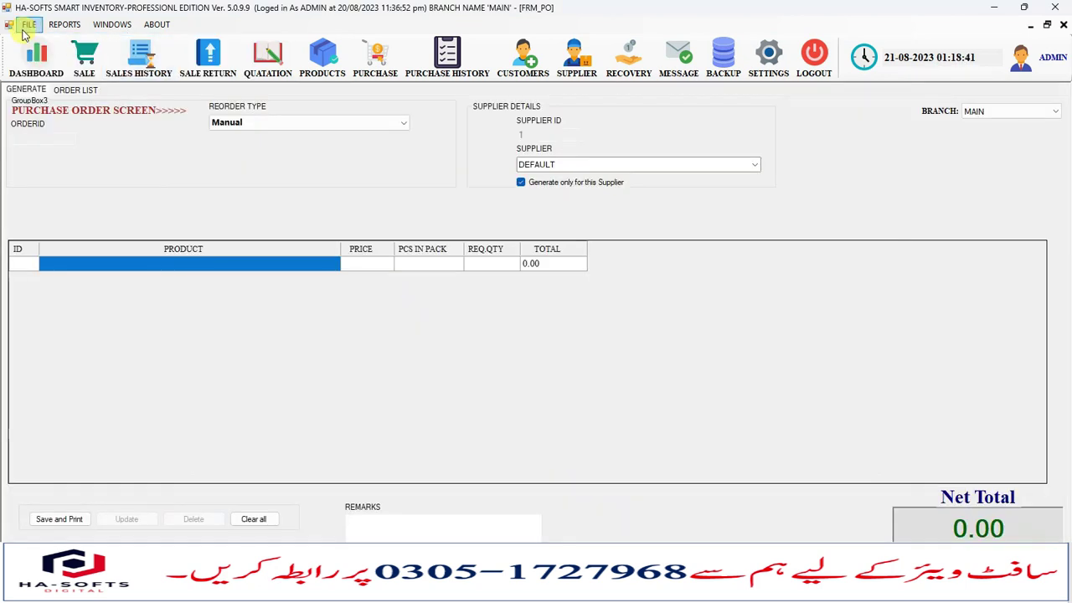
left_click(27, 27)
mouse_move(114, 148)
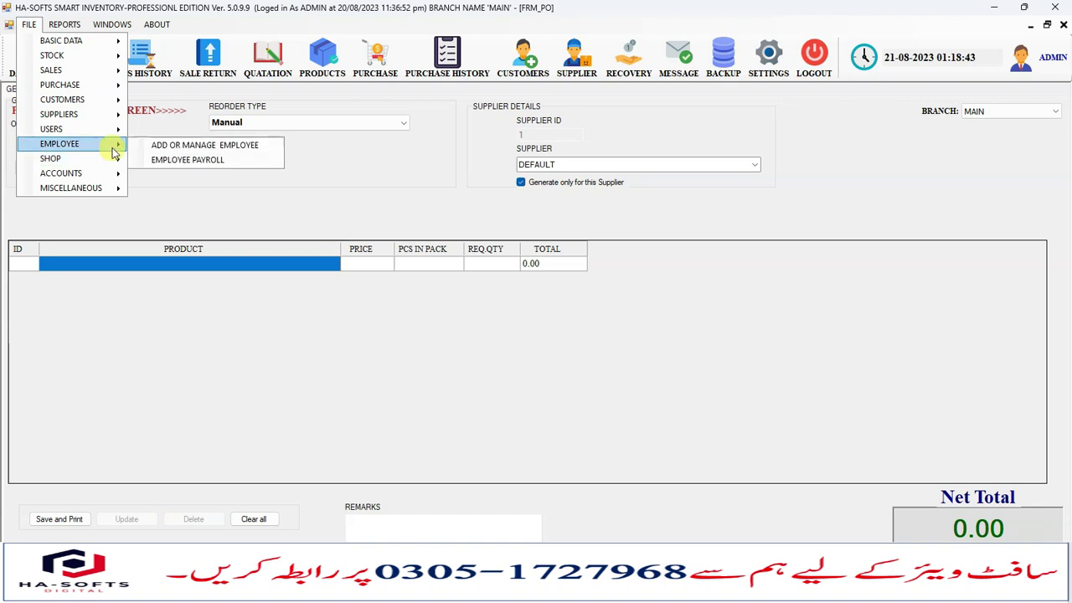
left_click(161, 144)
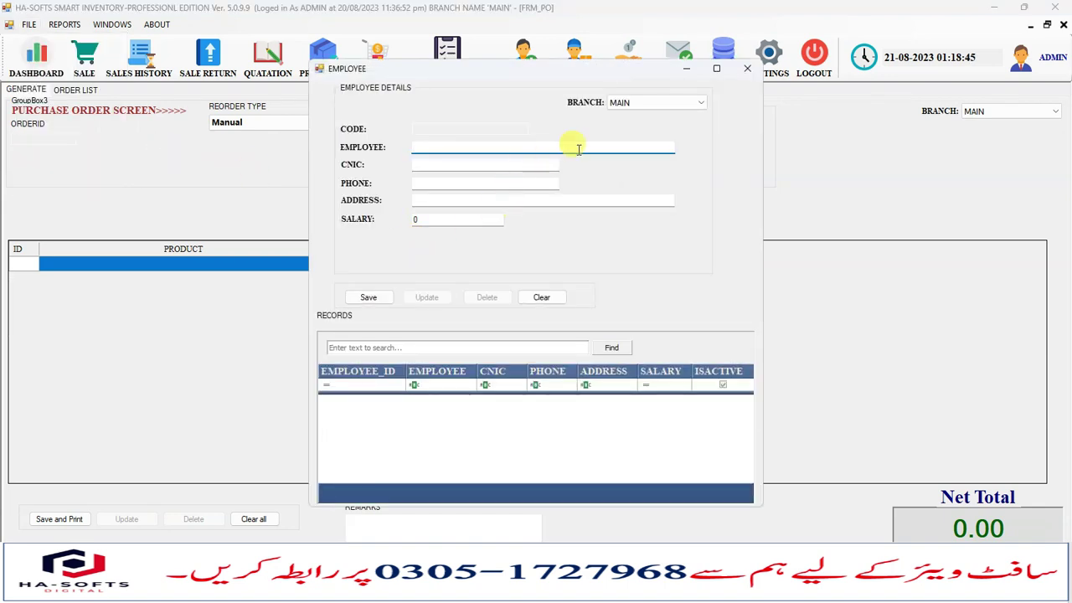
left_click(746, 69)
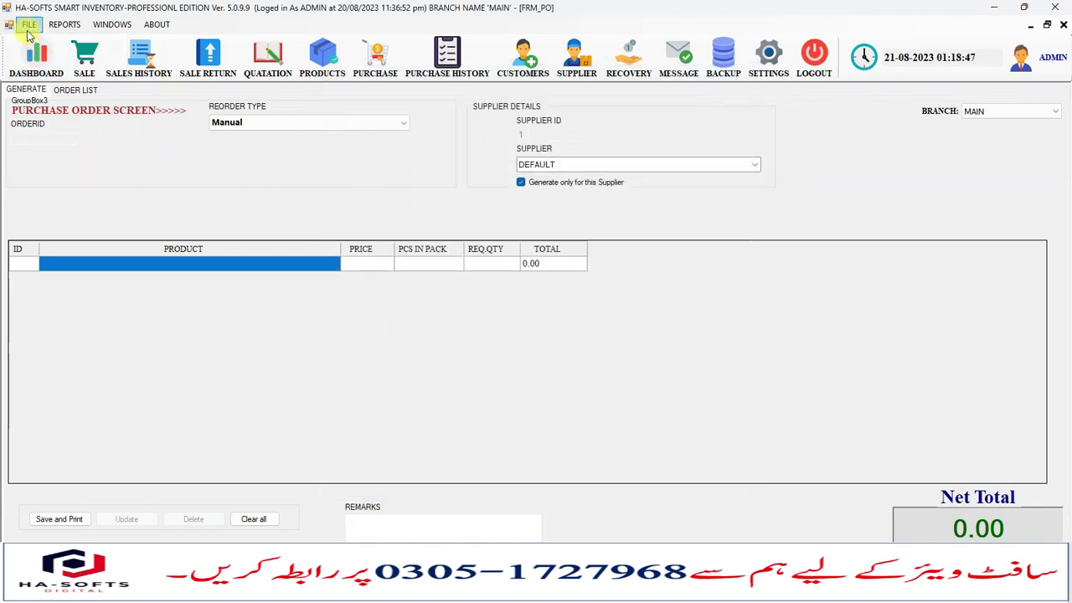
left_click(29, 25)
mouse_move(99, 159)
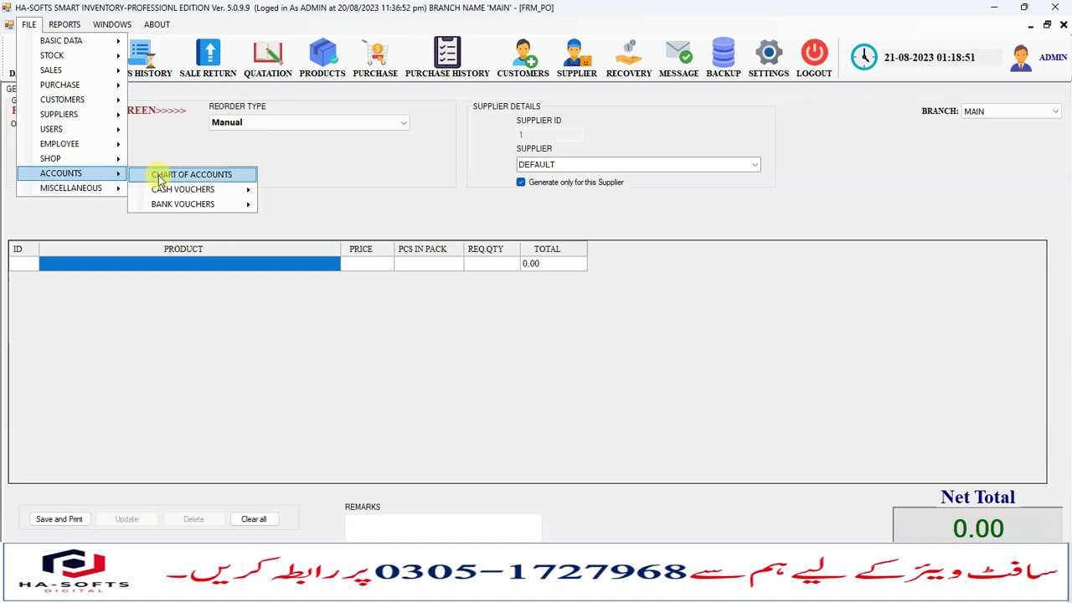
left_click(159, 178)
left_click(172, 248)
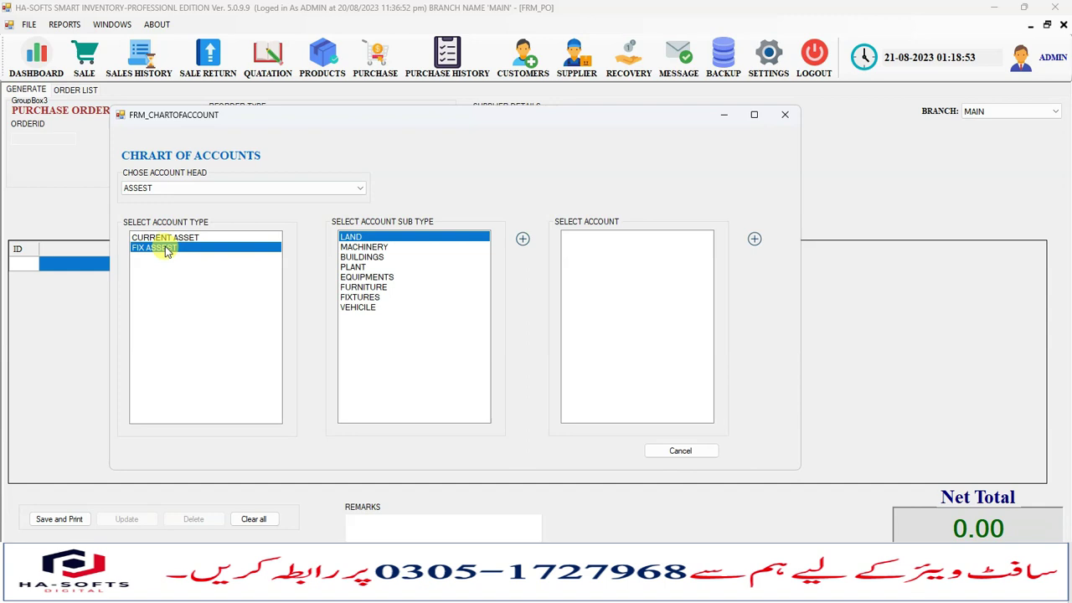
left_click(186, 239)
left_click(373, 257)
left_click(373, 247)
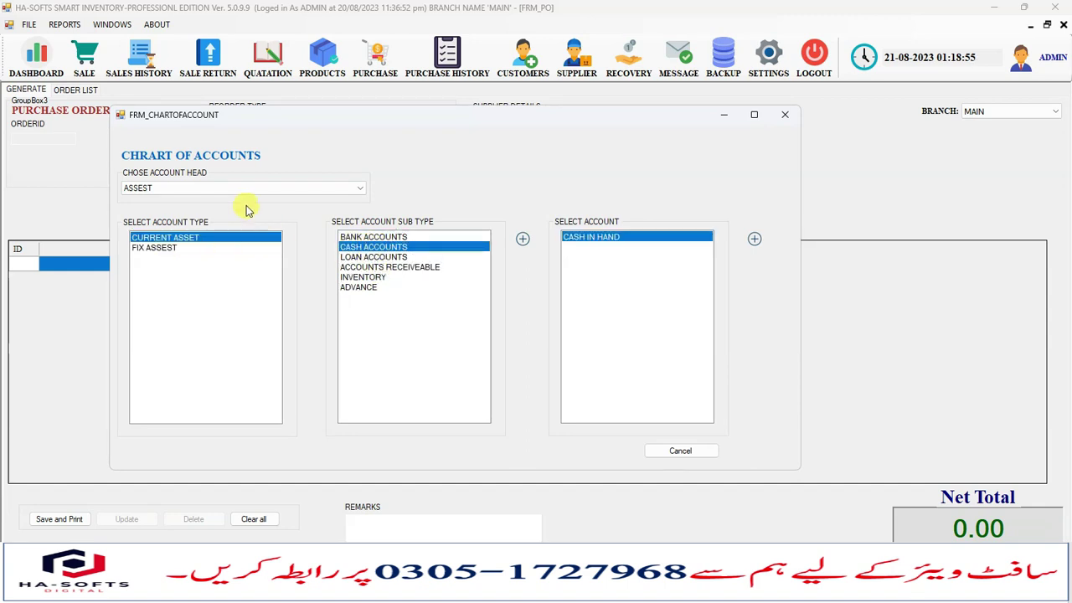
left_click(785, 115)
left_click(12, 26)
left_click(21, 27)
left_click(23, 25)
mouse_move(118, 173)
mouse_move(232, 196)
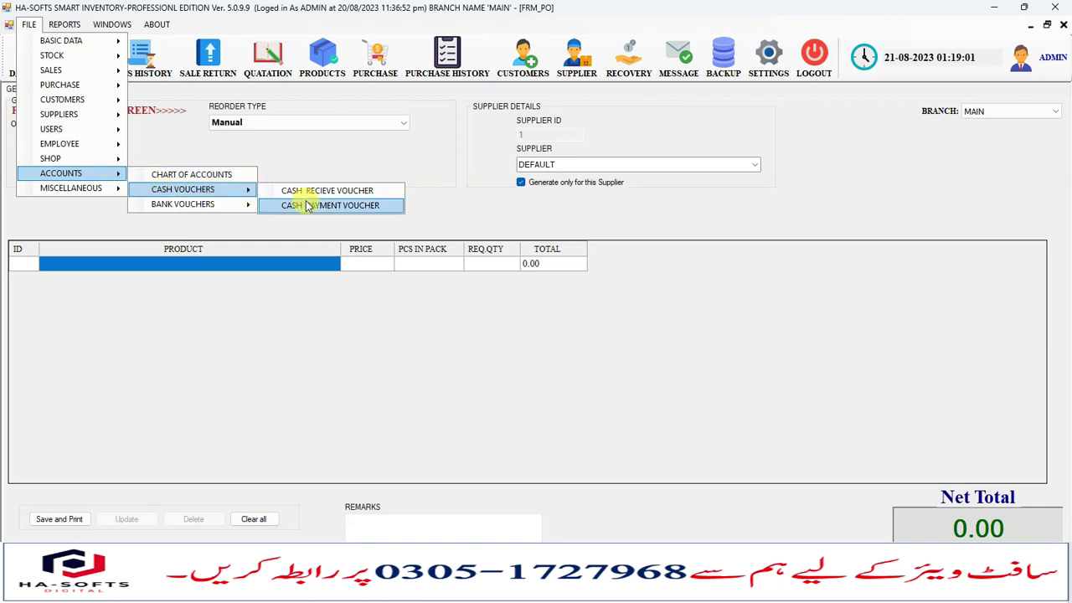
left_click(306, 206)
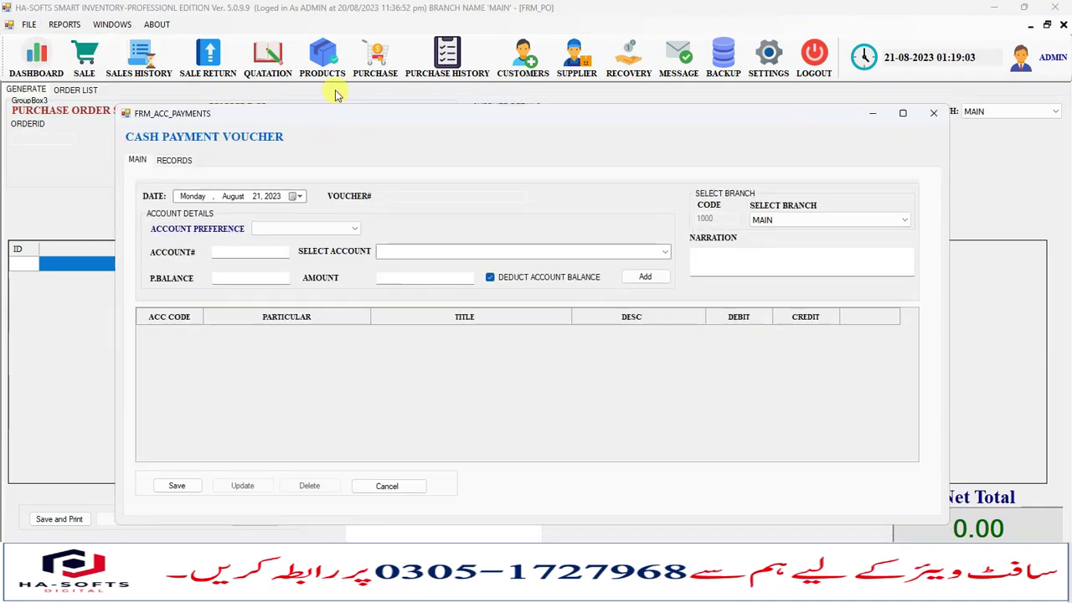
left_click(251, 199)
left_click(299, 176)
left_click(282, 185)
left_click(621, 226)
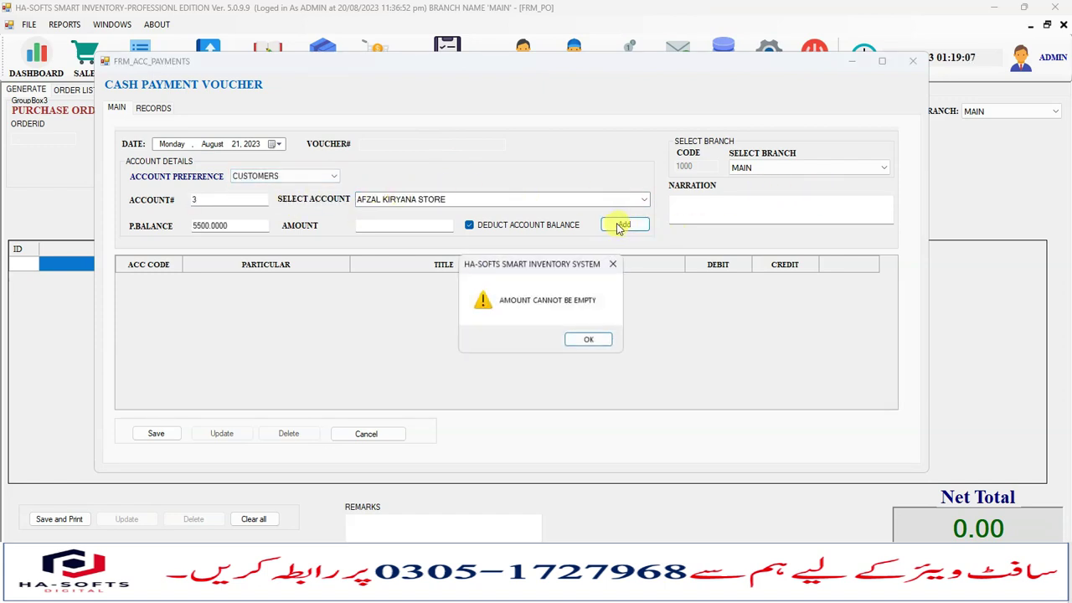
left_click(588, 341)
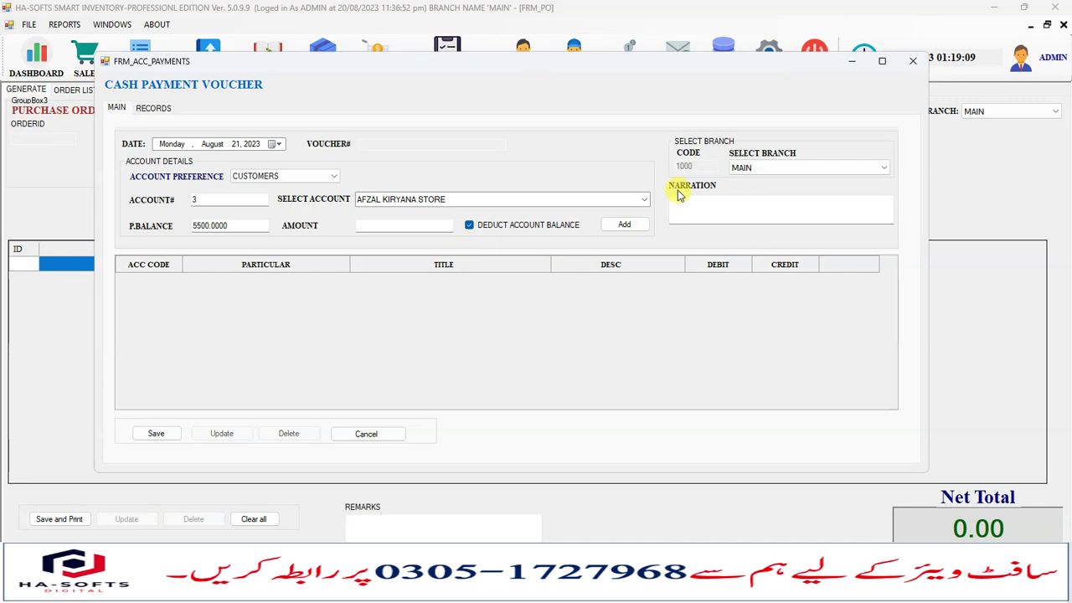
left_click(913, 61)
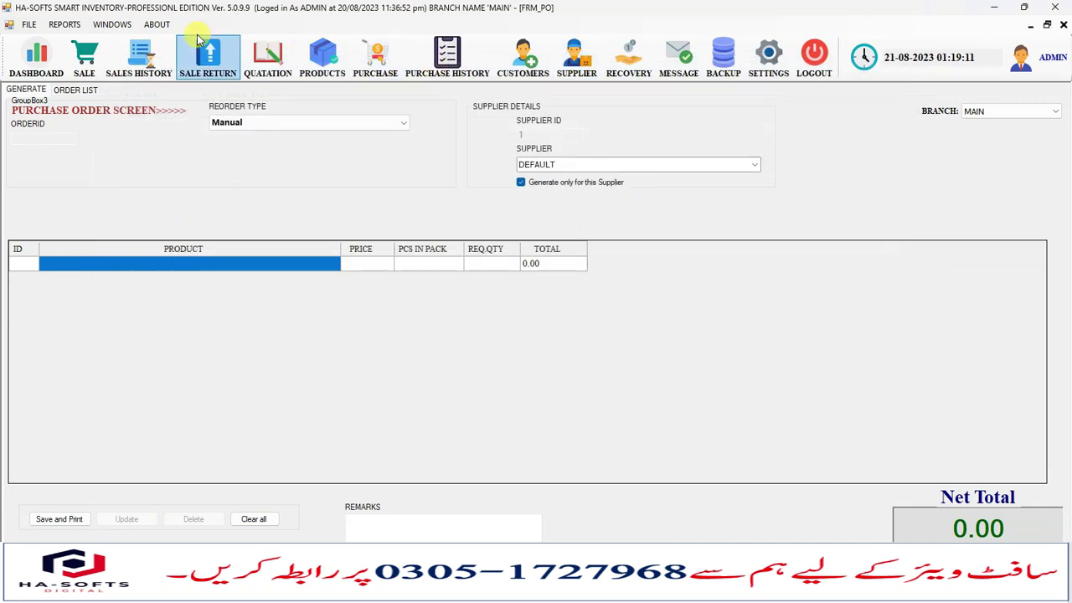
left_click(28, 24)
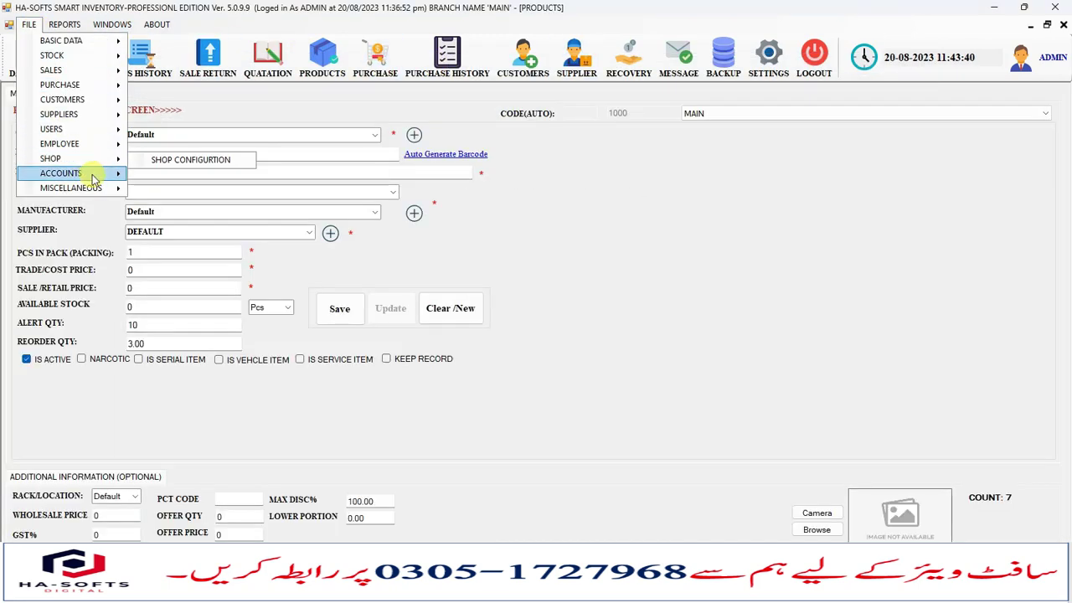
mouse_move(94, 179)
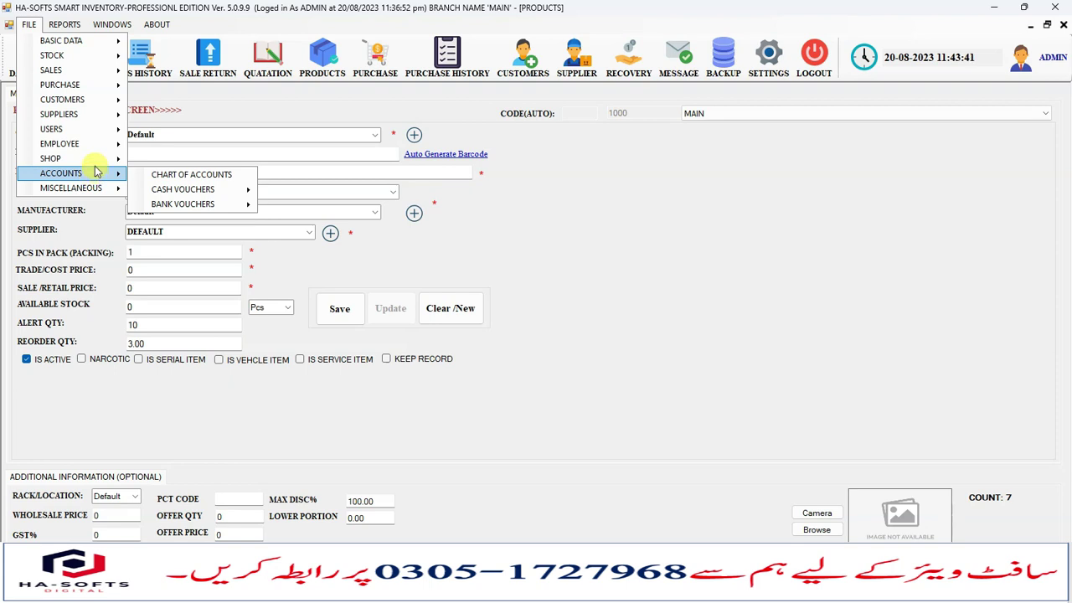
mouse_move(91, 136)
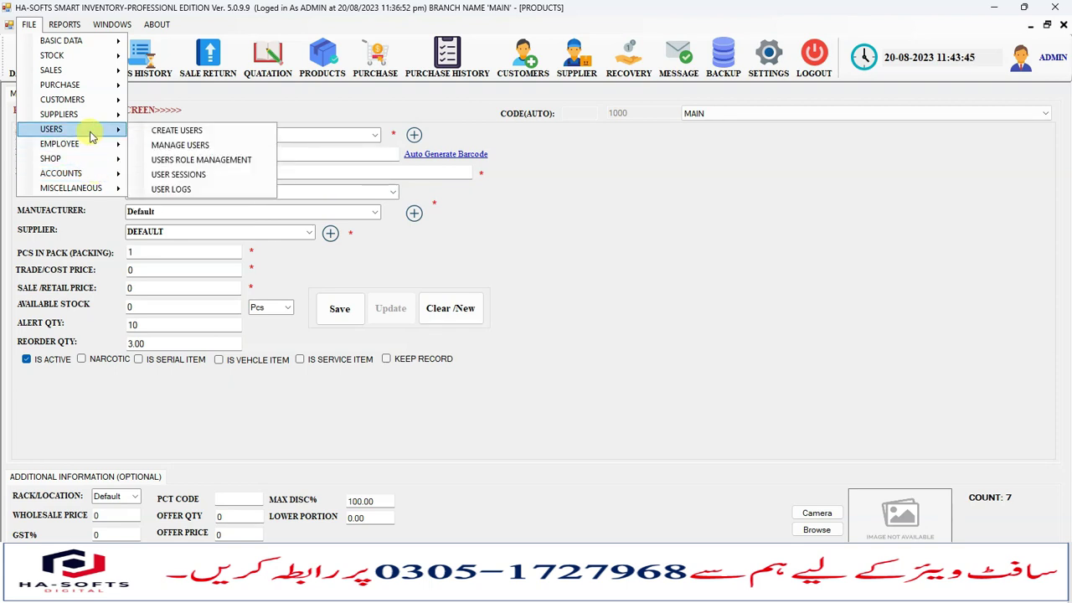
left_click(177, 131)
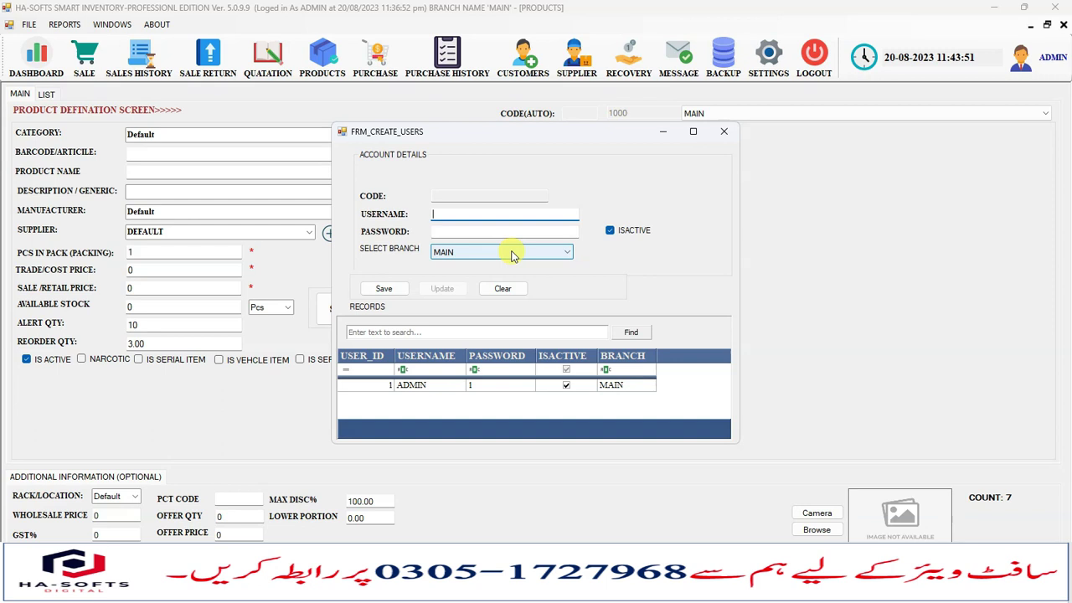
left_click(722, 134)
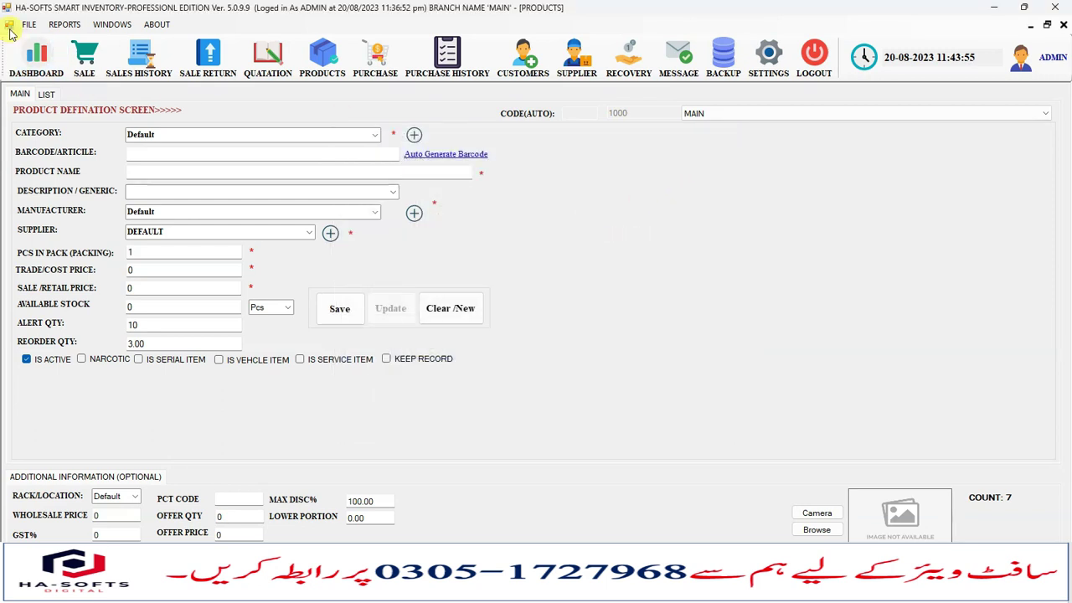
left_click(28, 24)
mouse_move(105, 148)
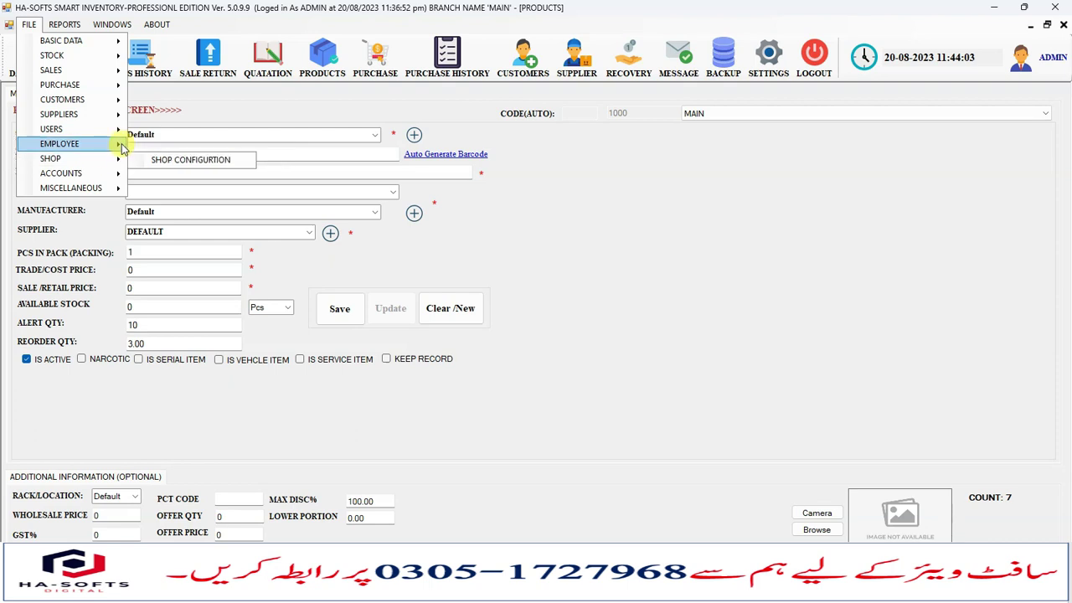
left_click(159, 159)
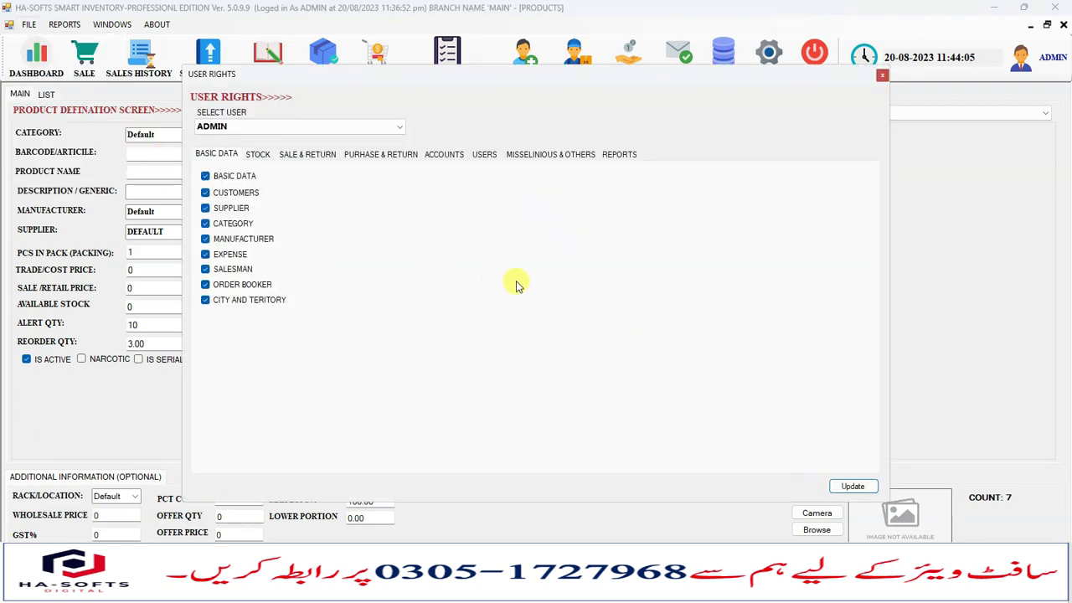
left_click(308, 155)
left_click(406, 156)
left_click(439, 156)
left_click(487, 156)
left_click(548, 155)
left_click(882, 81)
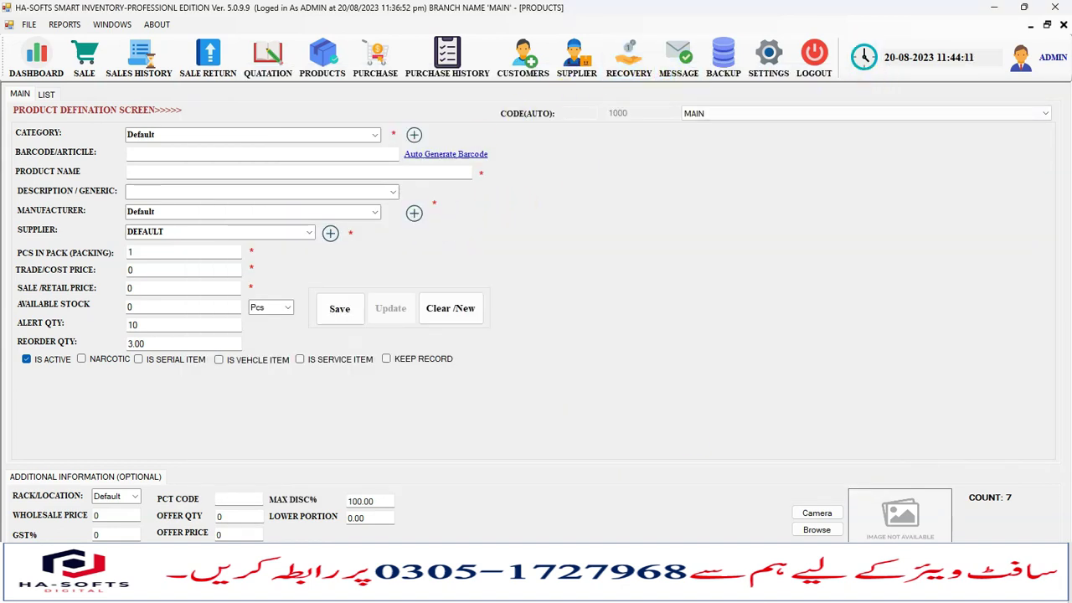
left_click(718, 590)
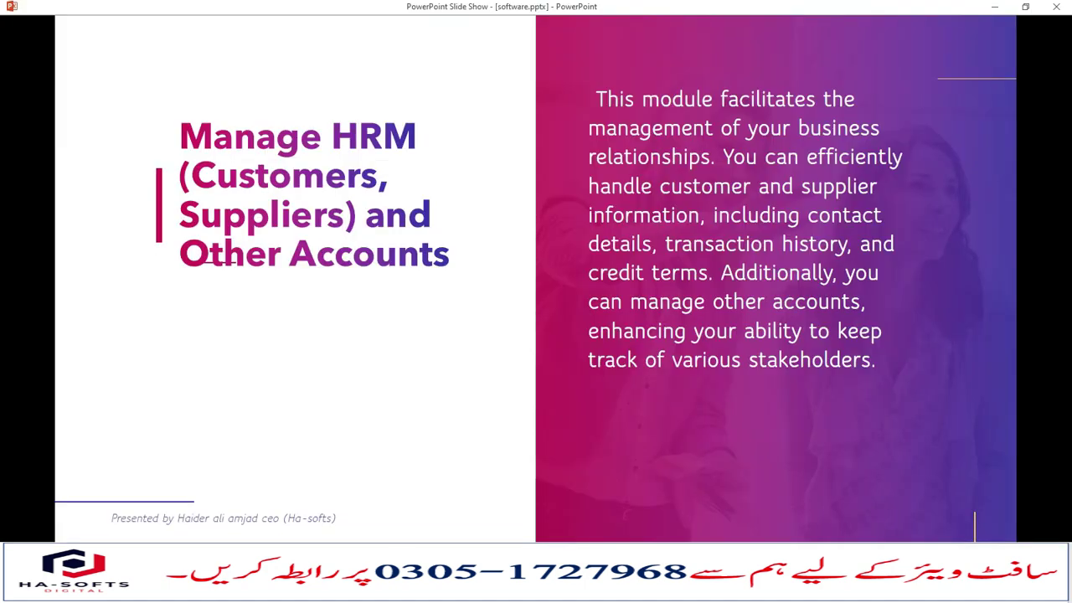
key("Right")
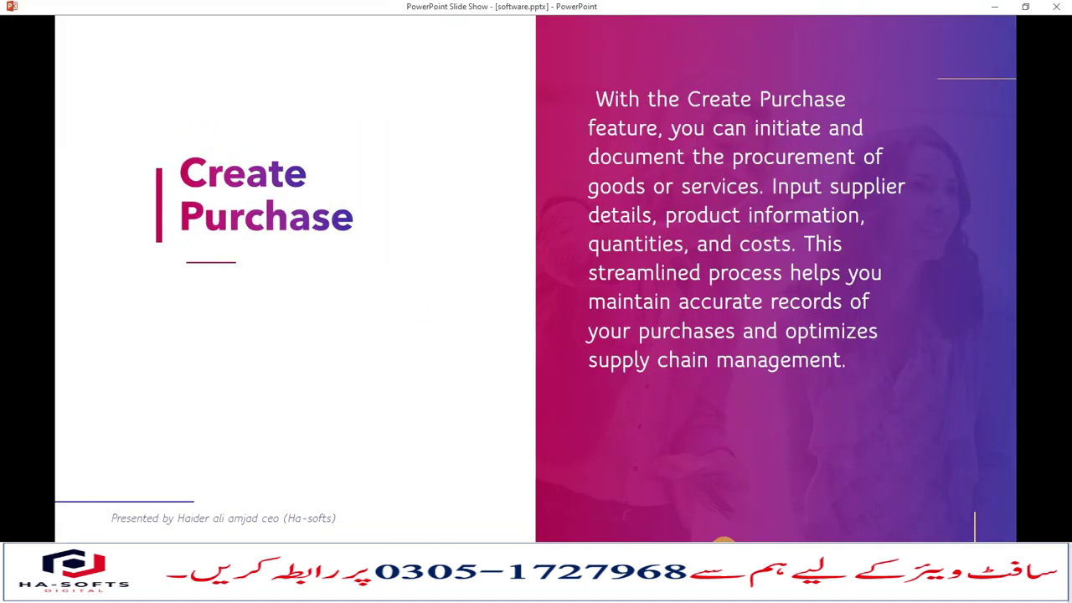
left_click(687, 591)
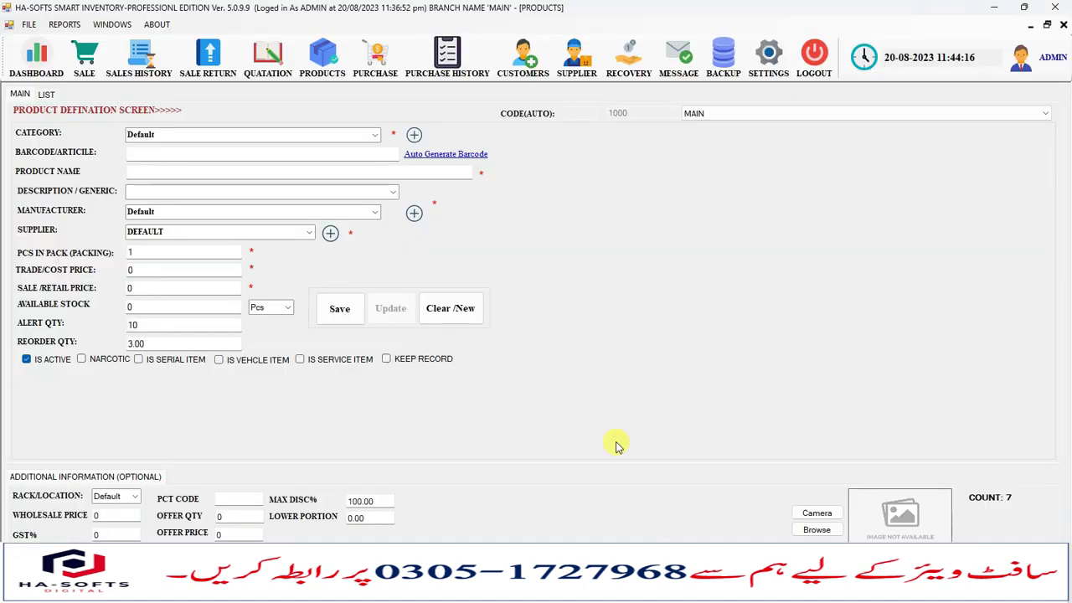
Turn on Manage Wholesale Price and Manage Tax in Purchase settings and save.
left_click(385, 80)
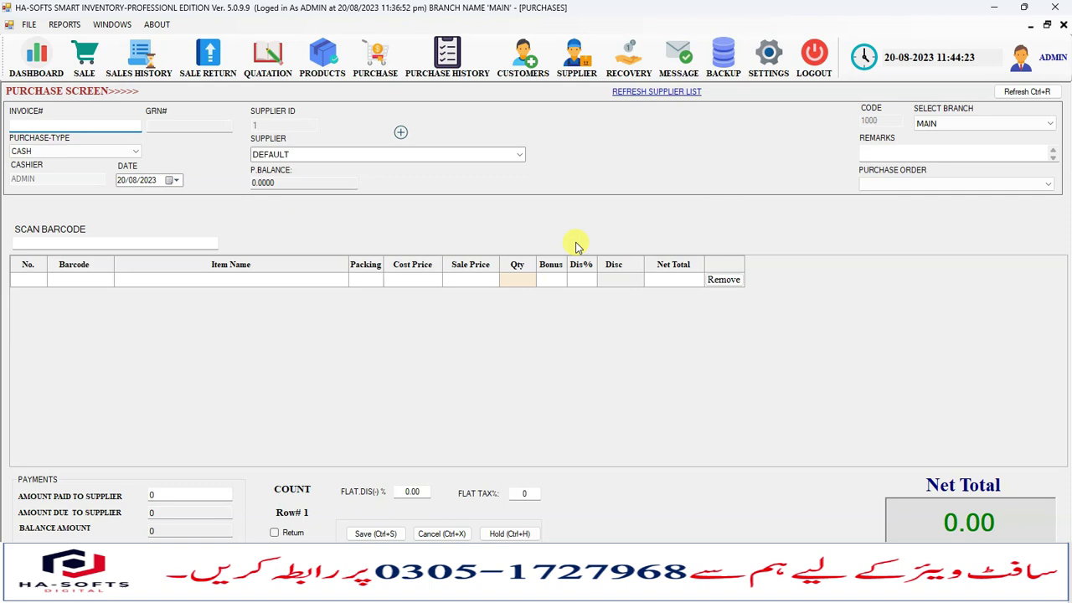
left_click(768, 54)
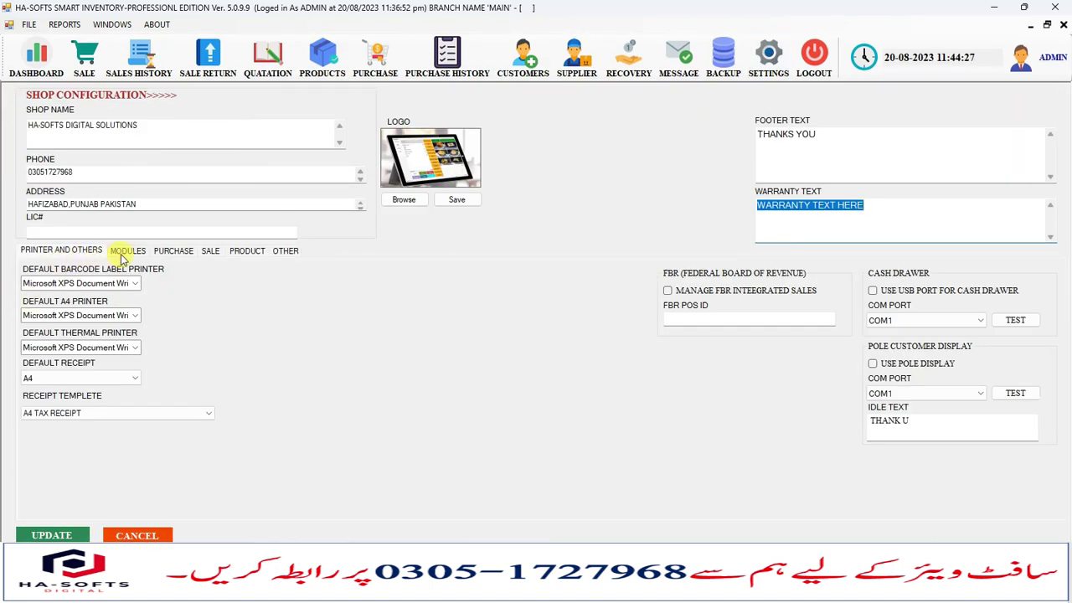
left_click(125, 250)
left_click(165, 251)
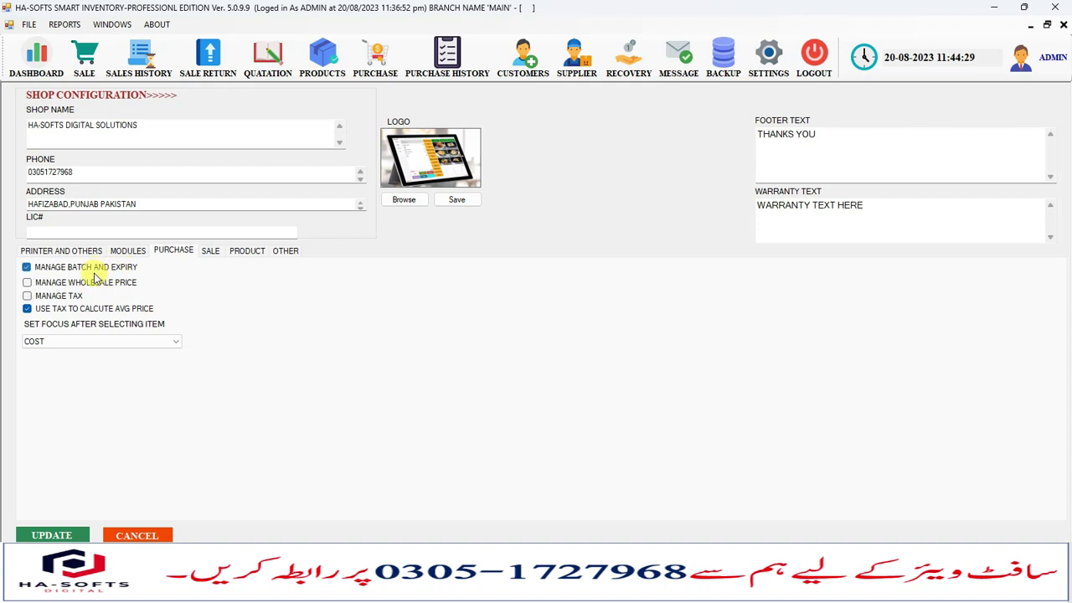
left_click(71, 296)
left_click(52, 534)
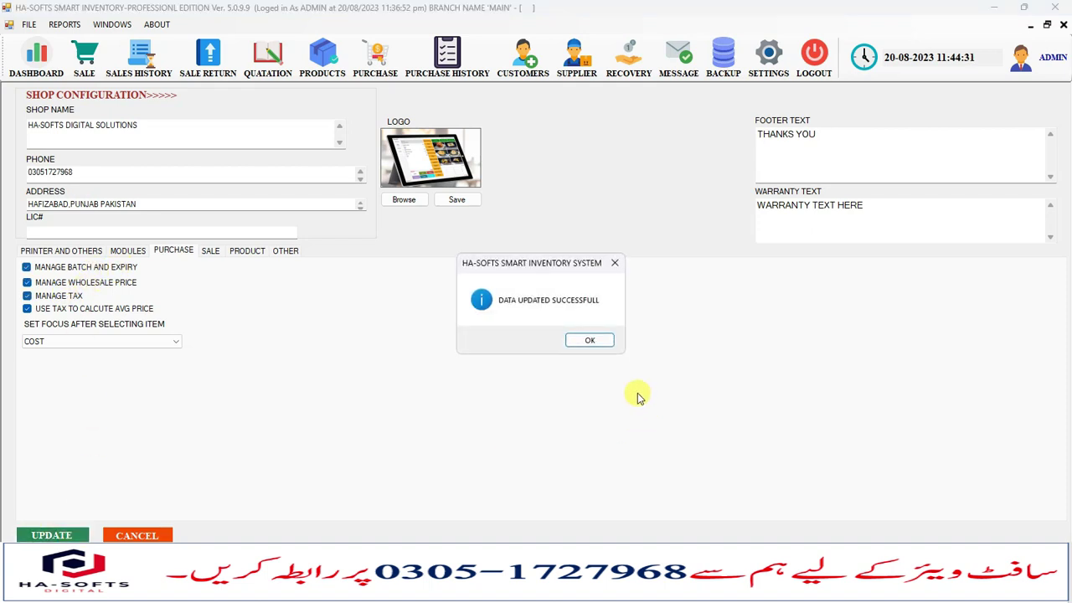
left_click(590, 341)
left_click(1063, 24)
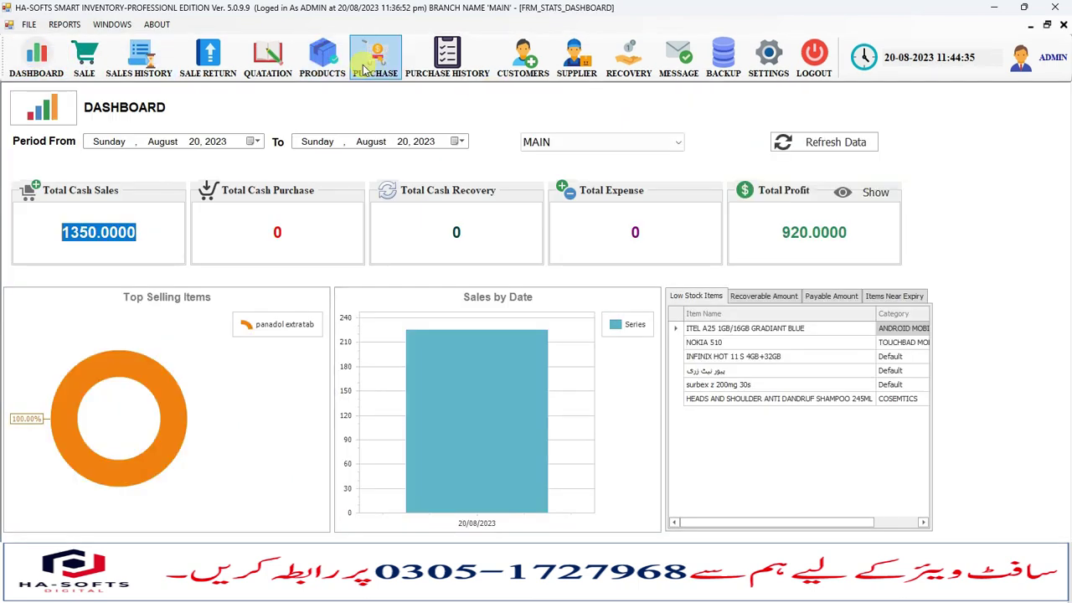
Start a new purchase with UNILEVER DISTRIBUTION as the supplier.
left_click(369, 60)
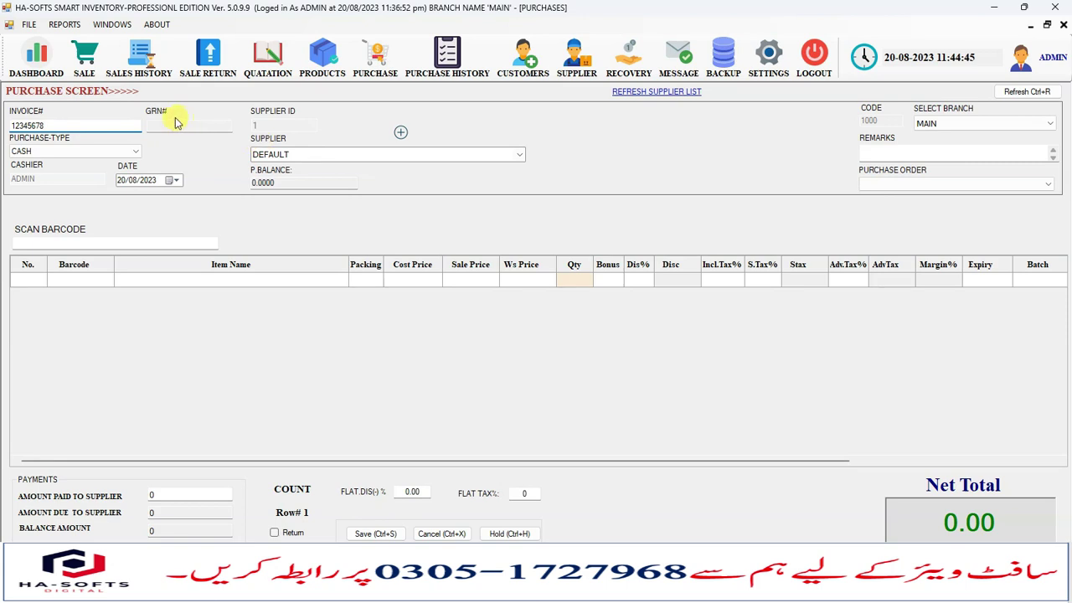
key("Tab")
left_click(491, 152)
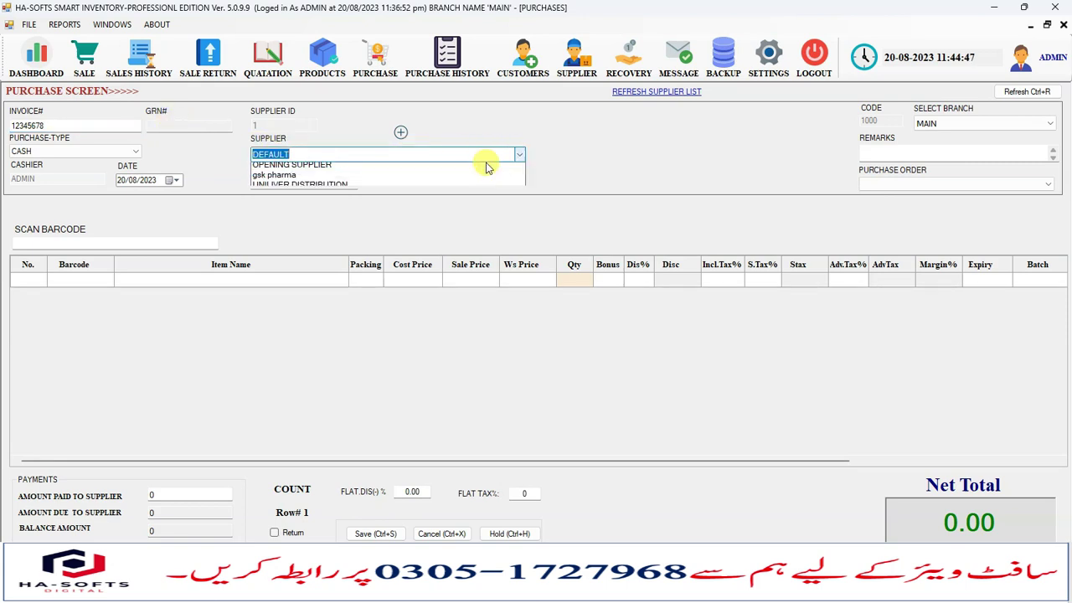
left_click(312, 201)
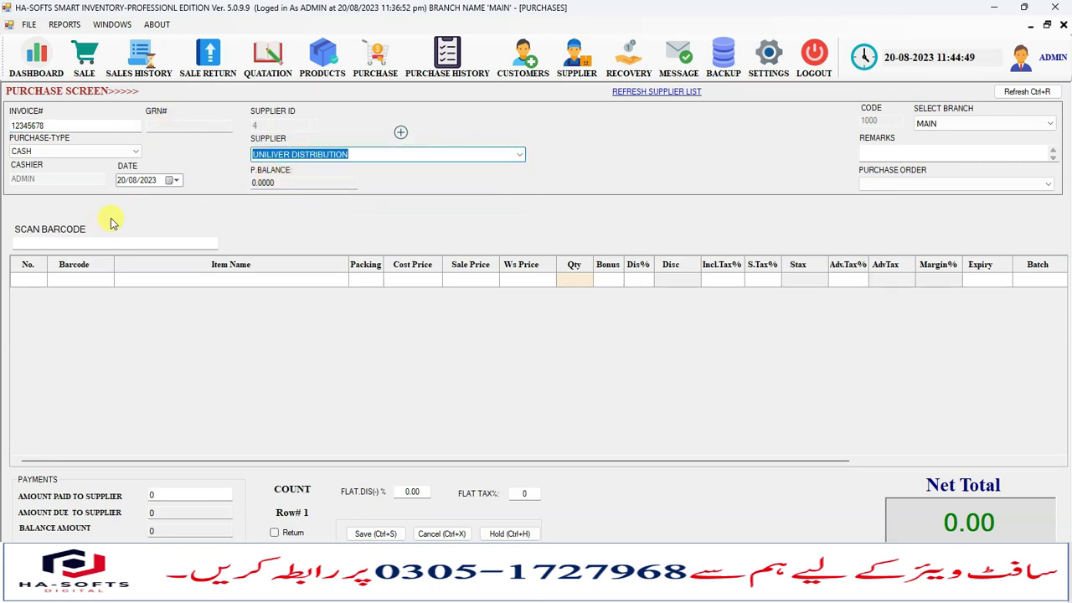
Add HEADS AND SHOULDER shampoo to the first purchase row.
left_click(101, 244)
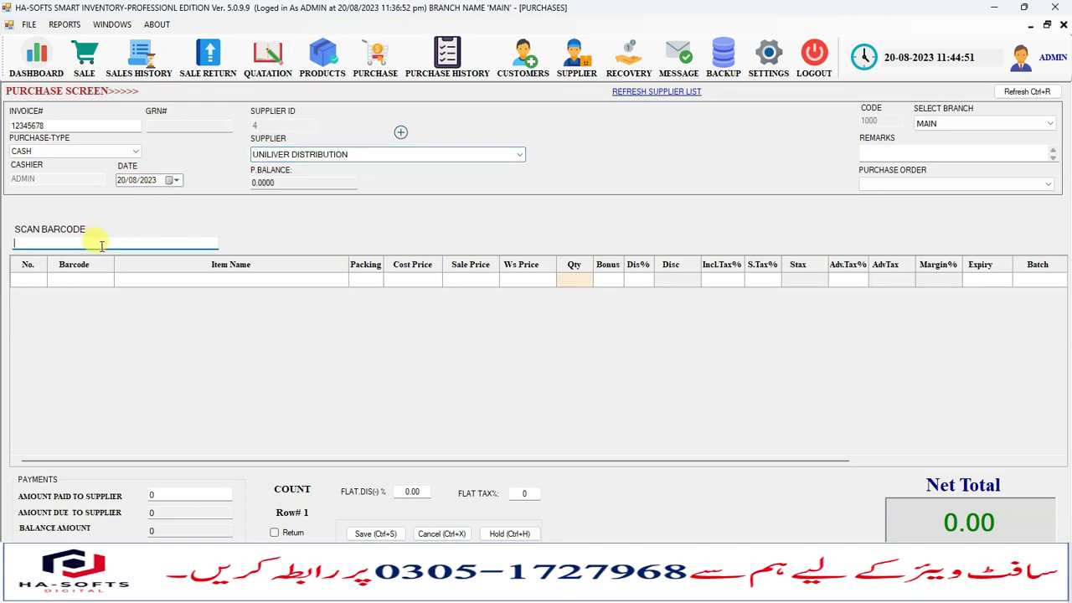
left_click(154, 282)
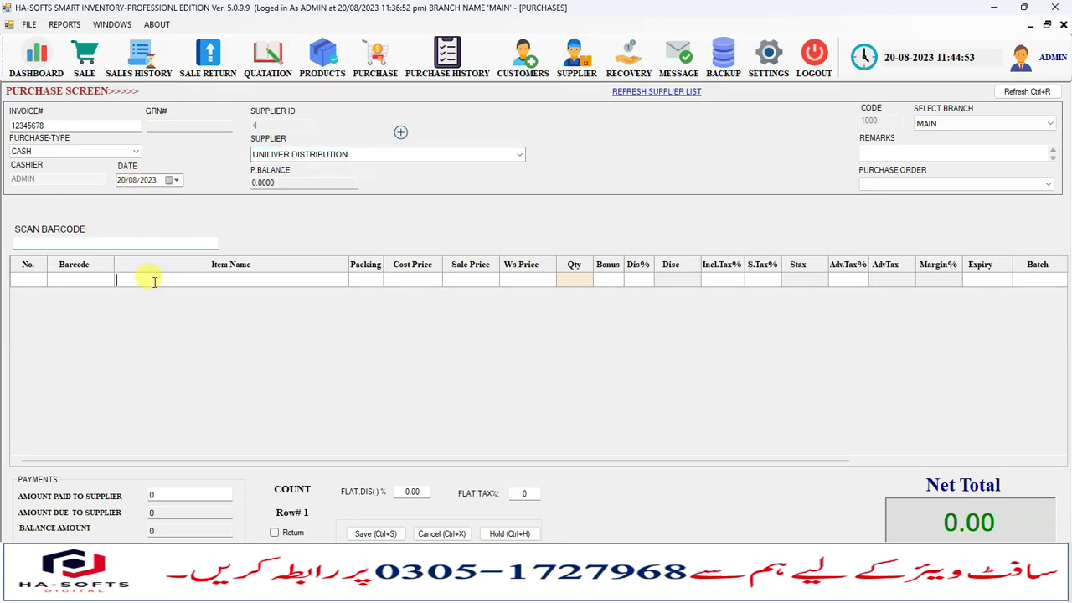
type("p")
key("BackSpace")
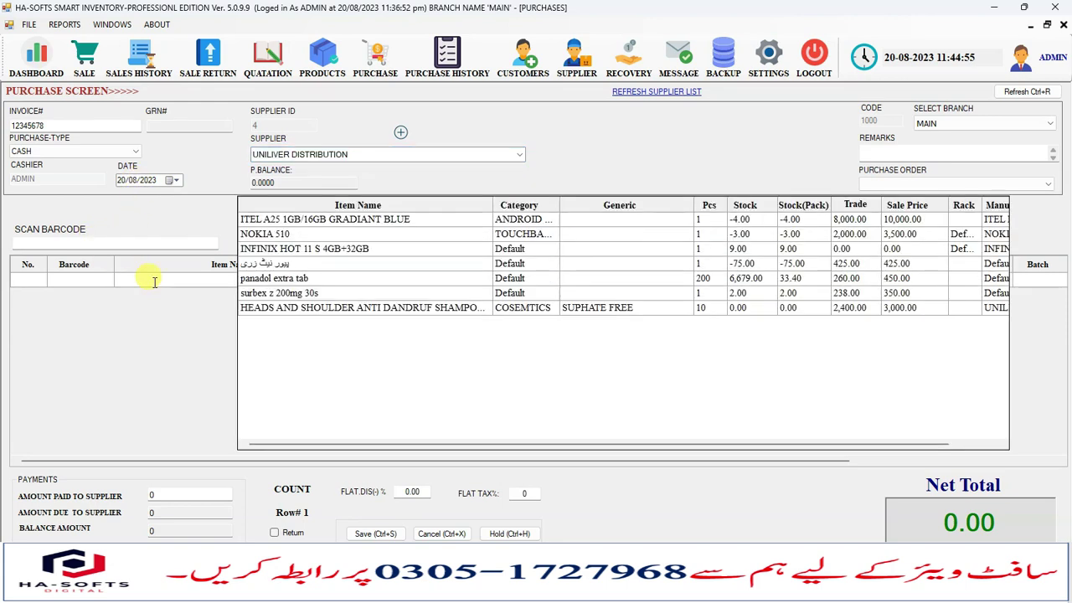
type("he")
key("Down")
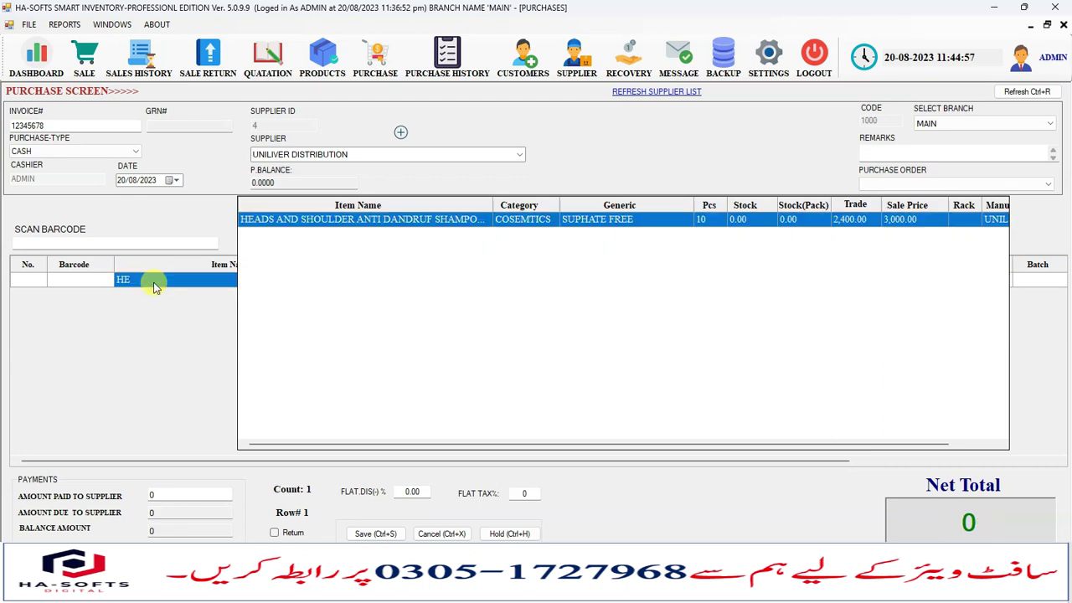
key("Return")
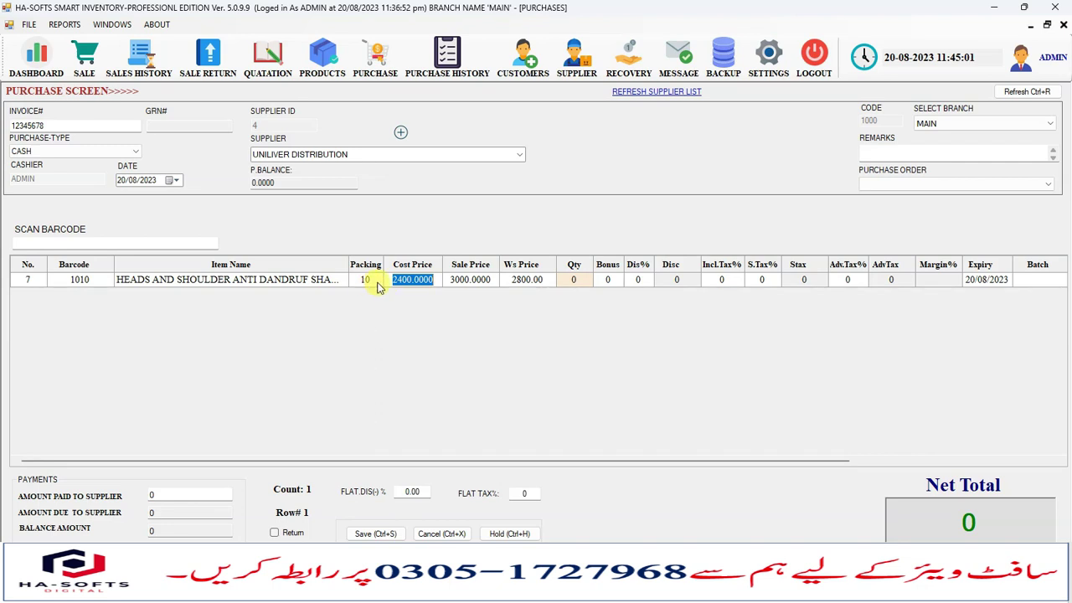
Set quantity 10, expiry year 2025 and batch HS1234 for the shampoo.
left_click(575, 281)
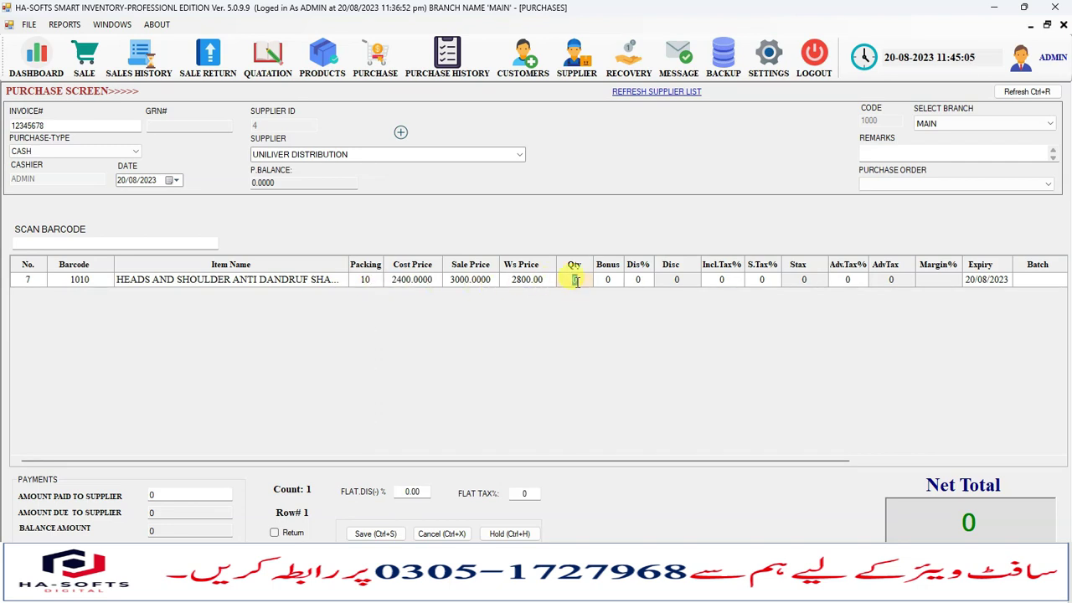
key("Tab")
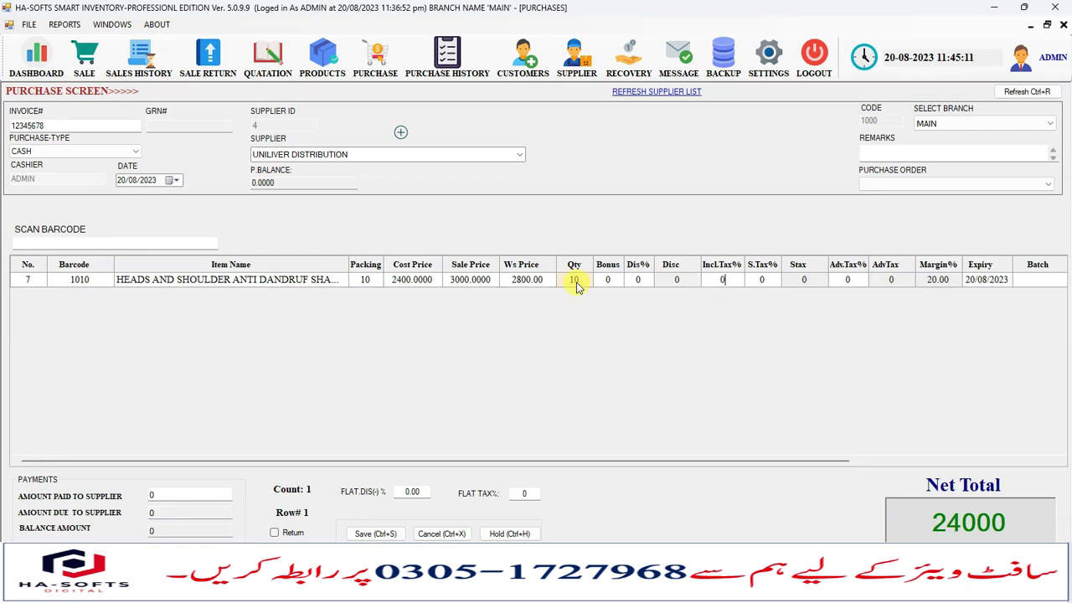
key("Tab")
key("Tab")
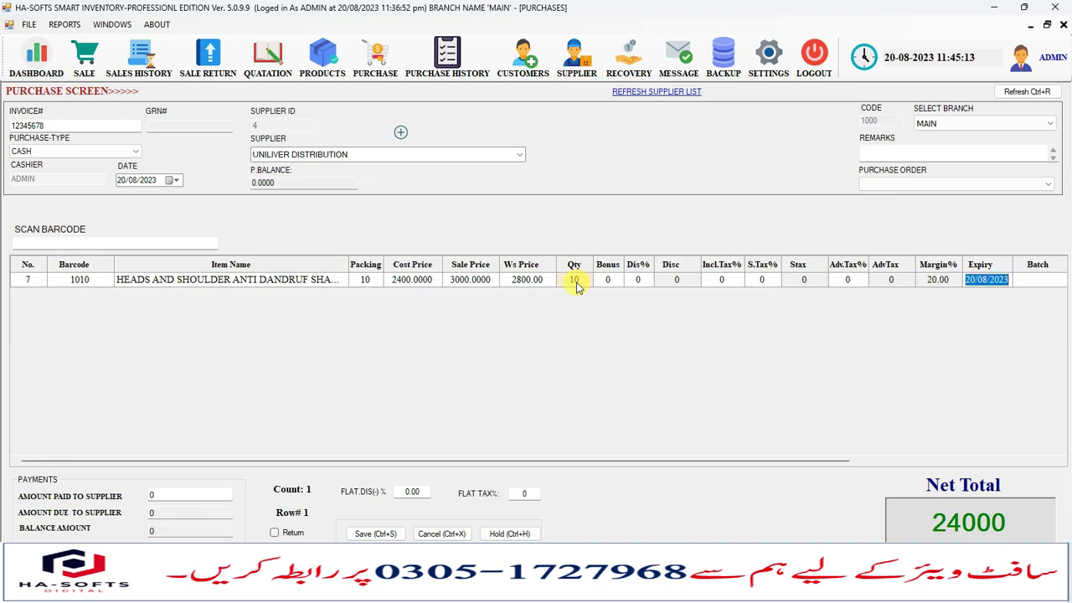
key("Tab")
key("Tab")
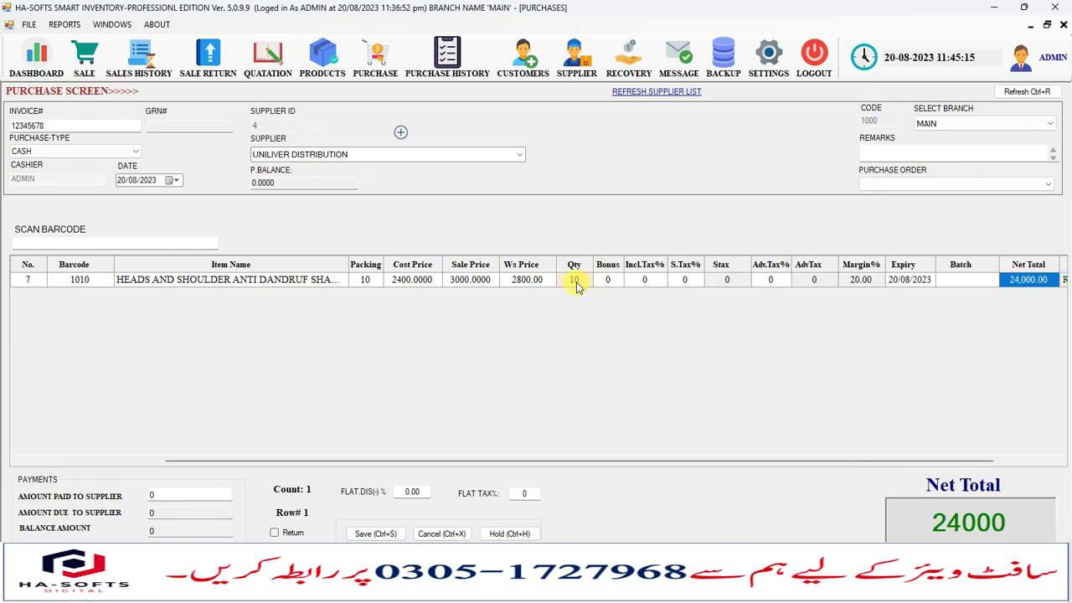
key("shift+Tab")
key("shift+Tab")
key("Right")
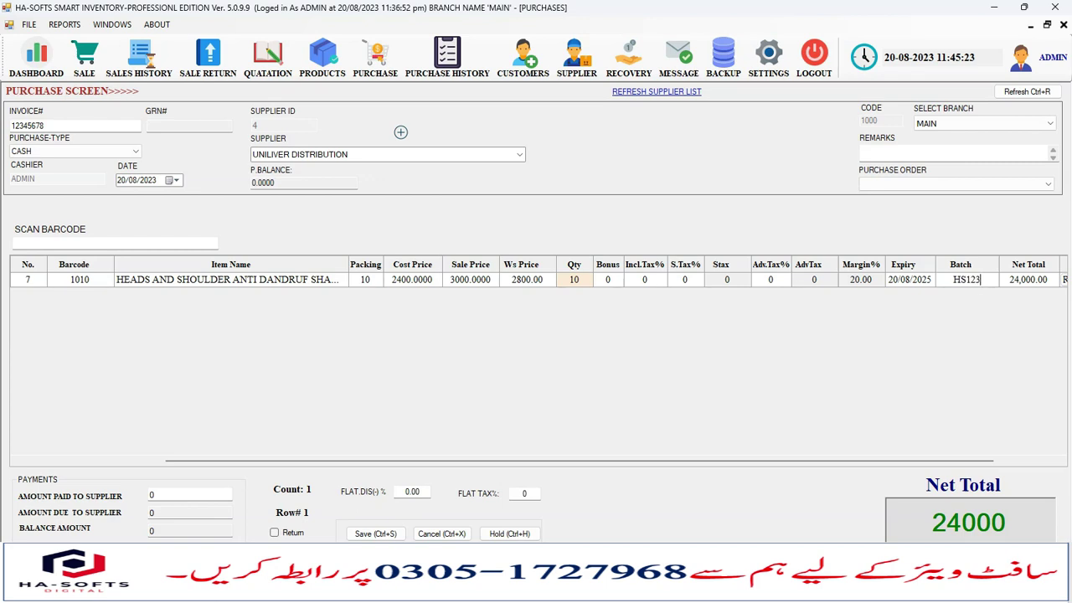
key("Tab")
key("shift+Tab")
key("shift+Tab")
key("shift+Tab")
key("shift+Tab")
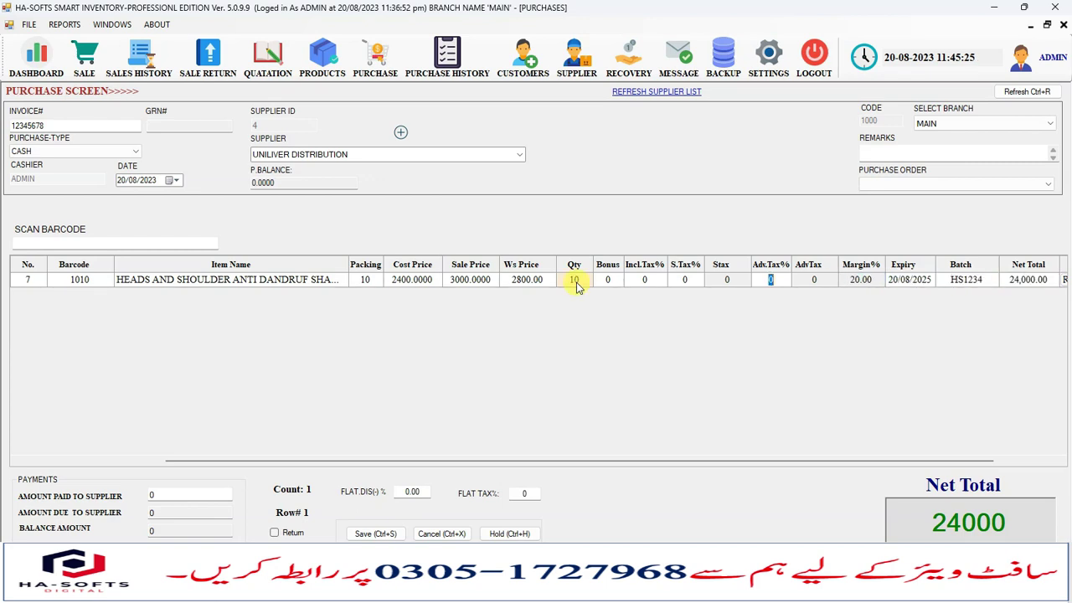
key("Tab")
key("Tab")
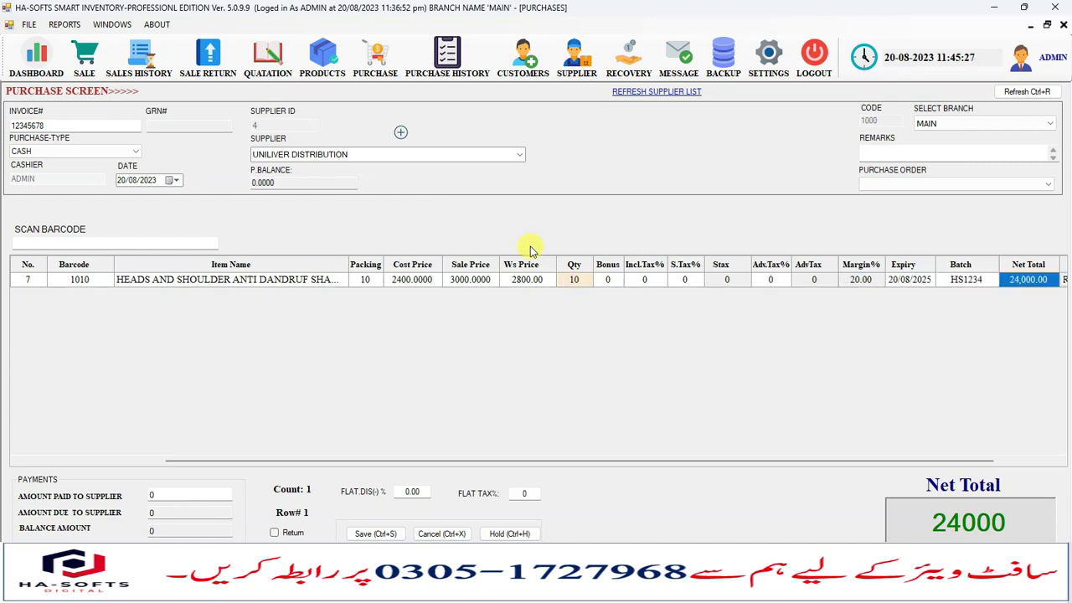
Save the 24000 cash purchase as GRN 33.
left_click(374, 533)
left_click(554, 340)
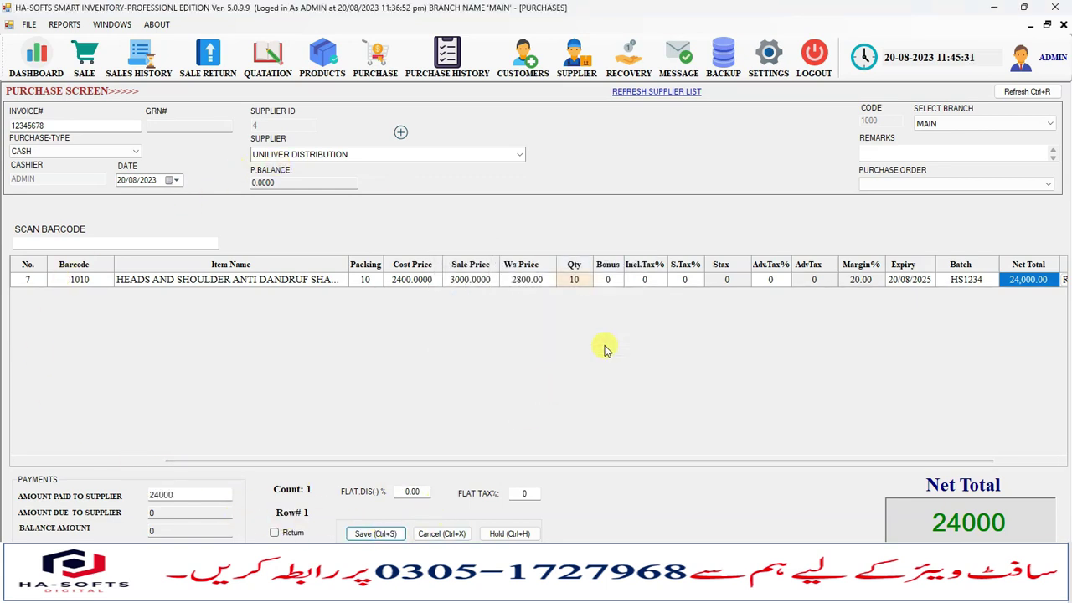
left_click(613, 343)
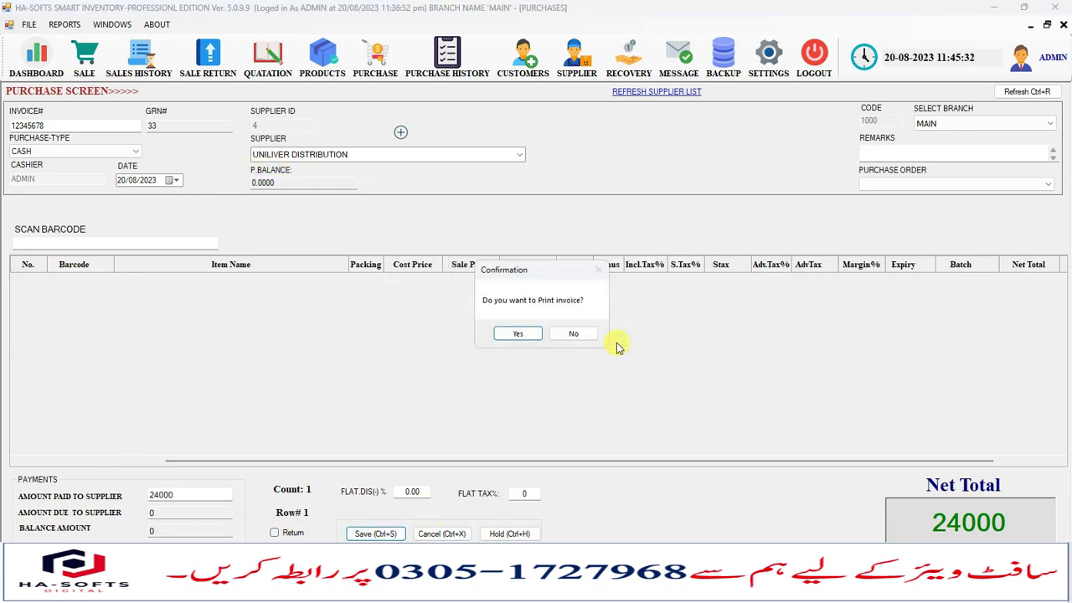
Preview the GRN 33 purchase invoice showing Rs24000.00, then close the preview.
left_click(555, 334)
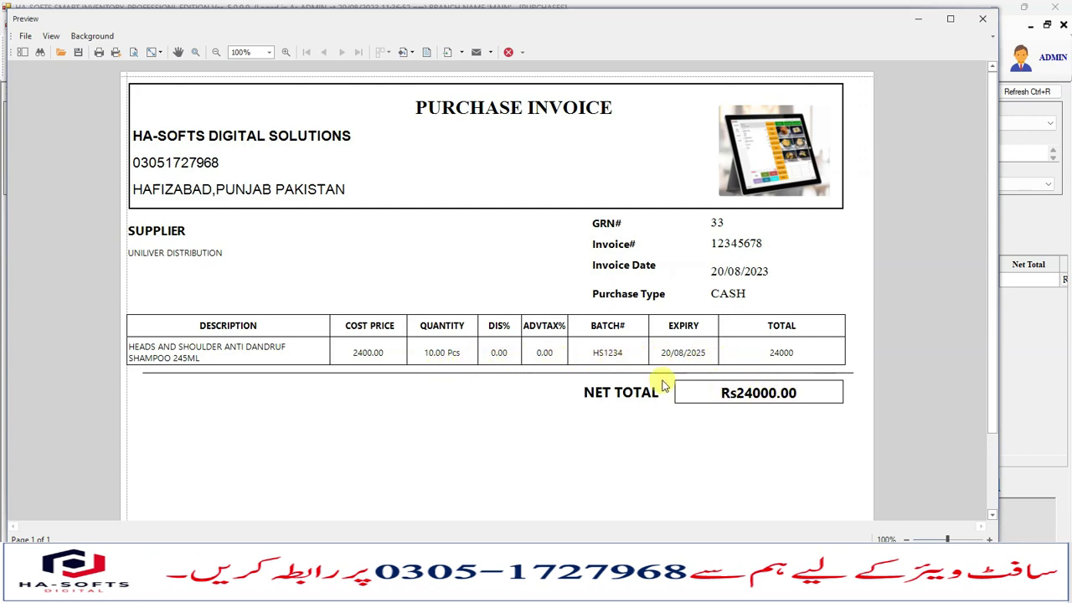
left_click(982, 19)
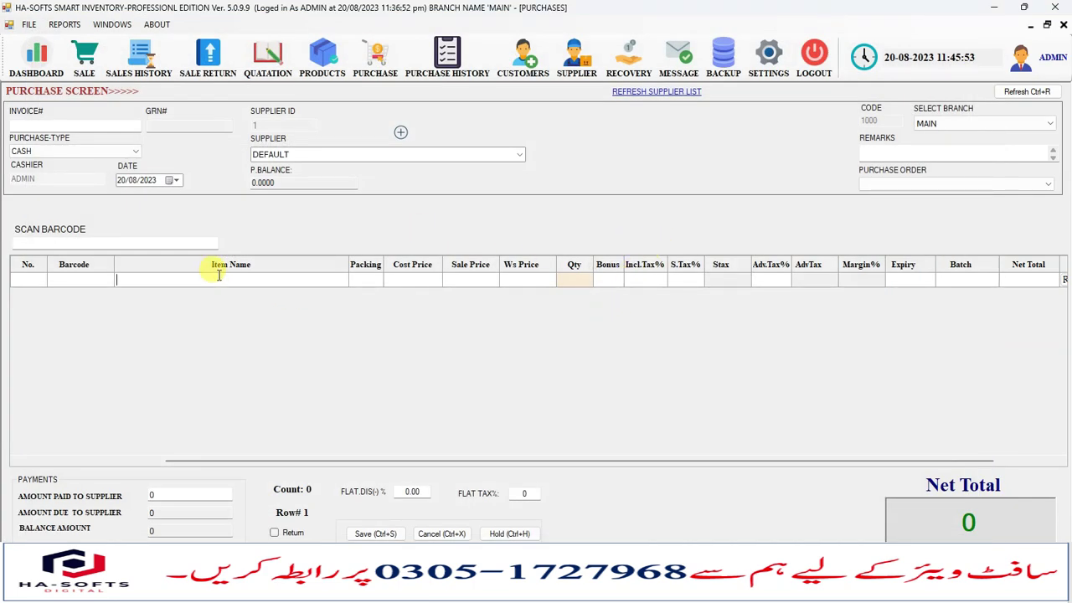
Browse the item list without adding anything, then return to the dashboard.
type("PA")
key("BackSpace")
key("BackSpace")
key("Down")
key("Down")
key("Down")
key("Down")
key("Down")
key("Down")
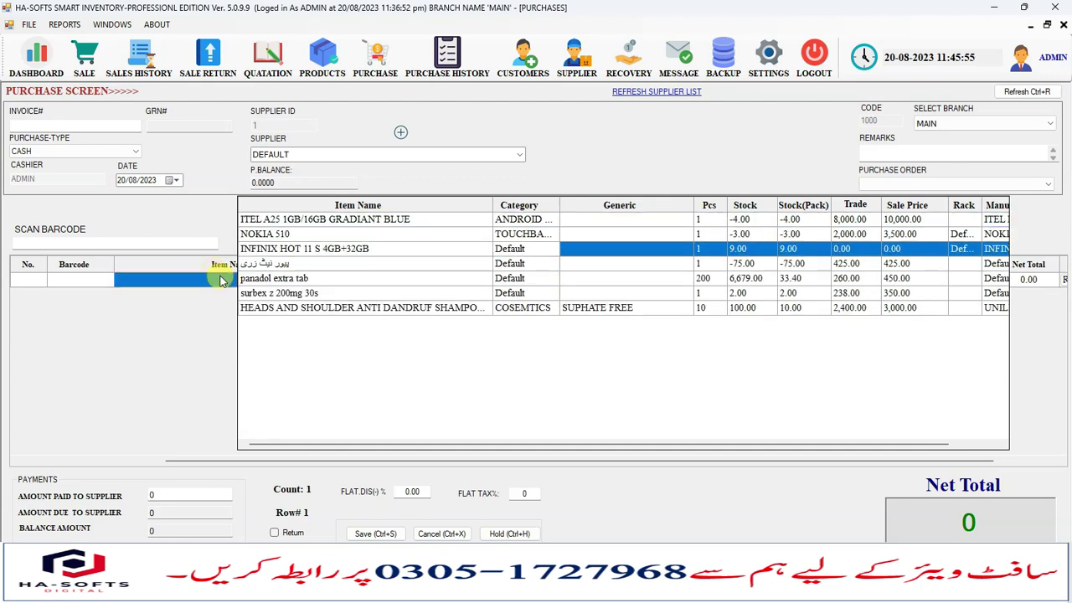
key("Down")
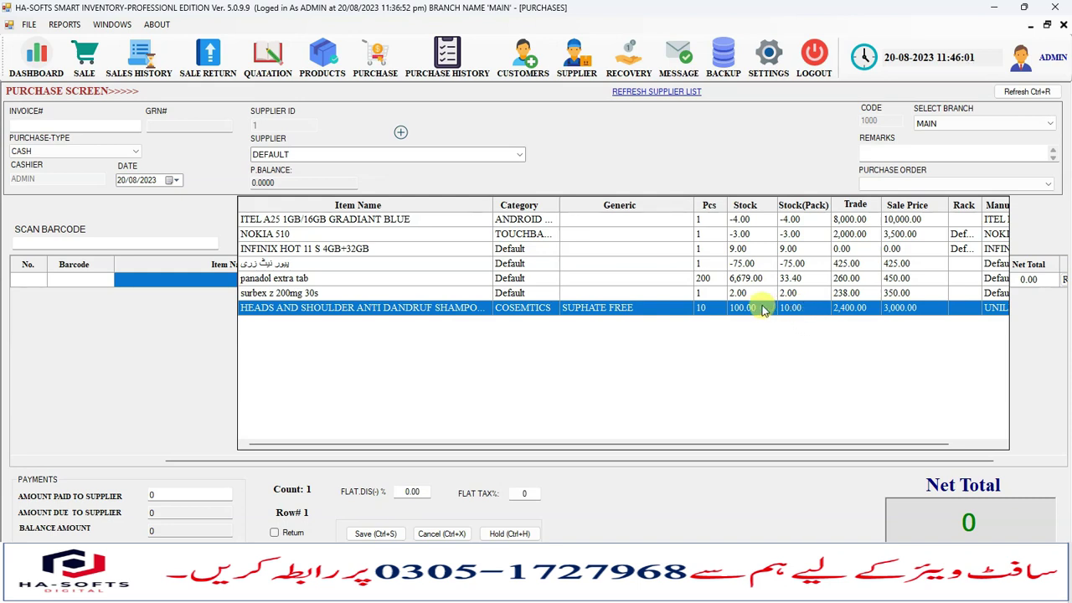
key("Escape")
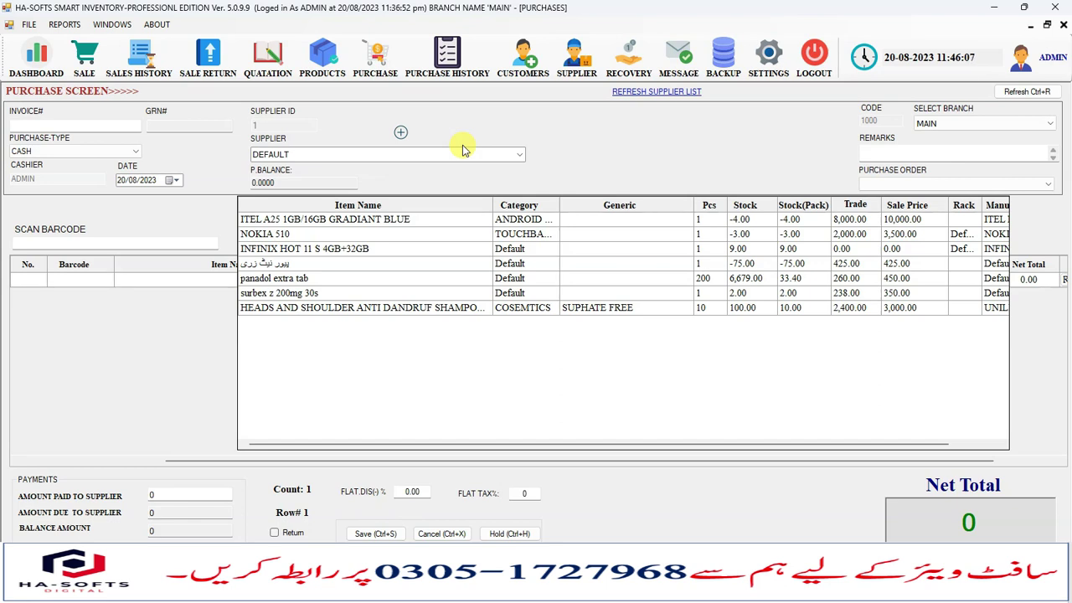
left_click(1063, 25)
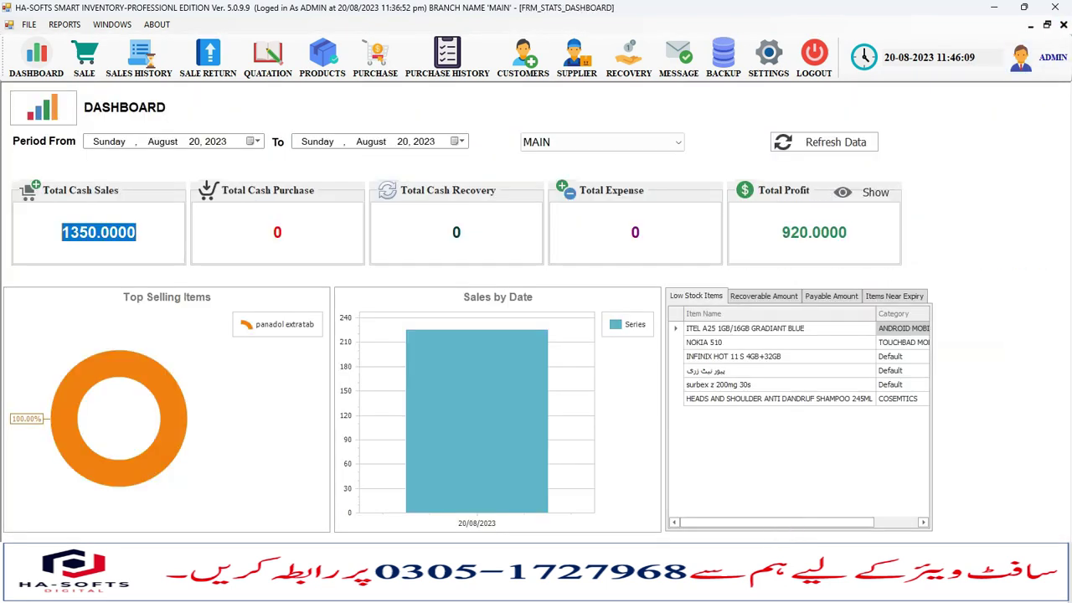
Reopen the 24000 Uniliver Distribution purchase from Purchase History for modification.
left_click(439, 72)
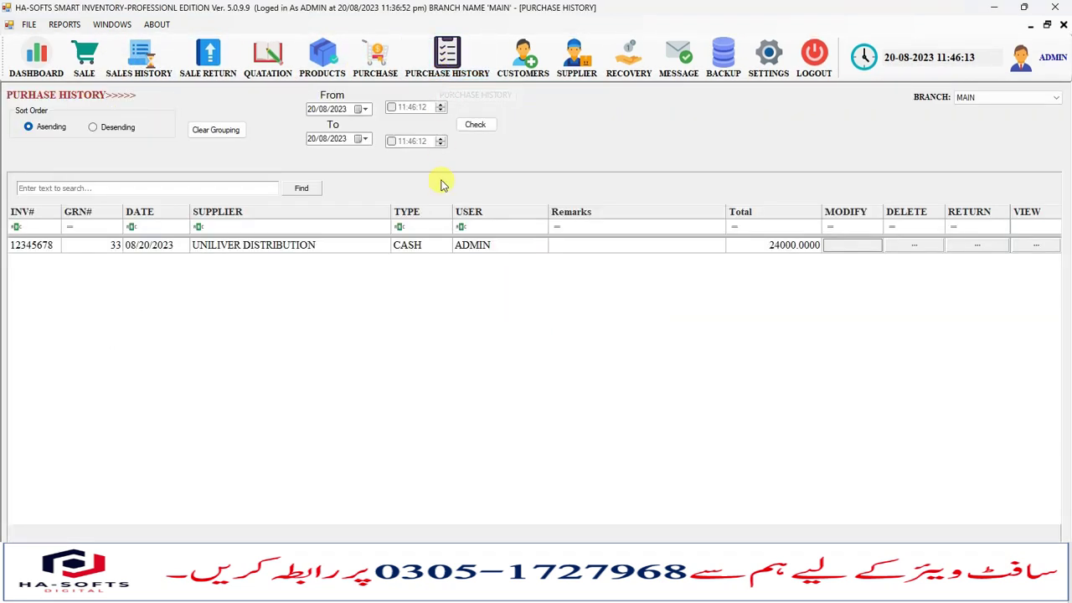
left_click(197, 246)
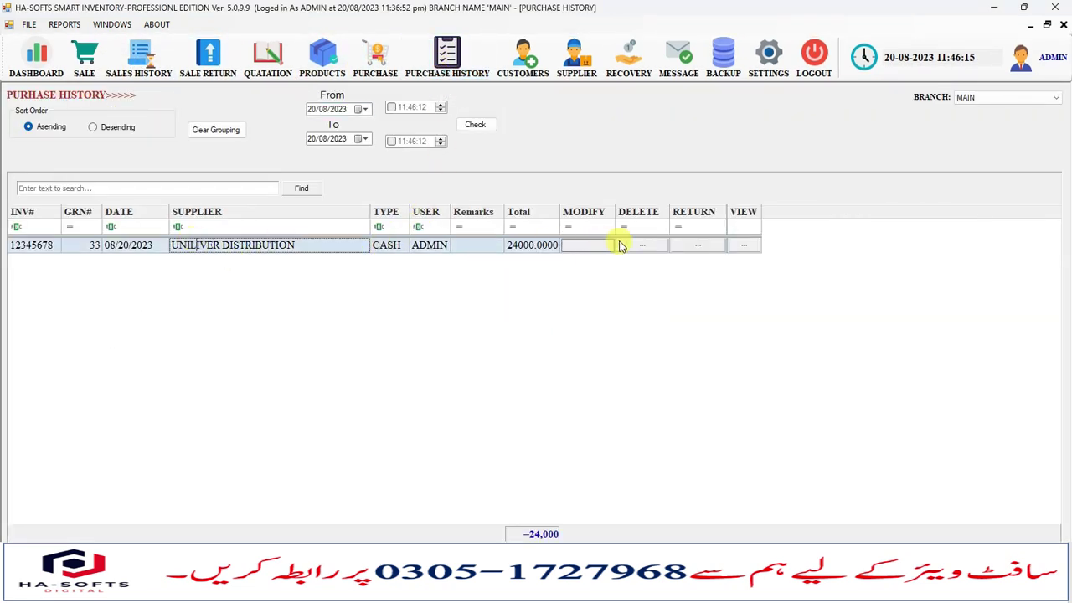
left_click(593, 246)
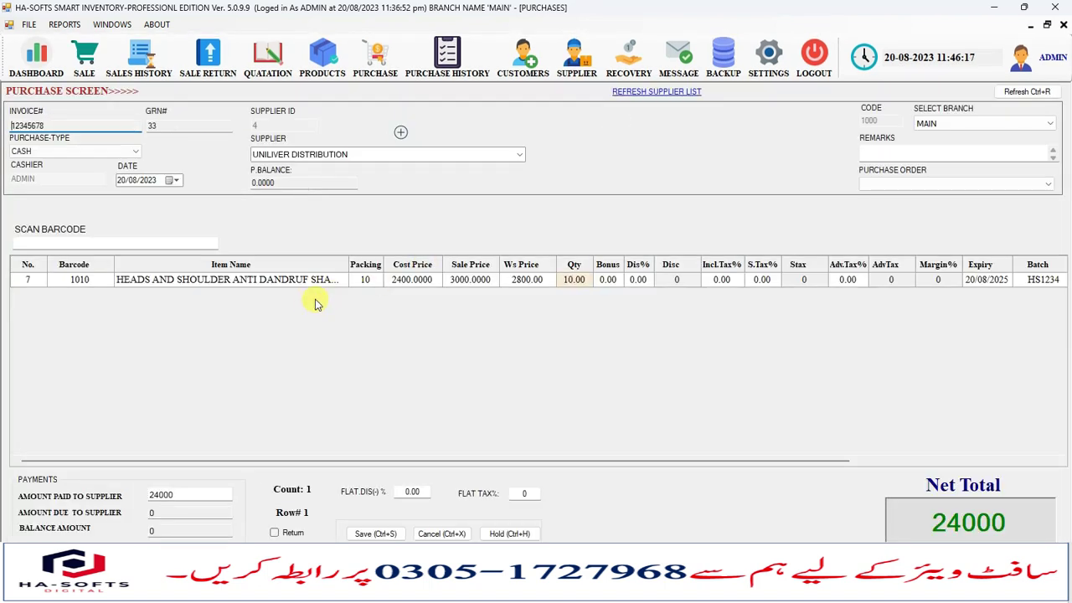
left_click_drag(430, 460, 330, 455)
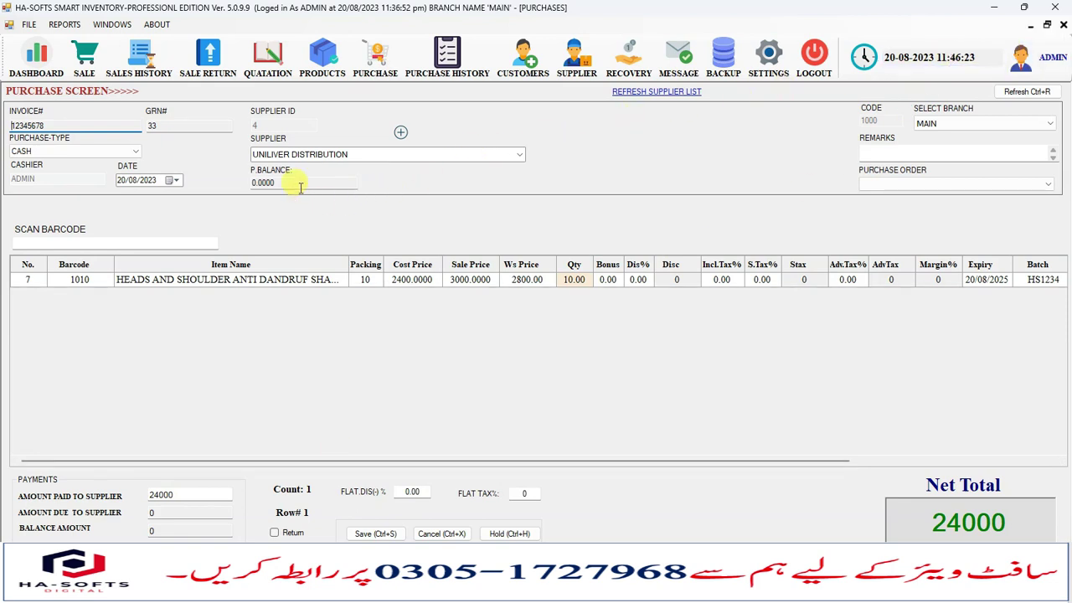
Leave the purchase screen with CASH type and advance the slides to Create Sales.
left_click(101, 152)
left_click(588, 337)
left_click(1064, 25)
left_click(1064, 24)
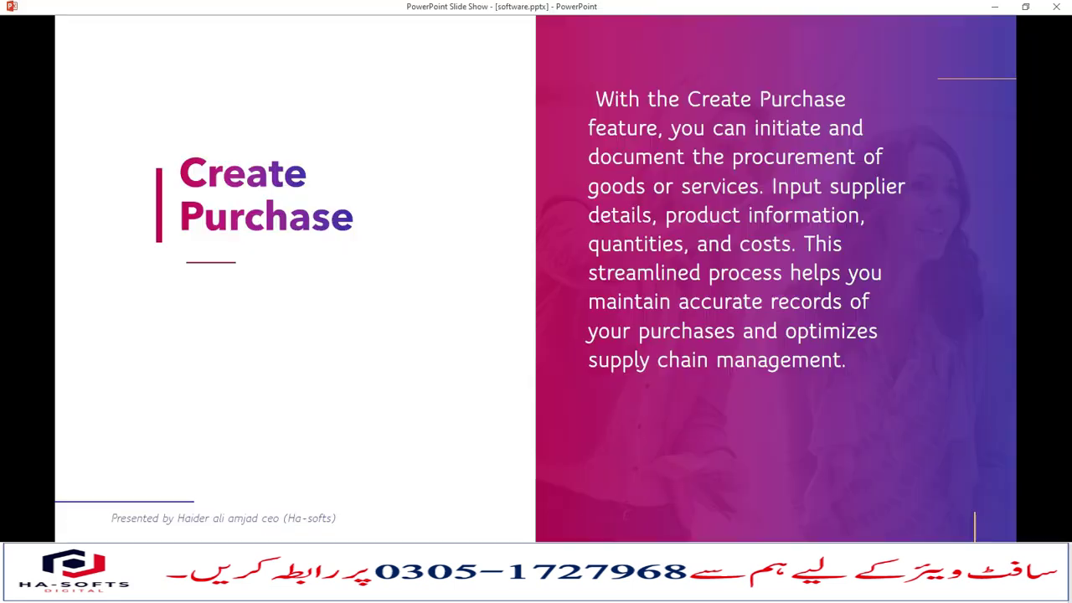
left_click(207, 368)
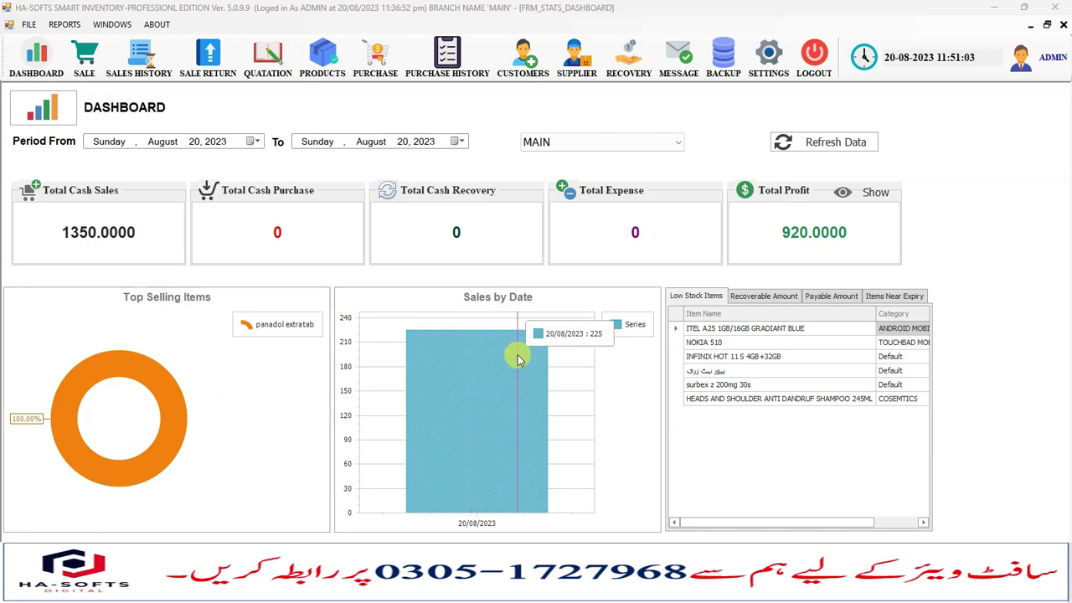
Open a new Point of Sale invoice and keep its sale type as CREDIT SALE.
left_click(90, 70)
left_click(94, 72)
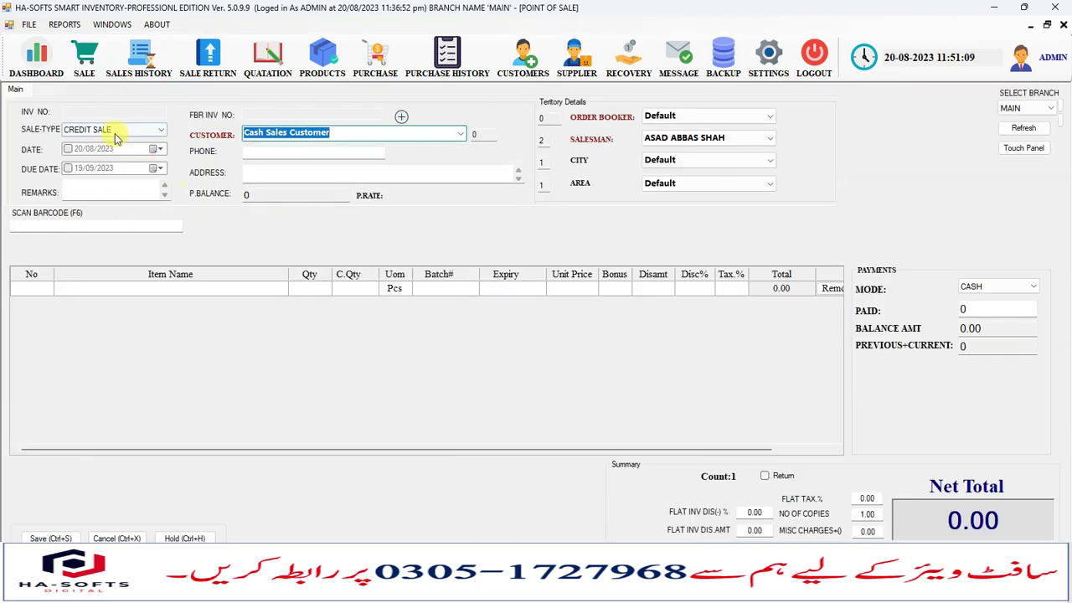
left_click(115, 134)
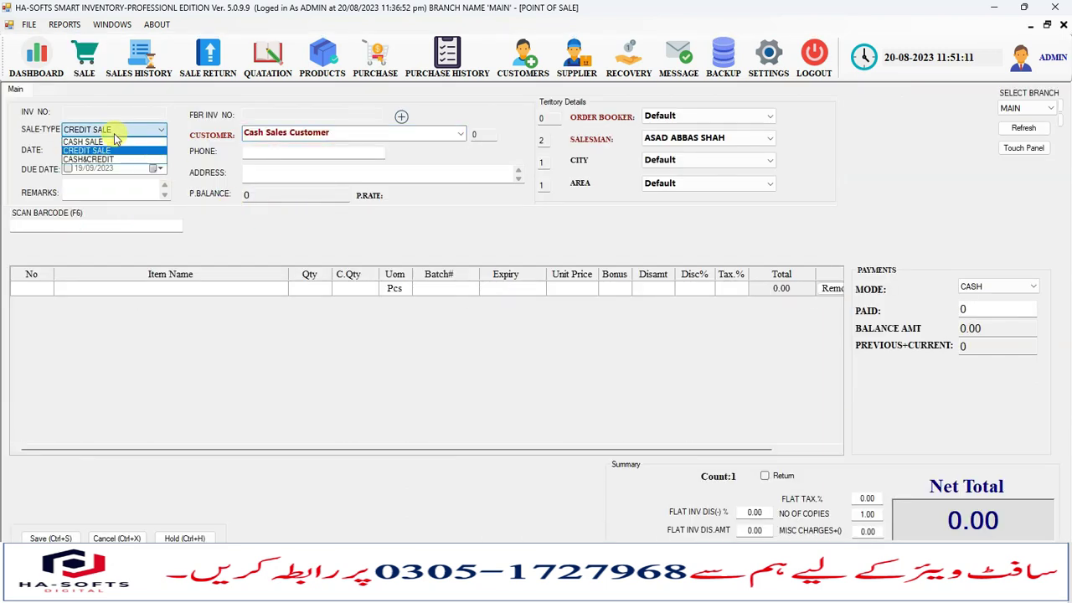
left_click(116, 147)
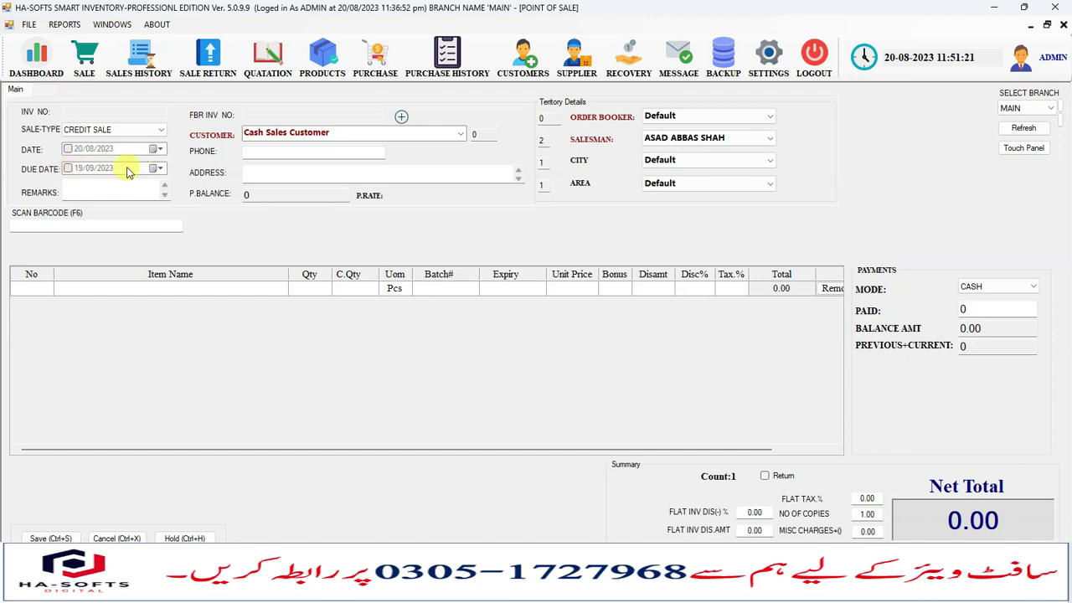
Choose AFZAL KIRYANA STORE as the customer and set the order booker and salesman.
left_click(462, 137)
left_click(346, 167)
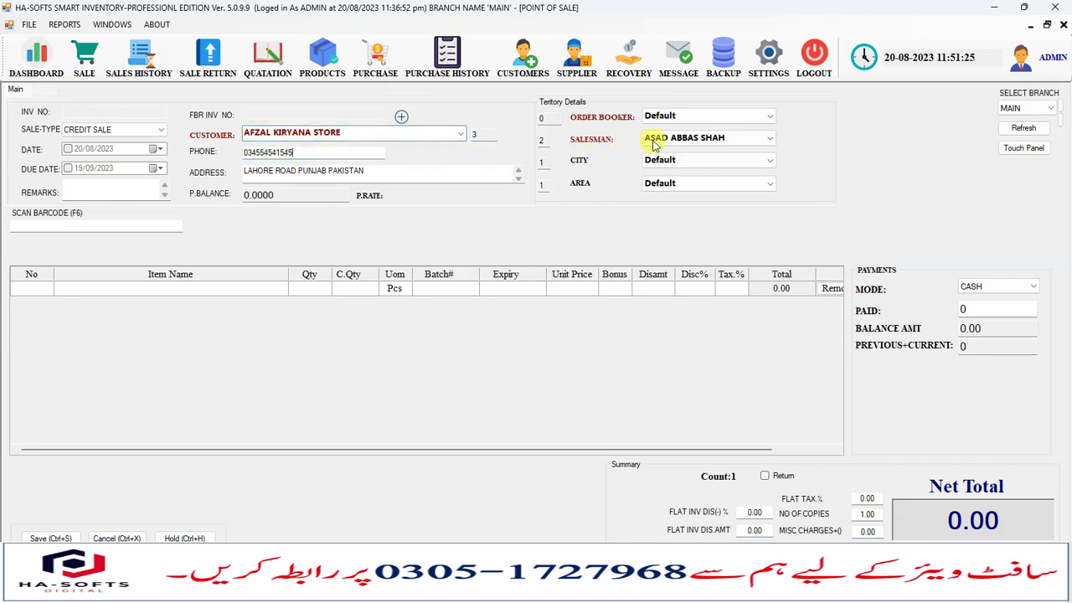
left_click(716, 115)
left_click(674, 140)
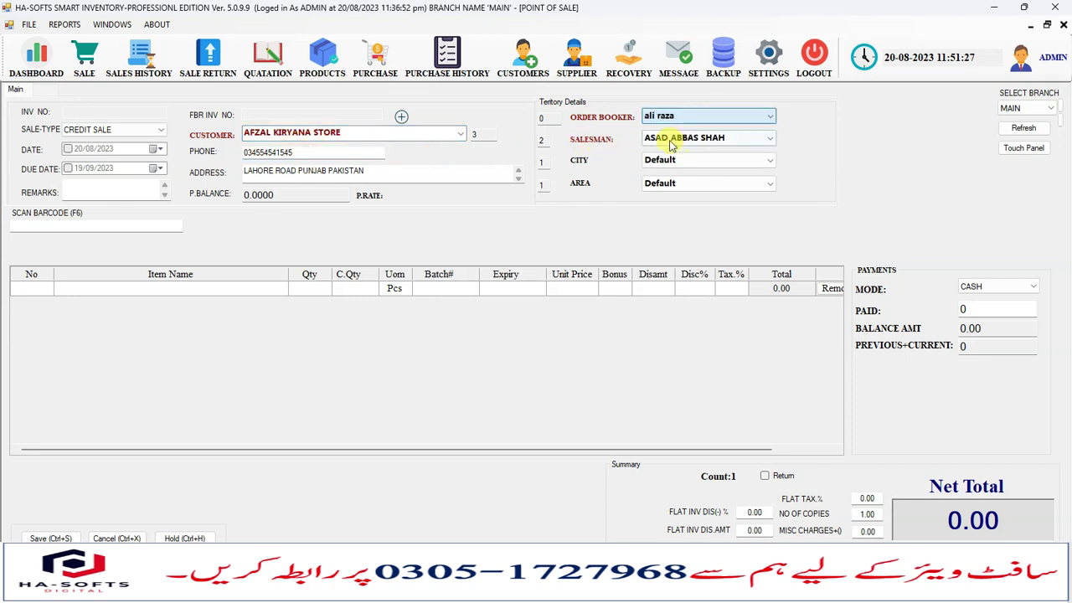
left_click(682, 145)
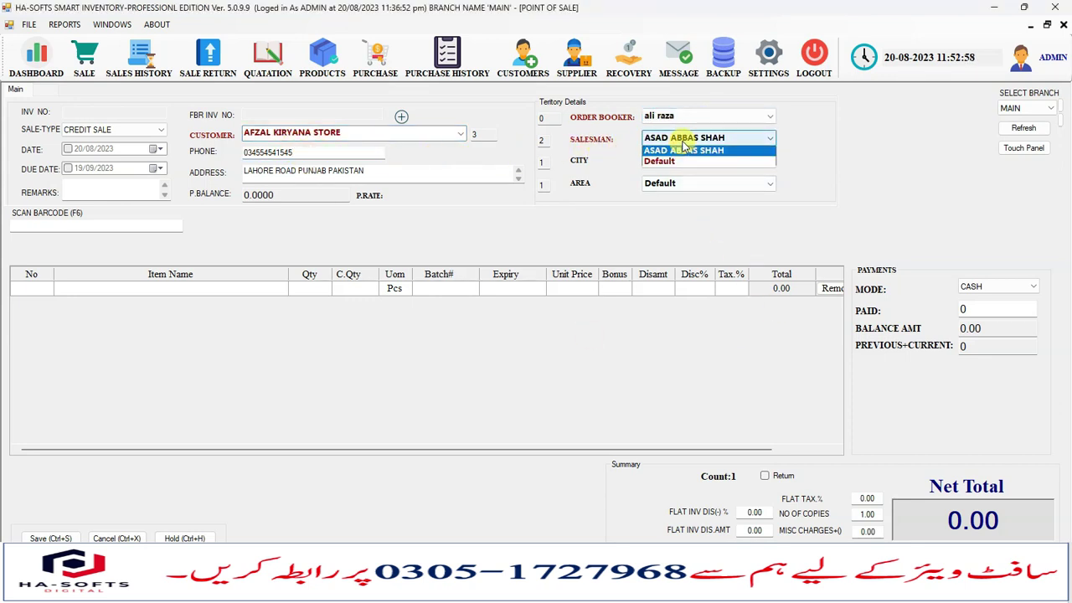
left_click(678, 153)
Set the invoice city to lahore and the area to davis road.
left_click(674, 162)
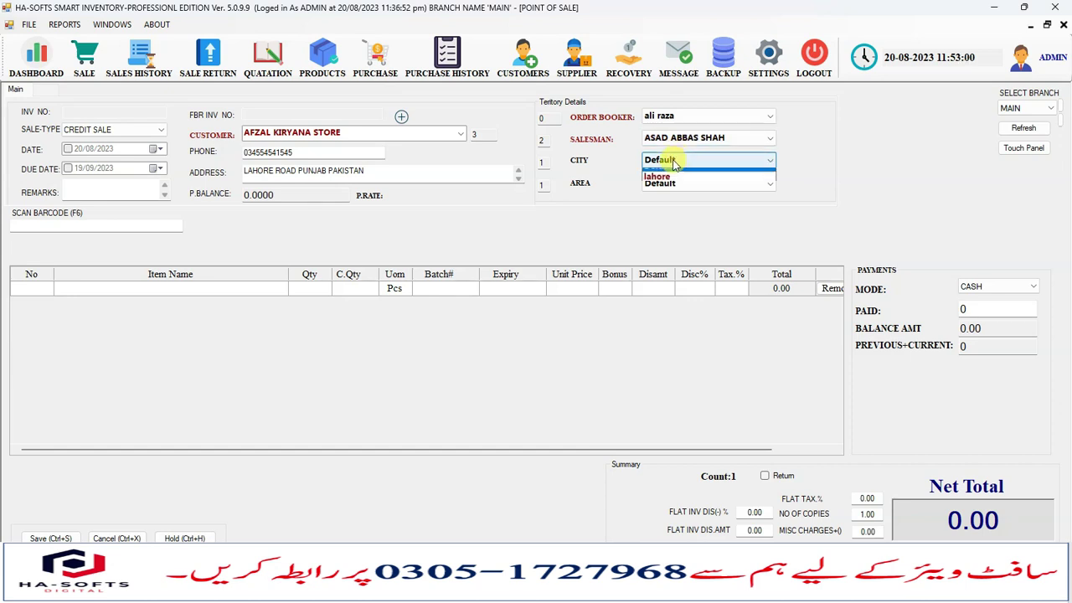
left_click(675, 181)
left_click(670, 183)
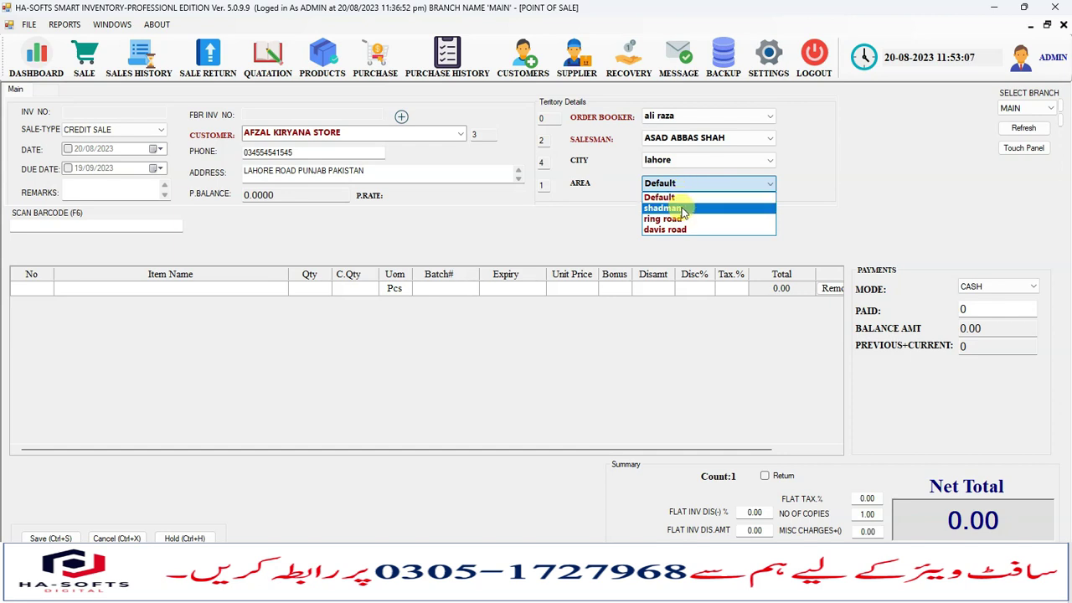
key("Down")
key("Down")
key("Return")
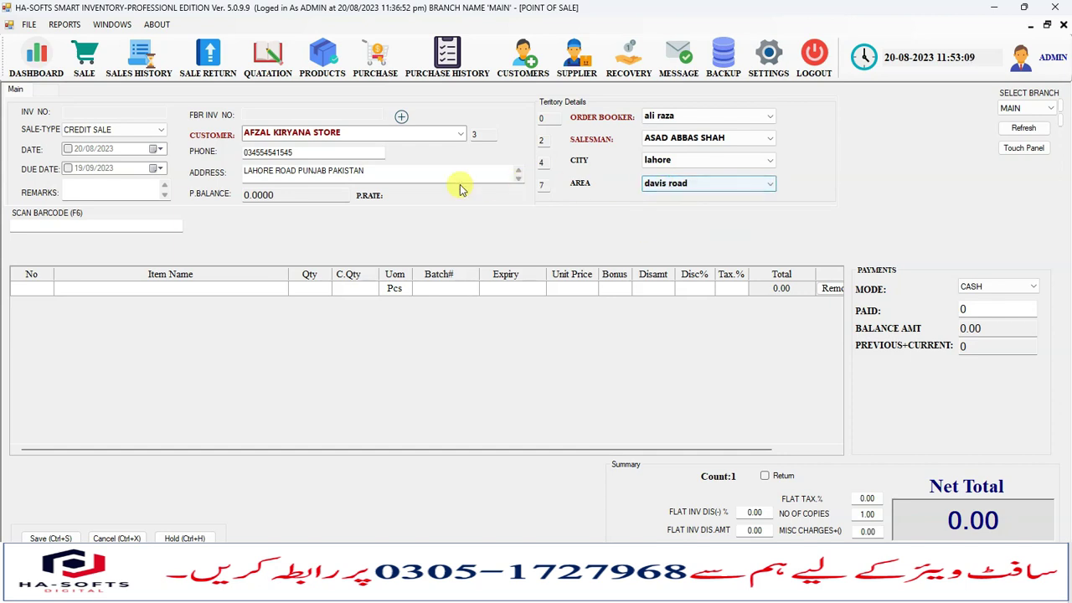
left_click(138, 288)
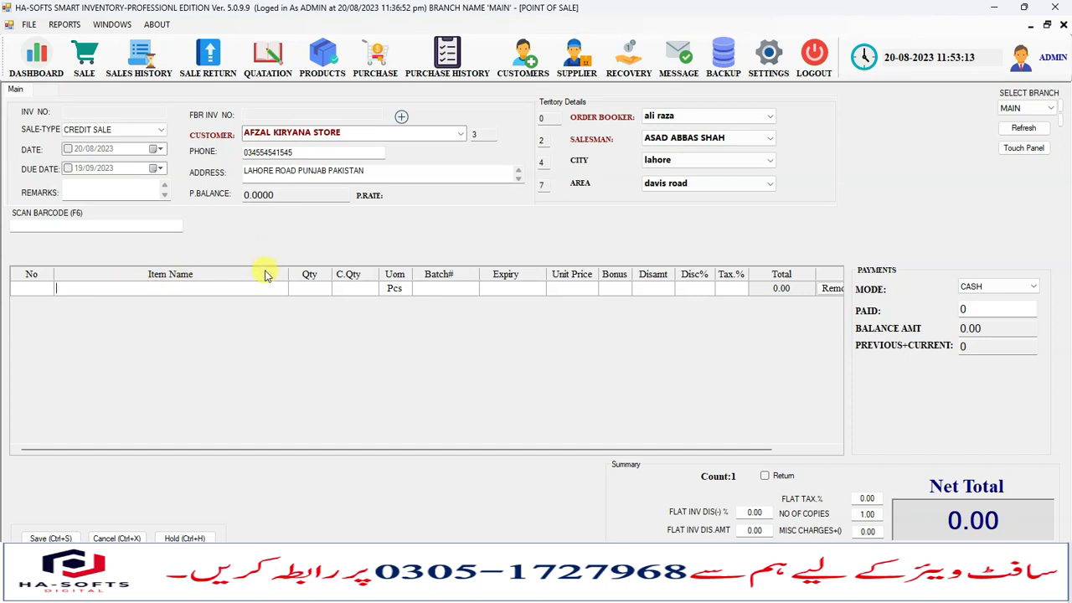
Check the Scan Barcode, Item Name and Batch# fields of the empty invoice, then open shop Settings.
left_click(56, 226)
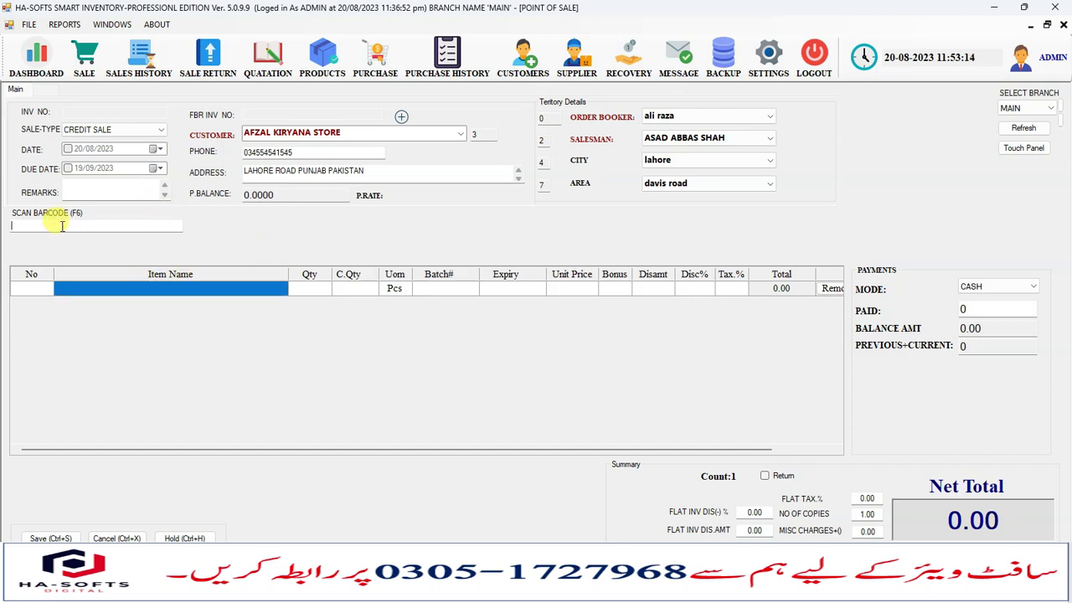
left_click(97, 289)
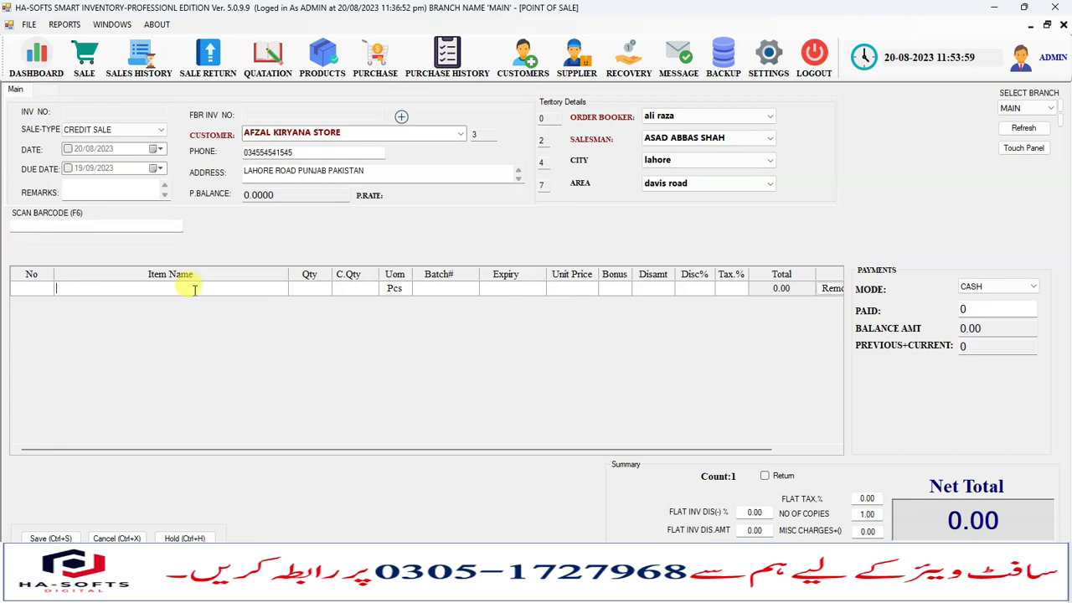
left_click(444, 288)
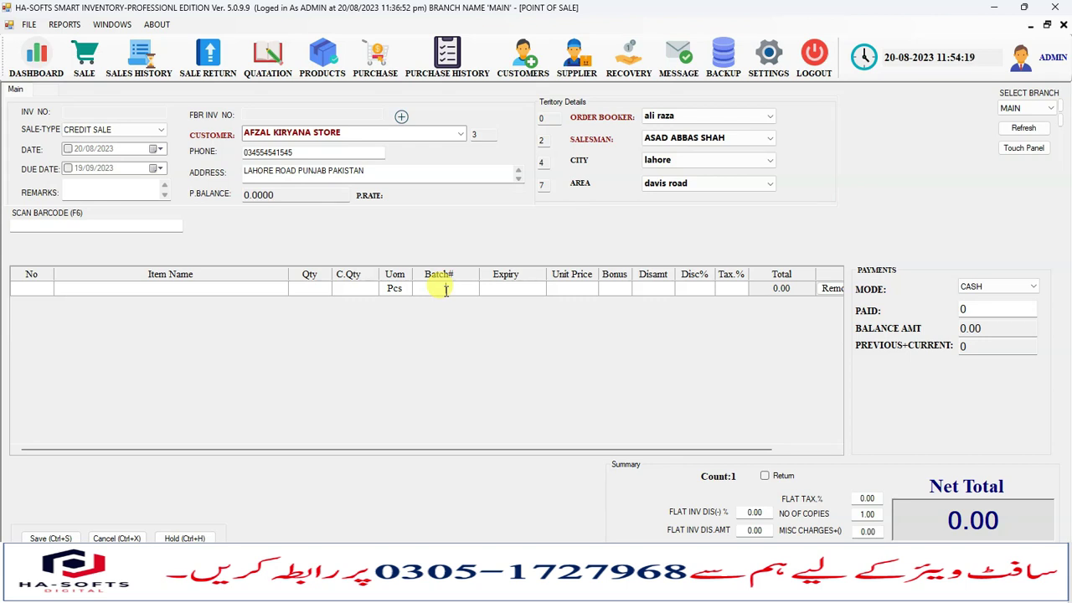
left_click(768, 55)
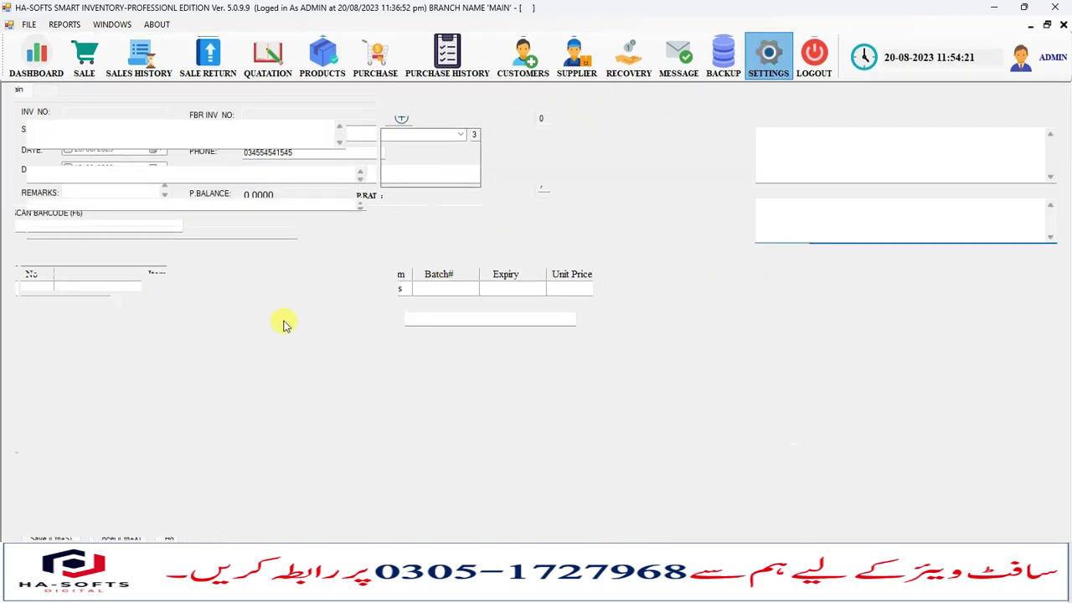
Enable MANAGE BATCH WISE SALES on the Settings SALE tab and save the update.
left_click(121, 251)
left_click(173, 251)
left_click(210, 250)
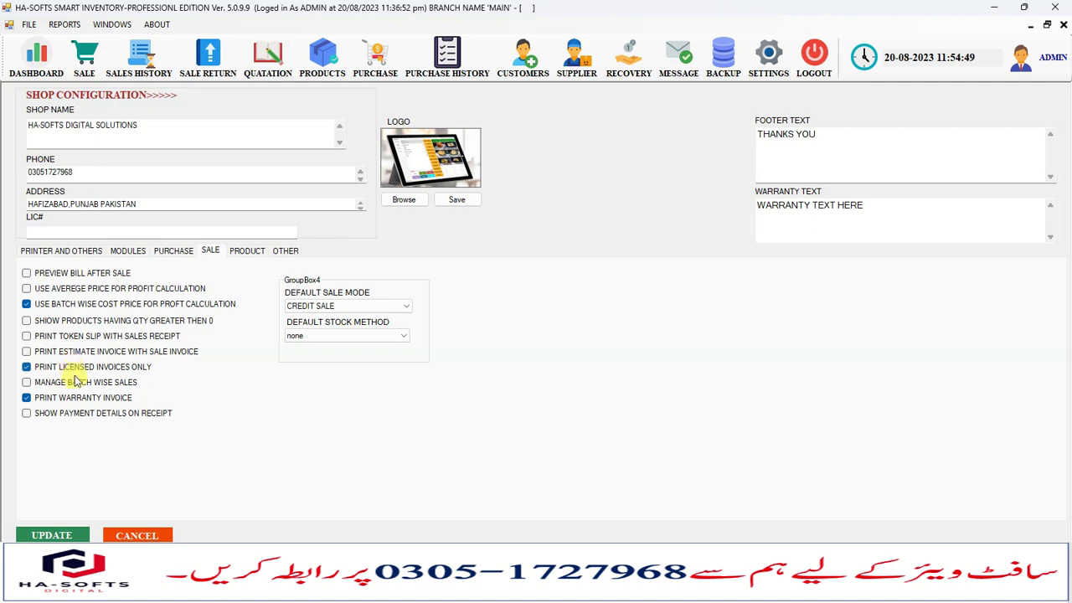
left_click(76, 386)
left_click(52, 532)
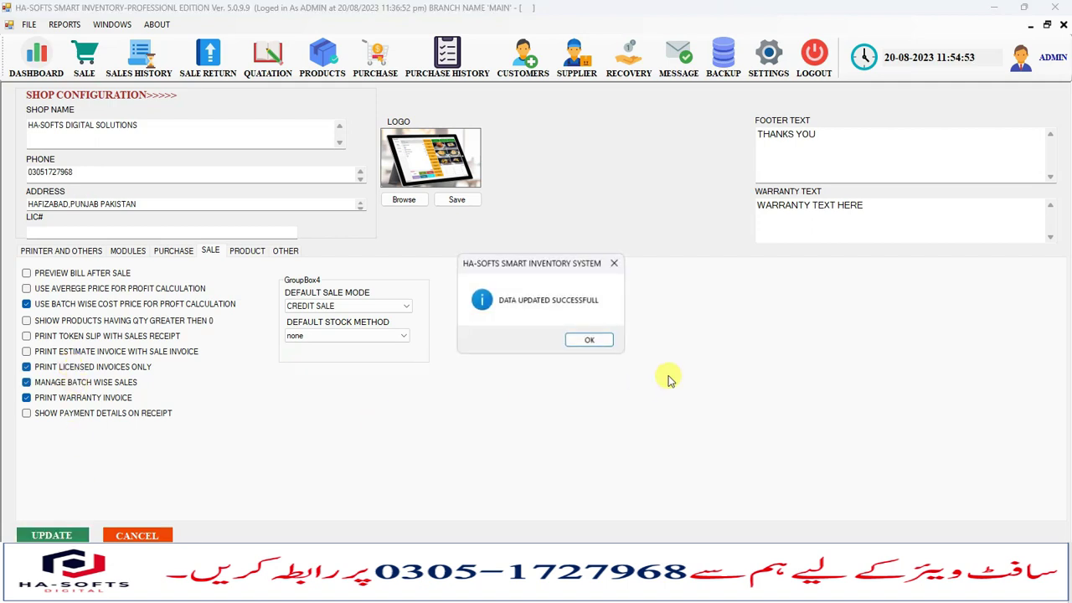
left_click(591, 341)
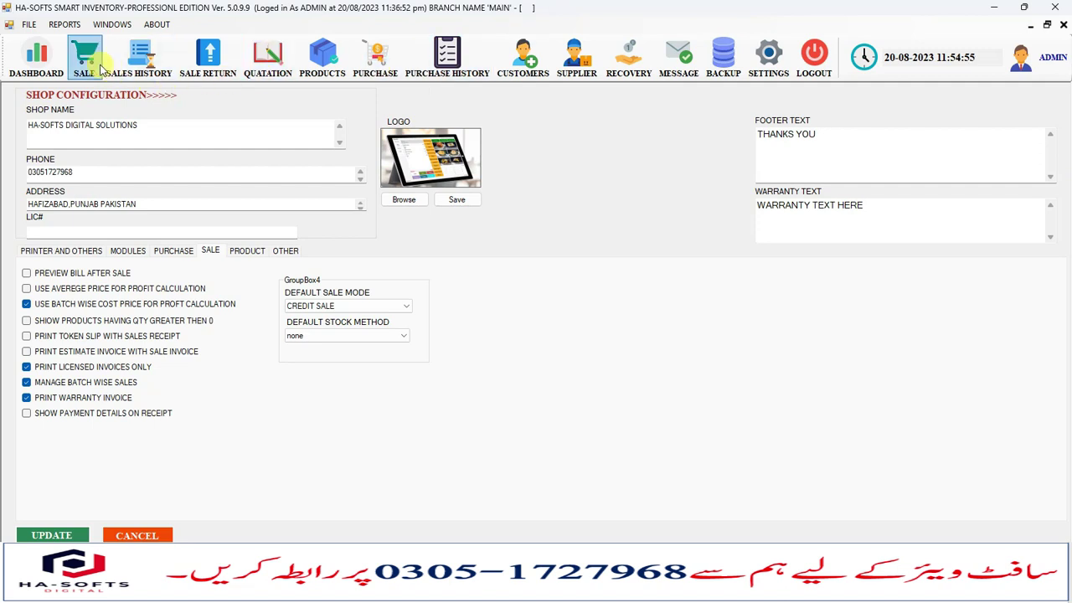
left_click(781, 589)
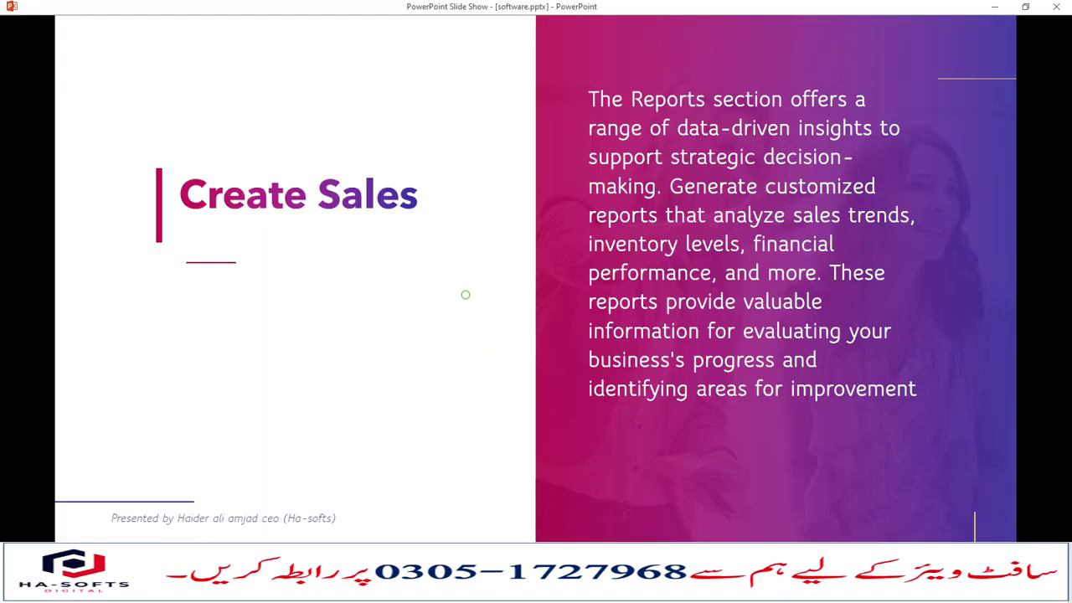
Advance the slideshow to the Manage Batch Wise Sale and Purchase slide, then return to inventory settings.
left_click(466, 294)
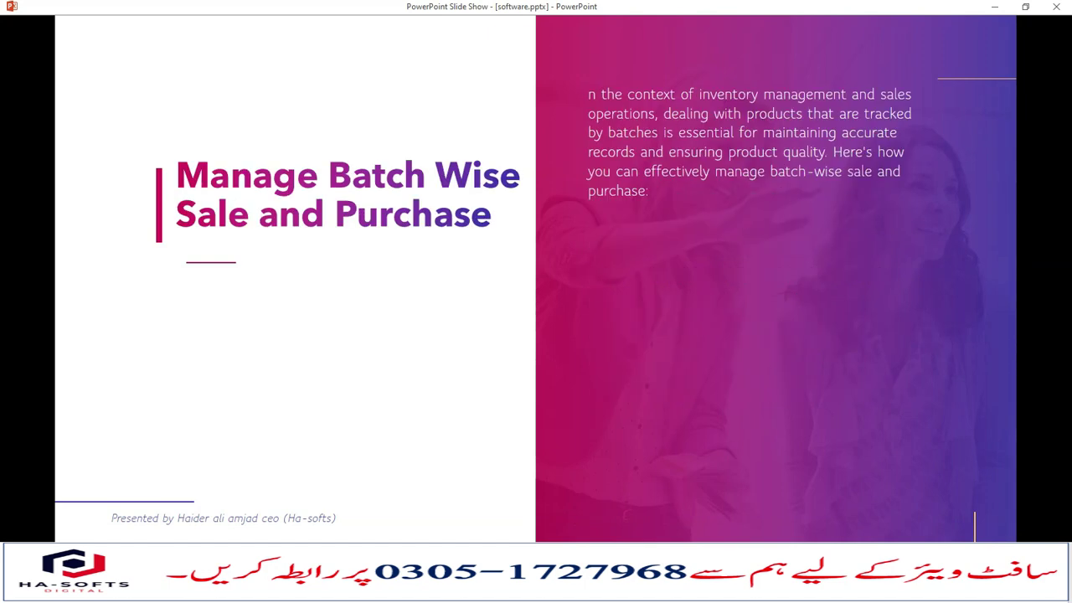
left_click(694, 589)
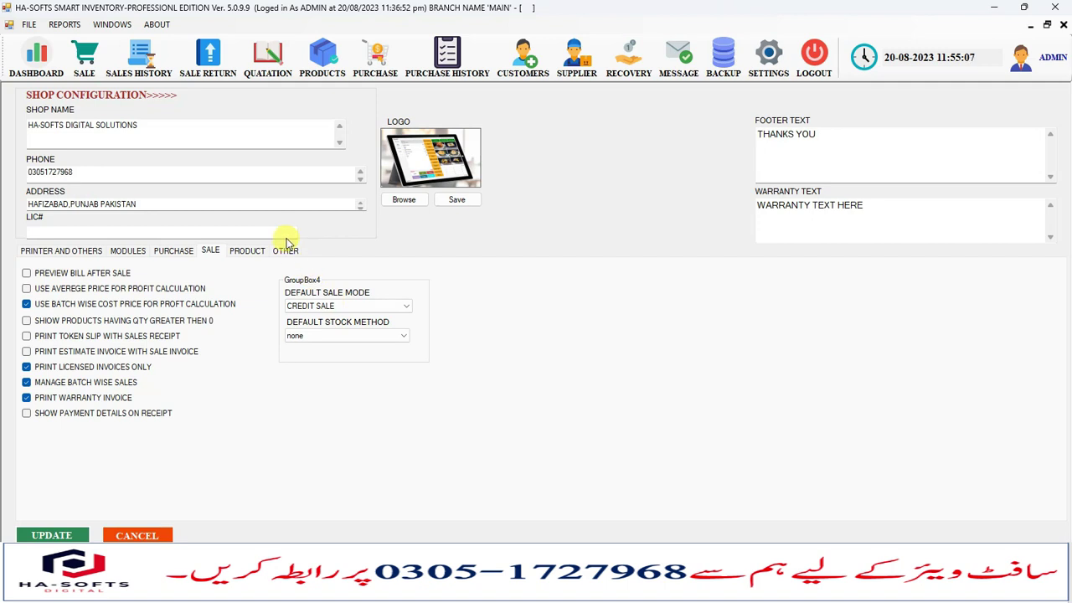
Add Heads and Shoulder Anti Dandruff Shampoo 245ML to the sale by searching 'he'.
left_click(84, 54)
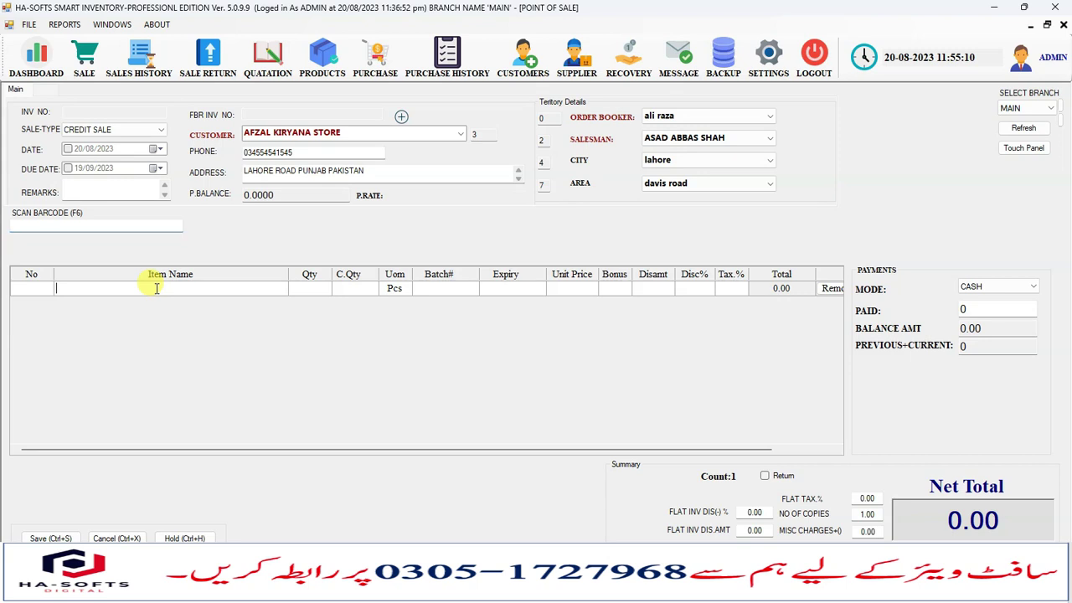
left_click(159, 288)
type("p")
key("BackSpace")
type("he")
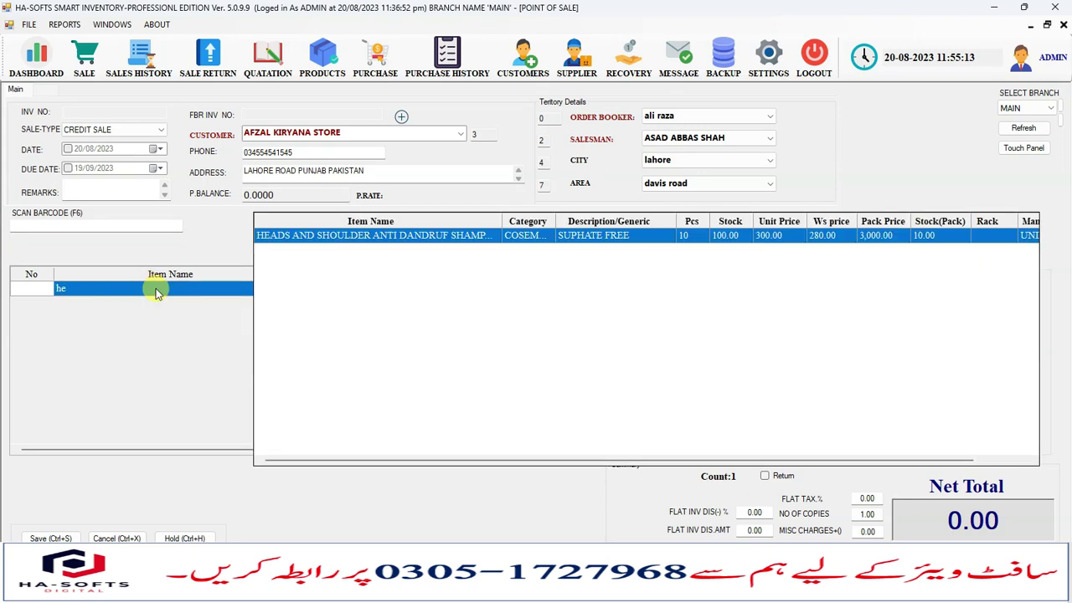
key("Return")
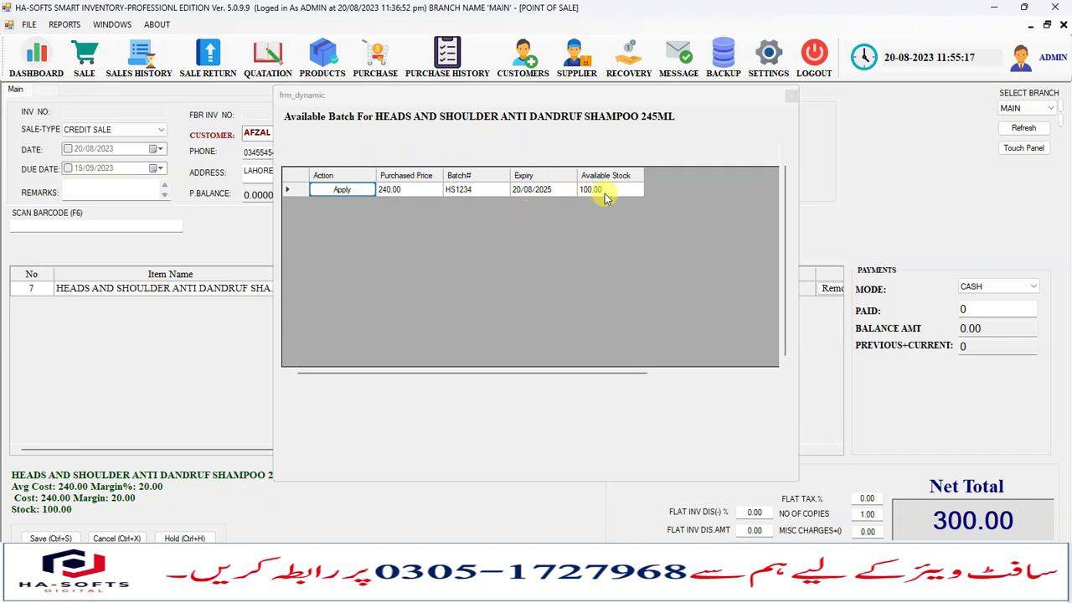
left_click_drag(539, 90, 569, 134)
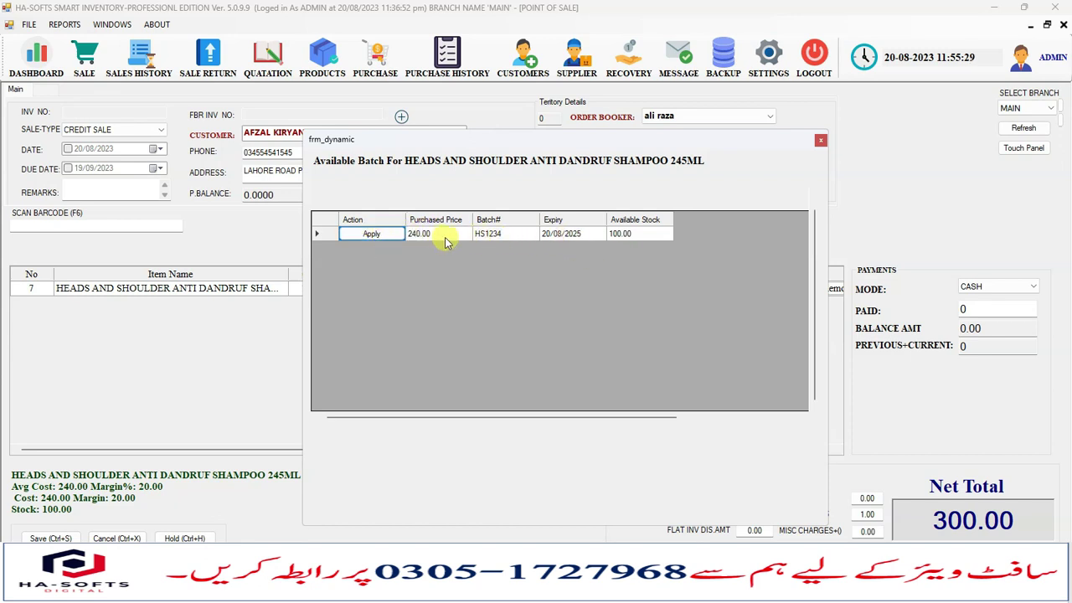
Apply batch HS1234 to the shampoo line and try a quantity of 50.
left_click(371, 234)
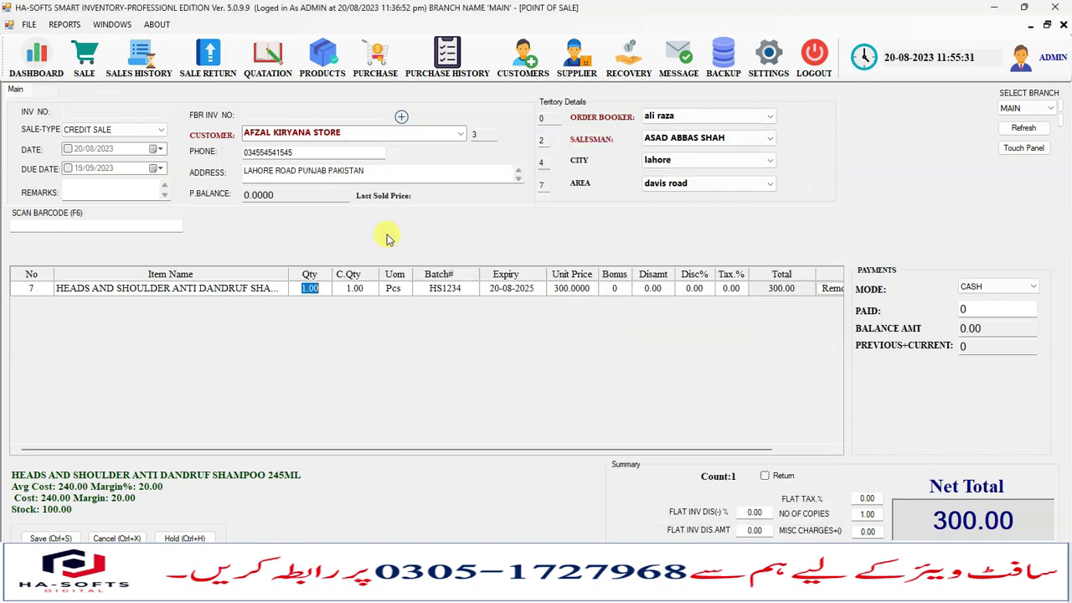
left_click(444, 288)
left_click(319, 289)
left_click(352, 288)
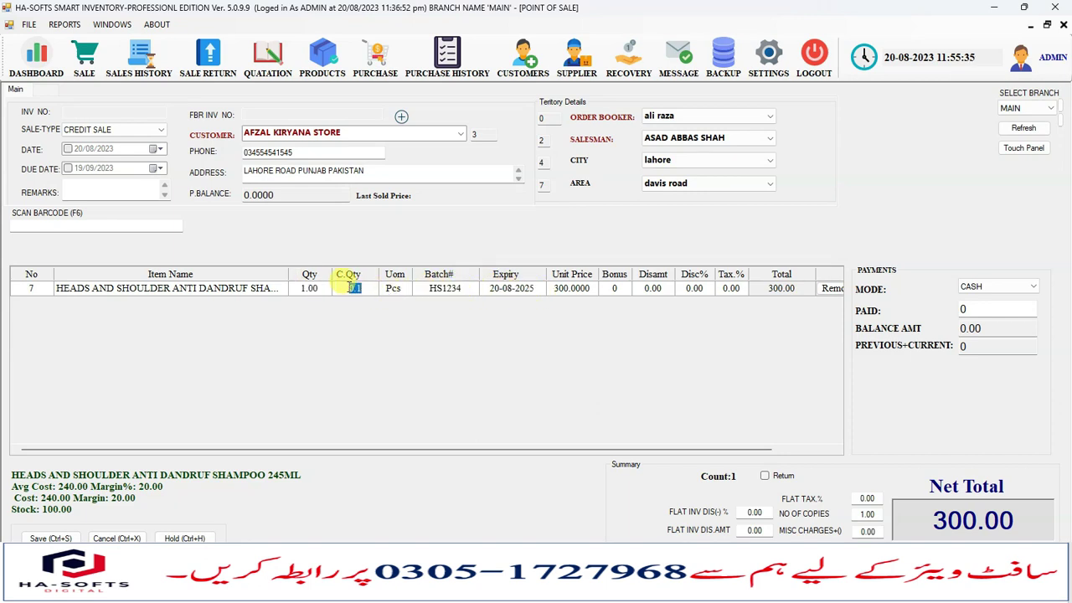
left_click(314, 289)
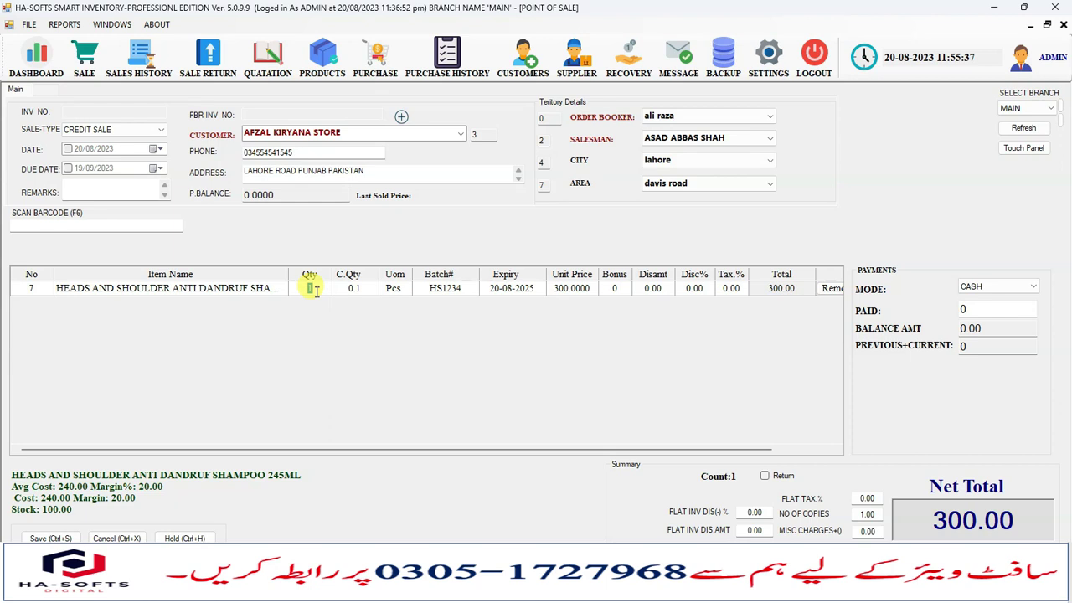
type("50")
key("Tab")
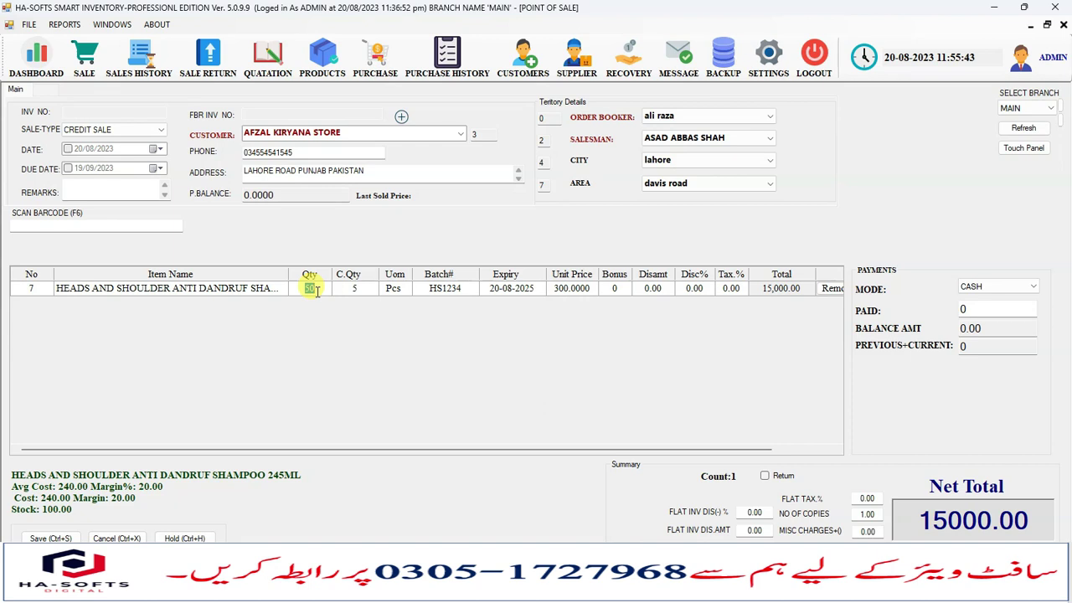
Adjust the line's quantity, settling on C.Qty 2 for 20 pieces totalling 6,000.
type("5")
key("Tab")
left_click(315, 289)
type("1")
key("Tab")
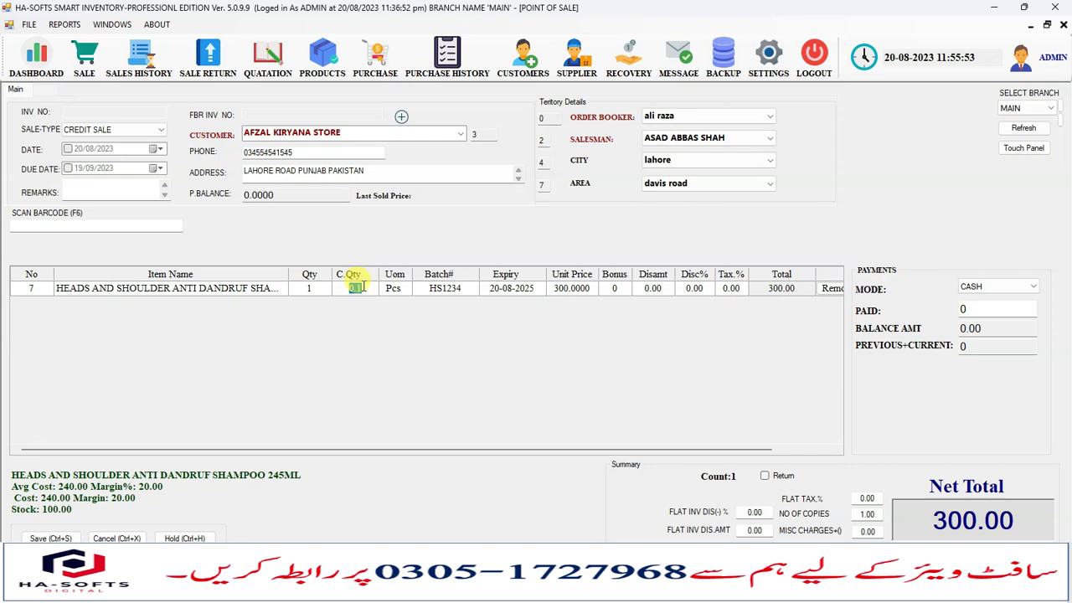
type("2")
key("Tab")
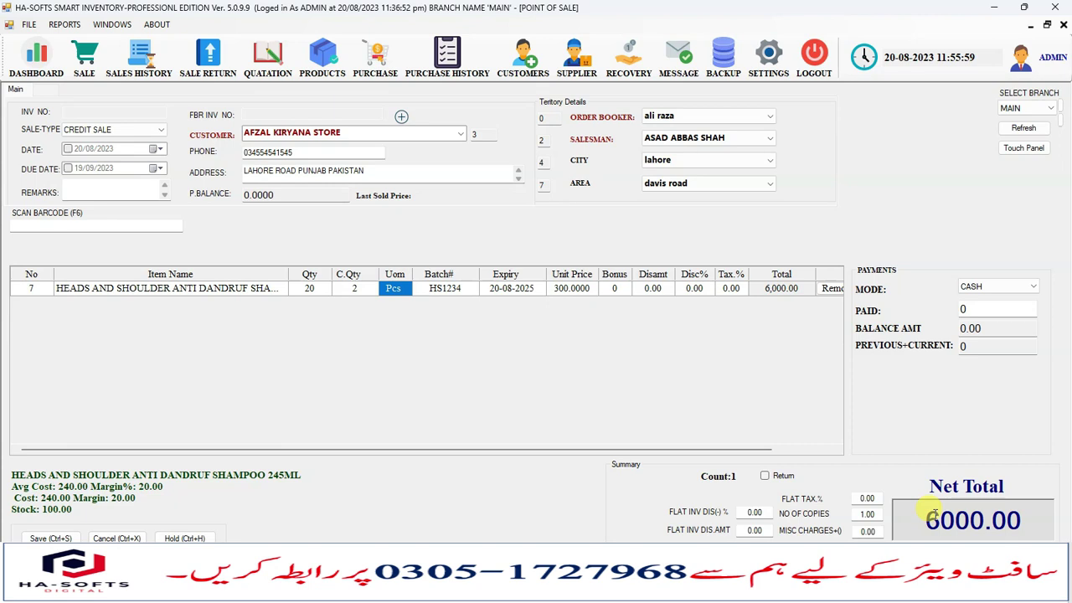
Bring up the product lookup list from the line's Item Name cell.
left_click(270, 287)
left_click(273, 287)
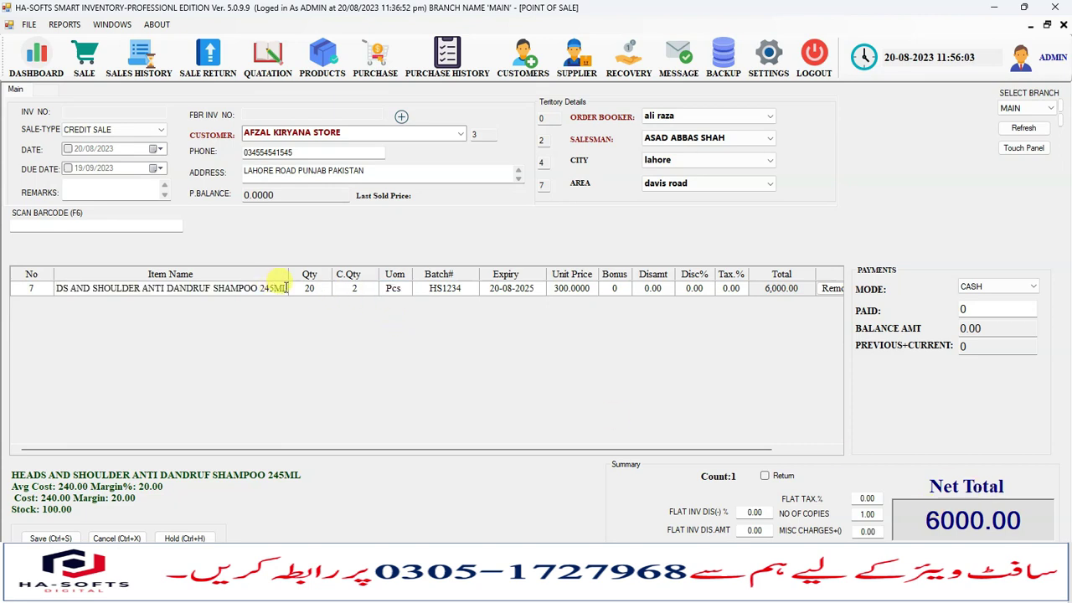
double_click(285, 288)
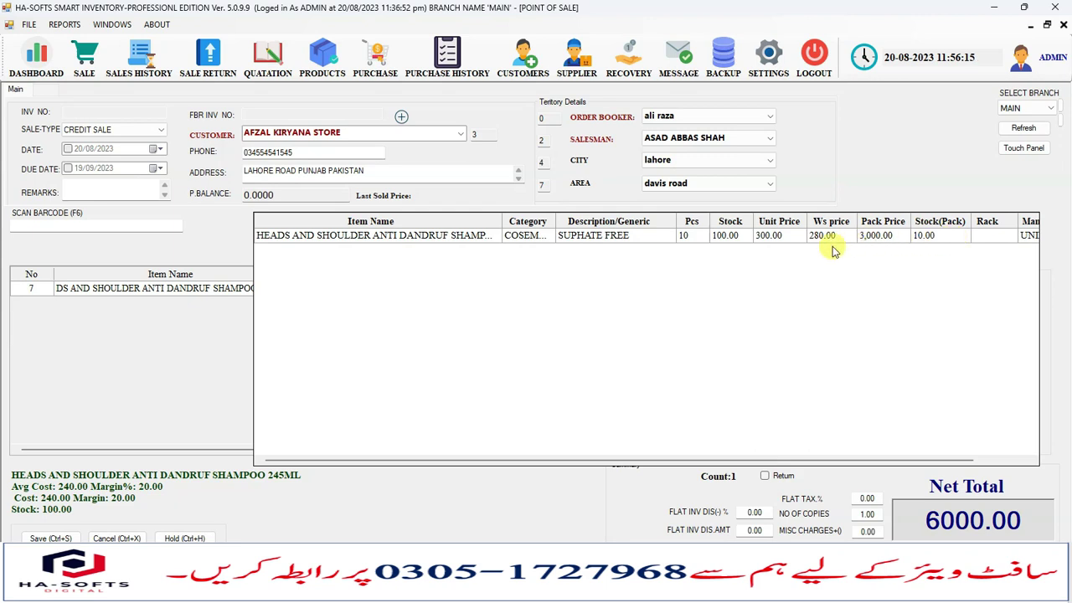
Set the shampoo line's unit price to the wholesale rate 280 and acknowledge the notice.
key("Escape")
left_click(423, 290)
left_click(502, 288)
left_click(569, 288)
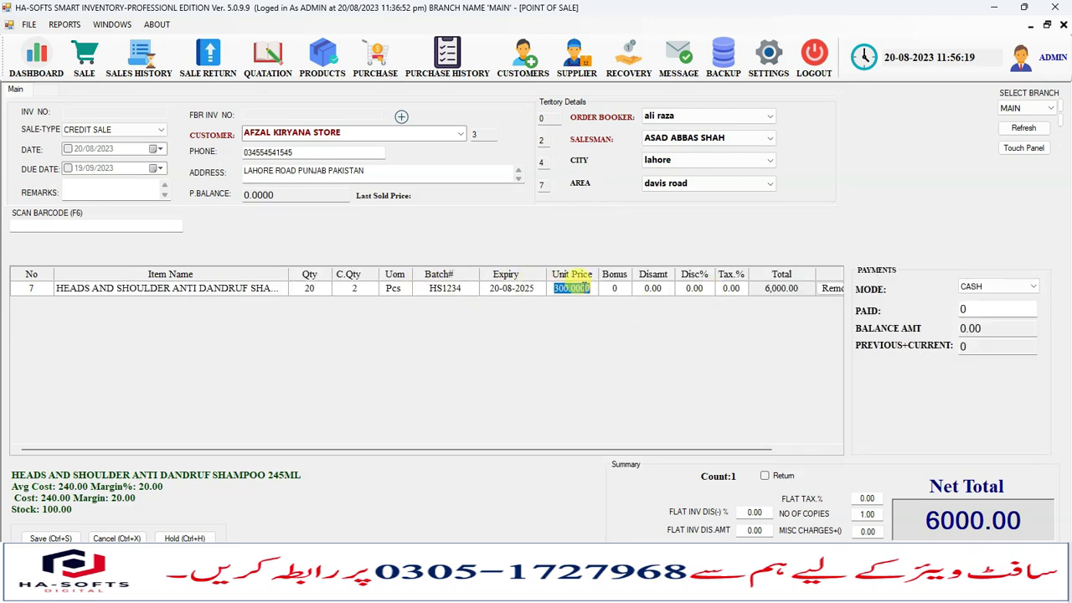
type("280")
key("Return")
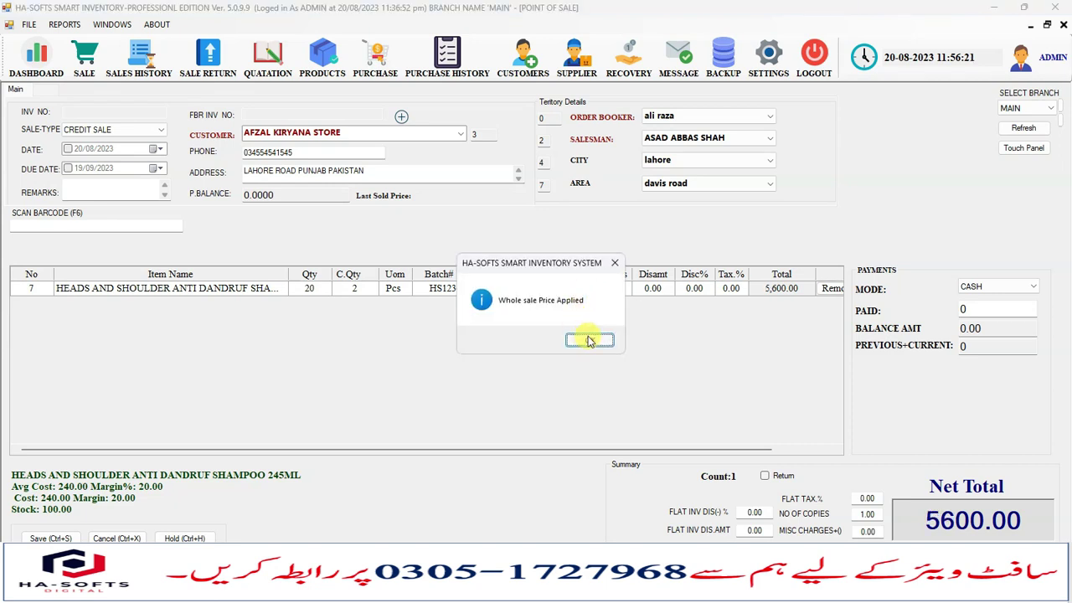
left_click(588, 339)
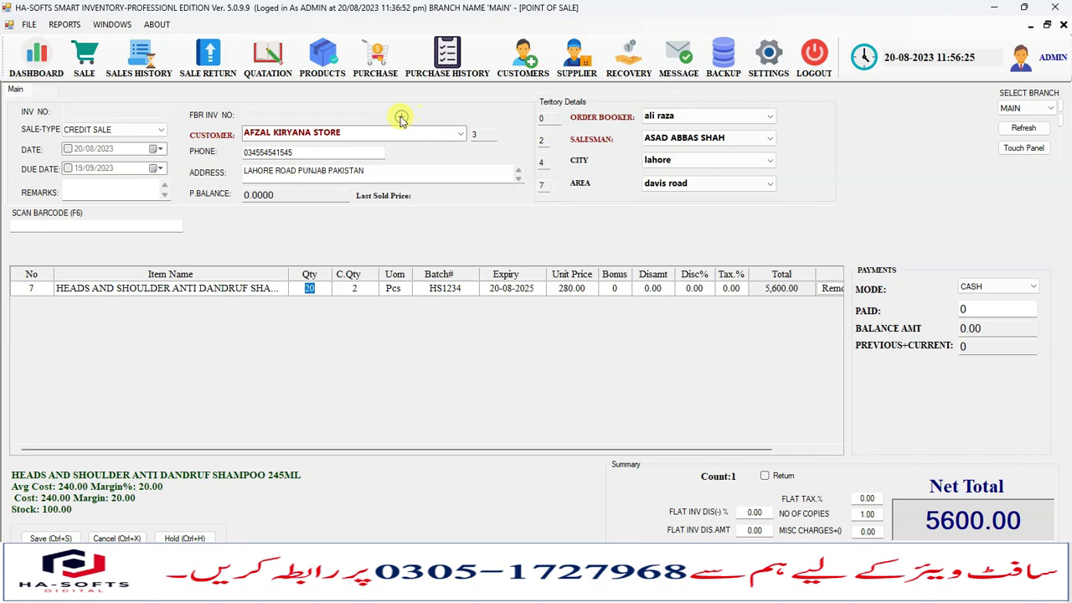
Change the shampoo line's unit price back to 300.
left_click(577, 296)
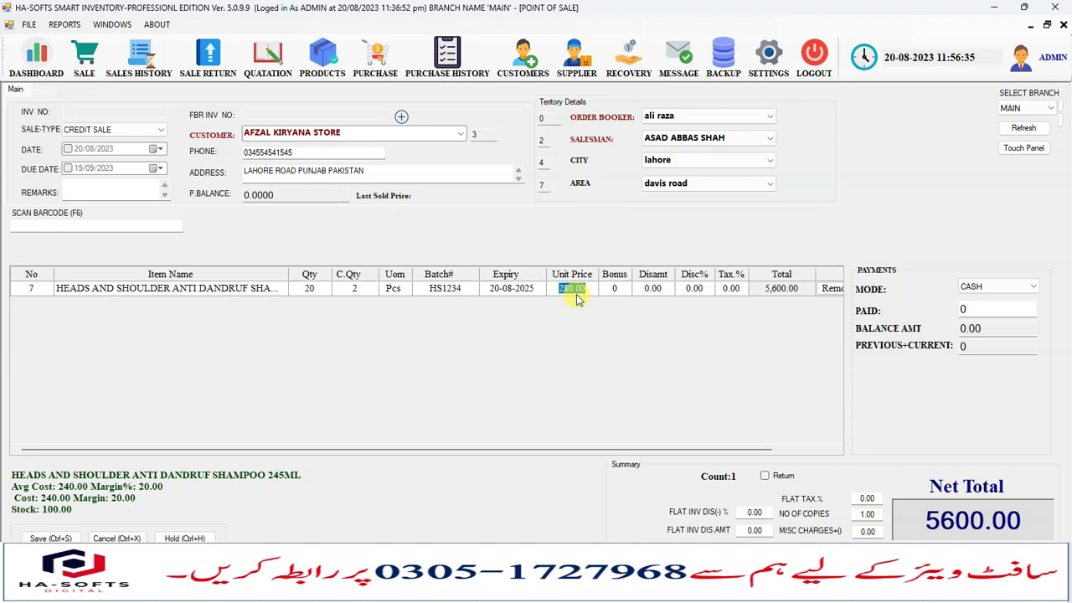
type("300")
key("Return")
left_click(643, 284)
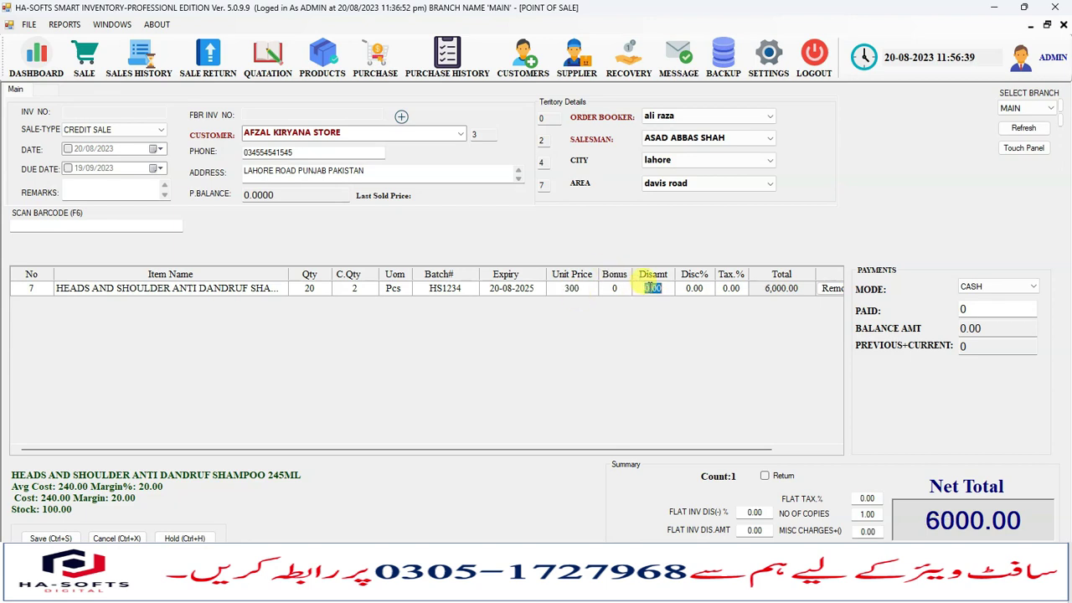
left_click(691, 293)
left_click_drag(558, 447, 642, 447)
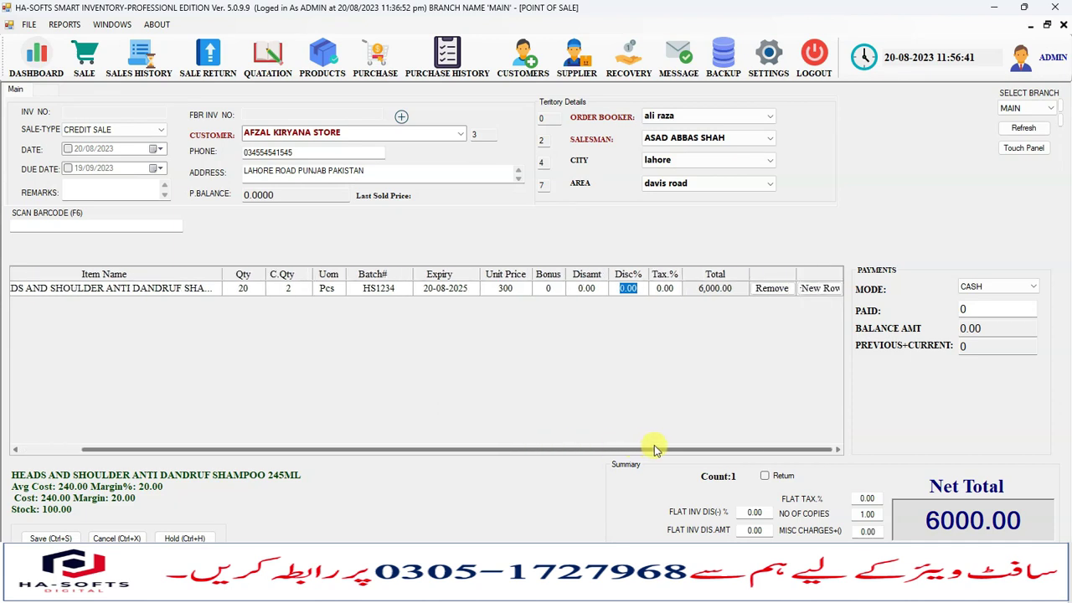
Try a 100 discount amount and a 2% line discount, then reset both to 0.
left_click(587, 288)
type("100")
key("Return")
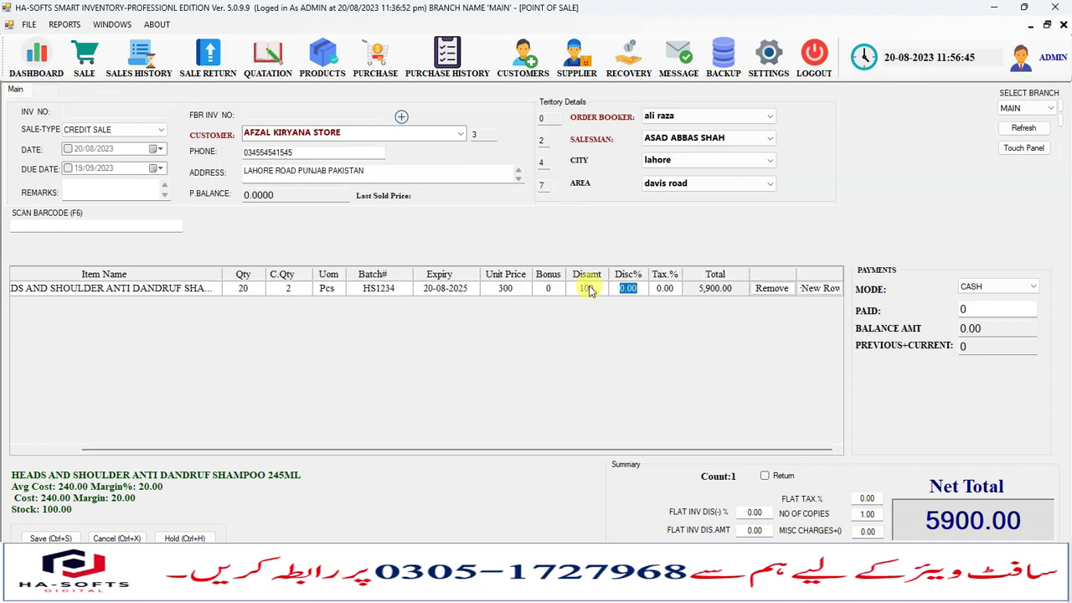
left_click(586, 288)
type("0")
key("Return")
type("2")
key("Return")
key("Left")
type("0")
key("Return")
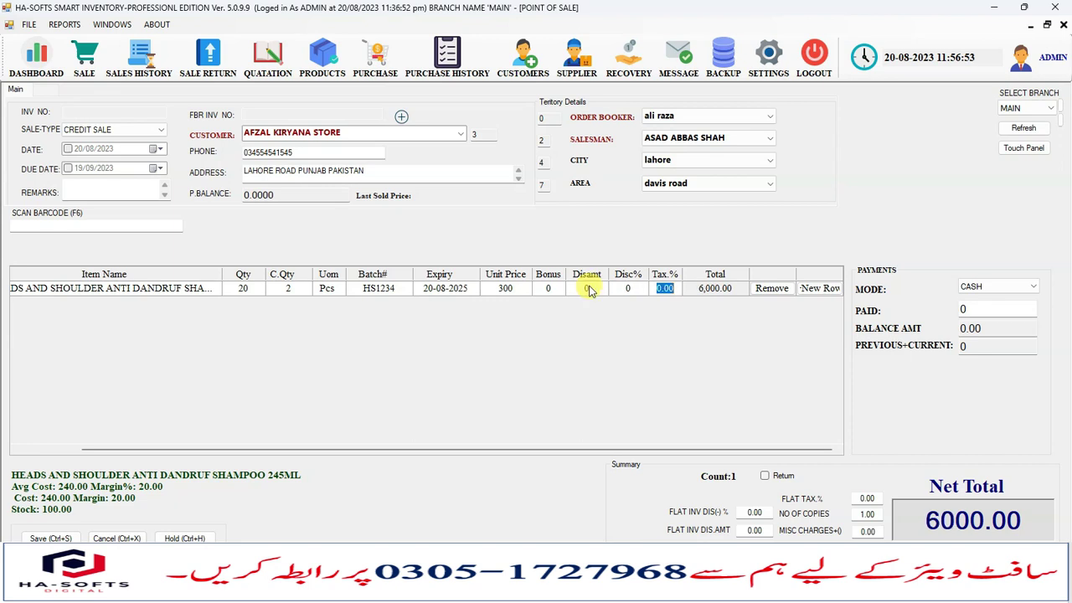
Try a 1% line tax and a 100.0 flat invoice discount, then clear them.
type("1")
key("Return")
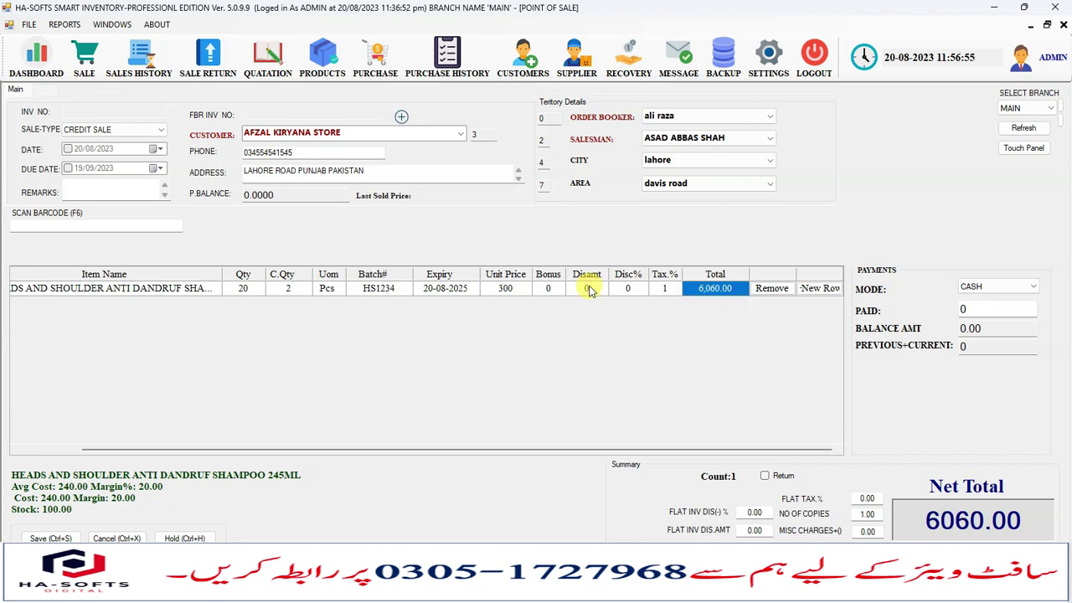
key("Left")
key("Left")
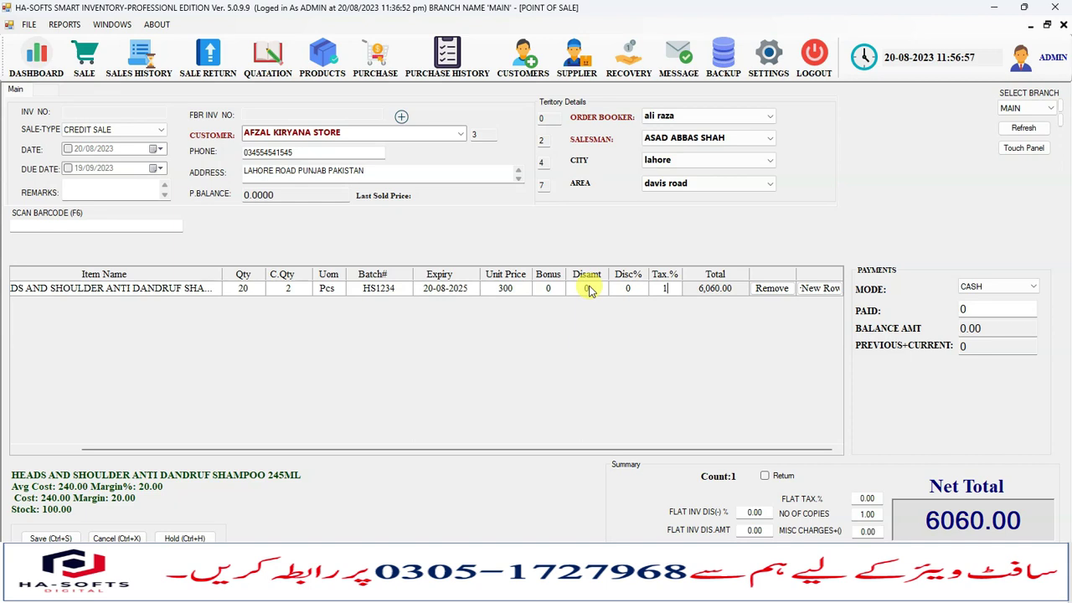
type("2")
left_click(586, 288)
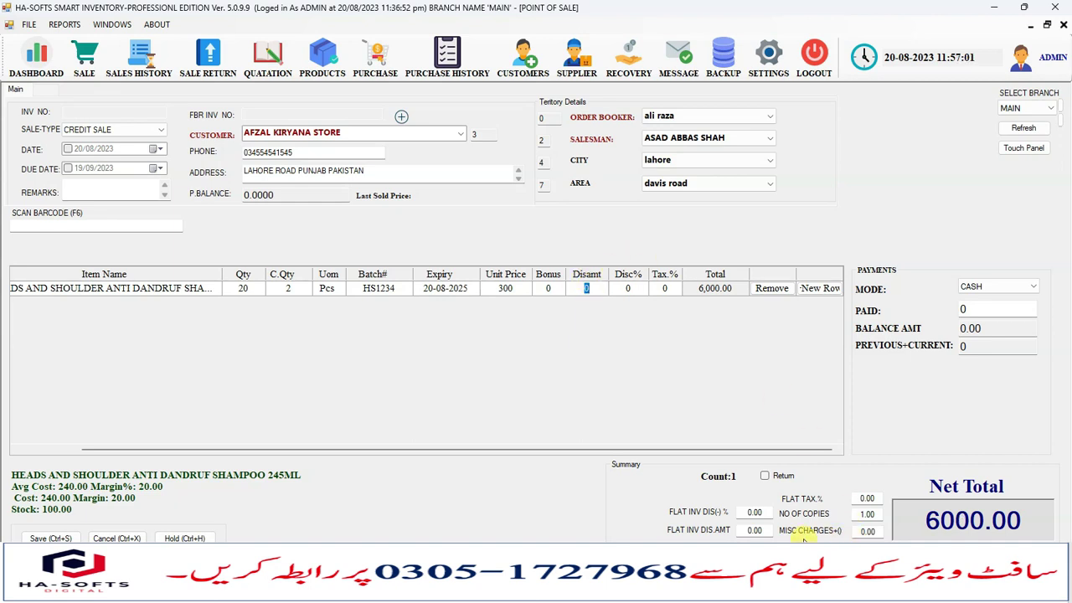
left_click(756, 512)
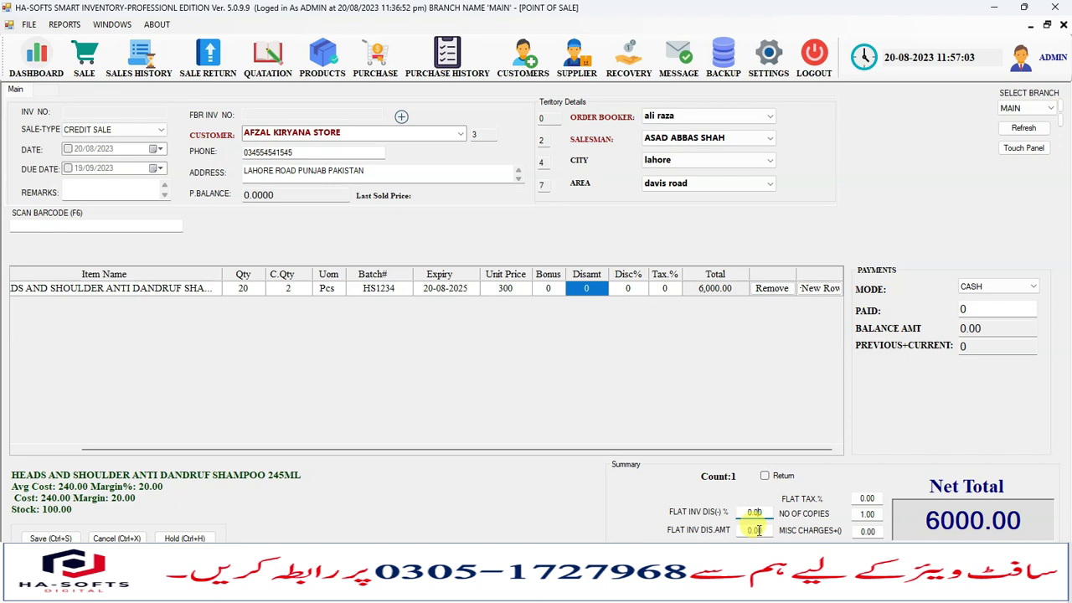
left_click(754, 530)
type("100.")
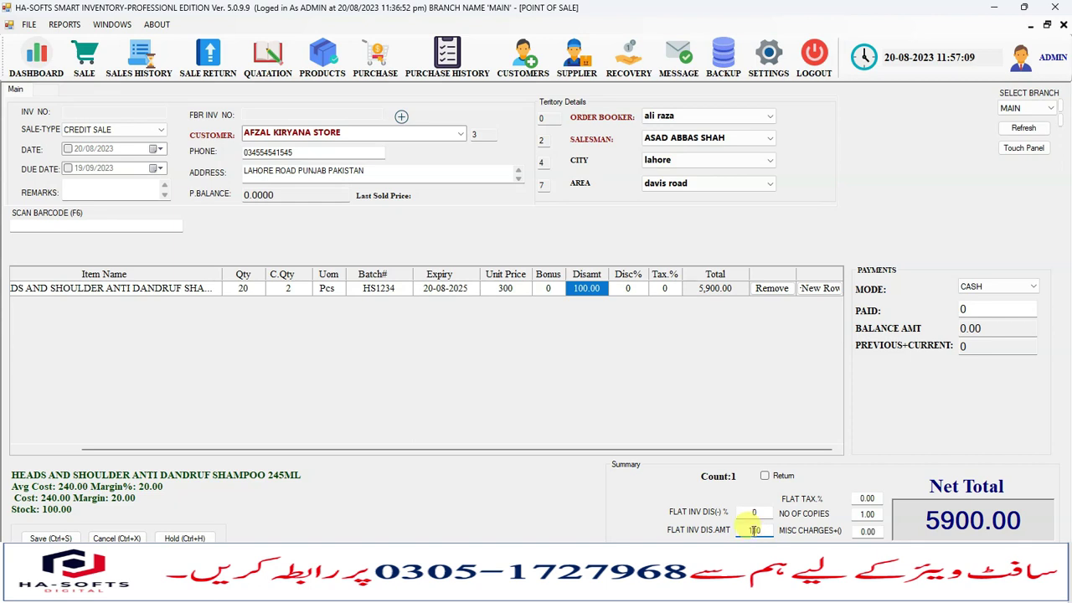
type("0")
key("Return")
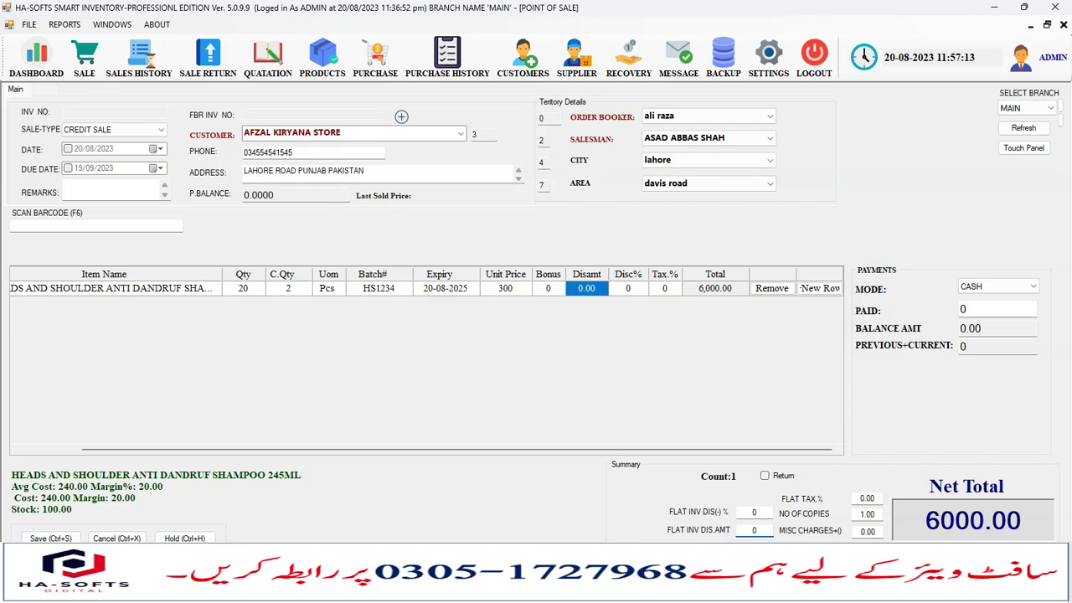
left_click_drag(388, 449, 156, 424)
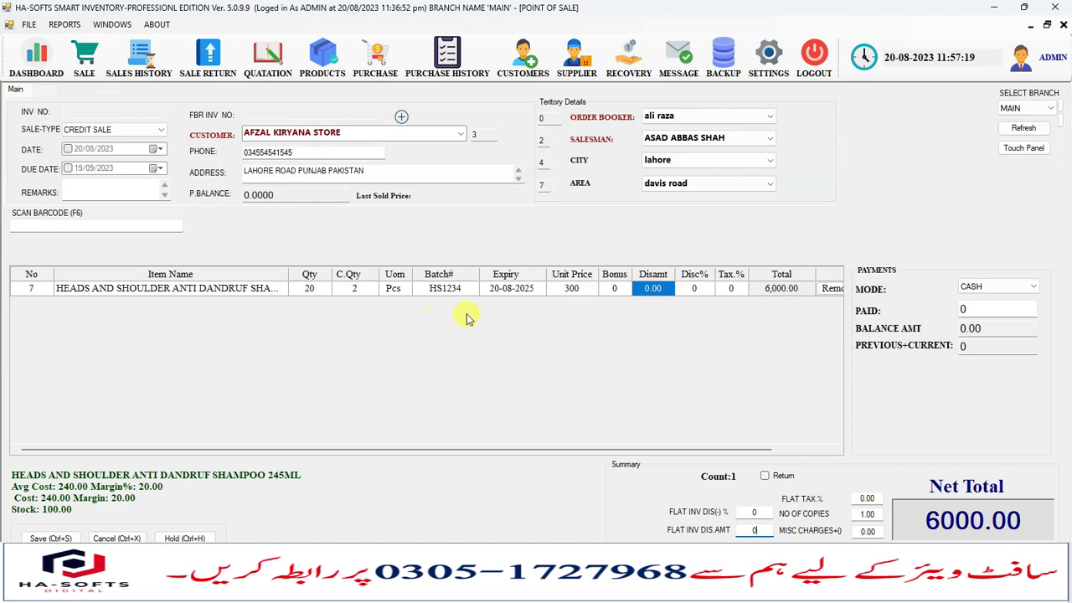
Keep cash as the payment mode and select the paid amount.
left_click(1023, 288)
left_click(1022, 289)
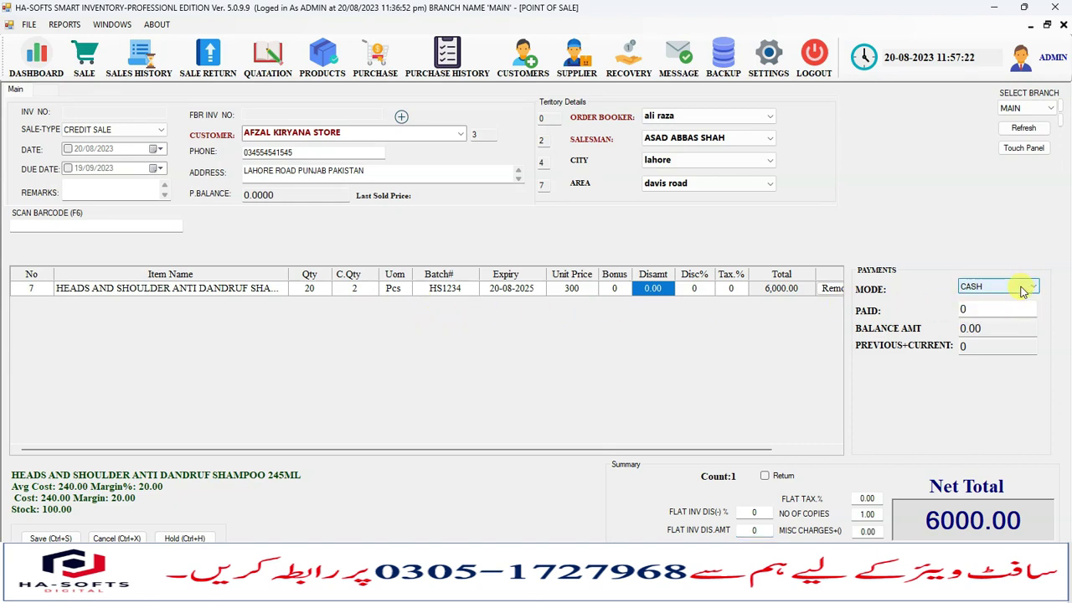
left_click(977, 289)
left_click(973, 299)
left_click(971, 309)
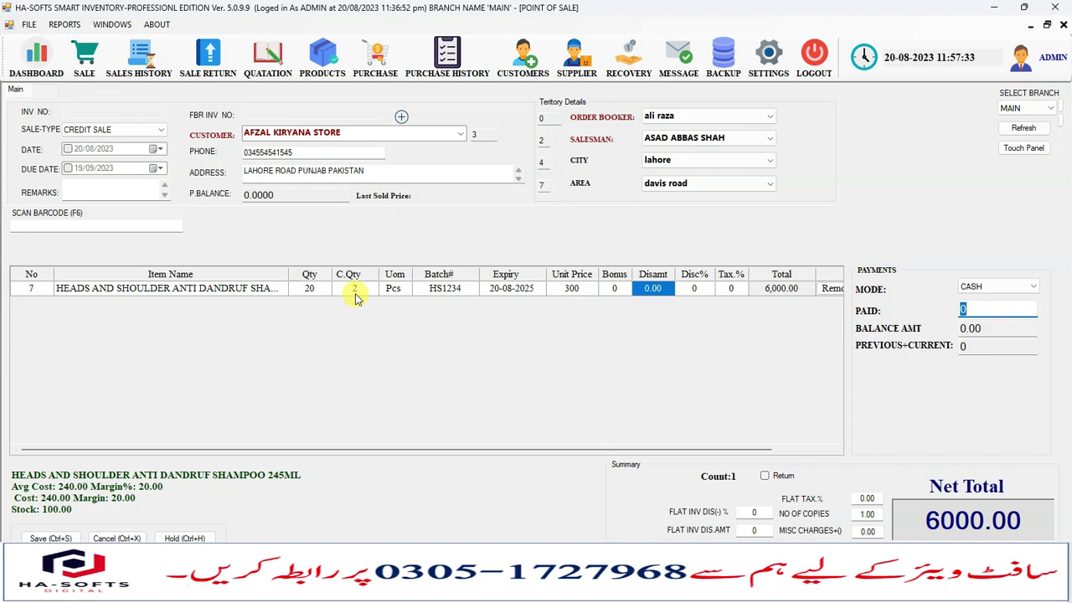
Save the sale as invoice 36, confirming the credit and declining a printed receipt.
left_click(72, 538)
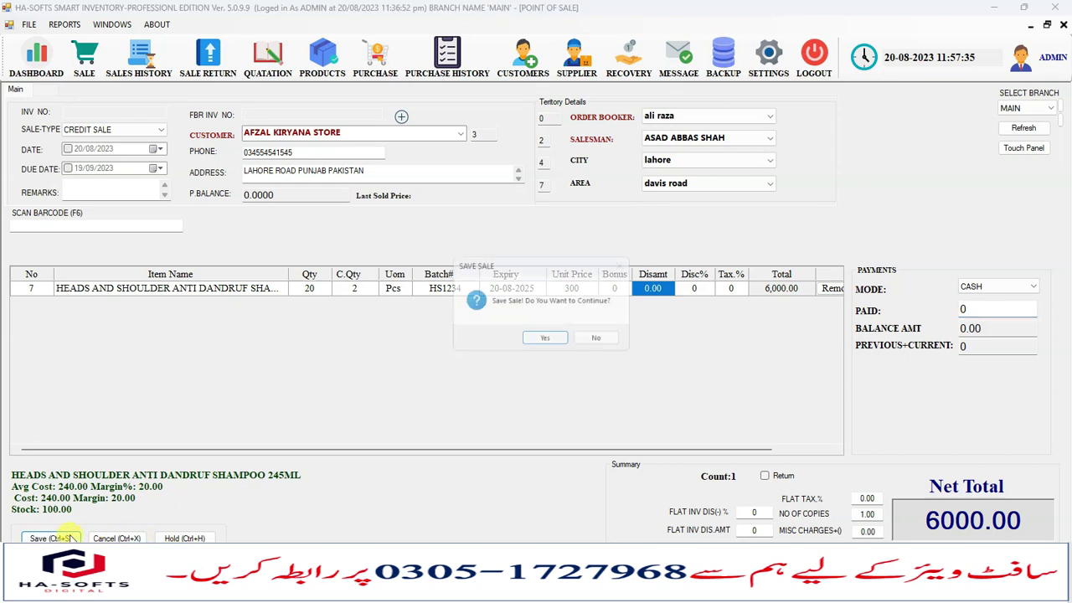
left_click(544, 338)
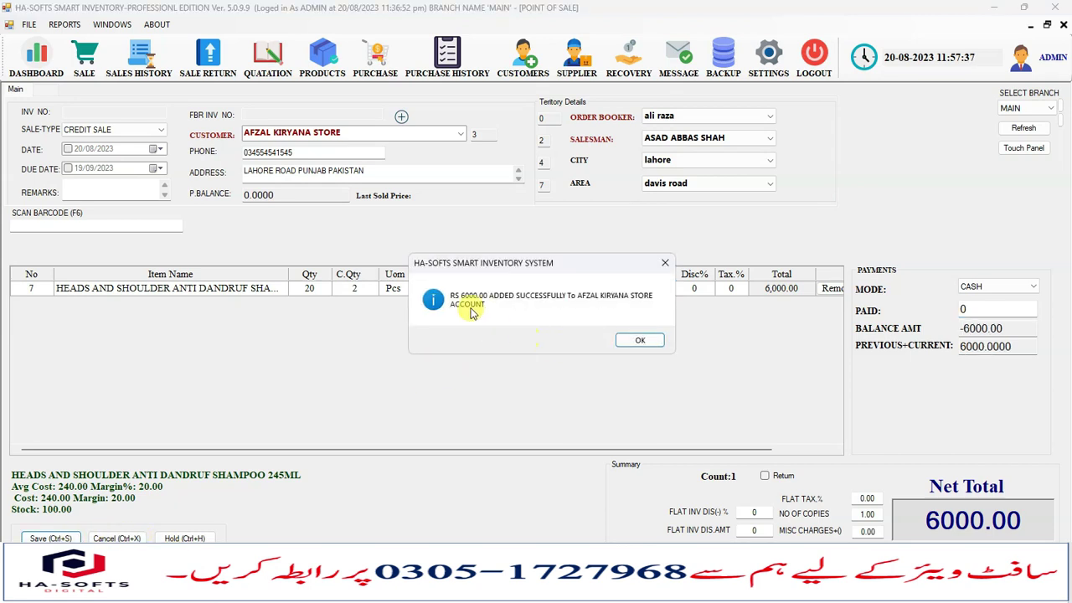
left_click(640, 341)
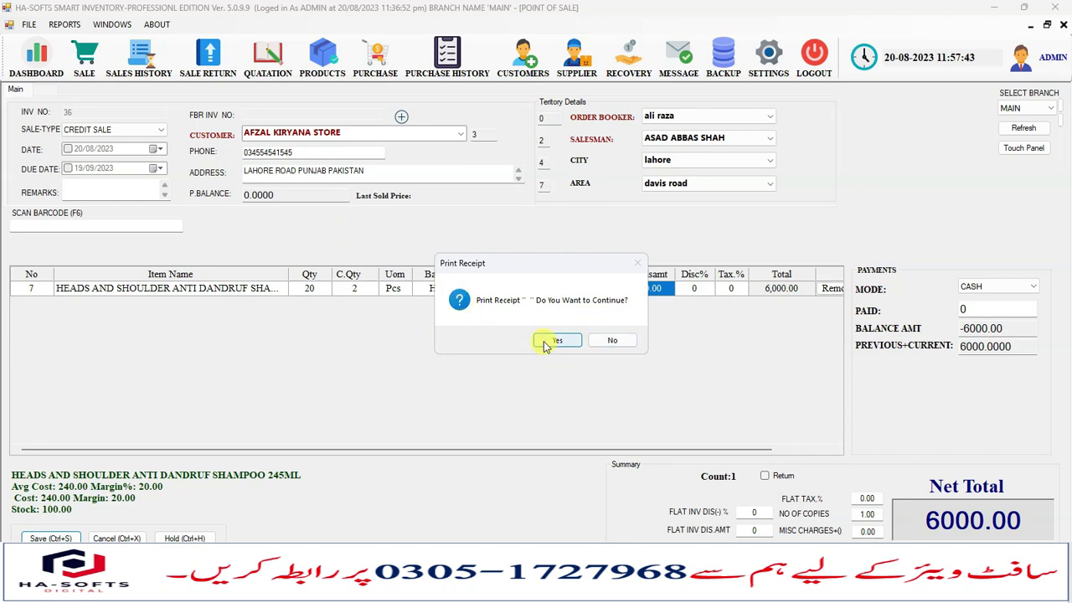
left_click(612, 340)
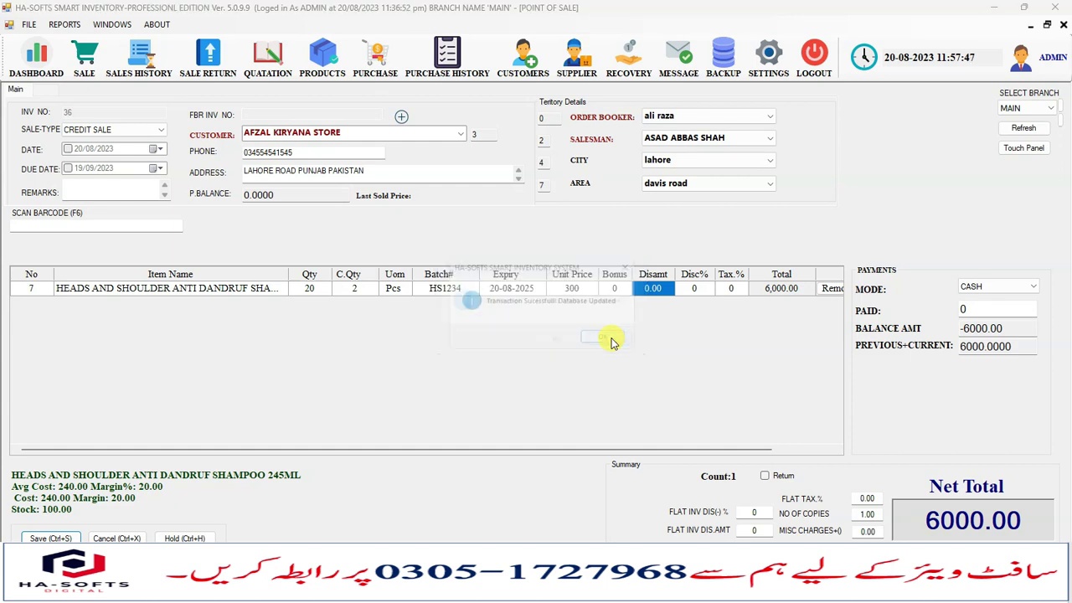
left_click(612, 341)
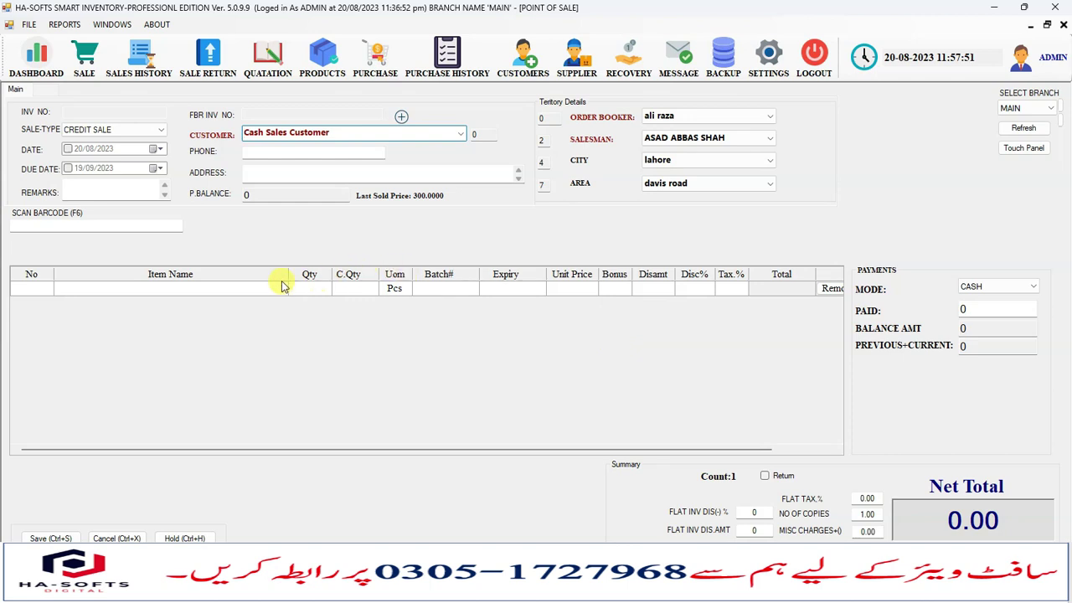
Add one HEADS AND SHOULDER ANTI DANDRUFF SHAMPOO 245ML at 300 from its only batch.
left_click(246, 286)
type("p")
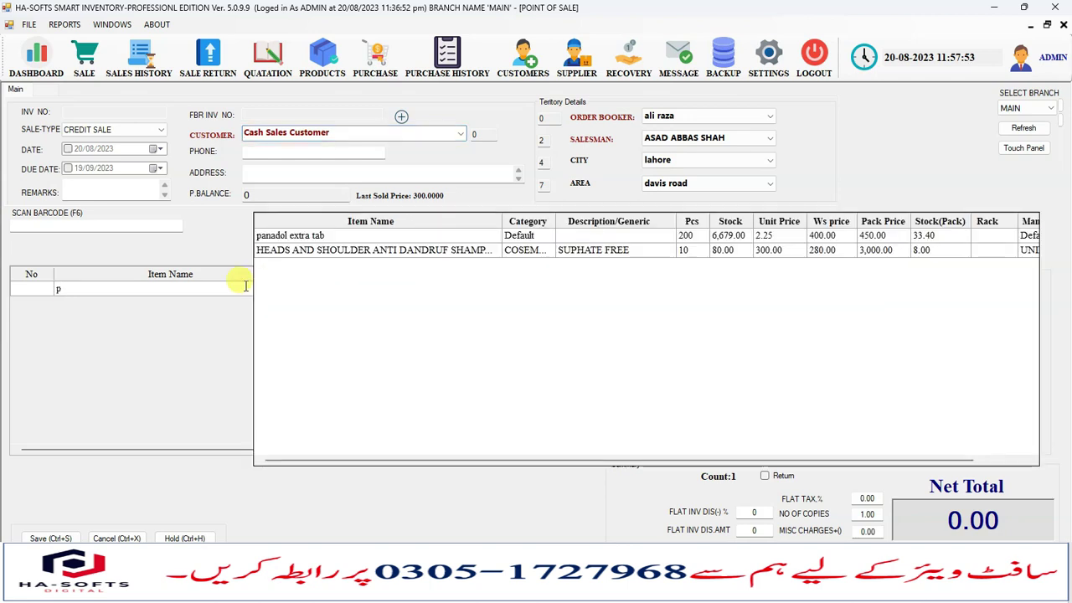
key("Down")
key("Down")
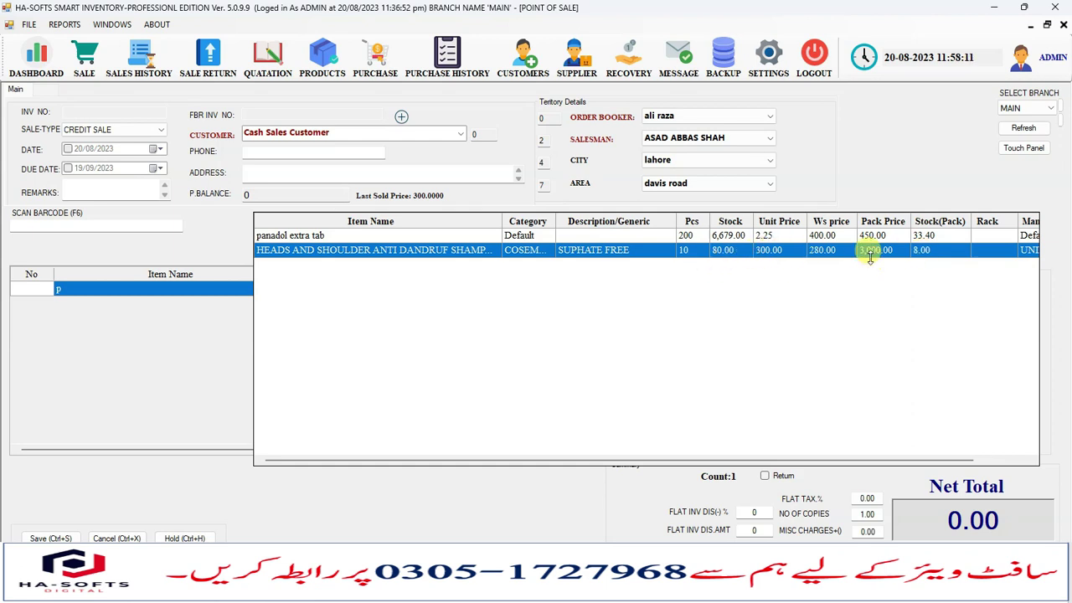
key("Return")
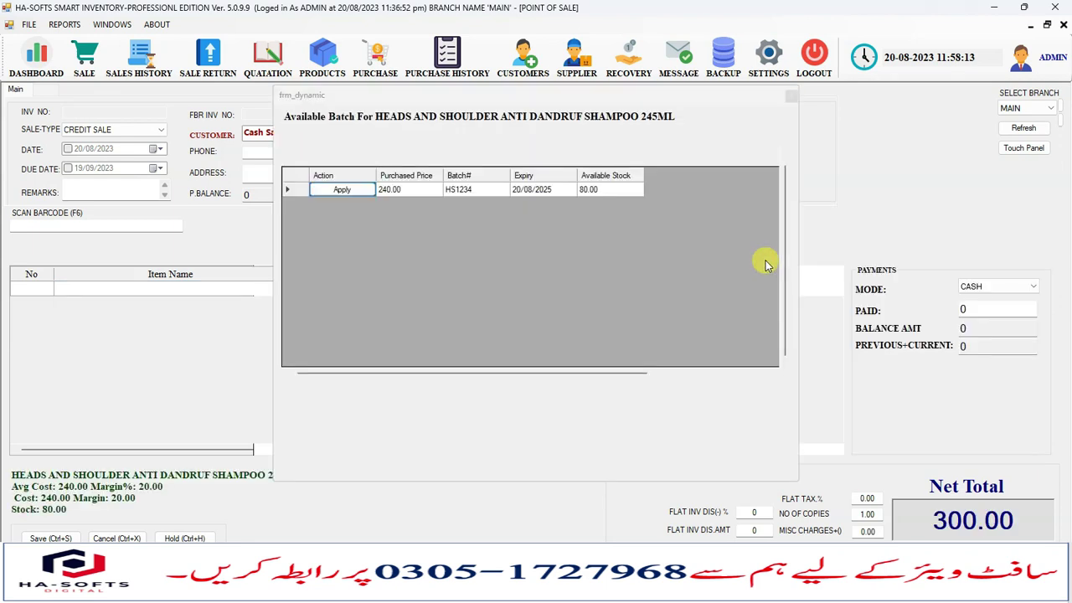
left_click(600, 191)
left_click(792, 97)
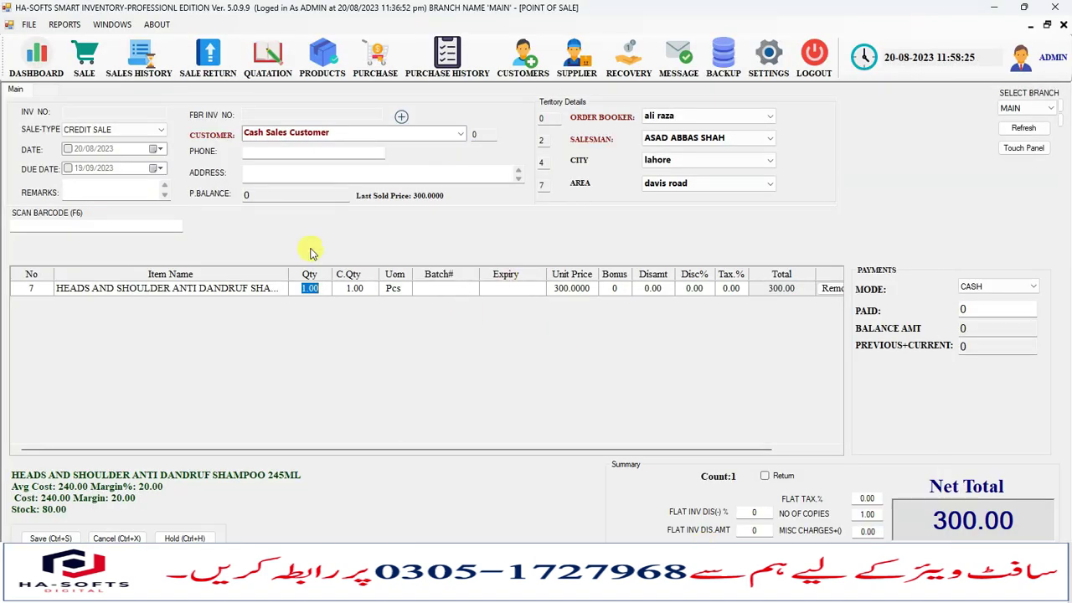
Open invoice 36 from the sales history as a printable Sale Invoice preview.
left_click(141, 67)
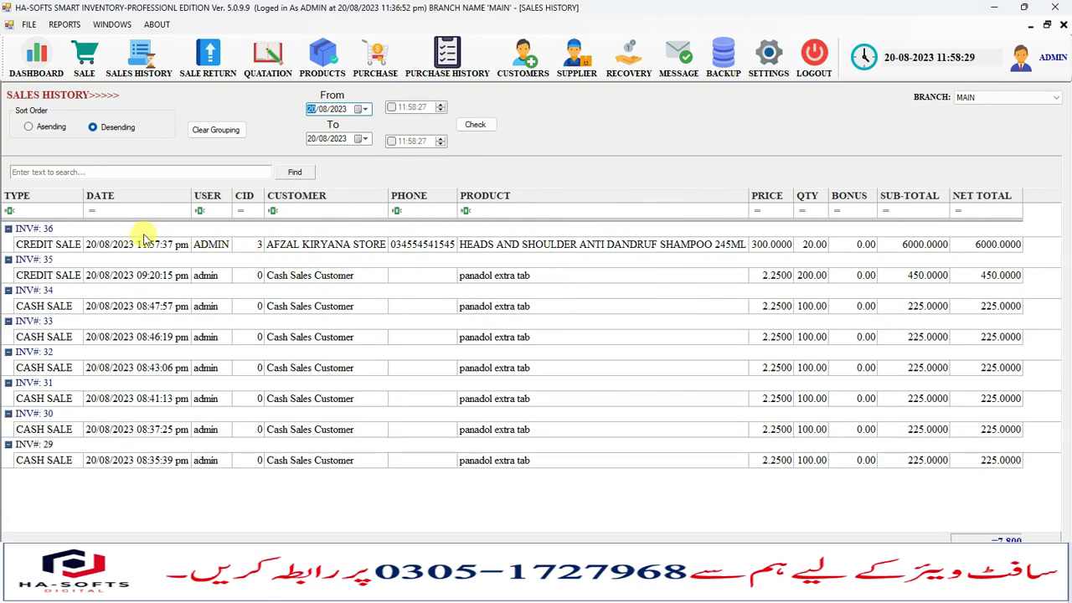
double_click(210, 243)
left_click(420, 311)
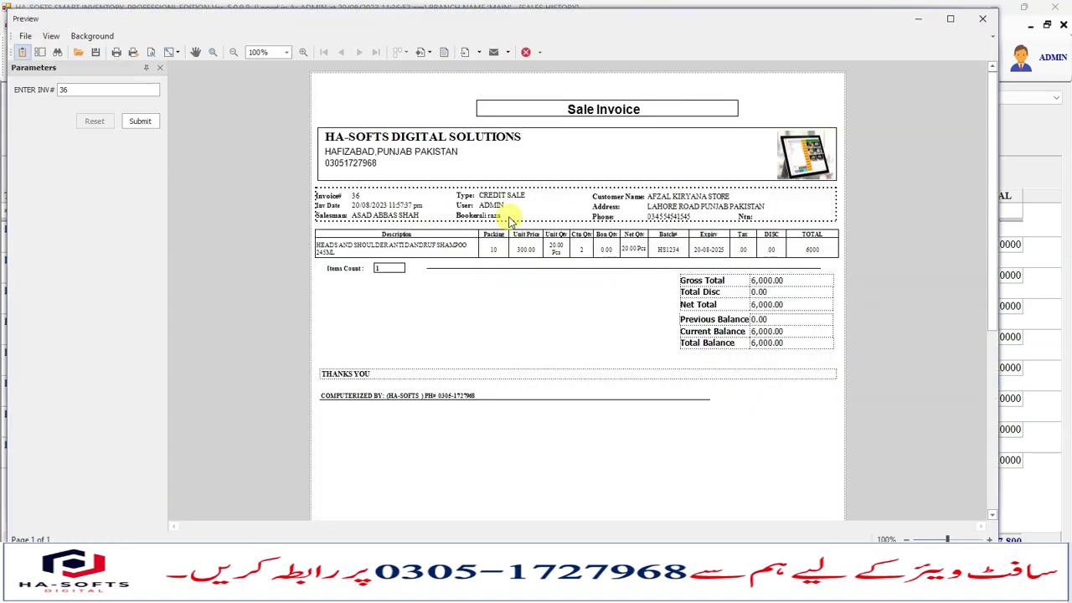
Zoom the invoice preview to 150% and scroll through it.
left_click(285, 53)
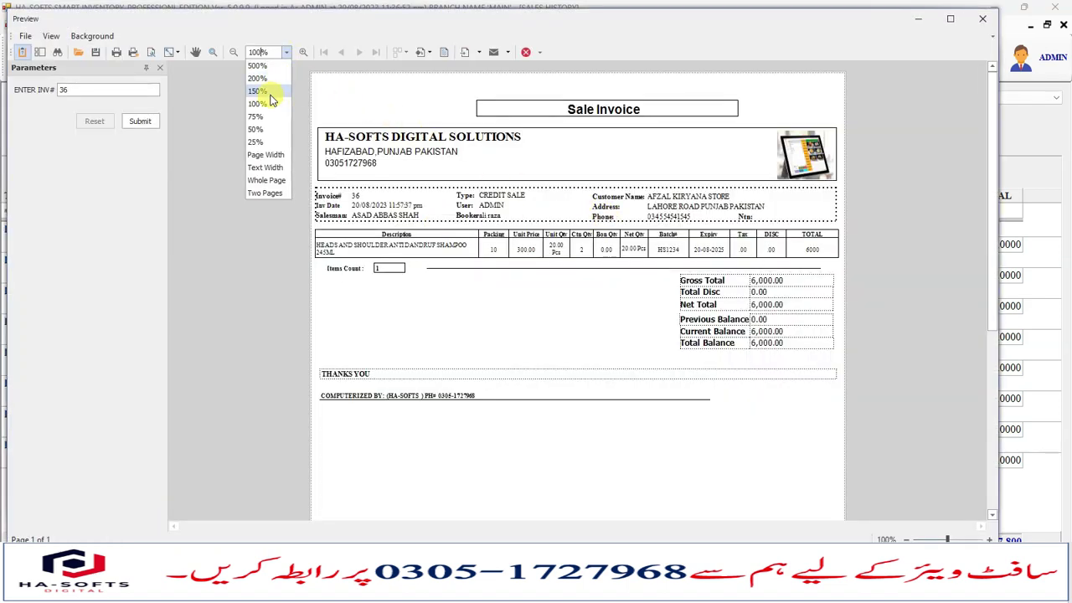
left_click(269, 92)
scroll(495, 246, "up", 2)
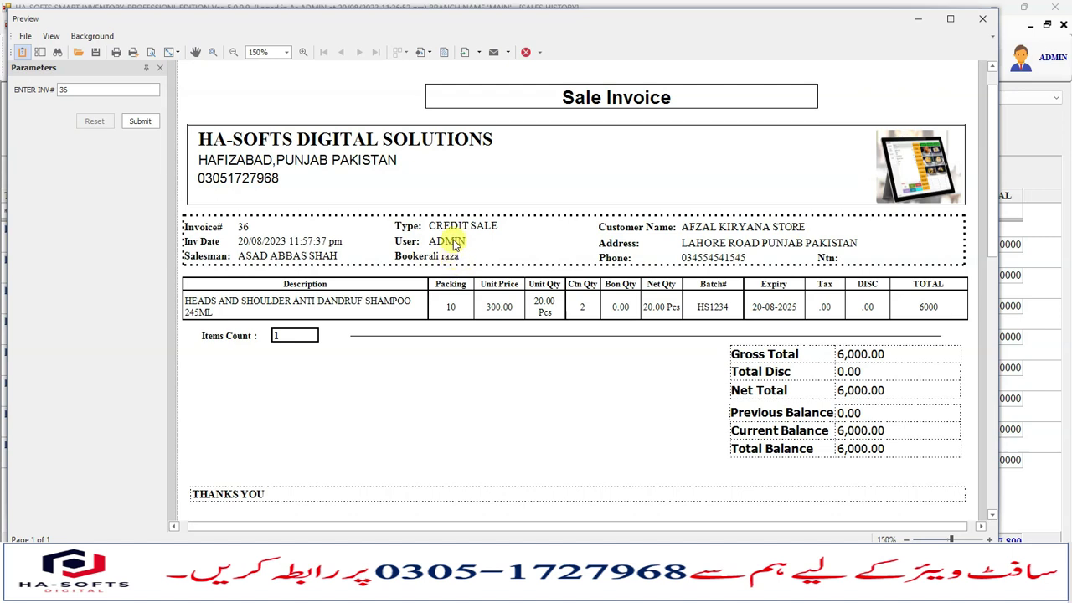
scroll(788, 322, "down", 1)
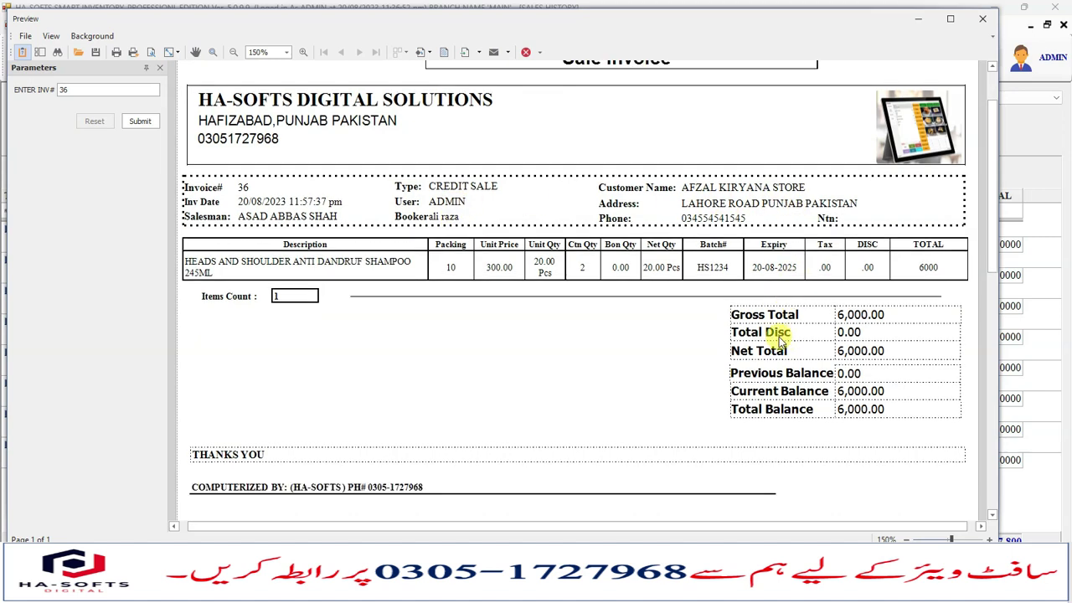
left_click(287, 52)
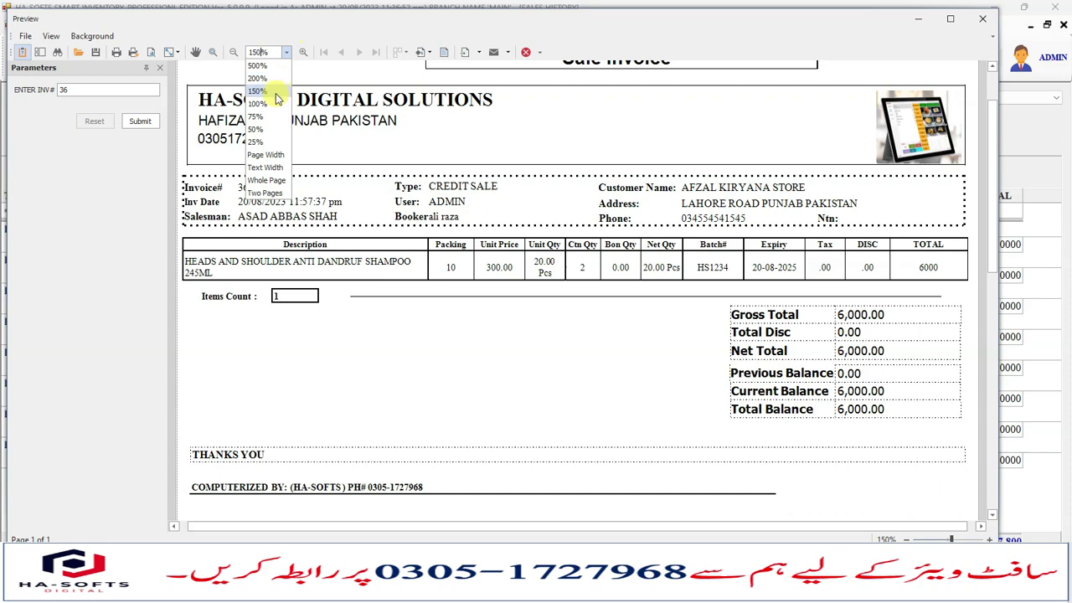
Enlarge the invoice 36 preview to 200% and pan across the page.
left_click(264, 80)
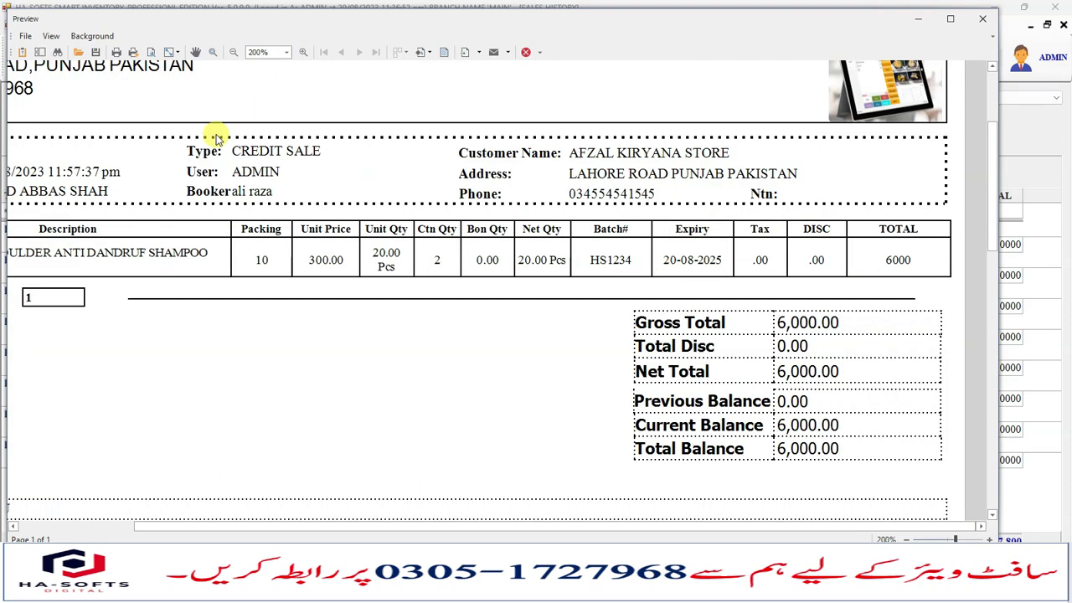
left_click_drag(463, 548, 369, 411)
scroll(371, 414, "left", 3)
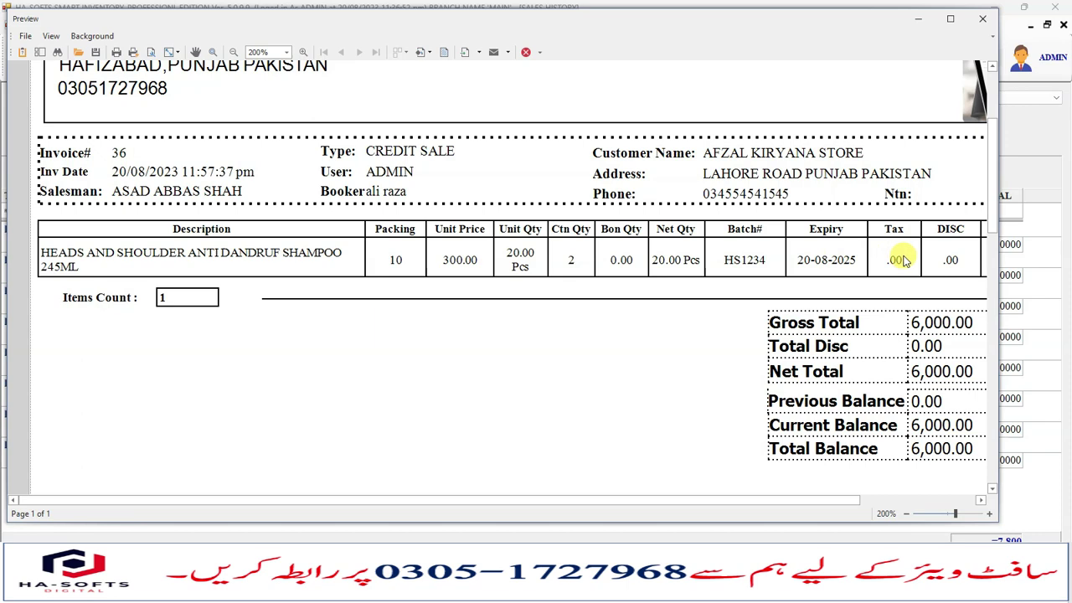
scroll(903, 261, "right", 3)
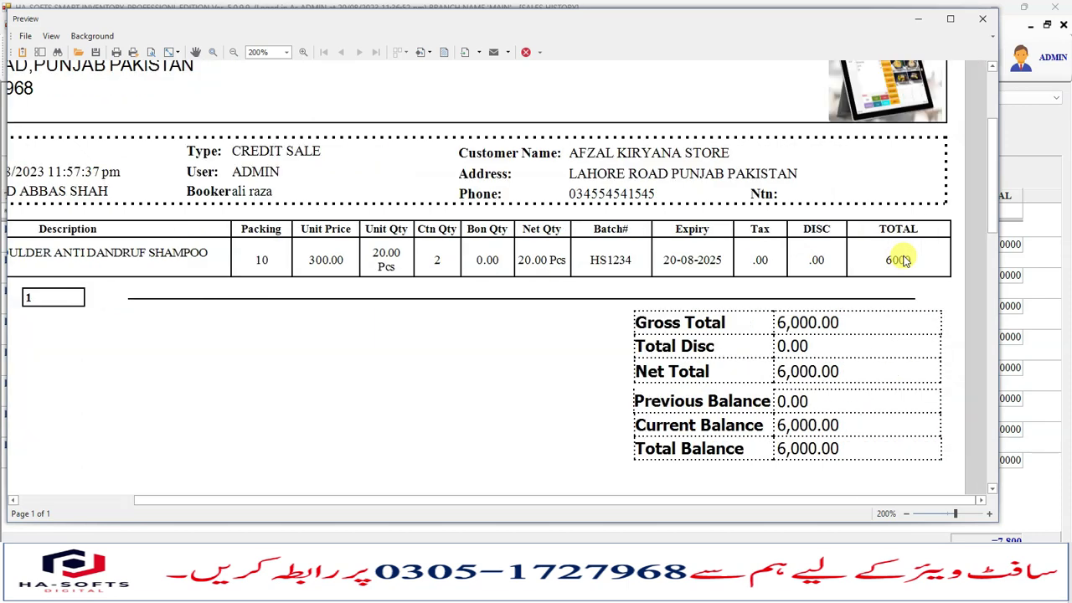
Point out Gross Total 6,000.00, Previous Balance 0.00 and Current Balance 6,000.00.
left_click(800, 324)
left_click(816, 358)
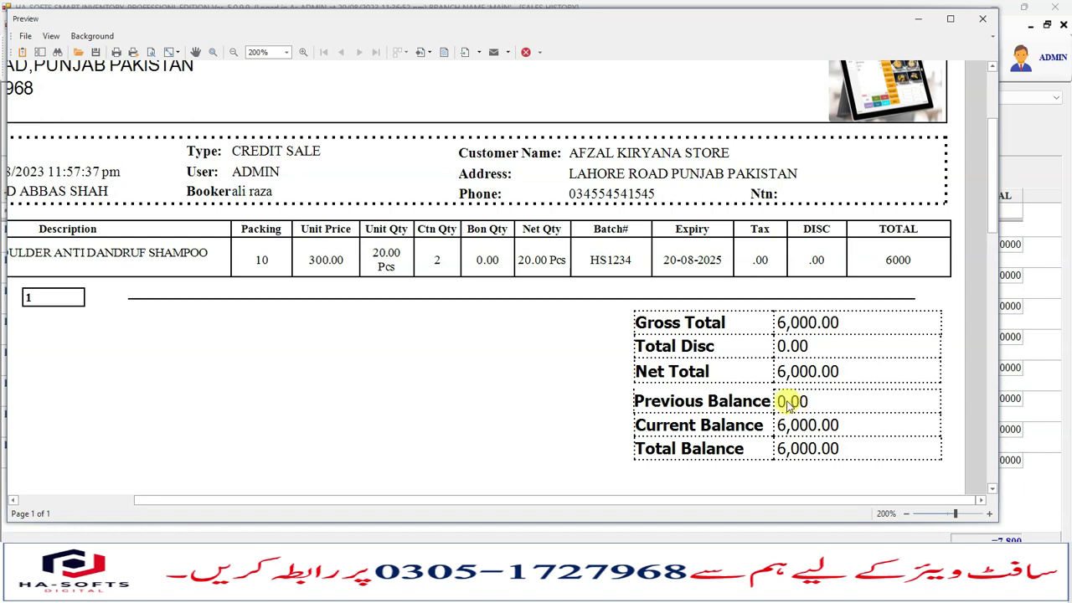
left_click(792, 405)
left_click(837, 406)
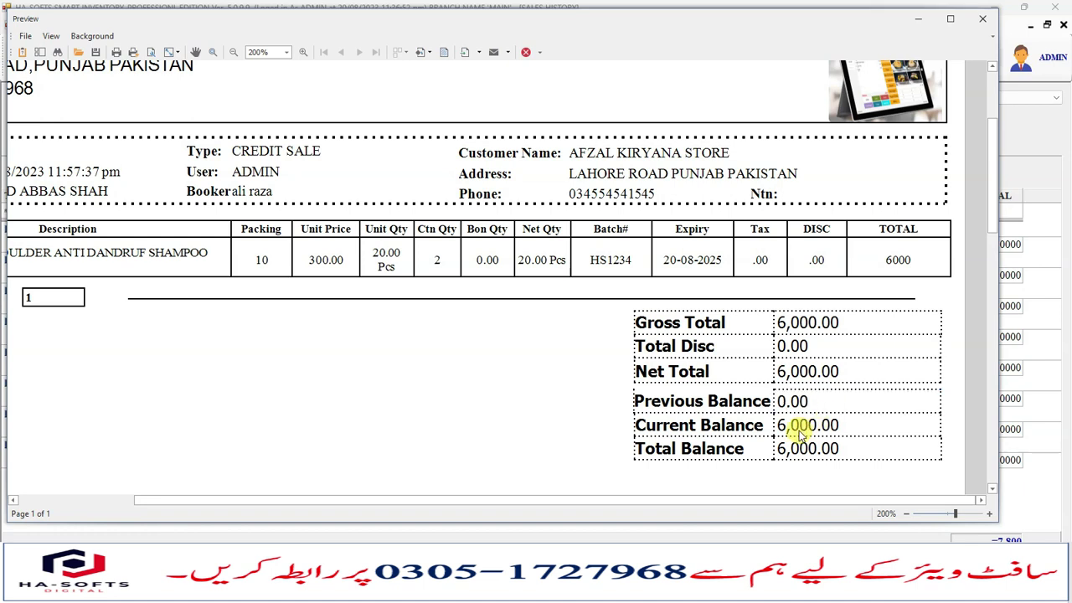
left_click(817, 426)
left_click(842, 426)
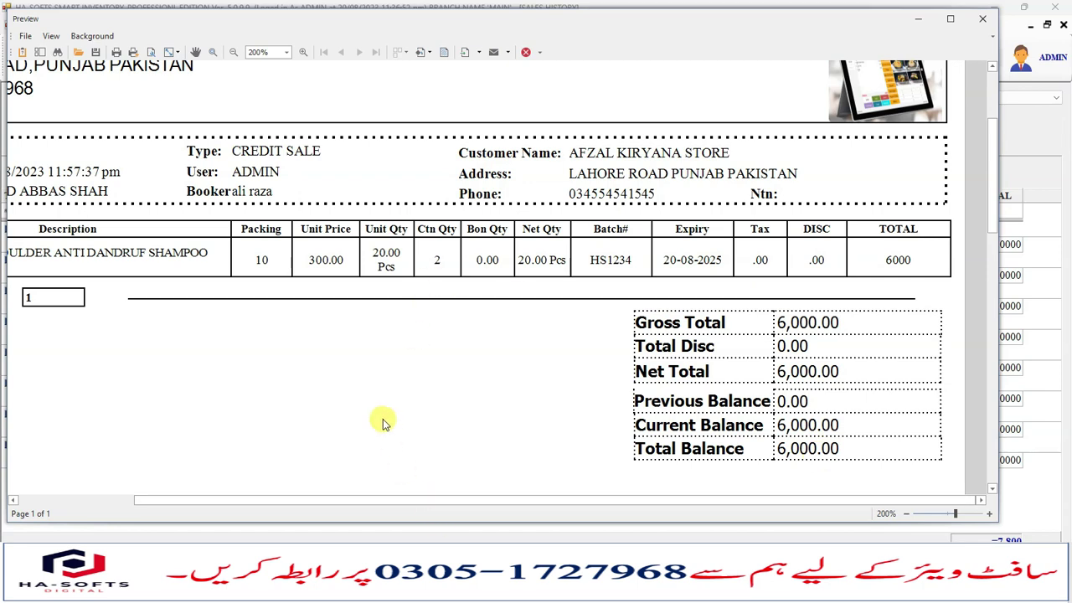
Finish reviewing the invoice and close the preview window.
scroll(328, 423, "down", 5)
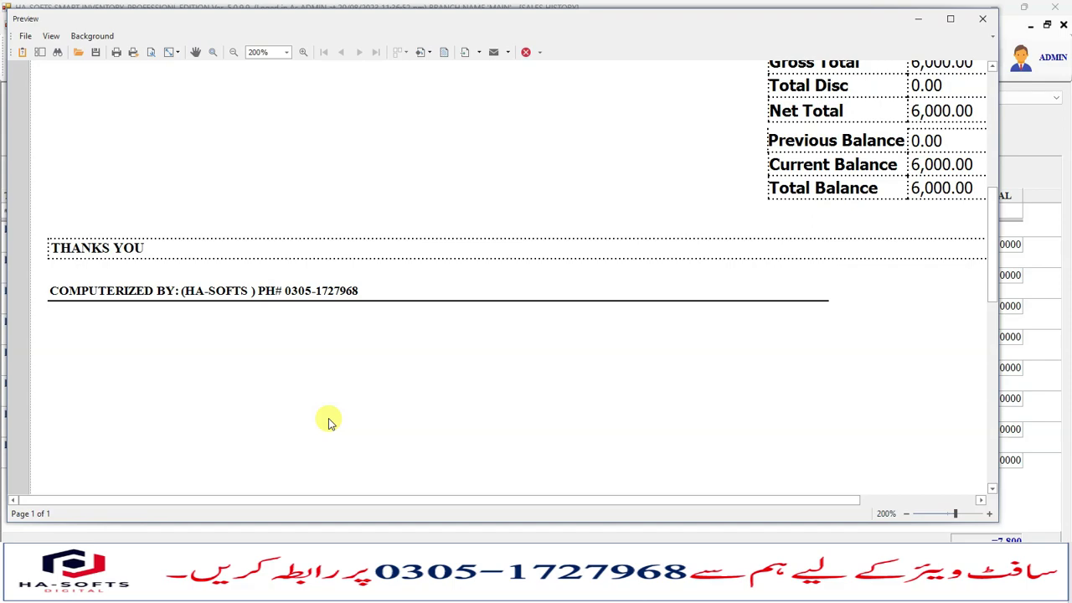
scroll(328, 423, "up", 3)
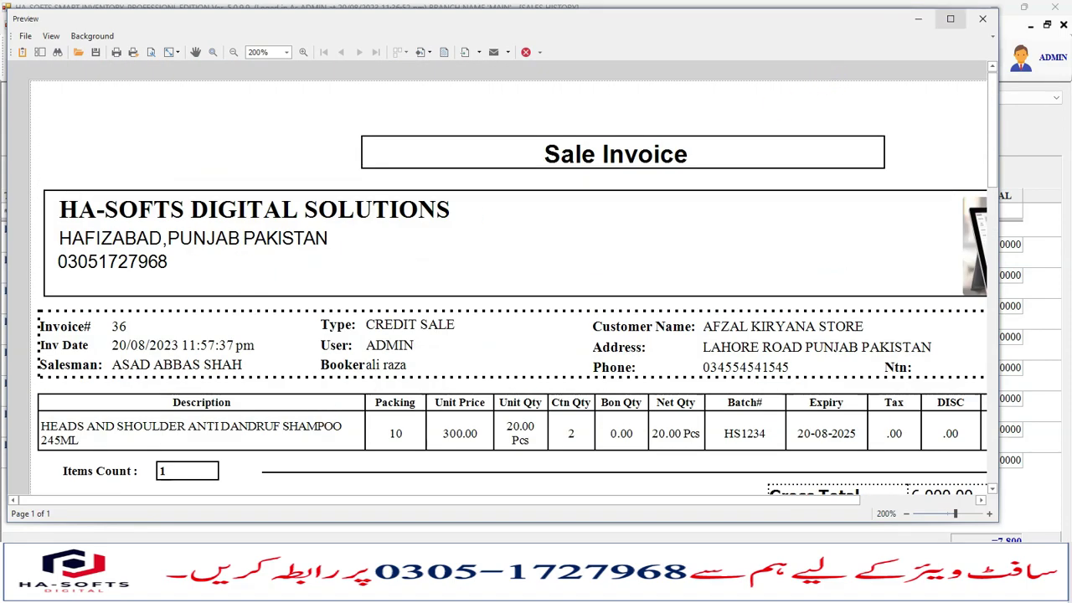
left_click(982, 18)
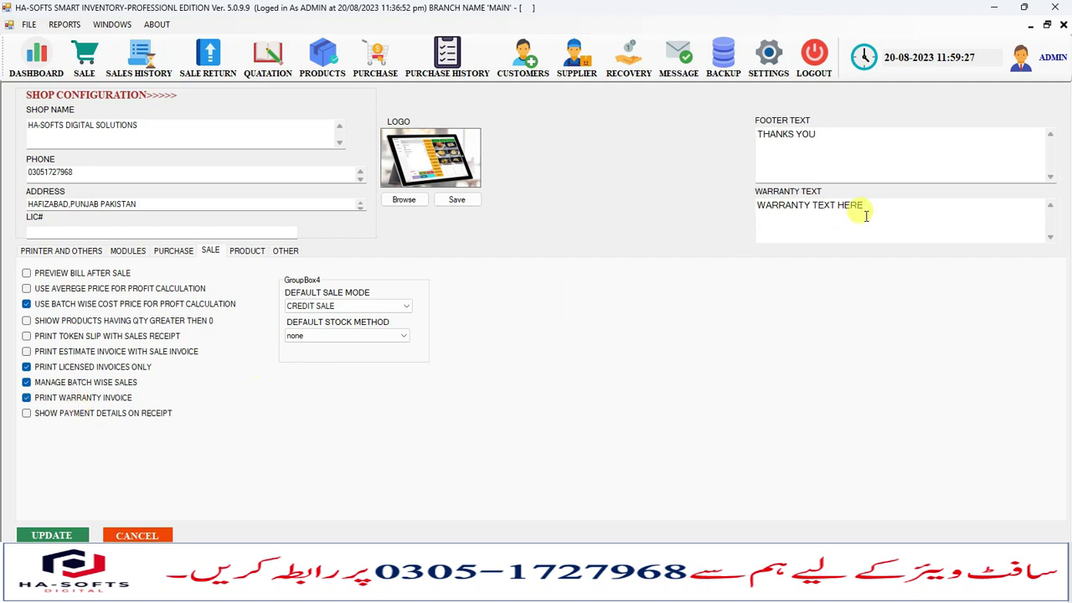
Save the shop sale settings, confirm the Data Updated message, and reopen Shop Configuration.
left_click(51, 535)
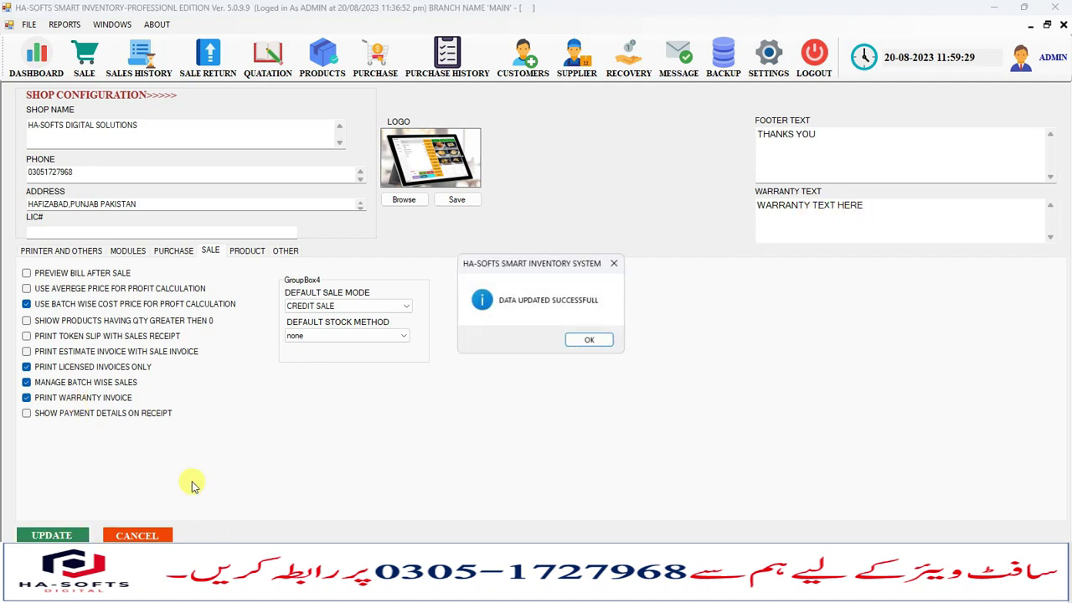
left_click(597, 341)
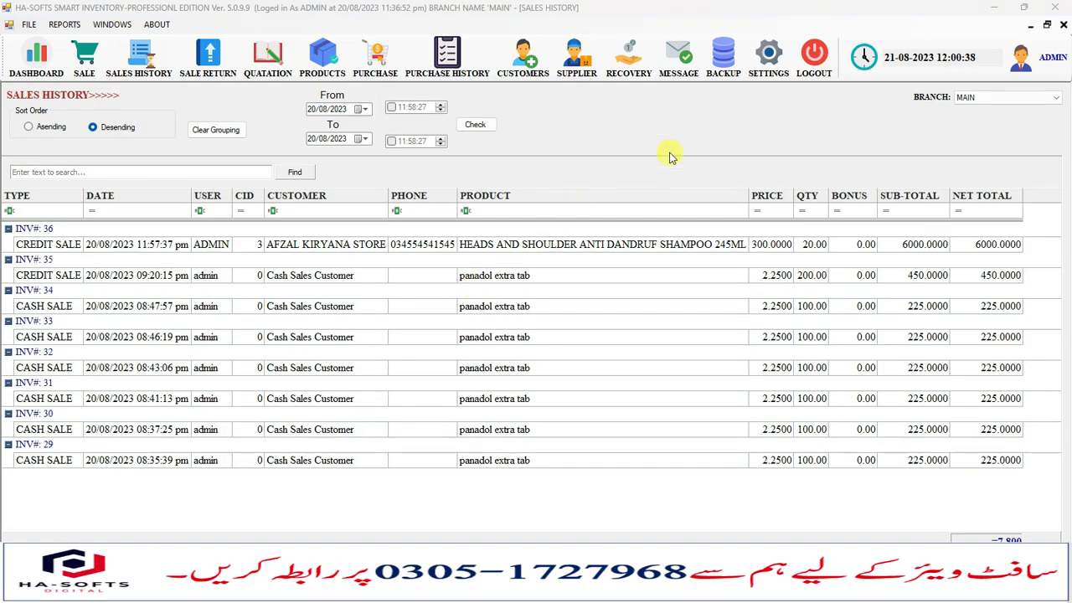
left_click(443, 245)
left_click(758, 80)
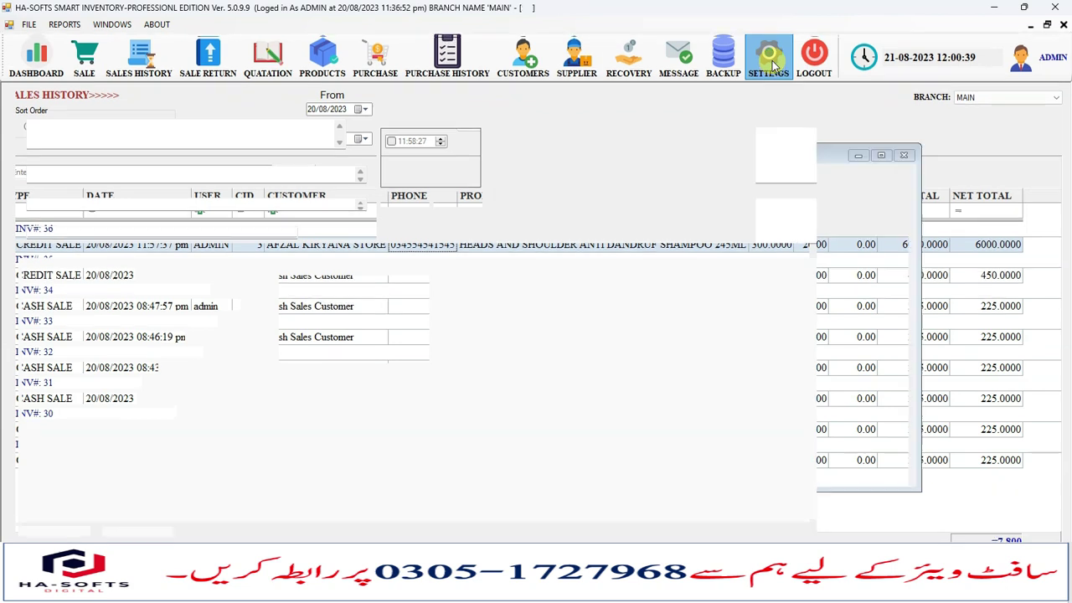
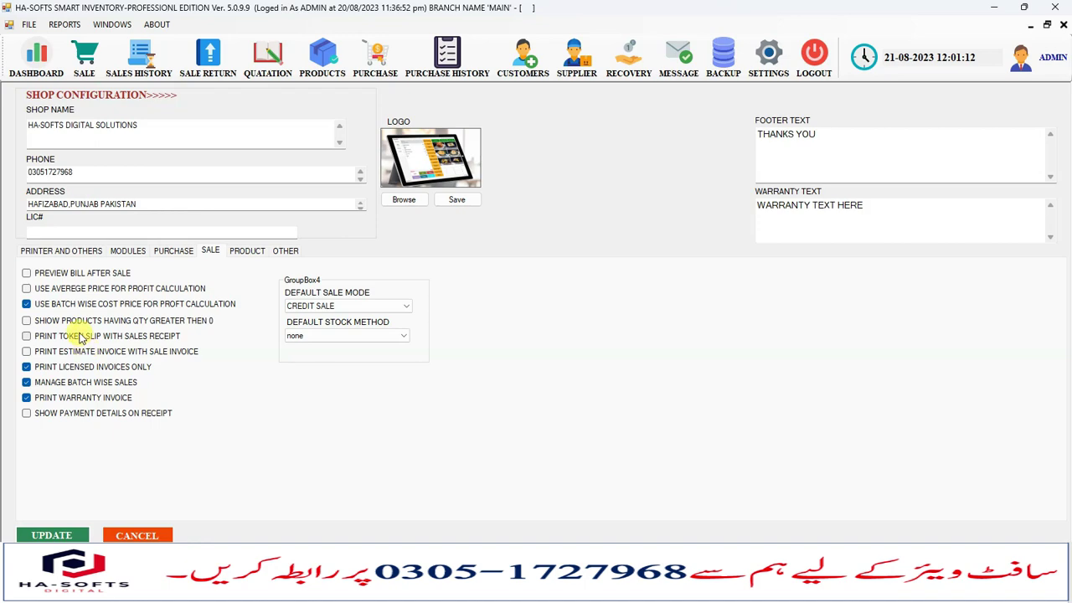
Save the sale settings and preview invoice 36's A4 invoice with its warranty and footer text.
left_click(38, 535)
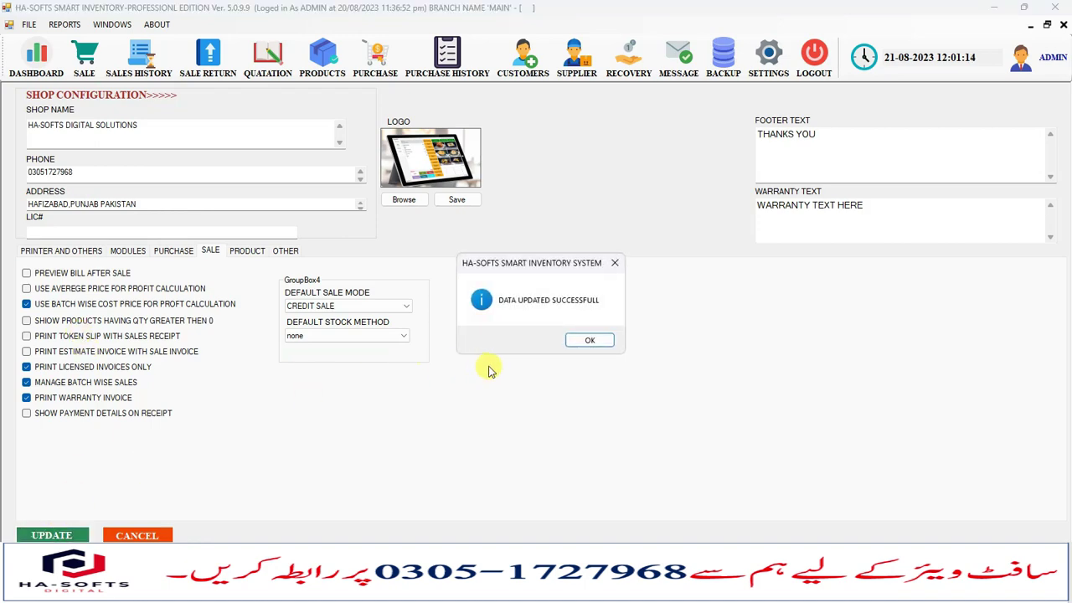
left_click(586, 340)
left_click(141, 63)
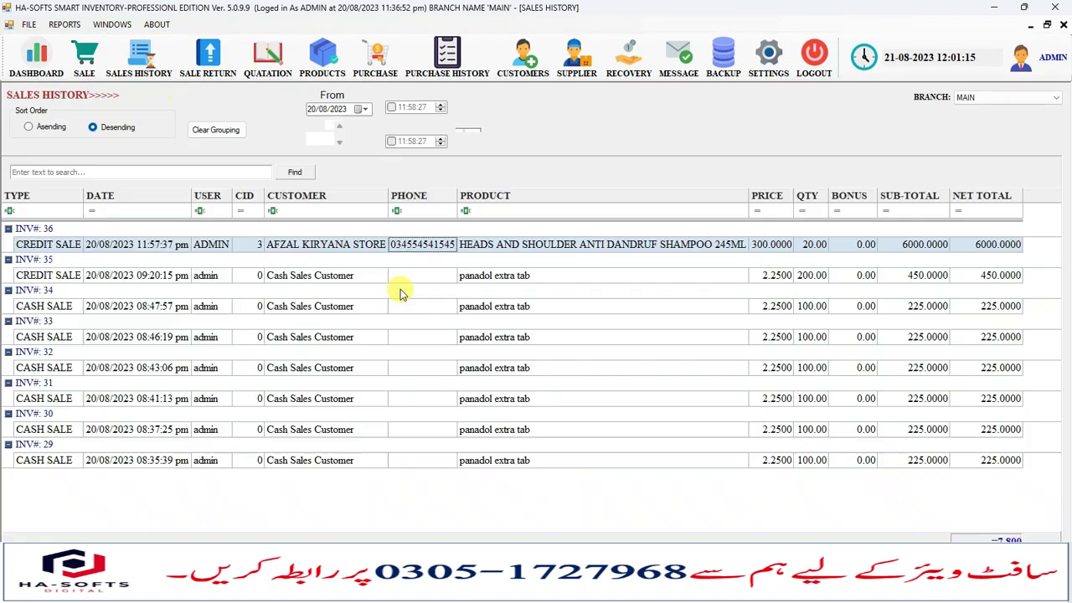
double_click(329, 252)
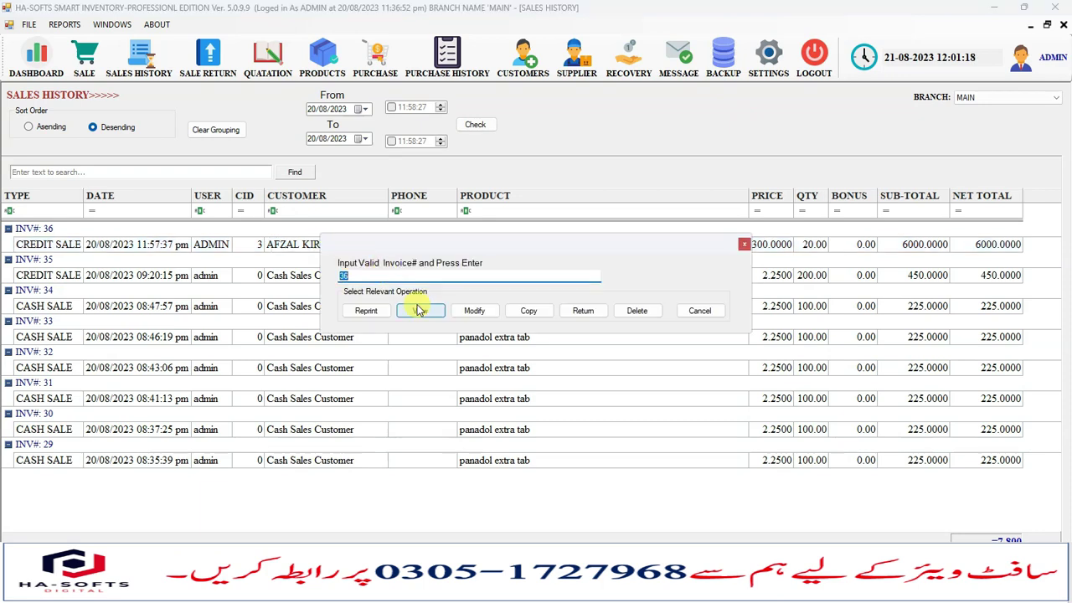
key("Return")
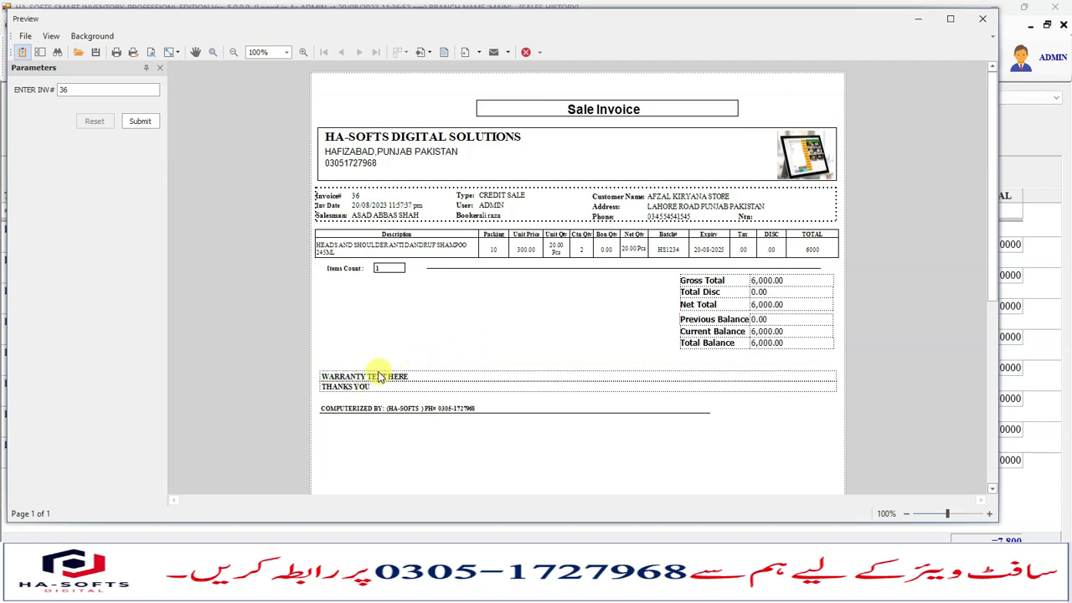
left_click(980, 23)
left_click(768, 55)
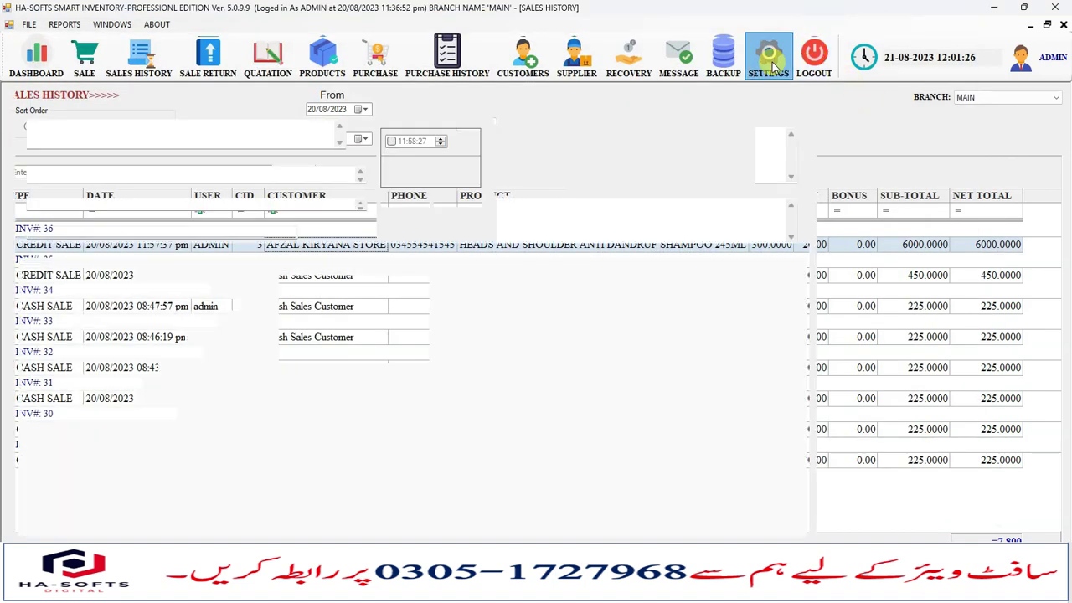
Highlight the warranty line and the 'THANKS YOU' footer text on invoice 36's preview.
left_click(882, 209)
left_click_drag(881, 210, 744, 206)
left_click(795, 206)
left_click_drag(879, 206, 759, 206)
left_click(810, 210)
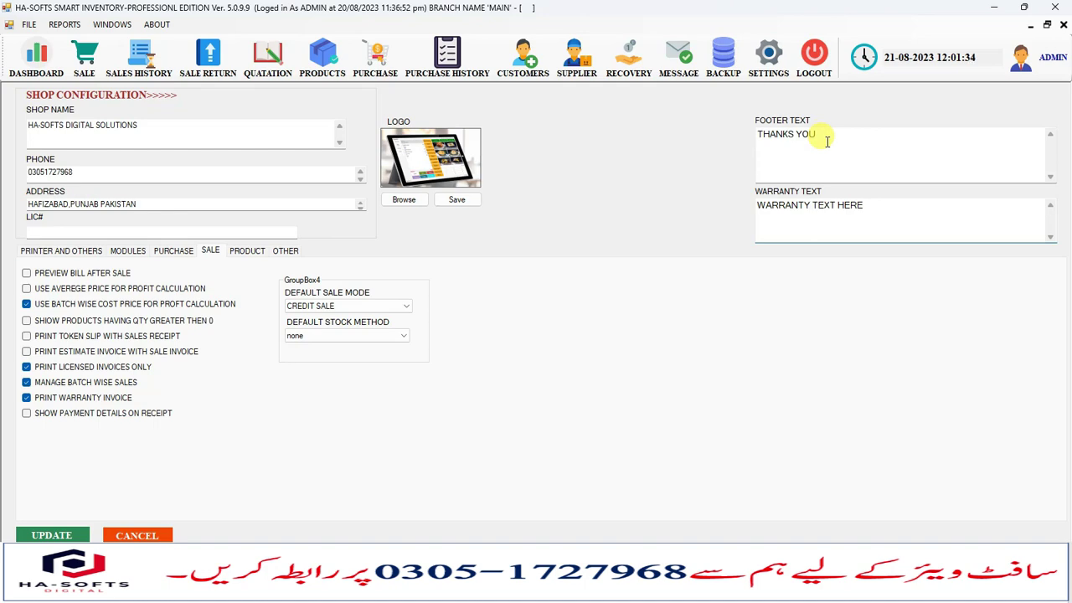
left_click_drag(827, 141, 743, 134)
left_click(138, 57)
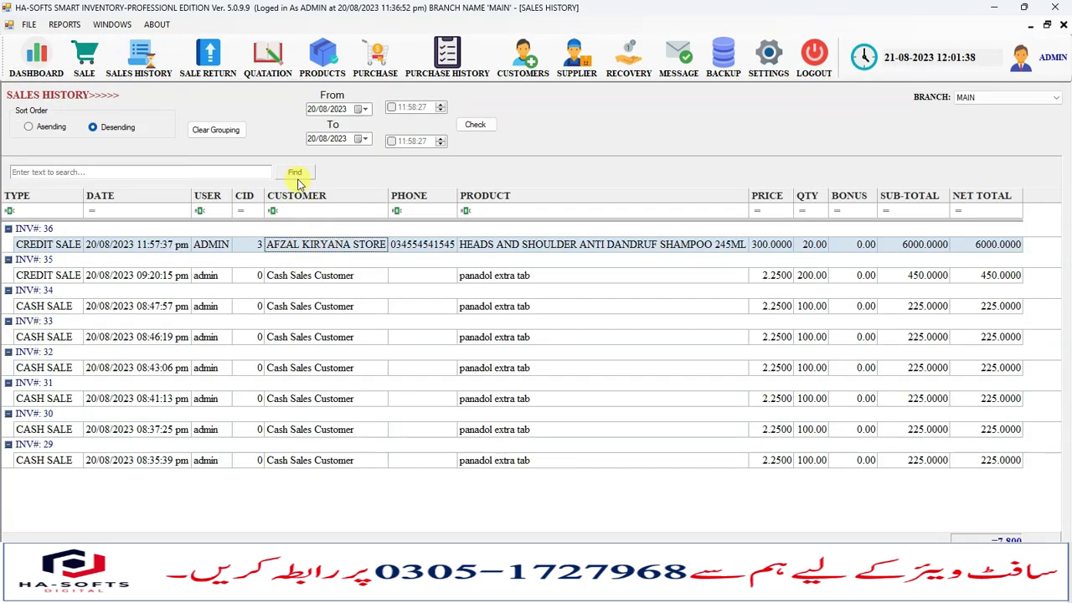
Set the receipt template to A4 NORMAL RECEIPT and save the settings.
left_click(768, 57)
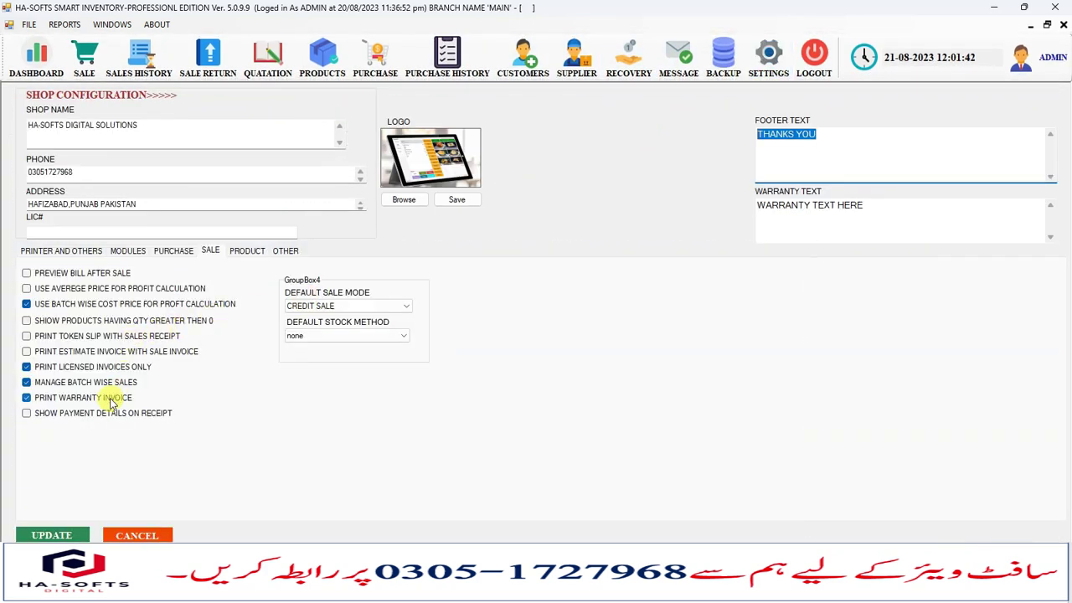
left_click(76, 255)
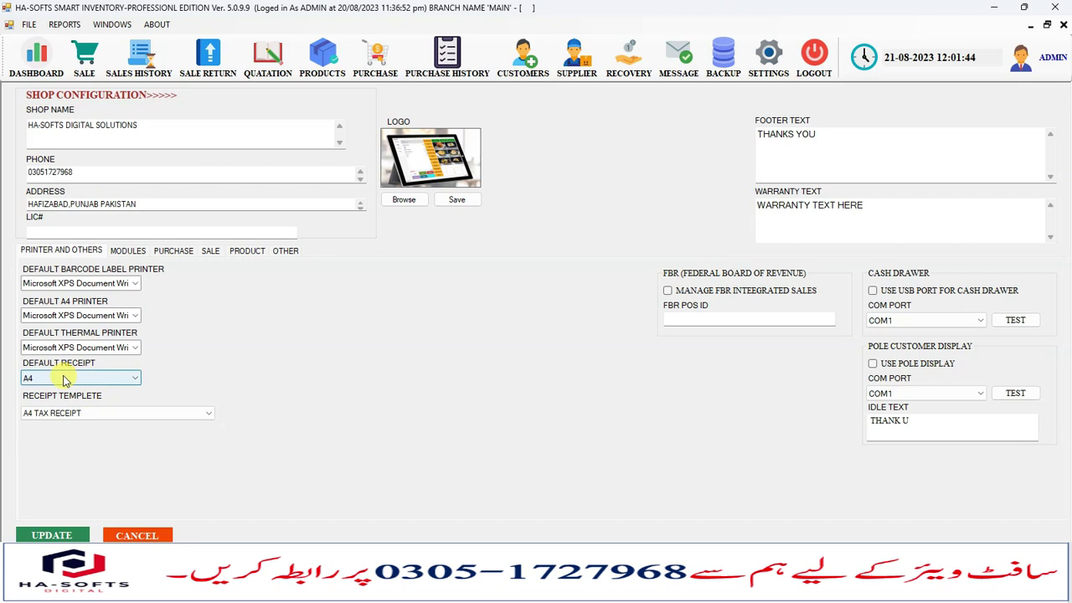
left_click(76, 413)
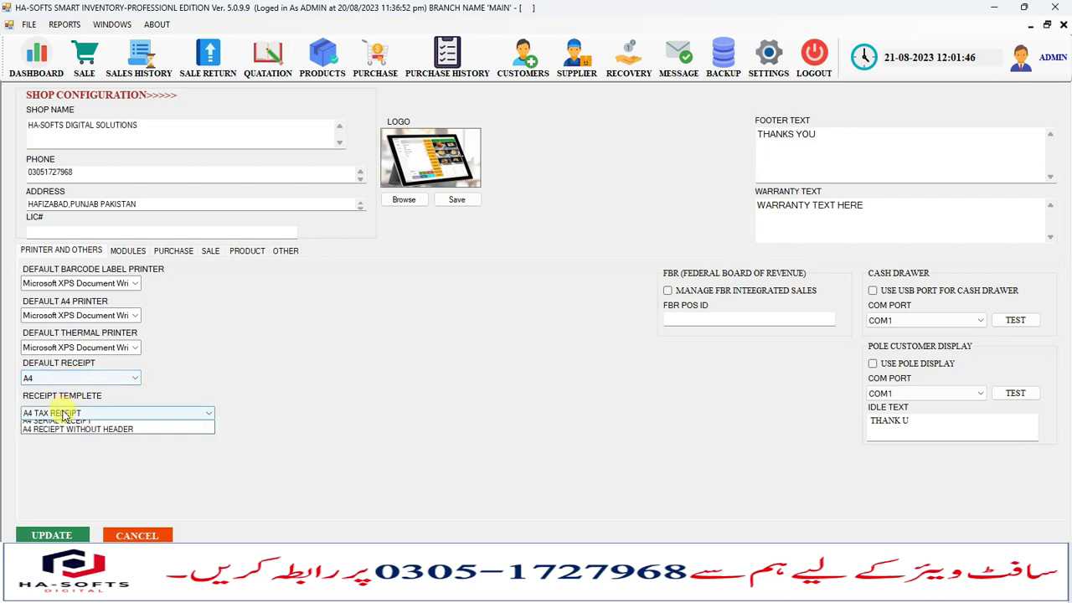
left_click(62, 434)
left_click(55, 535)
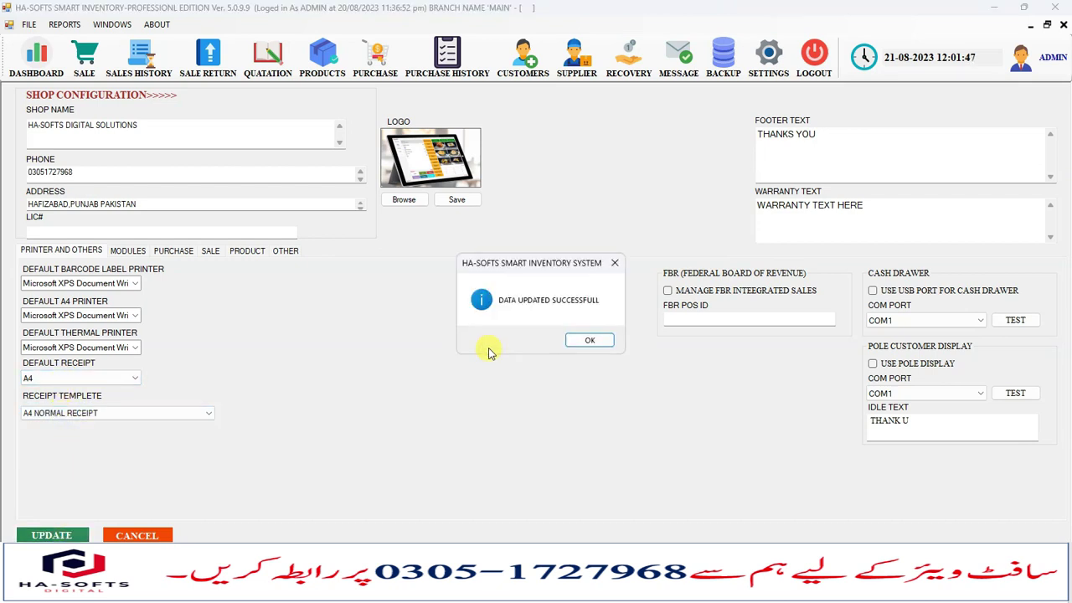
left_click(589, 344)
Preview invoice 36 with the new template at 150% zoom, then close it.
left_click(139, 59)
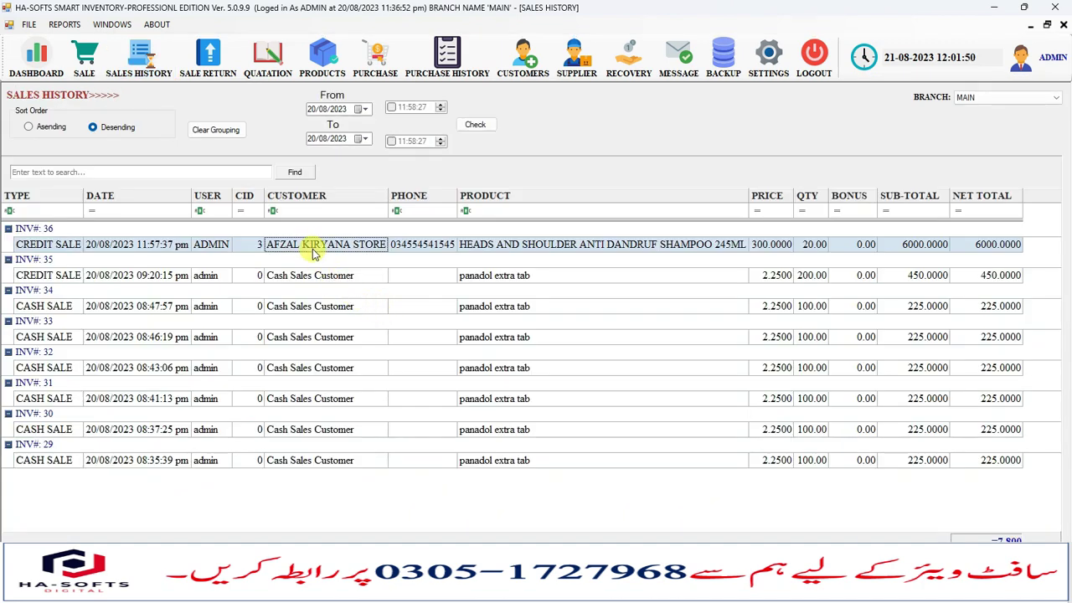
double_click(314, 254)
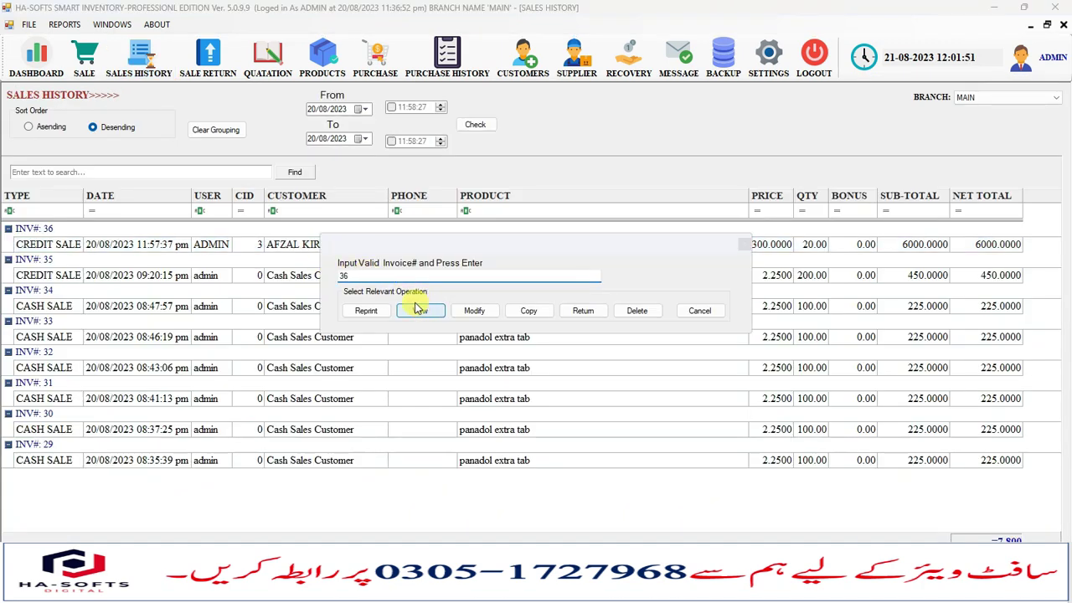
left_click(419, 309)
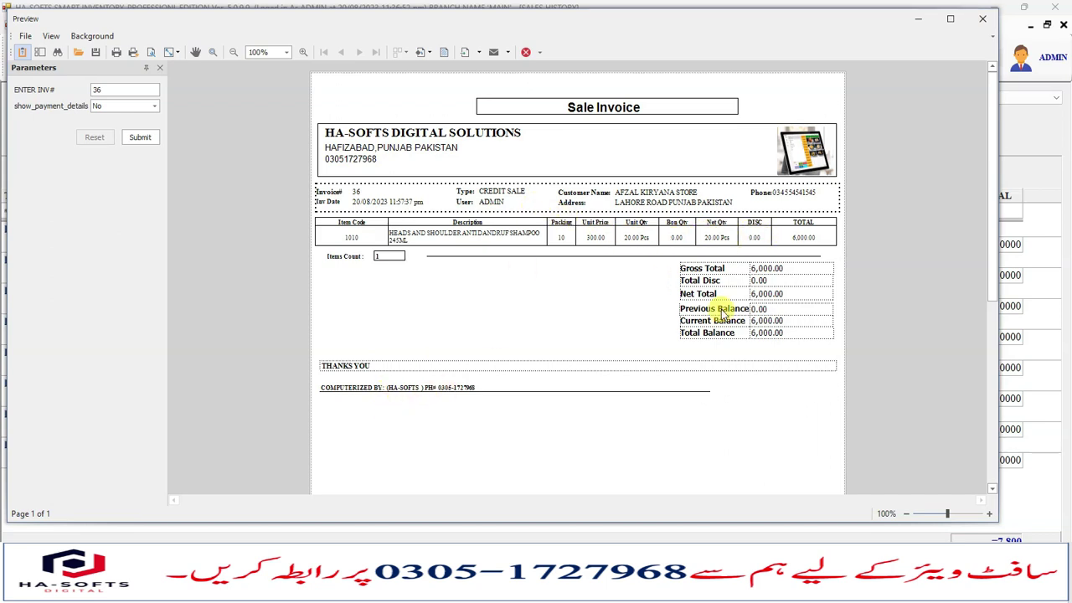
left_click(286, 52)
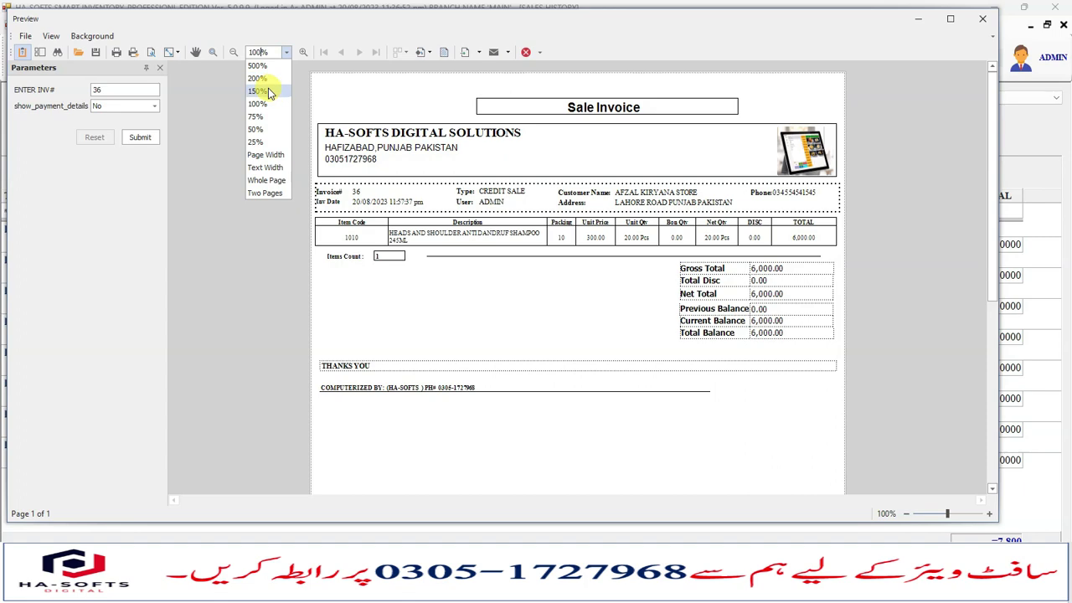
left_click(270, 90)
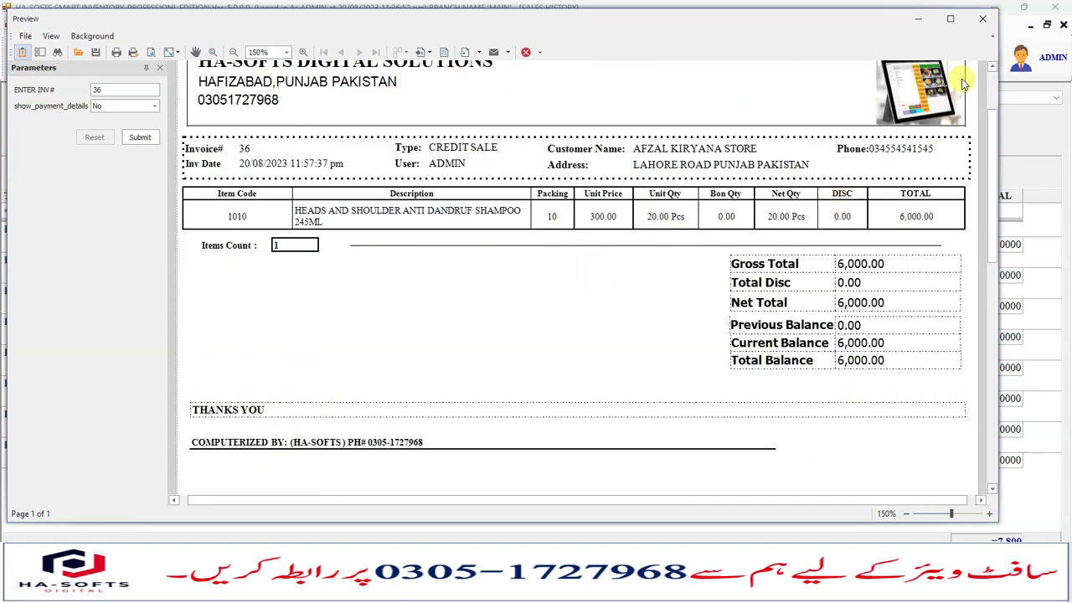
left_click(983, 18)
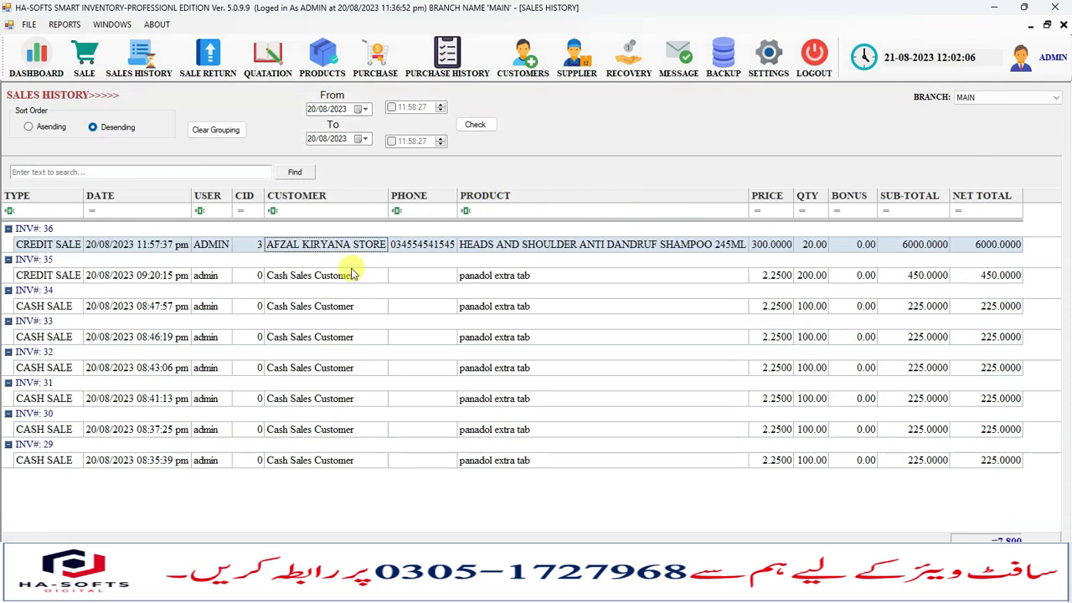
Set the default receipt to POS THERMAL and save the settings.
left_click(765, 58)
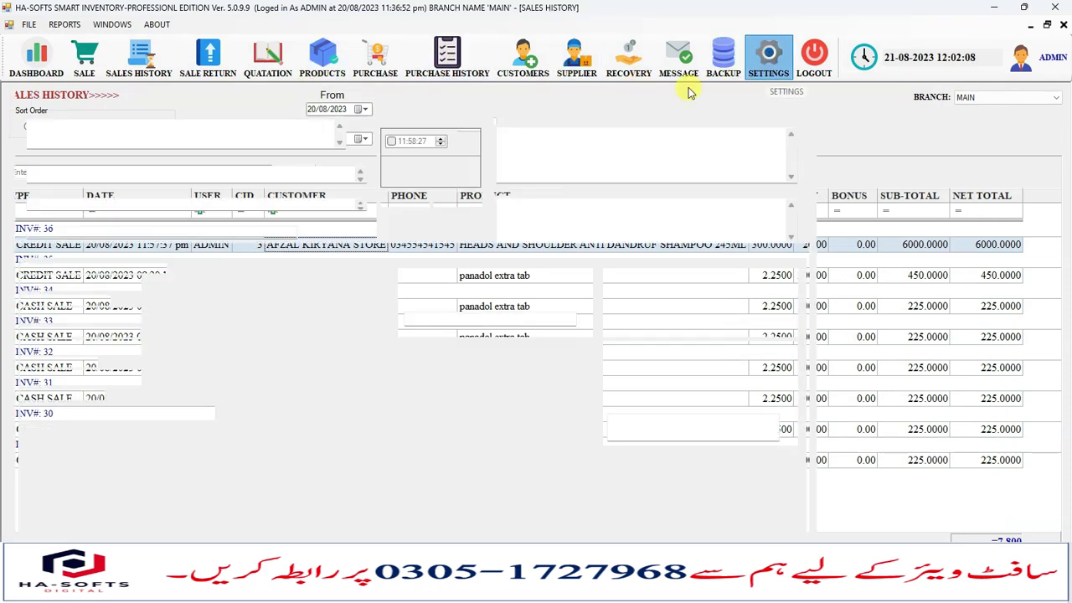
left_click(82, 379)
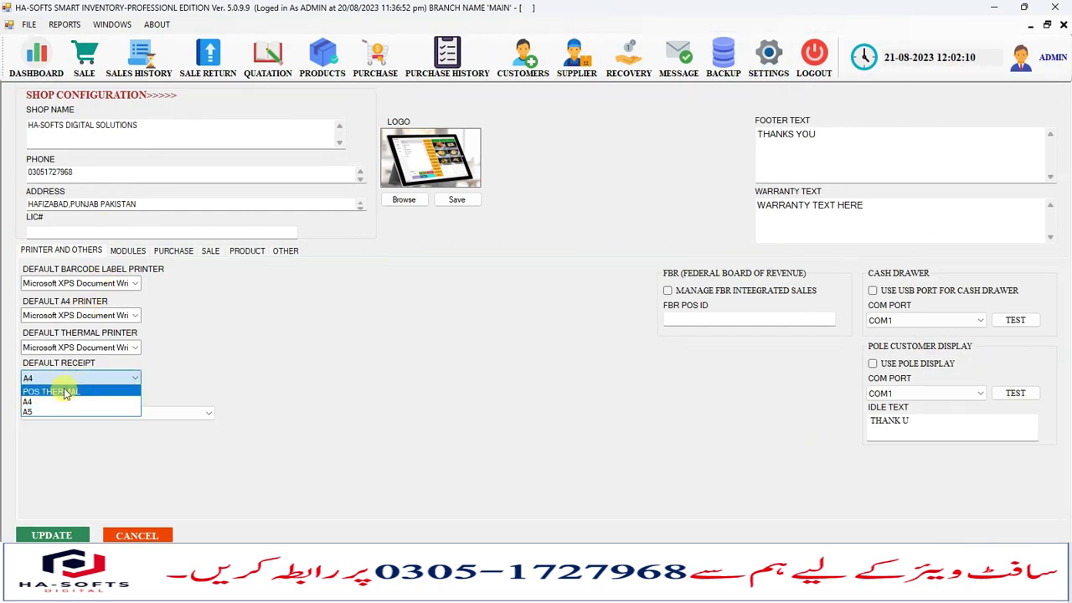
left_click(52, 391)
left_click(51, 536)
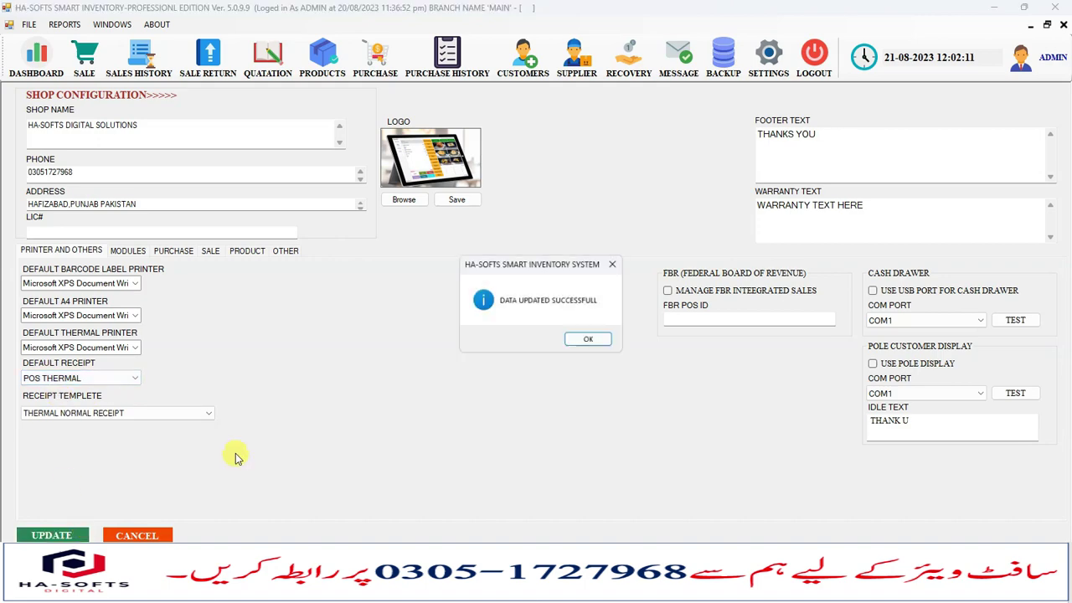
left_click(603, 341)
Preview invoice 35 as a narrow thermal sale slip at 150%, reviewing its header and items.
left_click(139, 57)
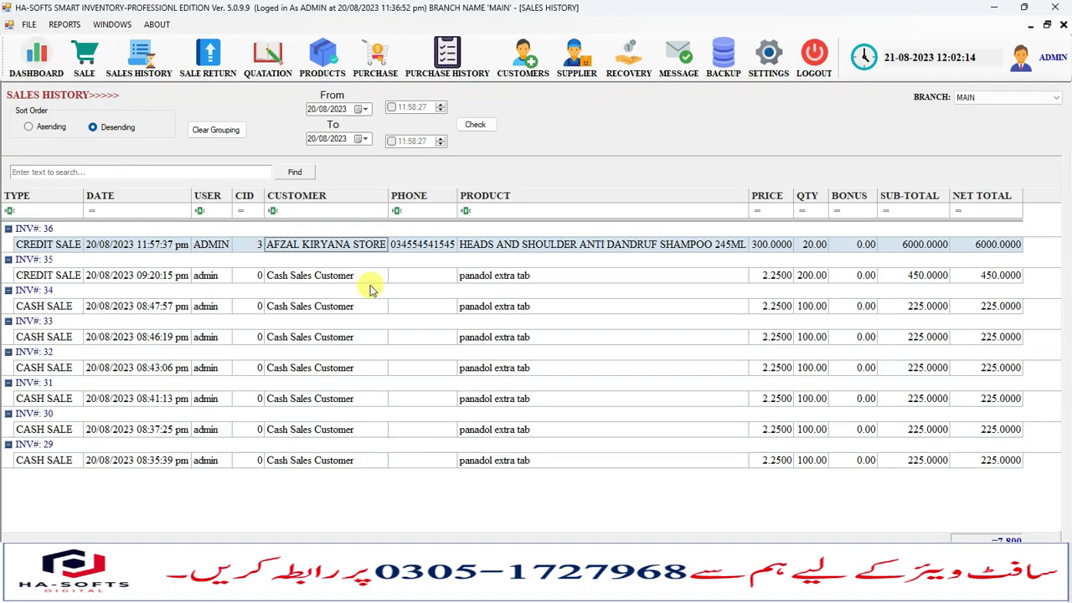
left_click(360, 277)
double_click(360, 277)
key("Return")
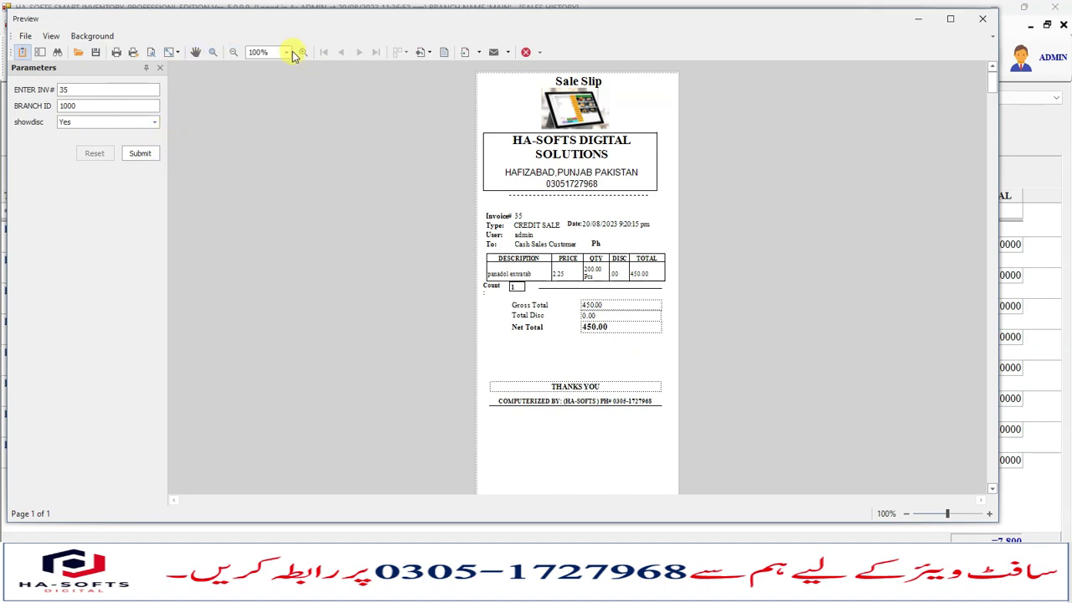
left_click(285, 52)
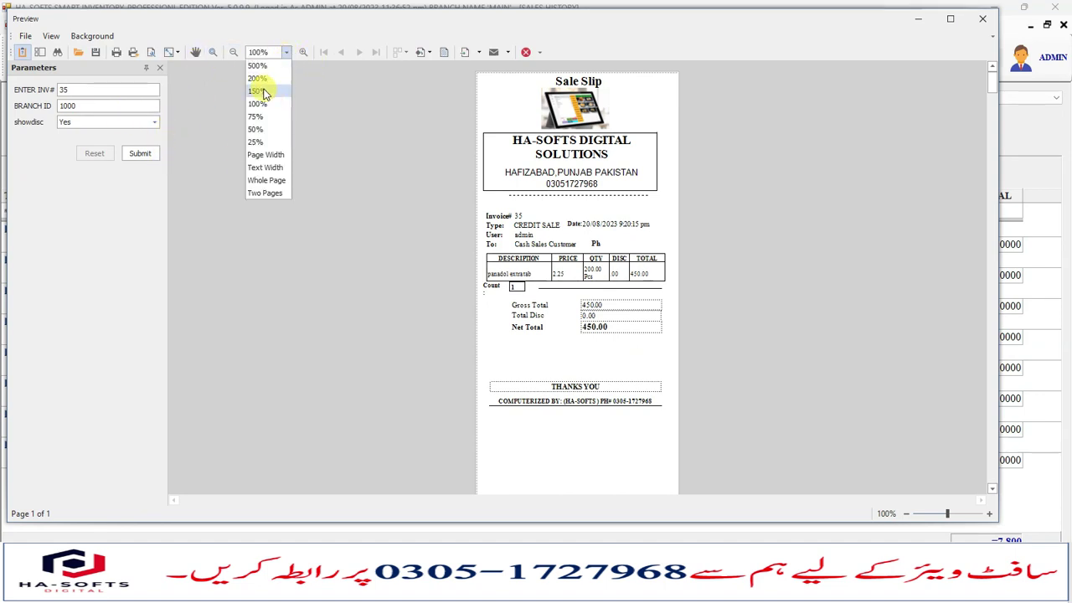
left_click(265, 90)
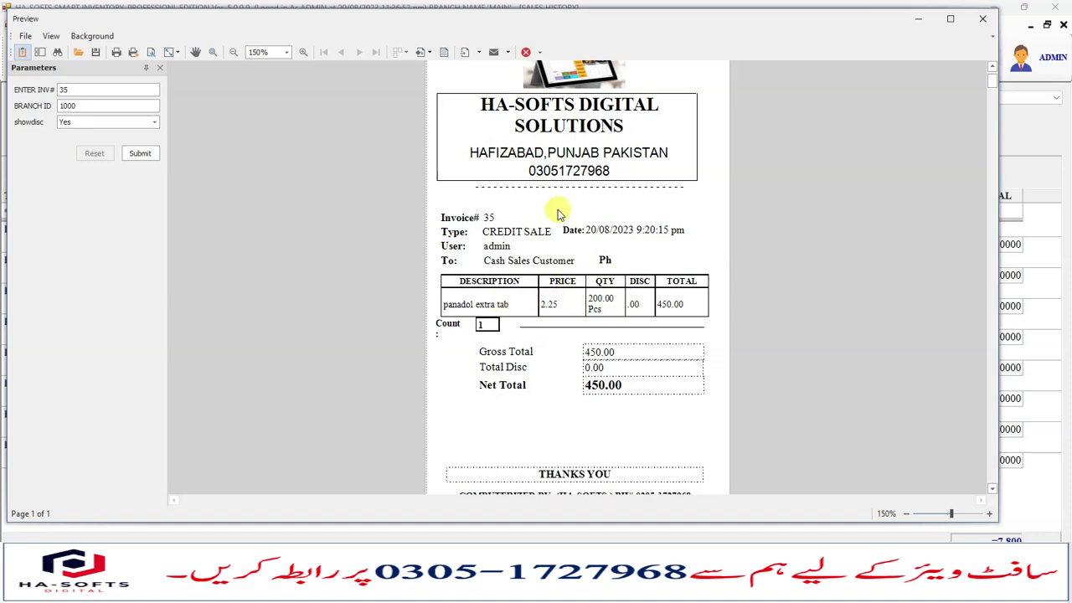
left_click_drag(516, 163, 603, 314)
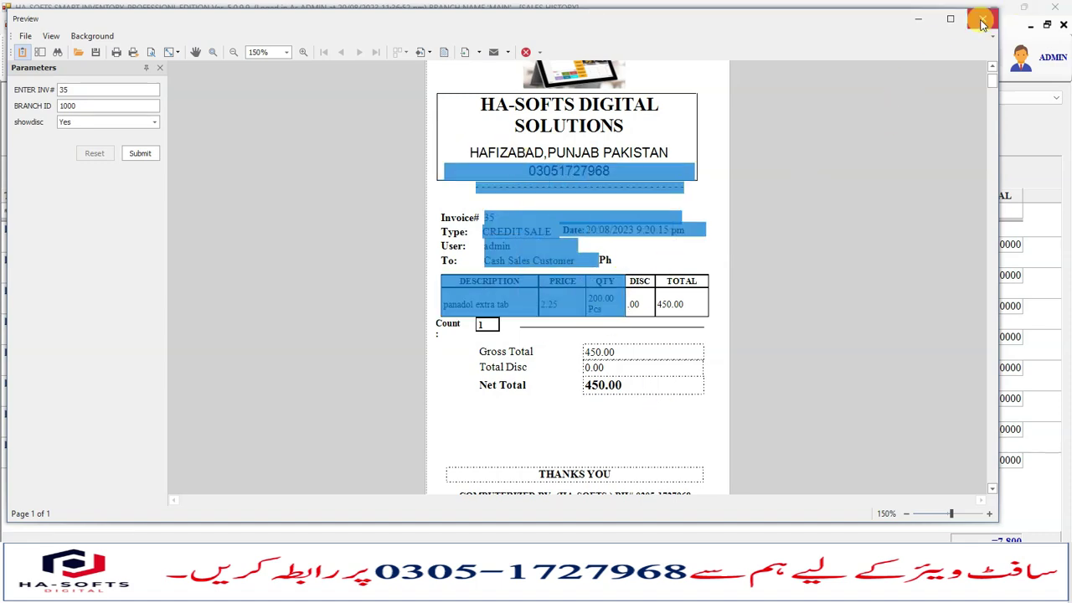
left_click(983, 18)
left_click(768, 54)
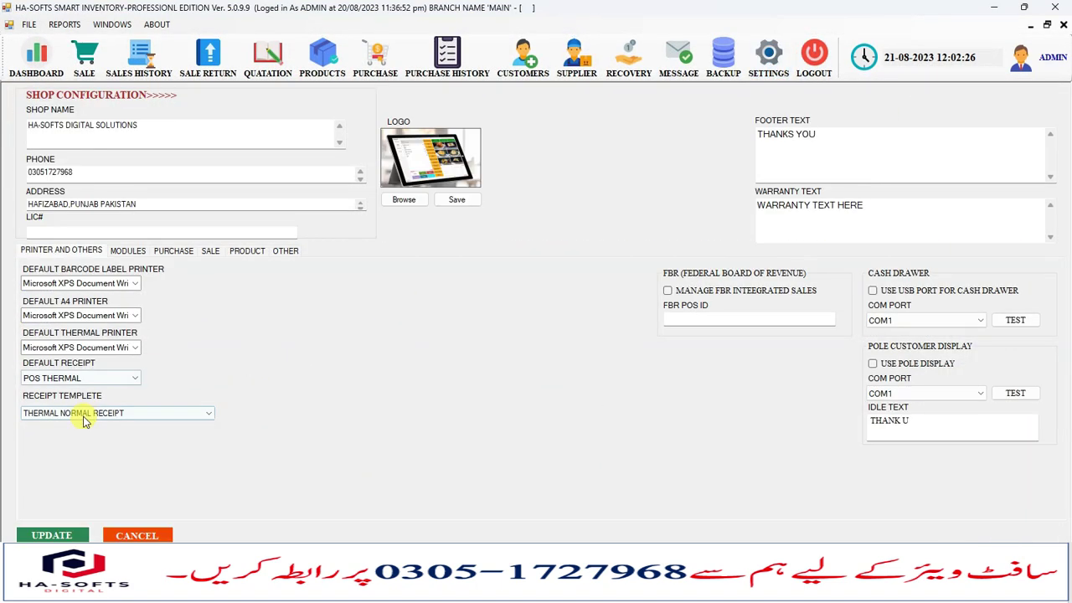
Turn on Show Payment Details on Receipt in the sale settings and save.
left_click(284, 249)
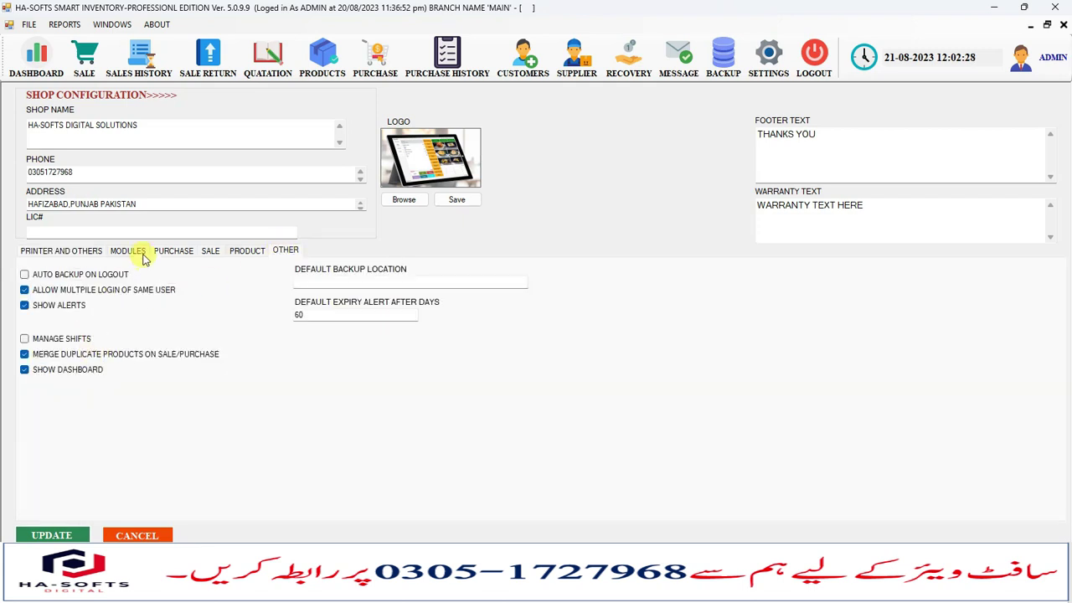
left_click(208, 251)
left_click(55, 420)
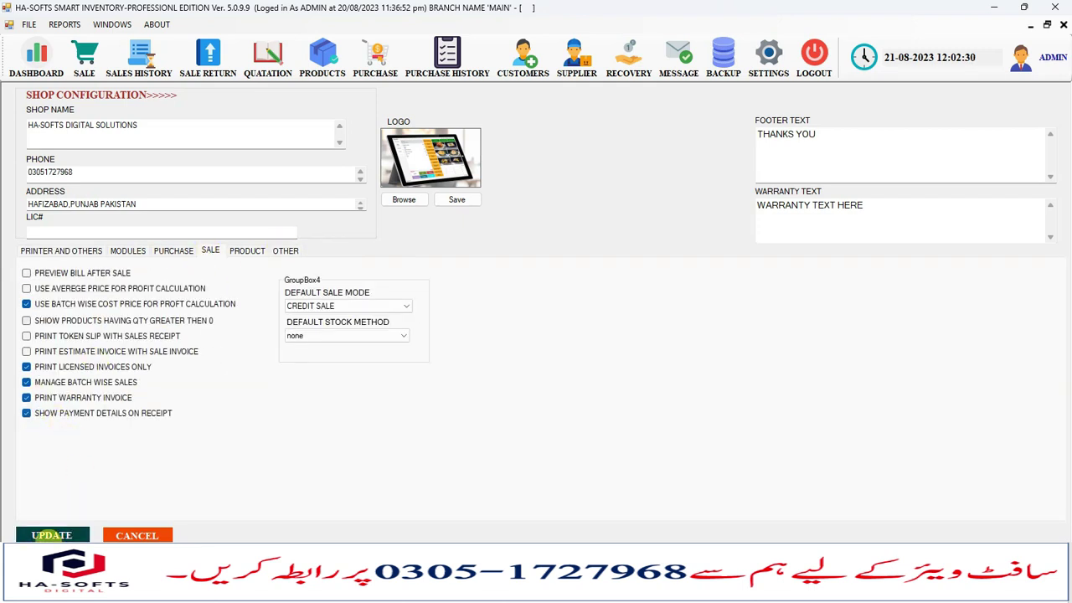
left_click(52, 534)
left_click(586, 339)
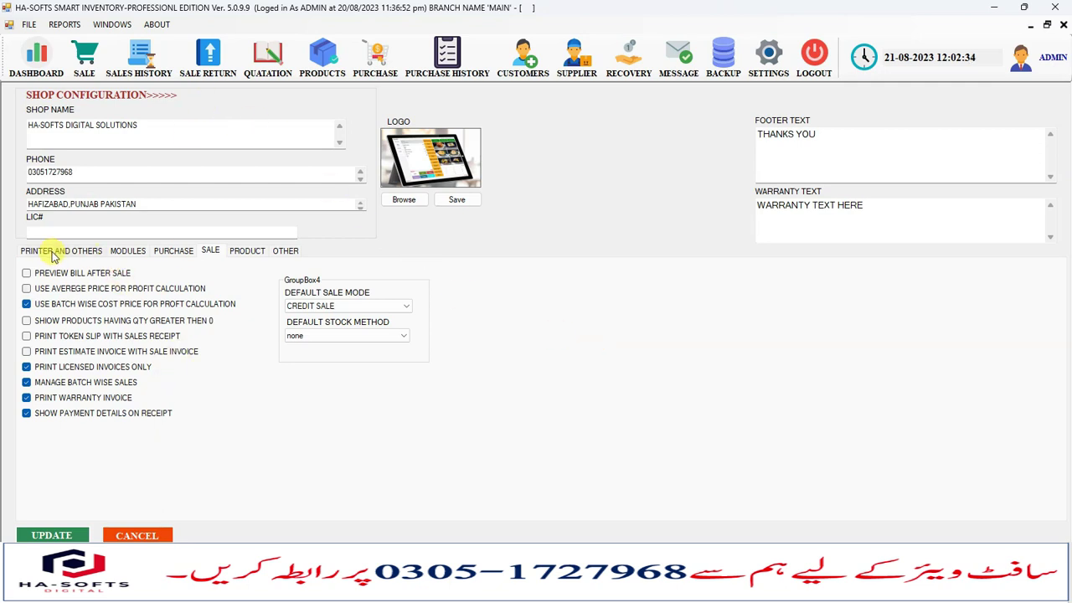
Set the default receipt to A4 with the A4 TAX RECEIPT template and save.
left_click(50, 250)
left_click(100, 377)
left_click(70, 401)
left_click(78, 412)
left_click(71, 427)
left_click(82, 536)
left_click(589, 336)
Preview invoice 35 at 150% as an Estimate Invoice totalling 450.00, then close it.
left_click(148, 77)
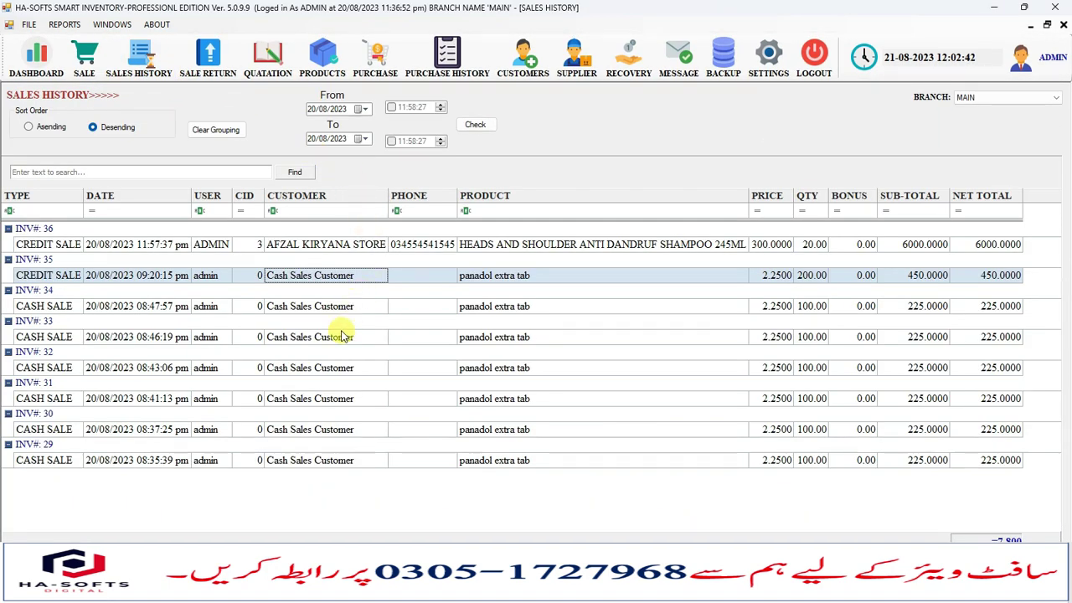
double_click(316, 283)
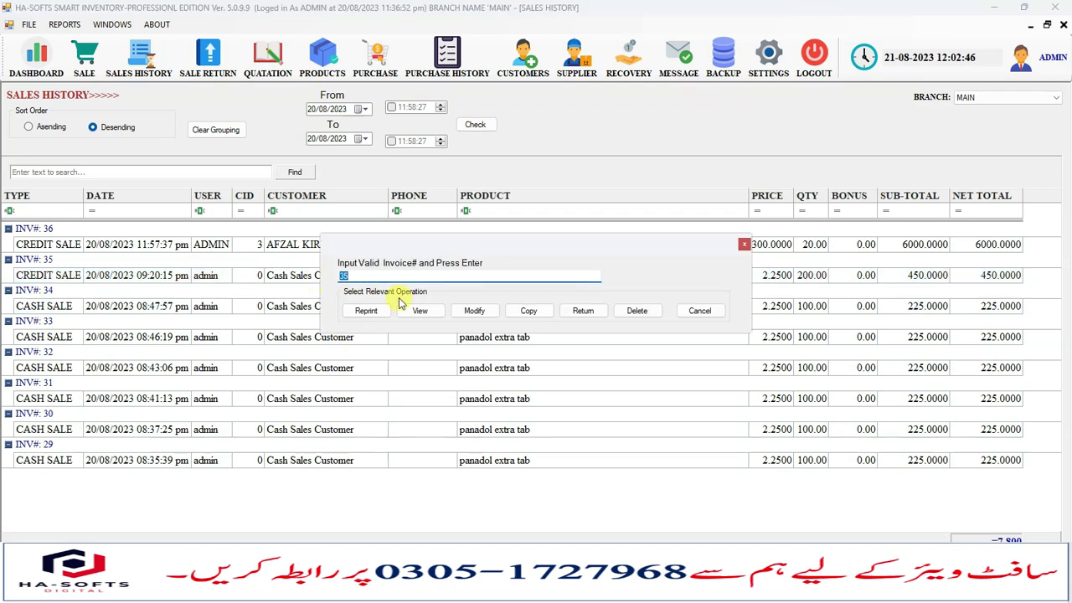
left_click(419, 308)
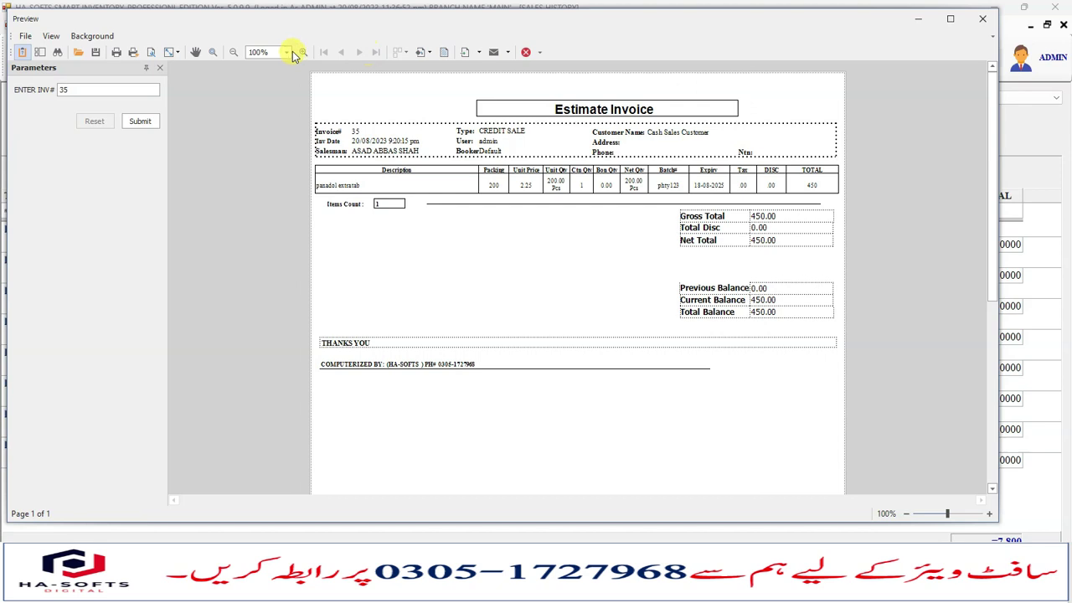
left_click(286, 52)
left_click(260, 91)
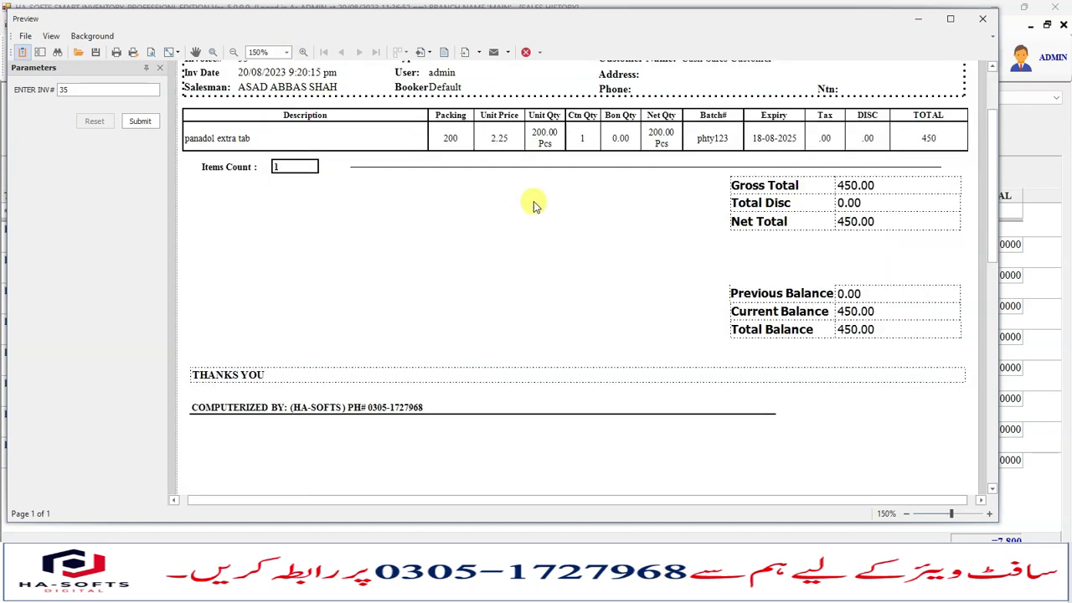
scroll(553, 193, "up", 2)
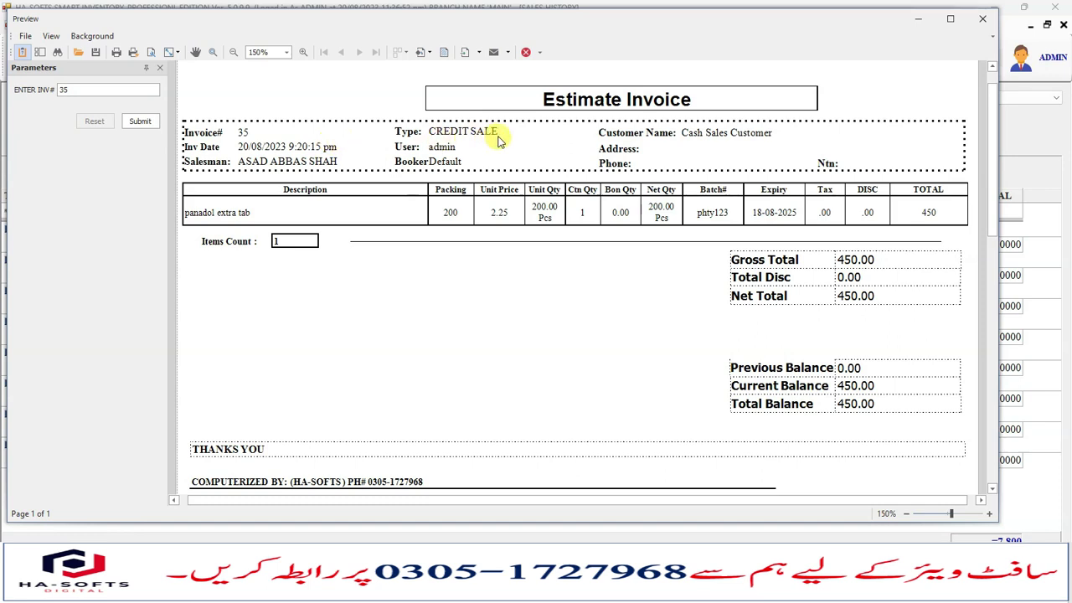
scroll(394, 397, "down", 1)
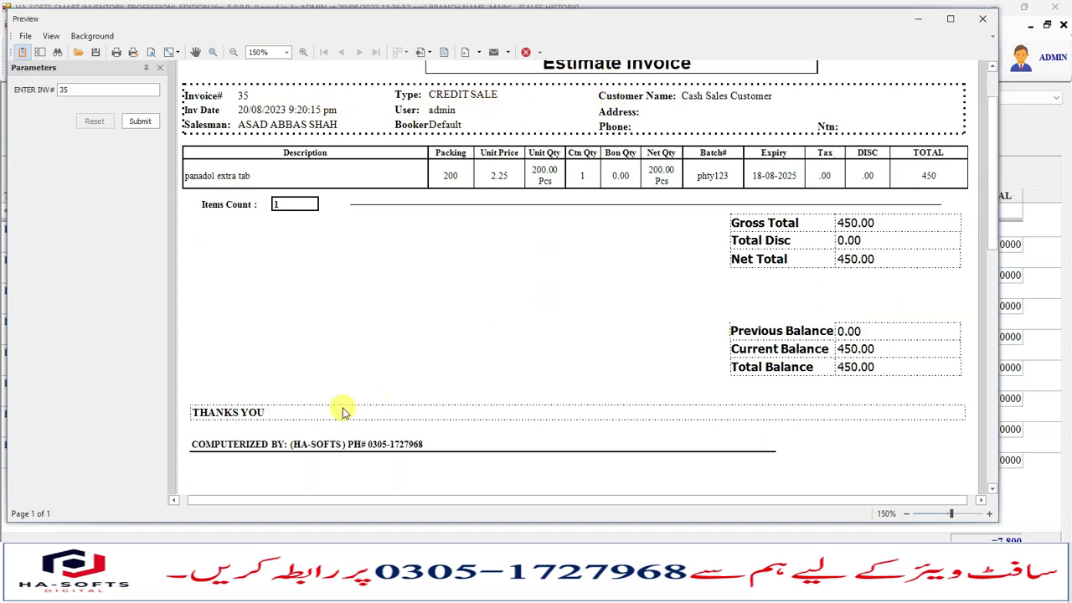
scroll(716, 350, "up", 2)
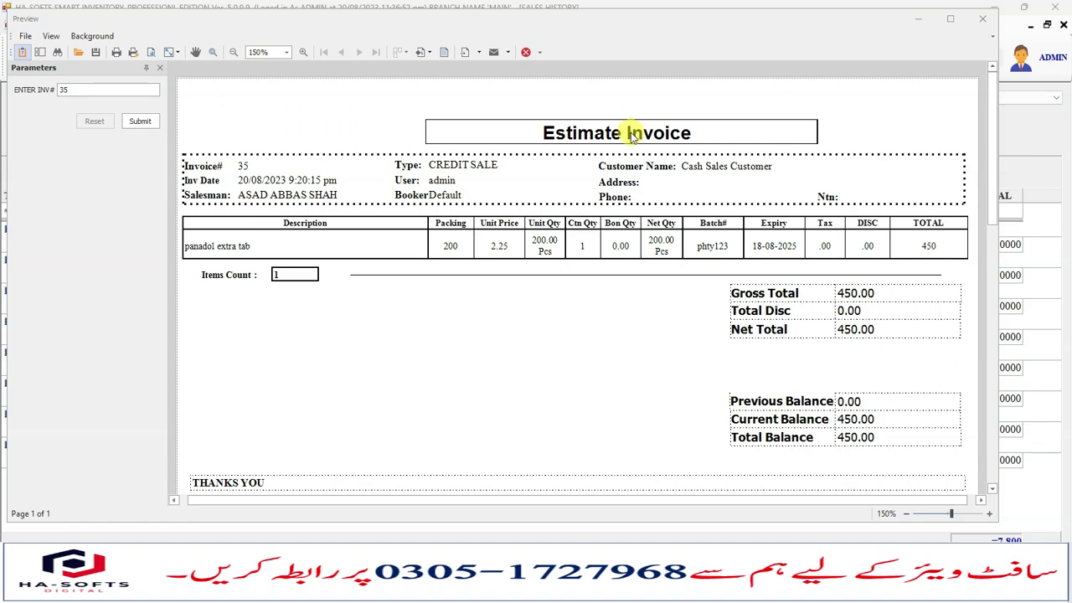
left_click(983, 19)
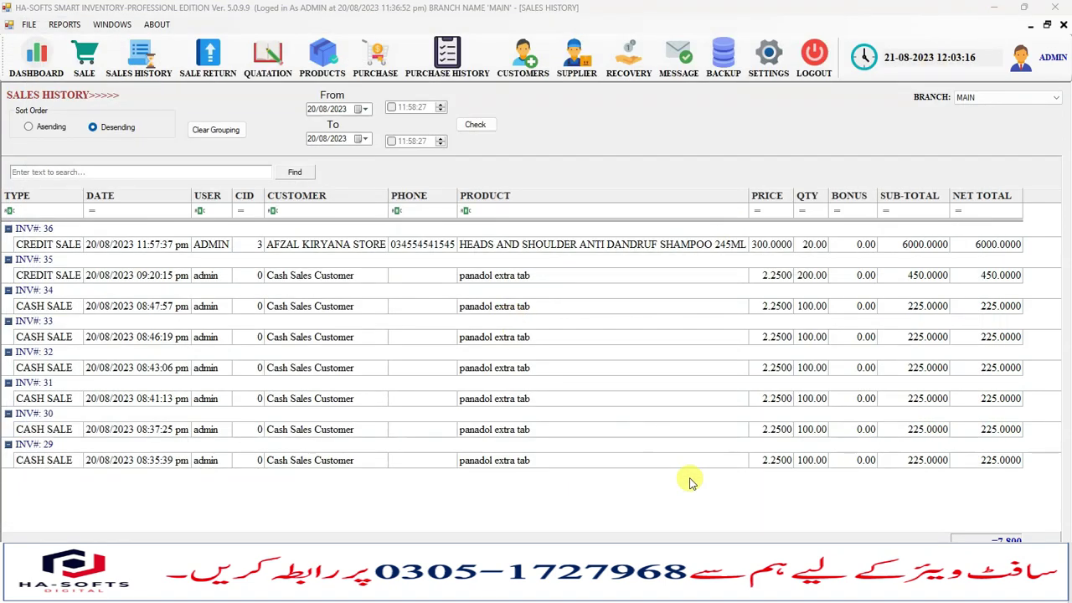
Turn off batch-wise cost price and Manage Batch Wise Sales in the sale settings and save.
left_click(1032, 58)
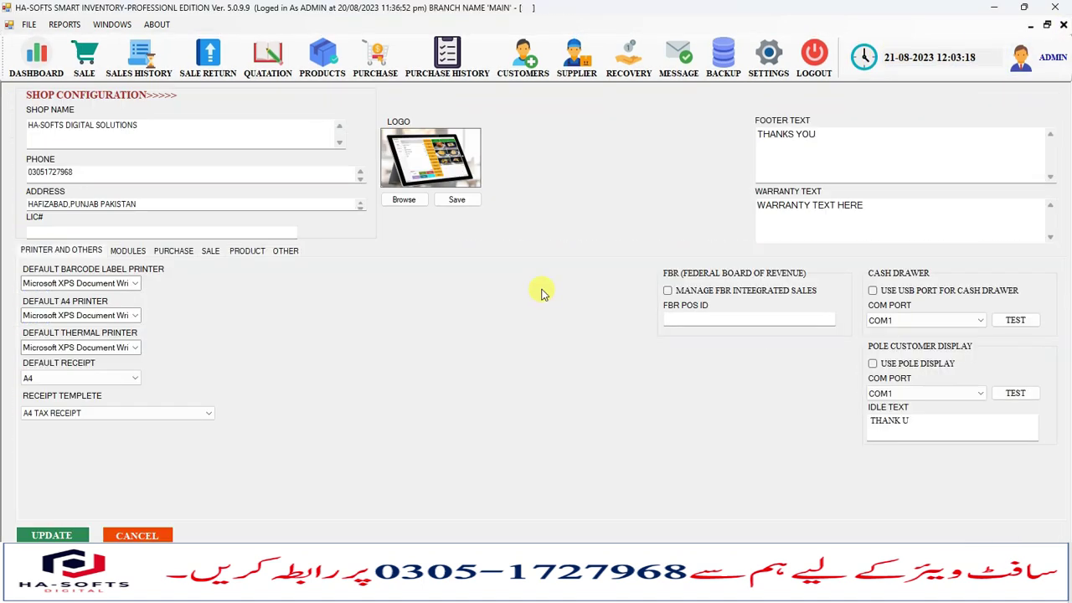
left_click(84, 57)
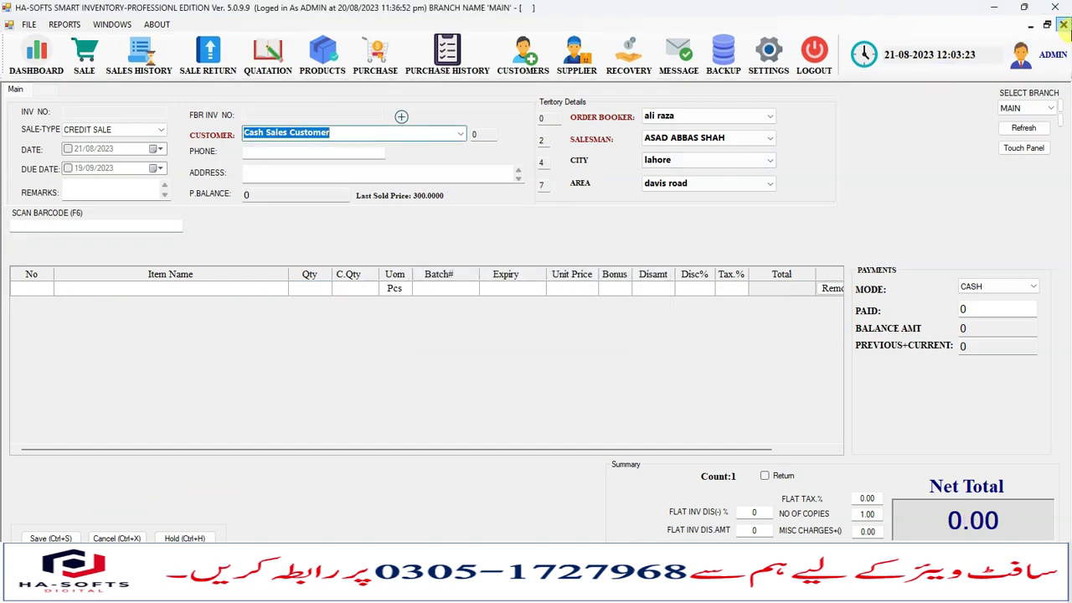
left_click(1064, 25)
left_click(45, 62)
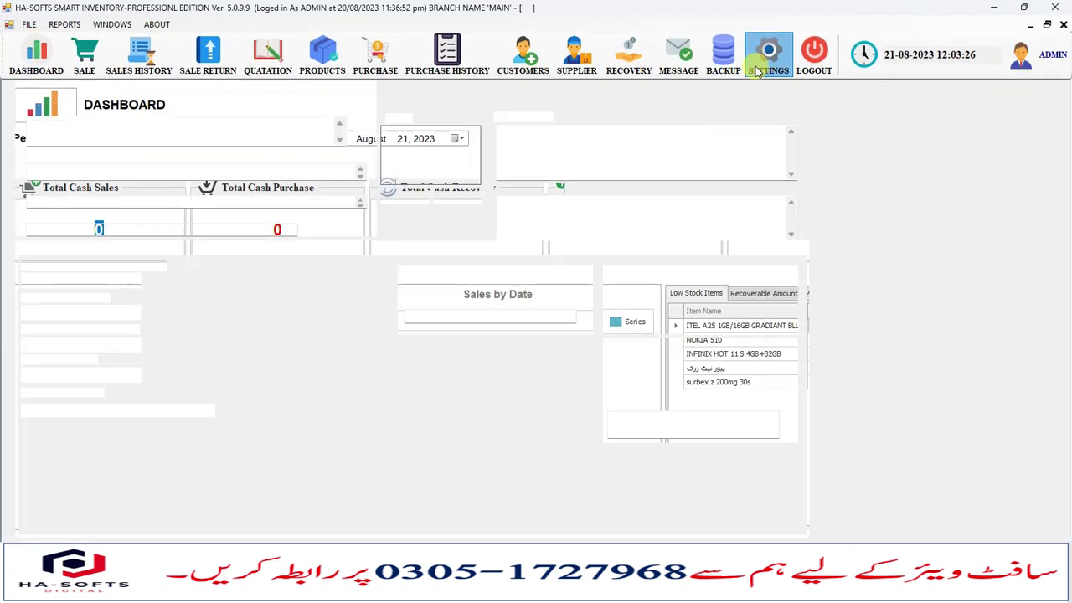
left_click(764, 58)
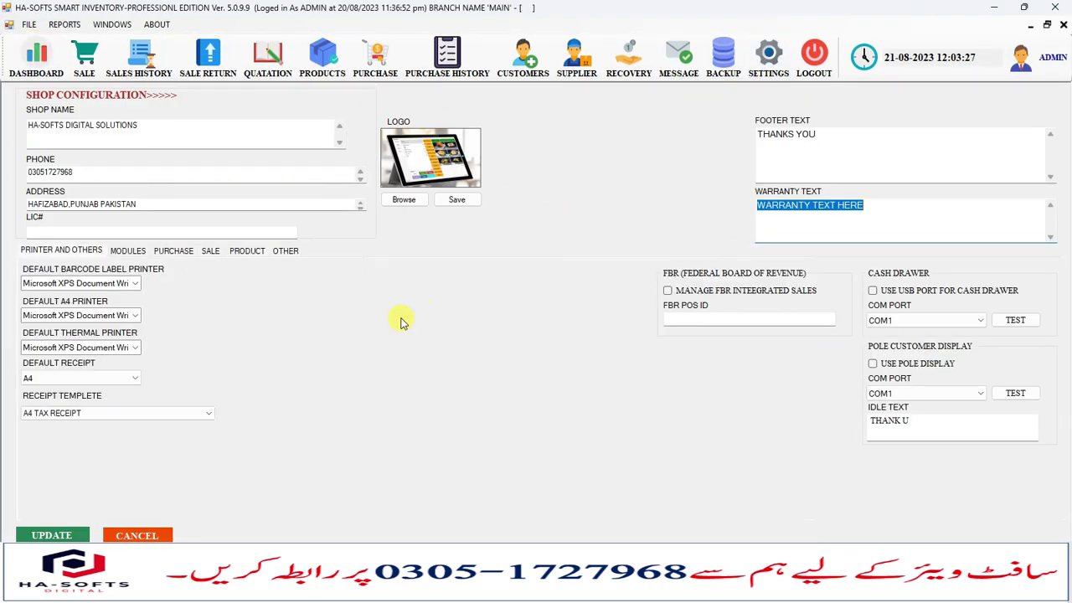
left_click(210, 252)
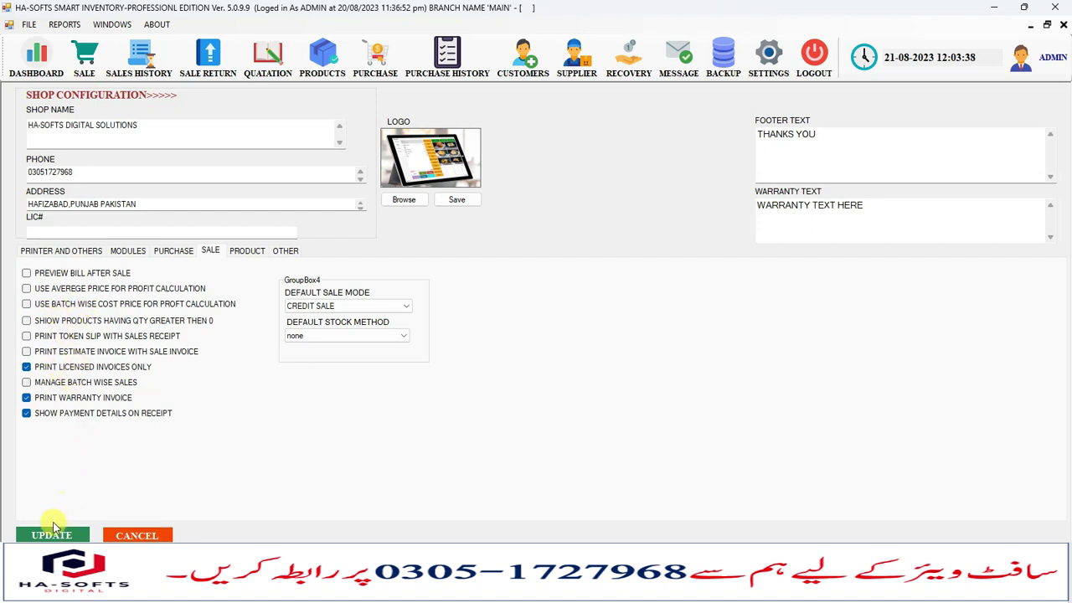
left_click(53, 532)
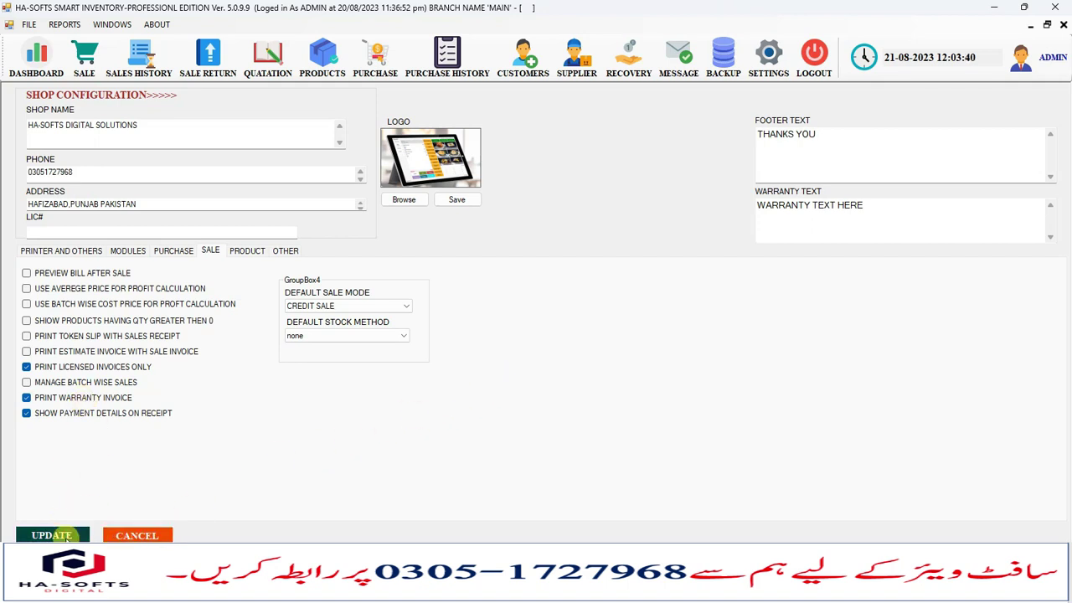
Start a new sale for Afzal Kiryana Store with city lahore and area shadman.
left_click(588, 341)
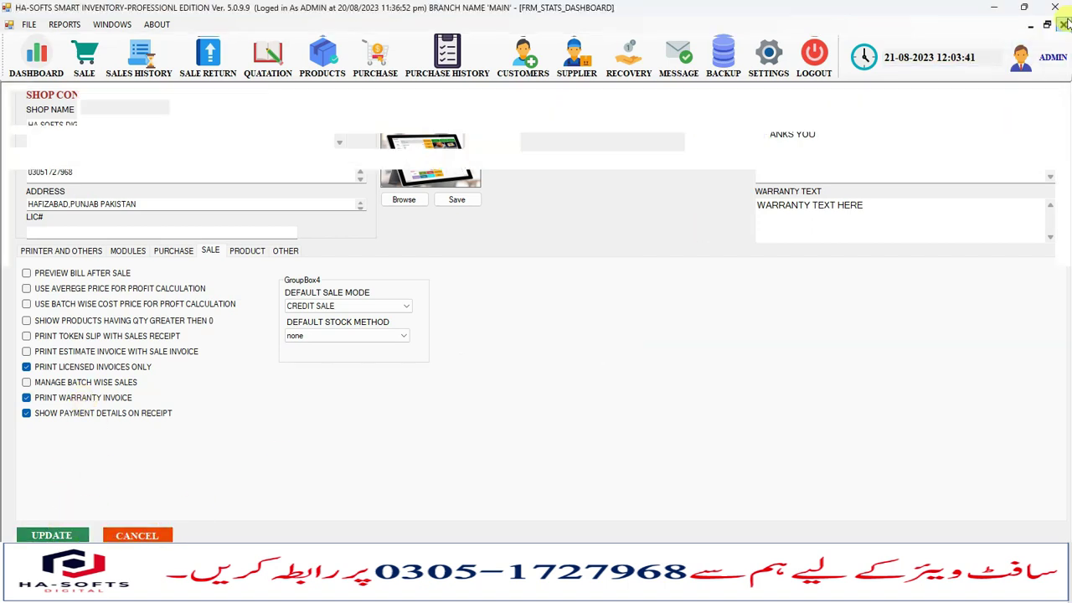
left_click(83, 60)
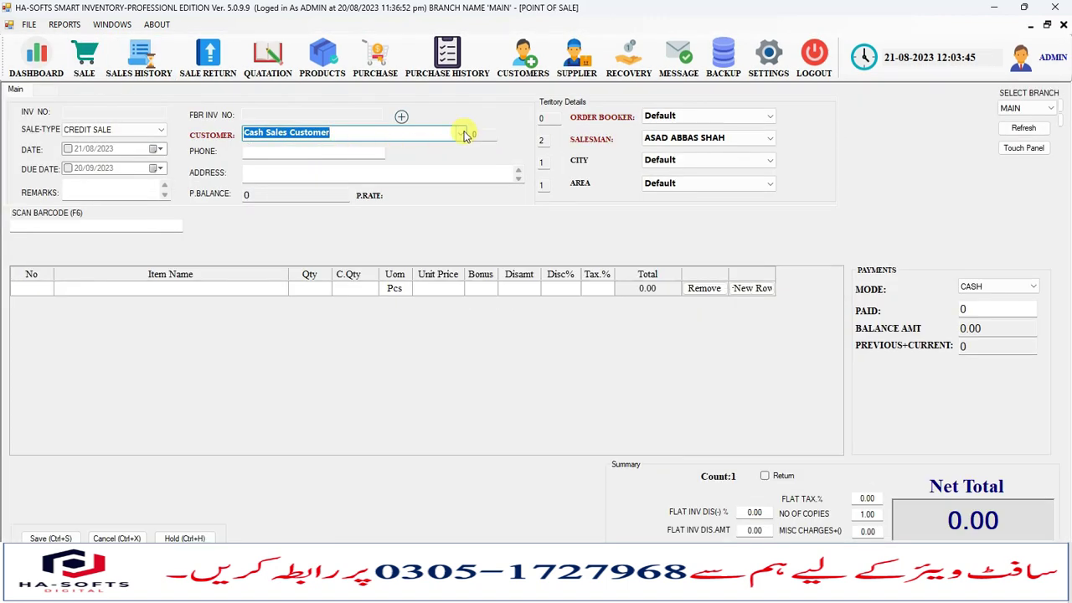
left_click(463, 135)
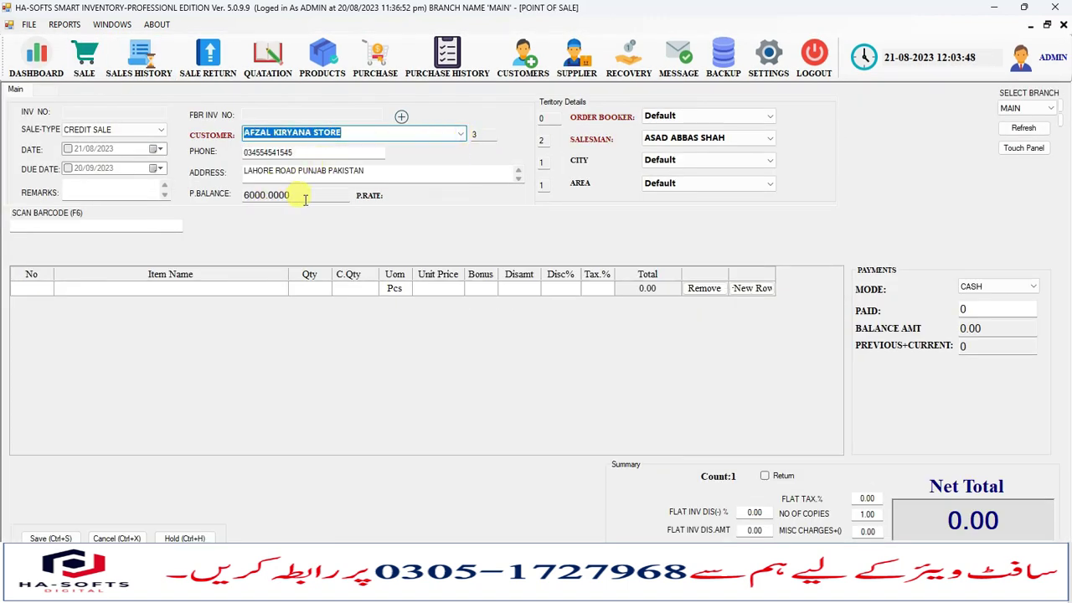
left_click_drag(294, 197, 234, 203)
left_click(270, 195)
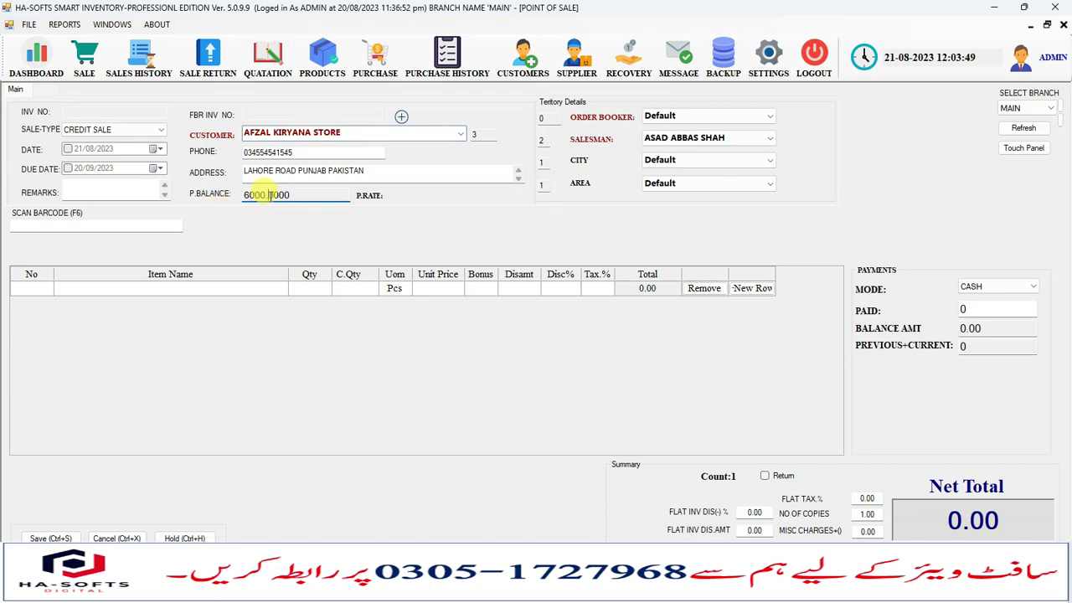
left_click(691, 160)
left_click(662, 176)
left_click(661, 184)
left_click(661, 193)
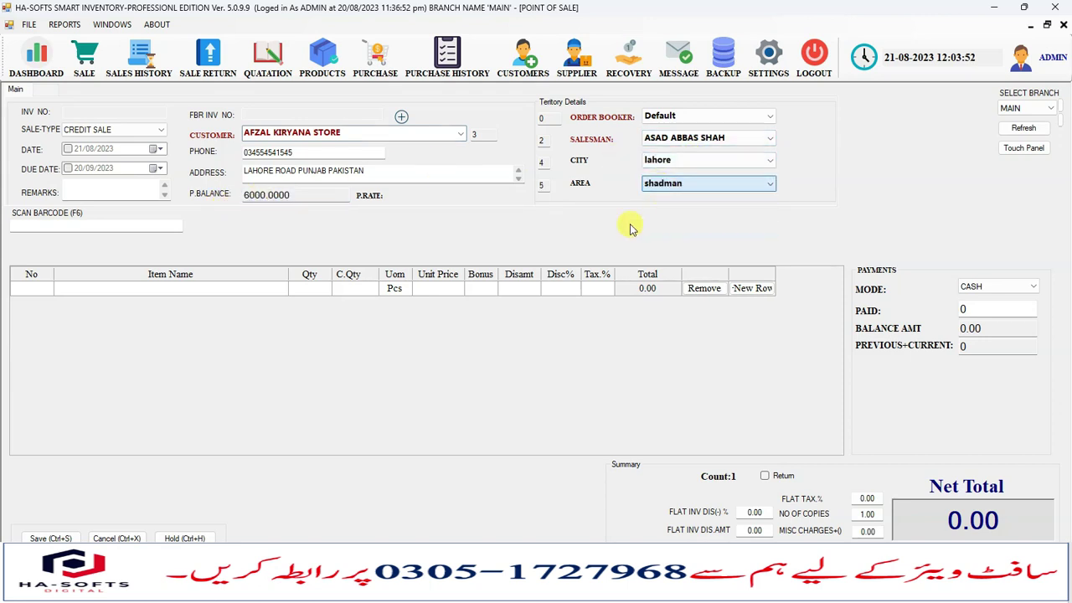
Add Heads and Shoulder shampoo to the sale with a quantity of 5.
left_click(209, 287)
type("s")
key("Down")
key("Down")
key("Return")
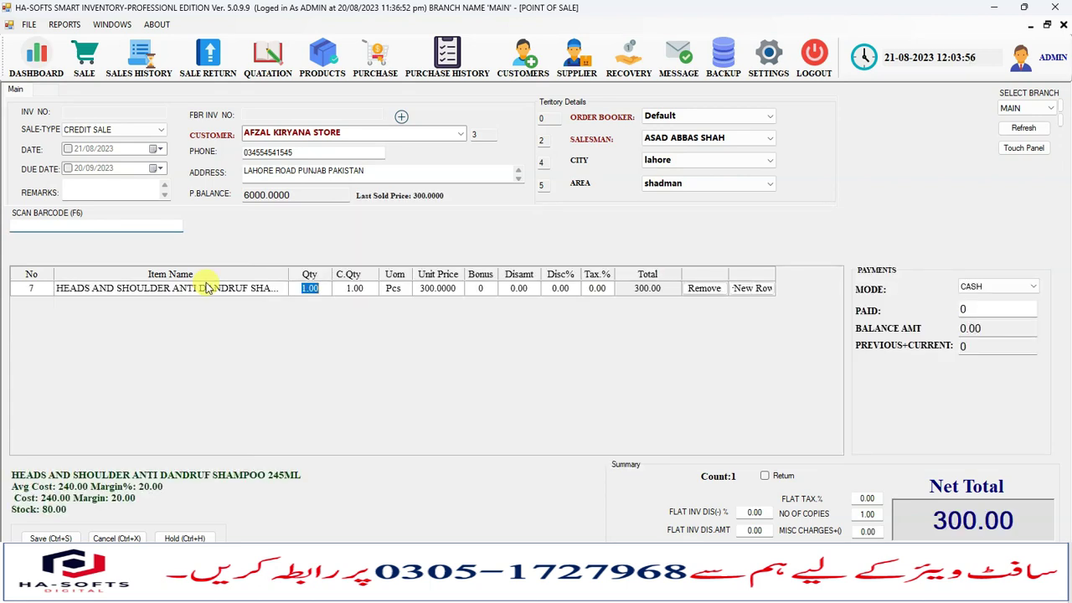
left_click(354, 287)
left_click(312, 287)
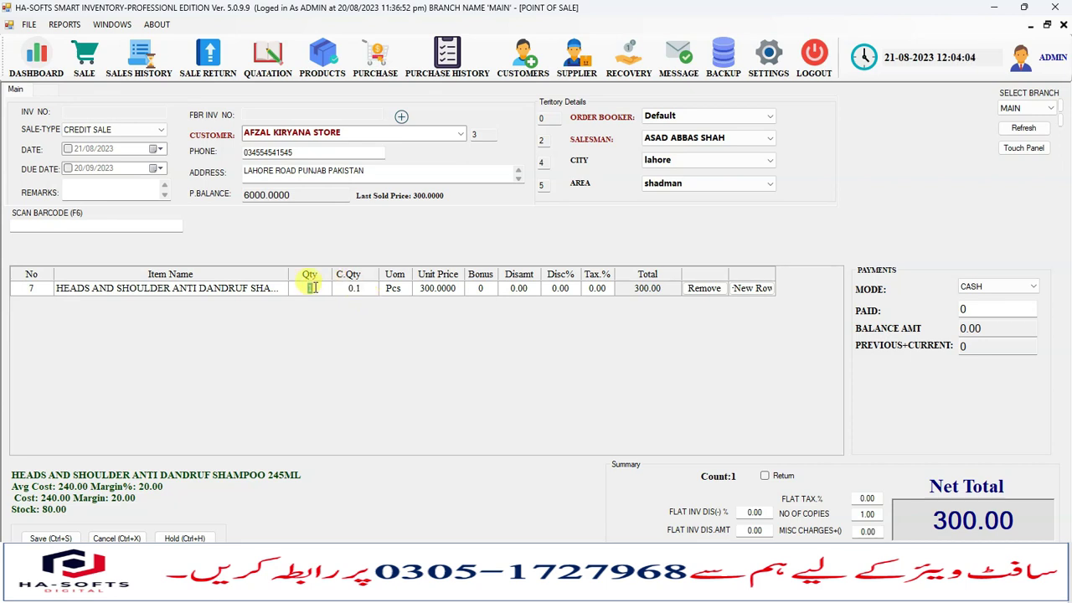
type("5")
key("Tab")
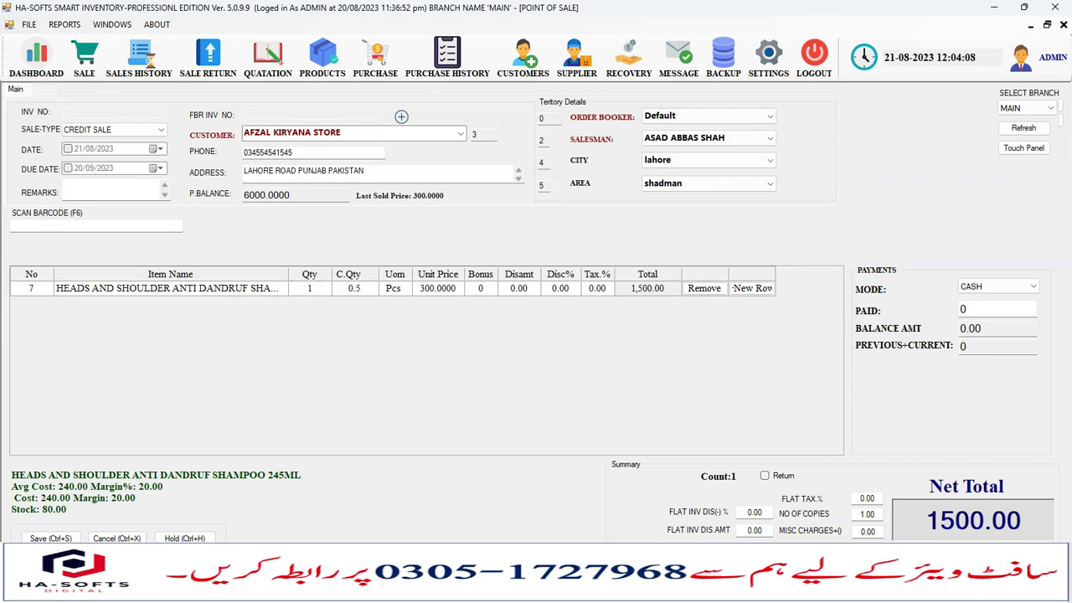
left_click(312, 289)
key("Right")
key("Left")
key("Left")
key("Right")
key("Right")
key("Right")
key("Right")
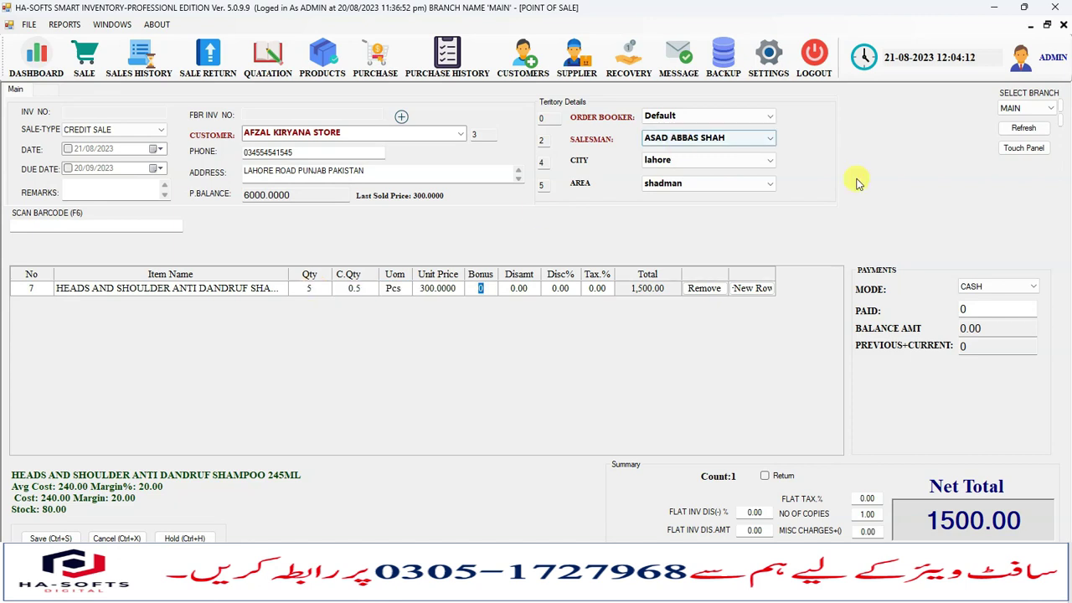
Save the 1500.00 credit sale as invoice 37 and dismiss the printer error.
key("ctrl+s")
key("Return")
key("Return")
key("Return")
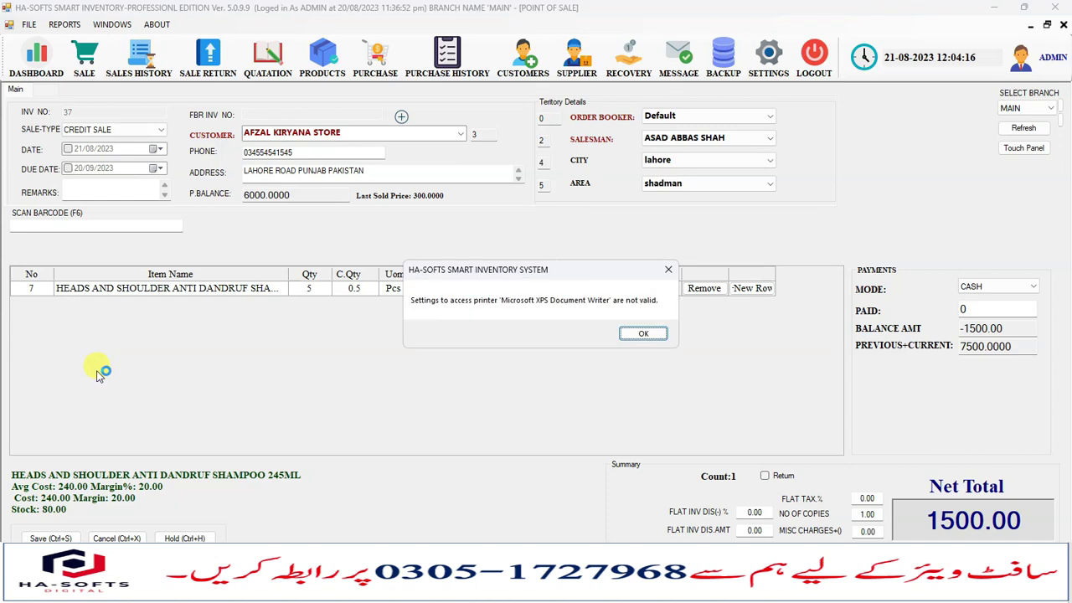
key("Return")
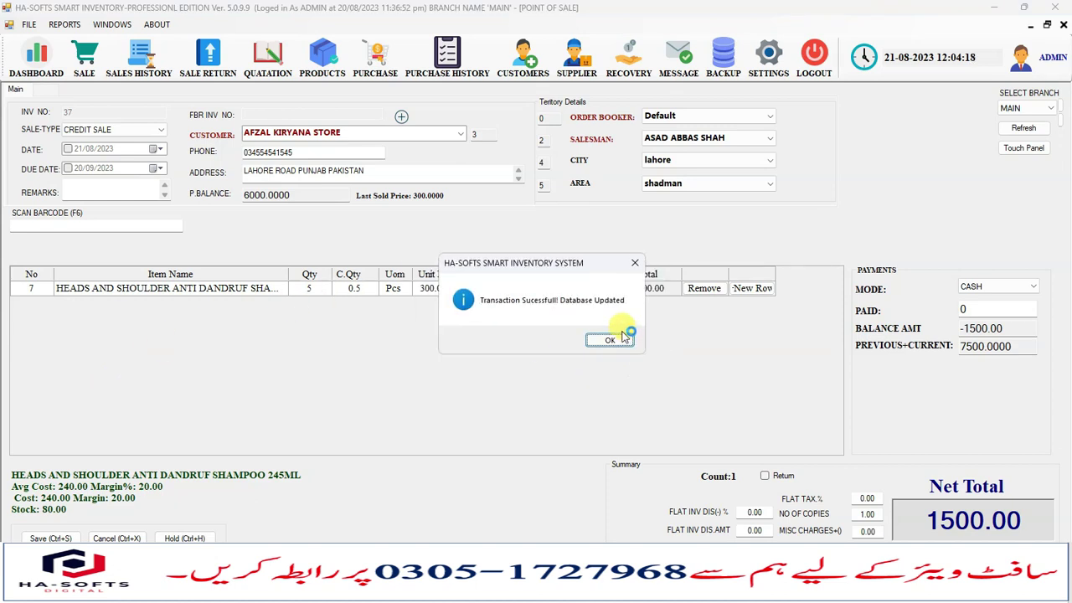
Reselect Afzal Kiryana Store and check its previous balance of 7500.0000.
left_click(612, 340)
left_click(460, 138)
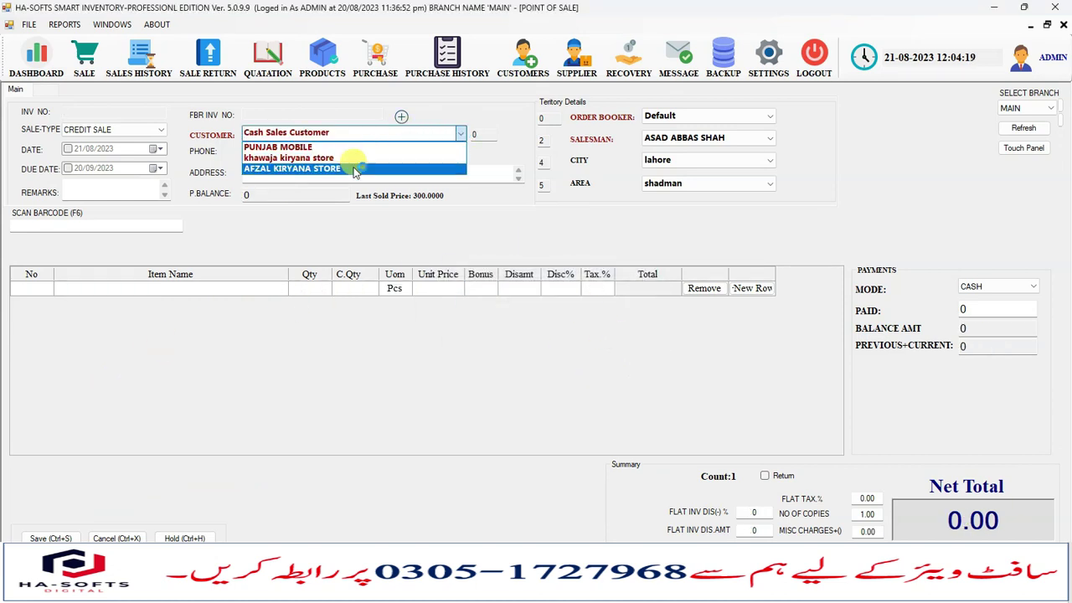
left_click(334, 167)
left_click(291, 195)
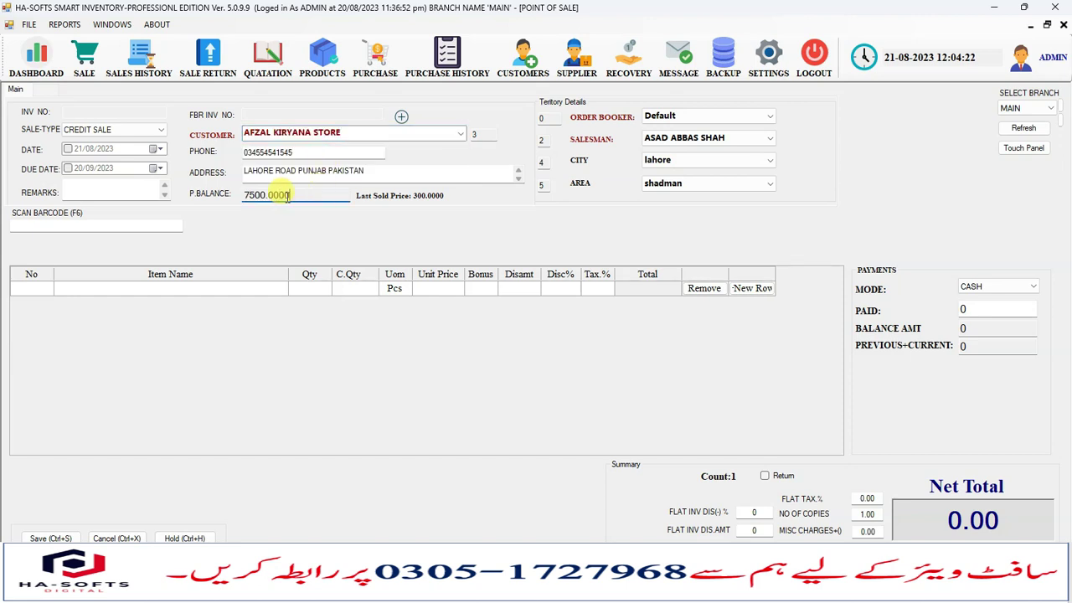
Preview invoice 37 as an A4 Sale Invoice with a 7,500.00 total balance, then return to the sale form.
left_click(127, 68)
double_click(317, 252)
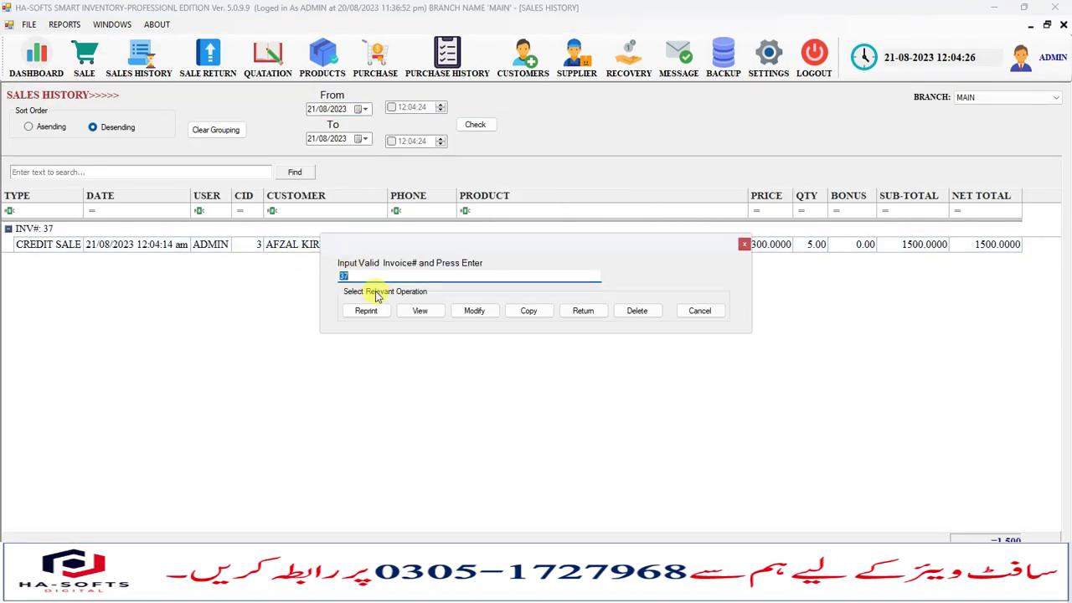
left_click(416, 311)
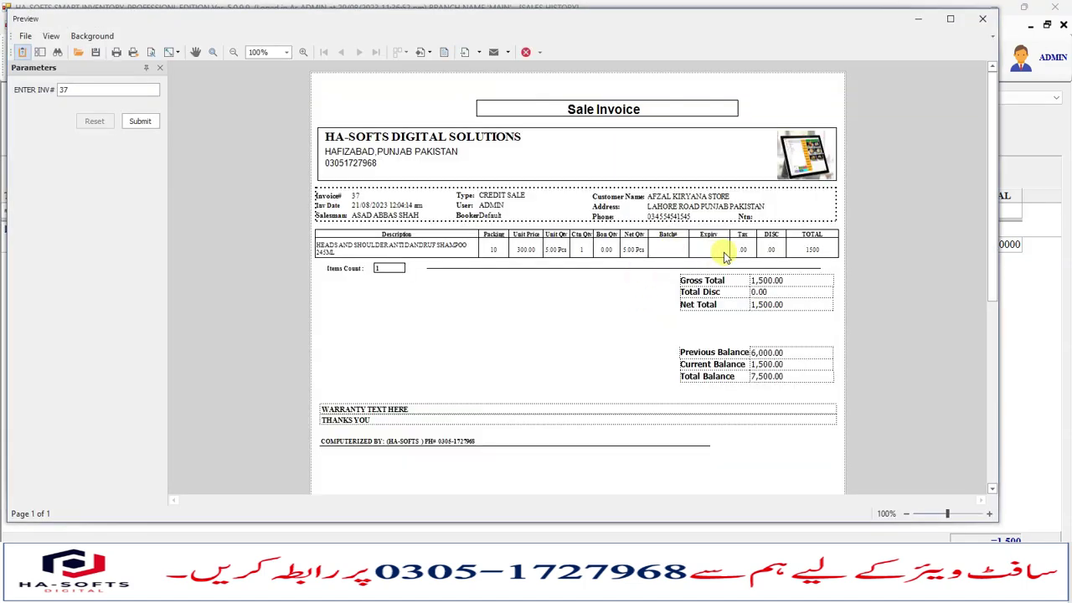
left_click(983, 18)
left_click(792, 63)
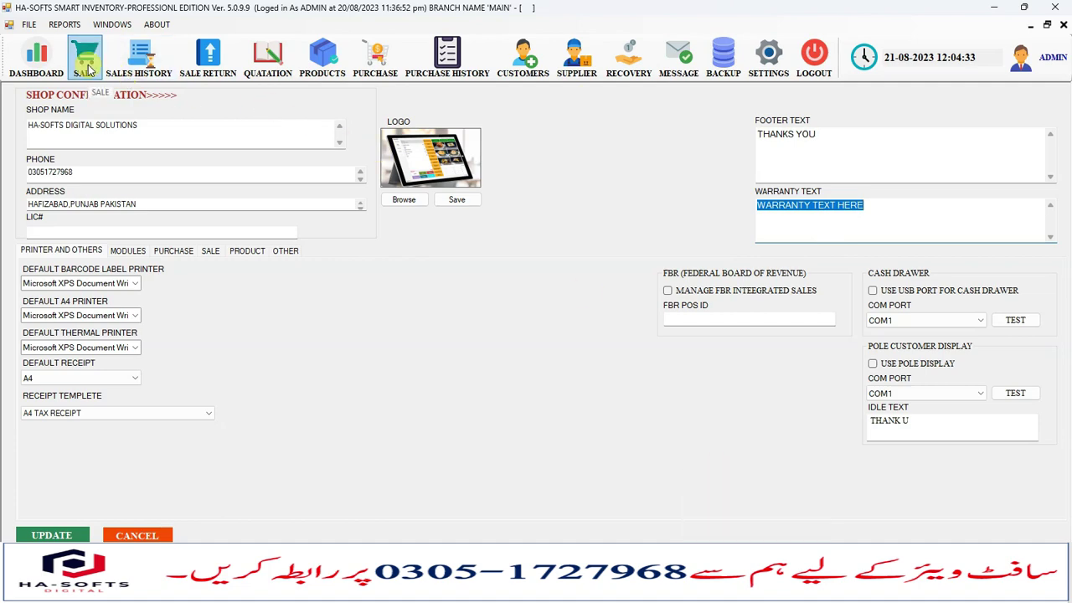
left_click(138, 68)
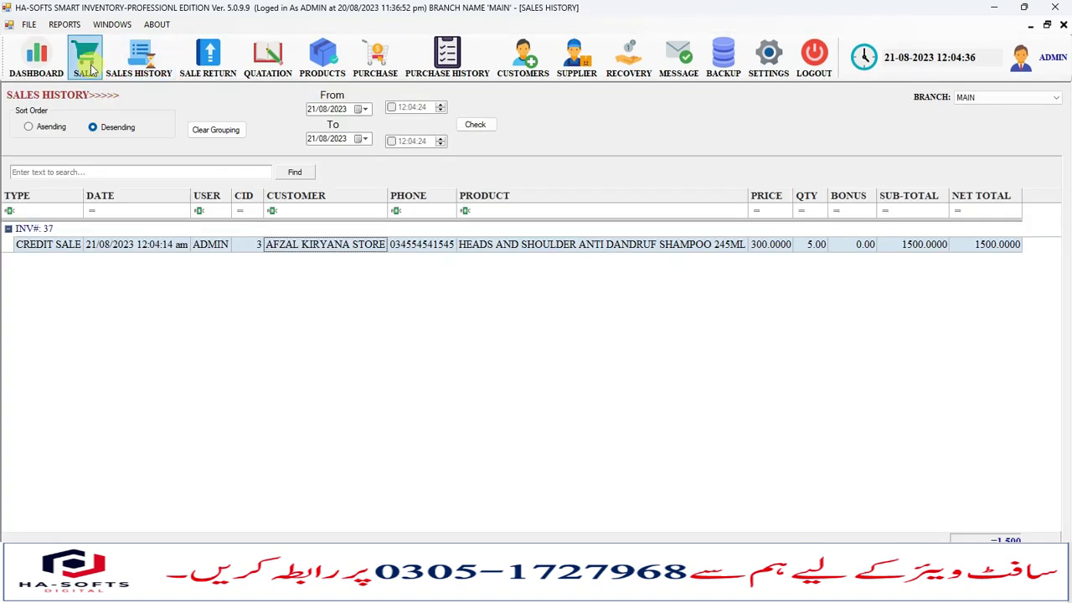
left_click(90, 67)
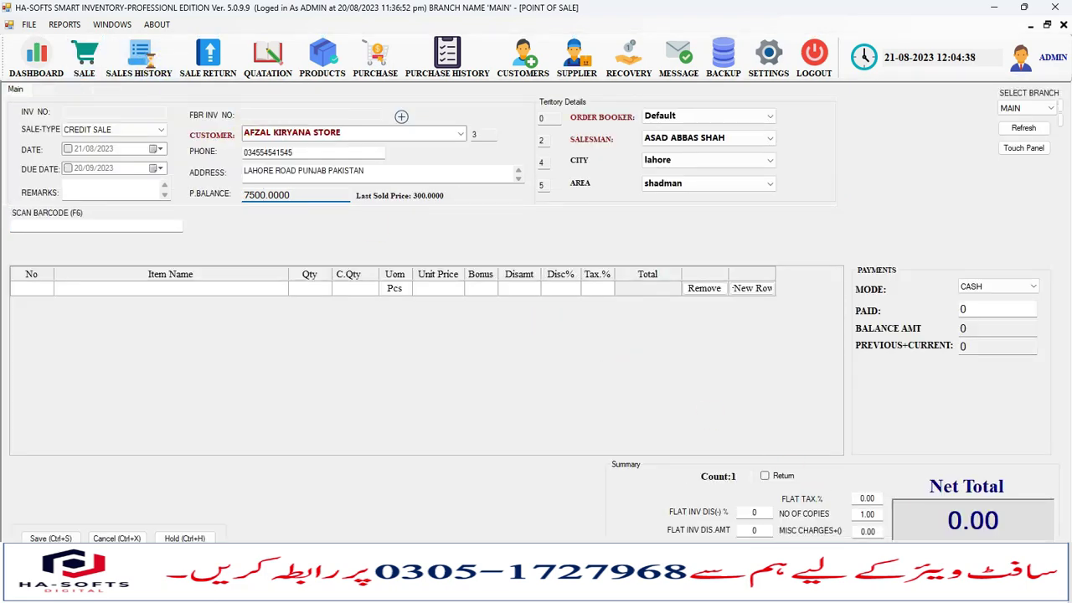
key("alt+Tab")
Advance to the Create Recoveries slide, then bring up the Sales and Return Report list under Reports.
left_click(452, 276)
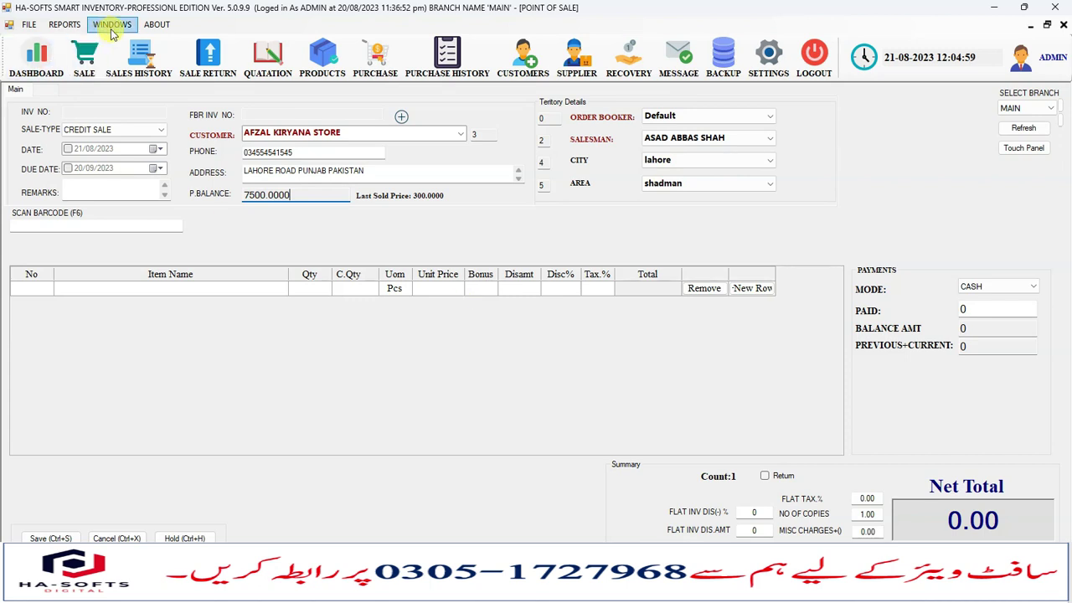
left_click(64, 25)
mouse_move(152, 41)
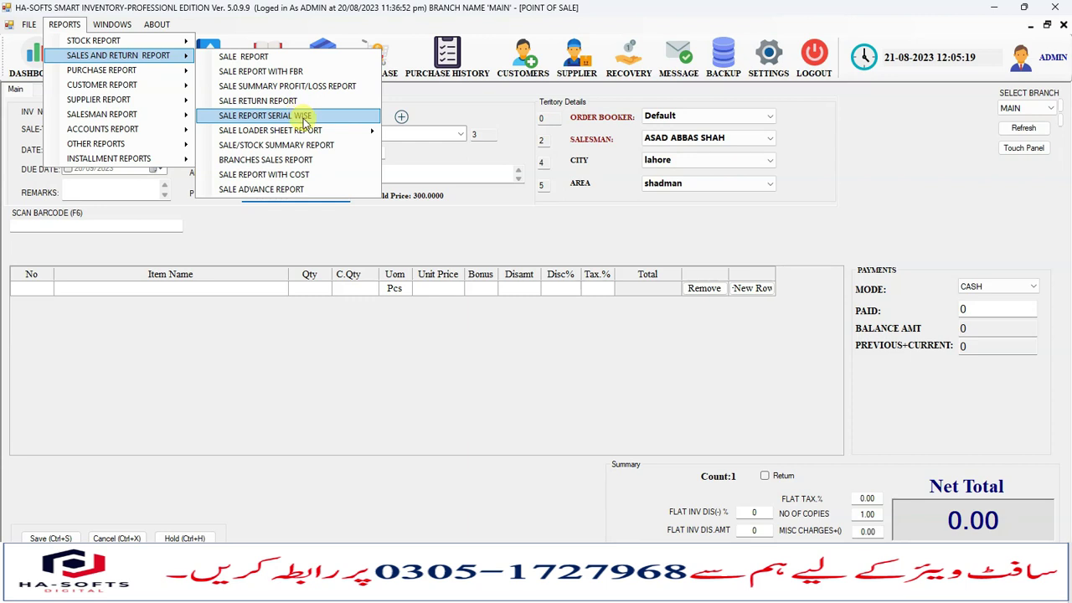
Generate the salesman-wise Sale Loader Sheet for the ticked salesman and check the shampoo row.
mouse_move(307, 131)
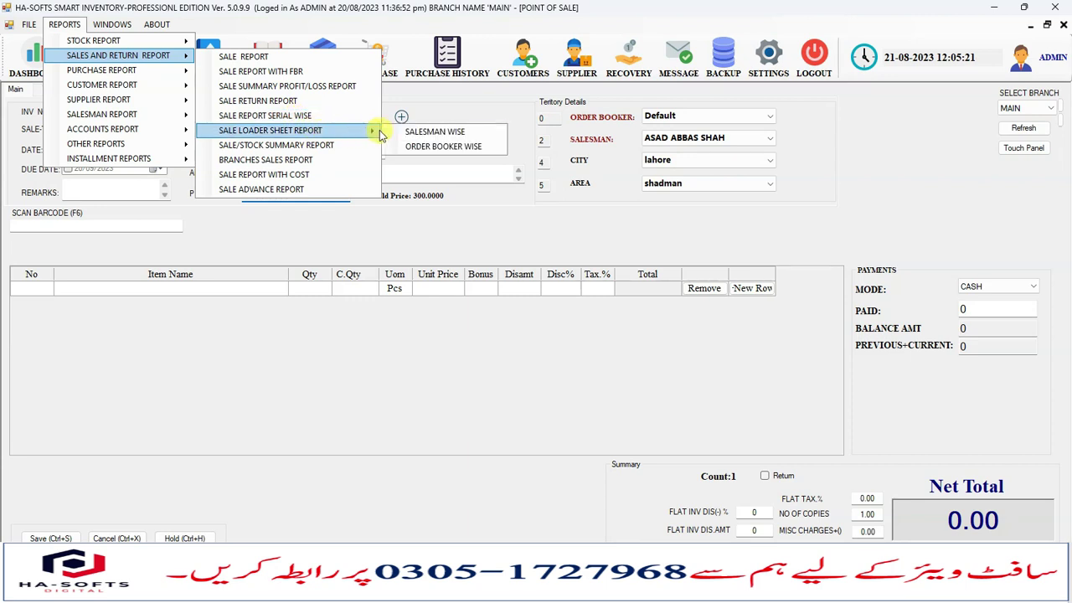
left_click(442, 134)
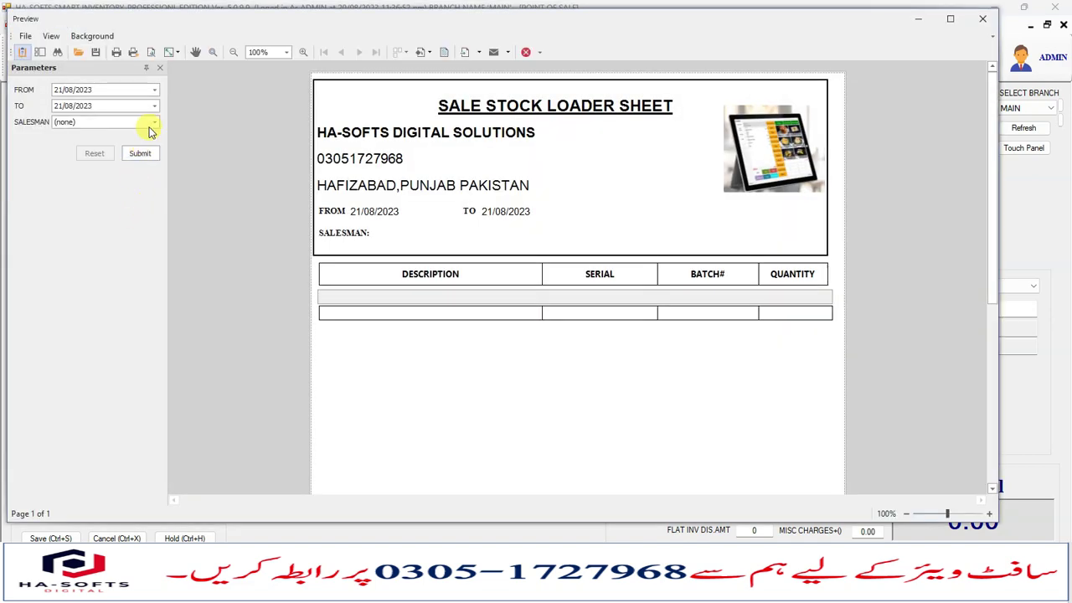
left_click(151, 122)
left_click(59, 149)
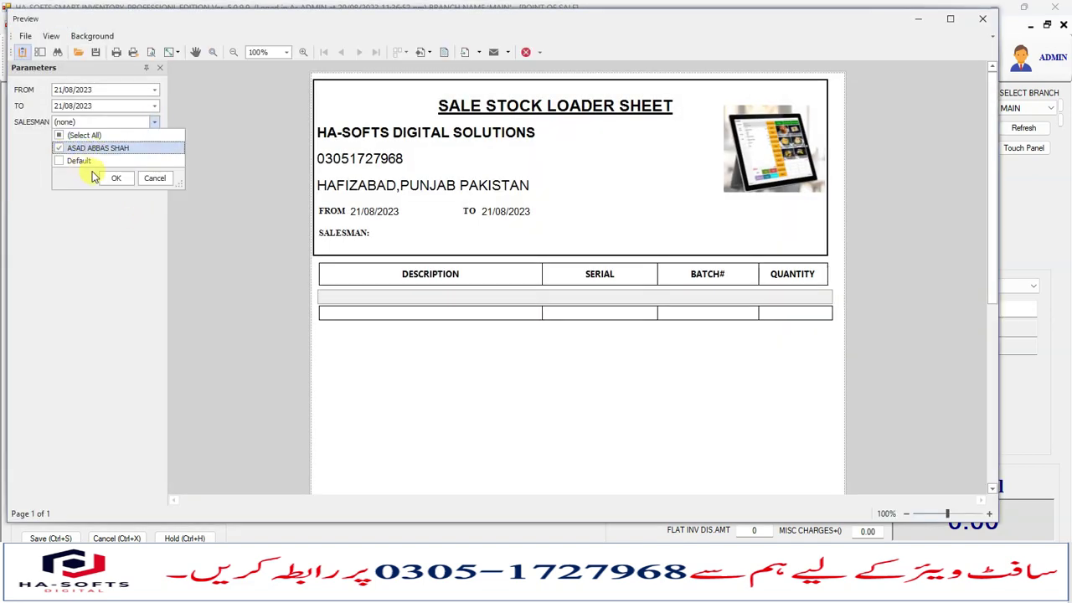
left_click(115, 178)
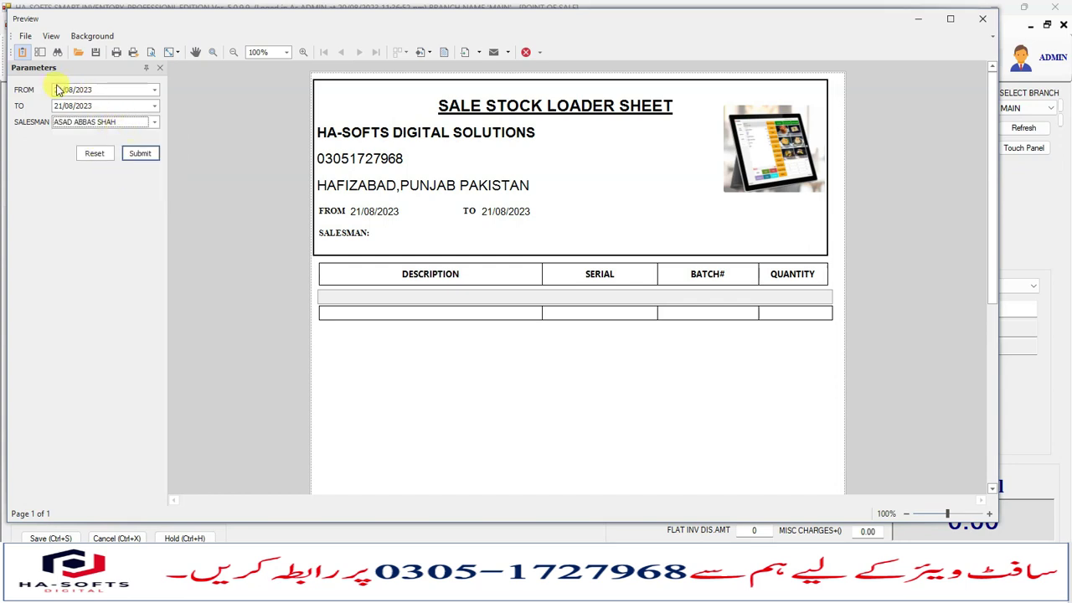
left_click(140, 154)
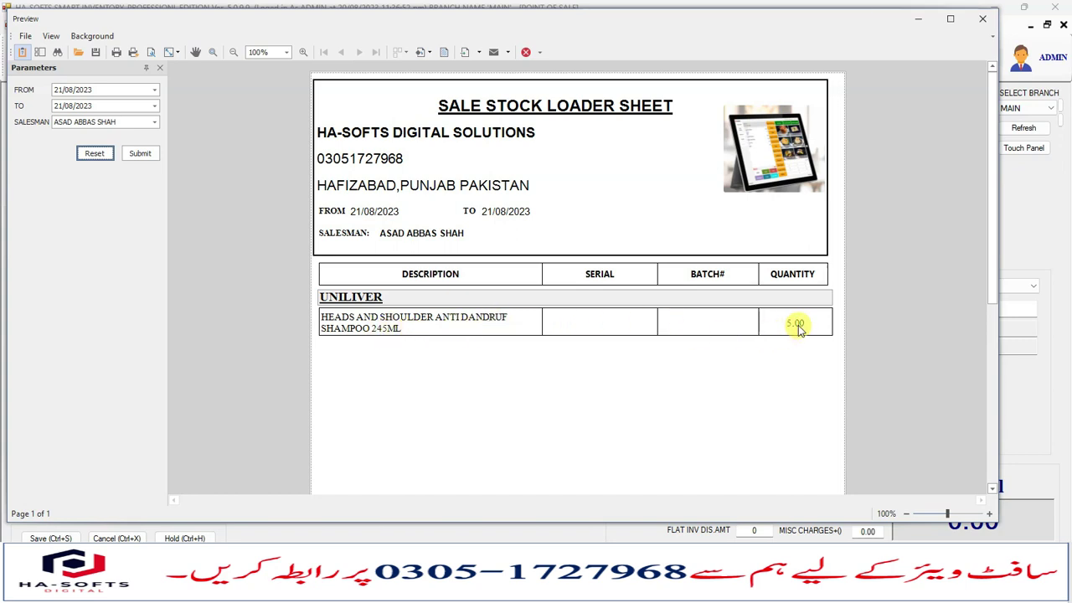
left_click_drag(796, 325, 410, 320)
left_click(563, 336)
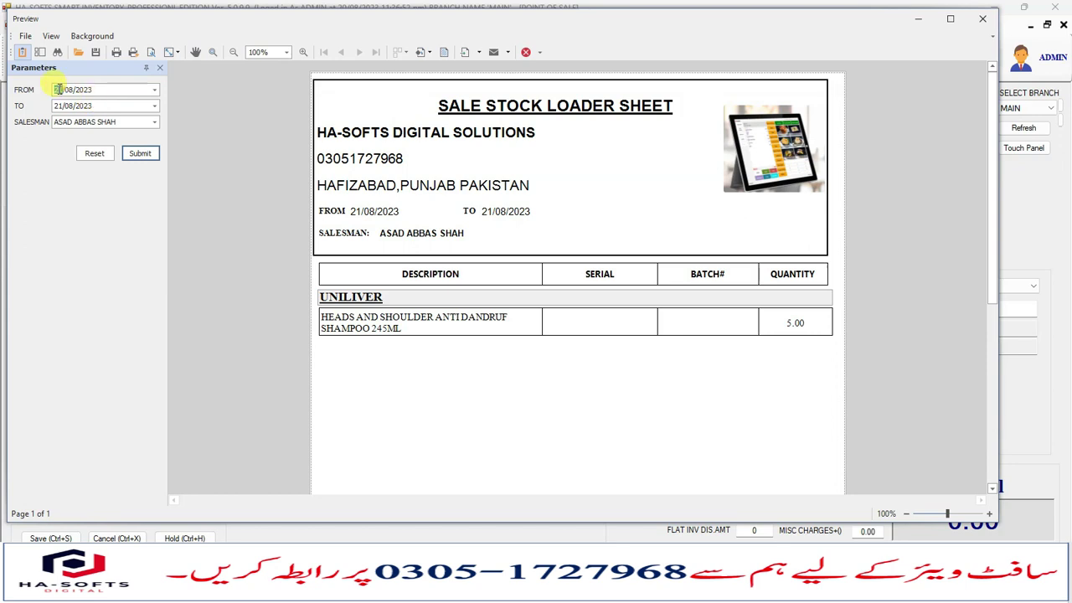
Regenerate the loader sheet from 20/08/2023, review the shampoo rows, and close the preview.
left_click(140, 154)
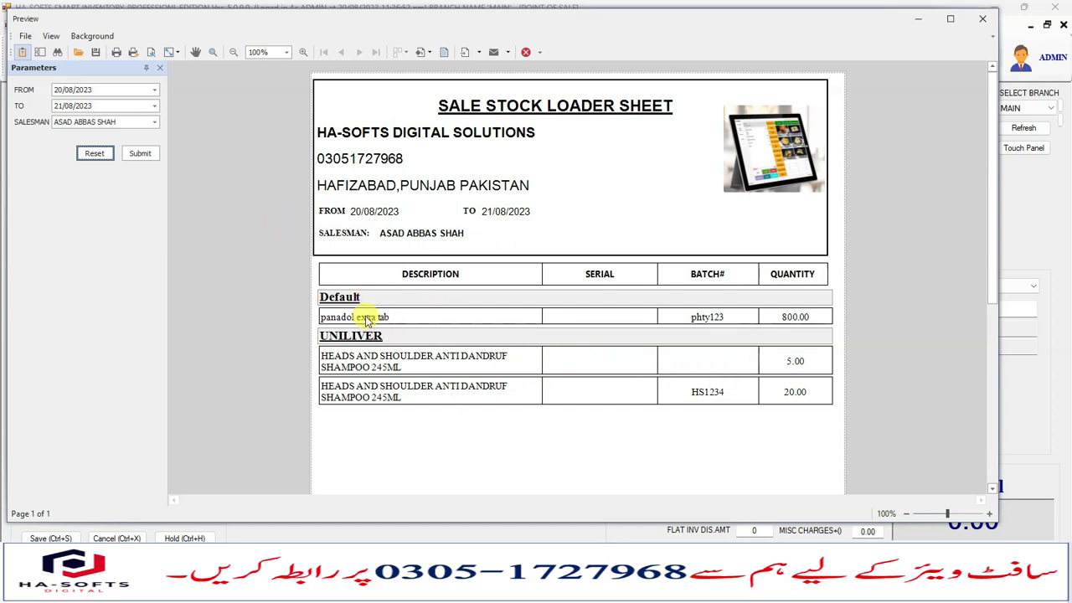
left_click(345, 299)
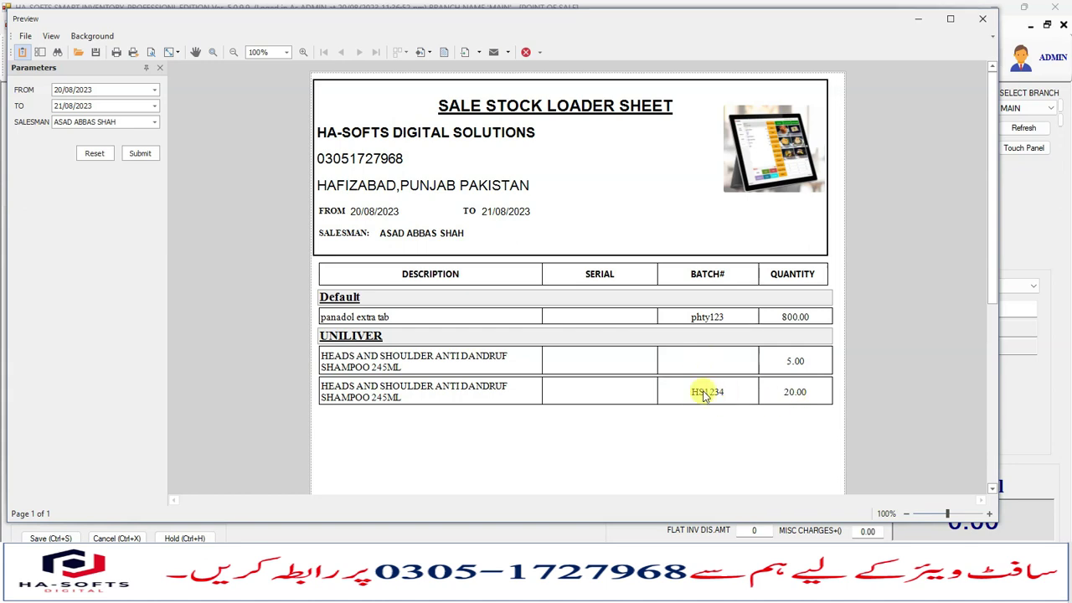
scroll(703, 396, "down", 1)
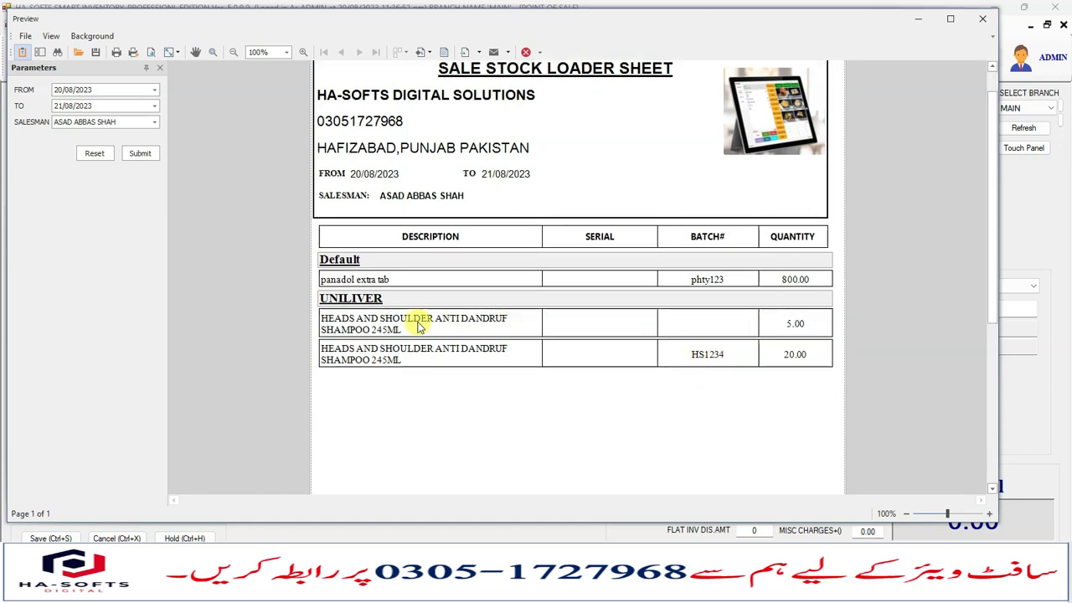
left_click_drag(419, 322, 646, 322)
left_click(704, 329)
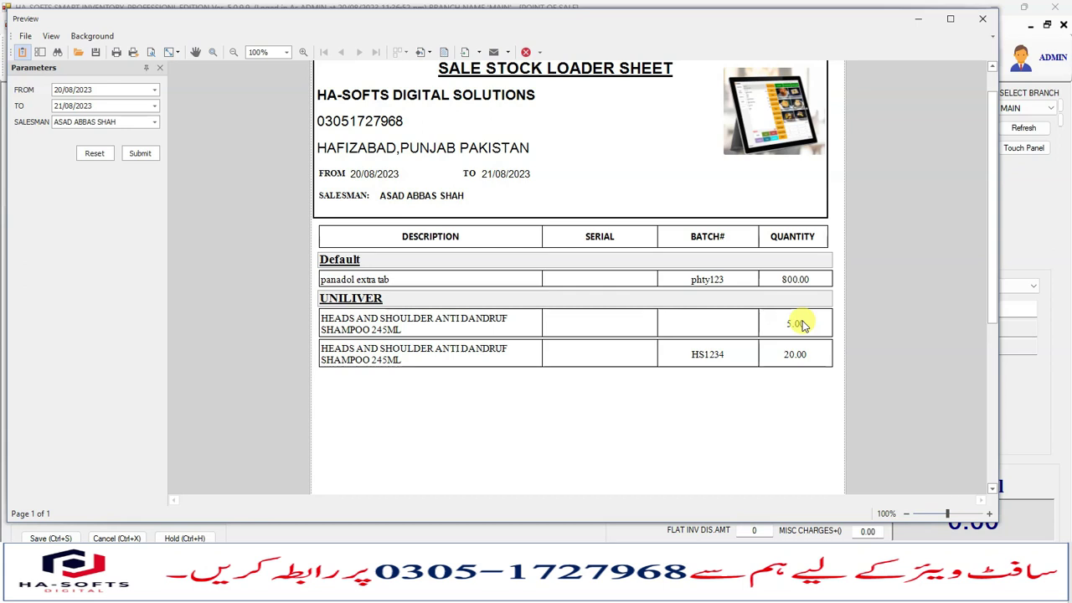
scroll(509, 311, "up", 1)
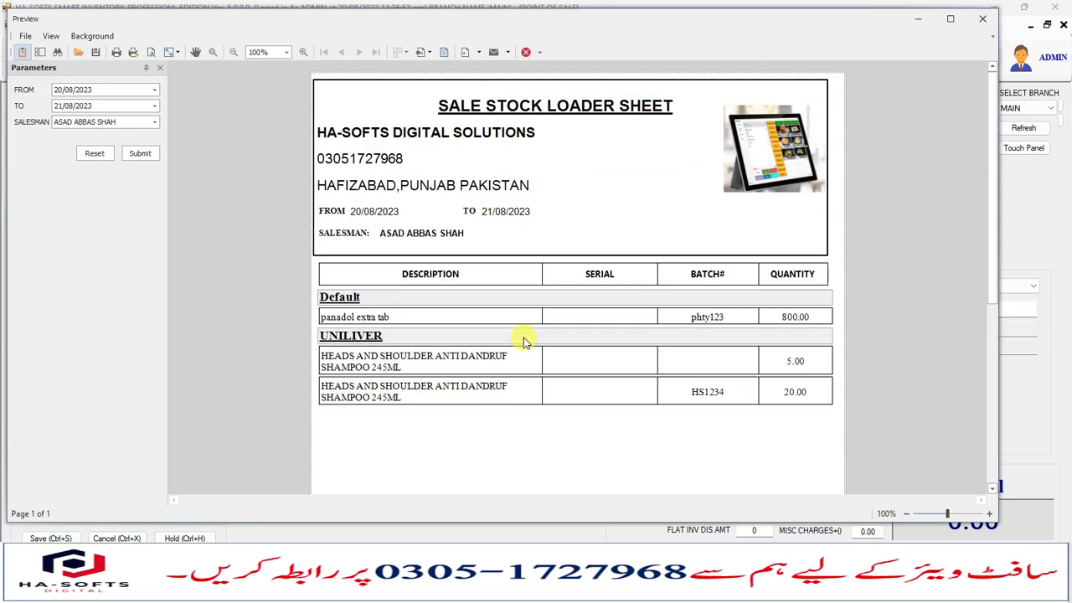
left_click_drag(343, 398, 531, 396)
left_click(769, 396)
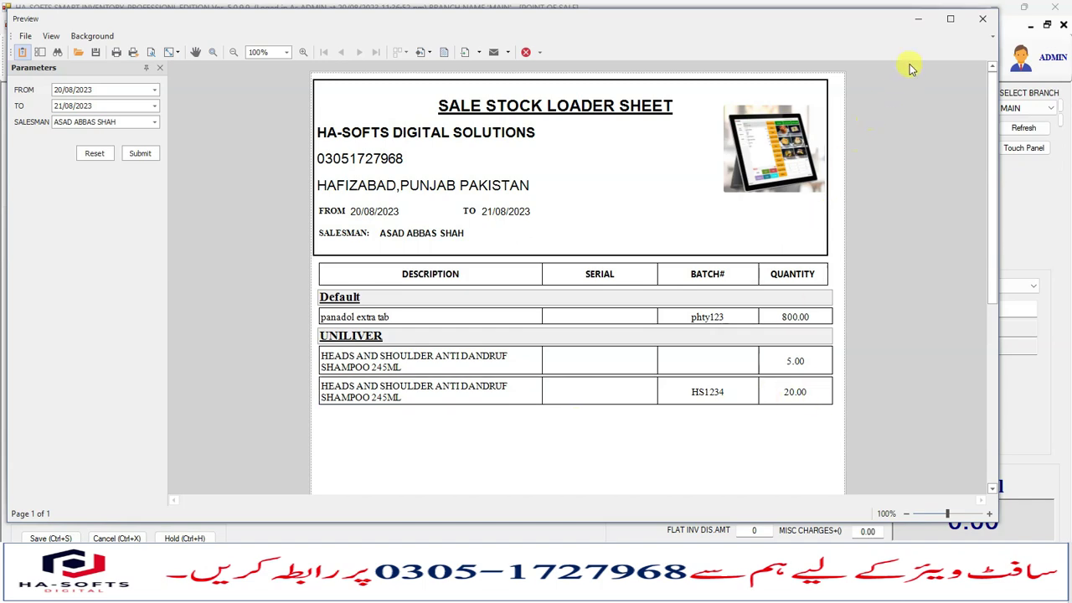
left_click(974, 18)
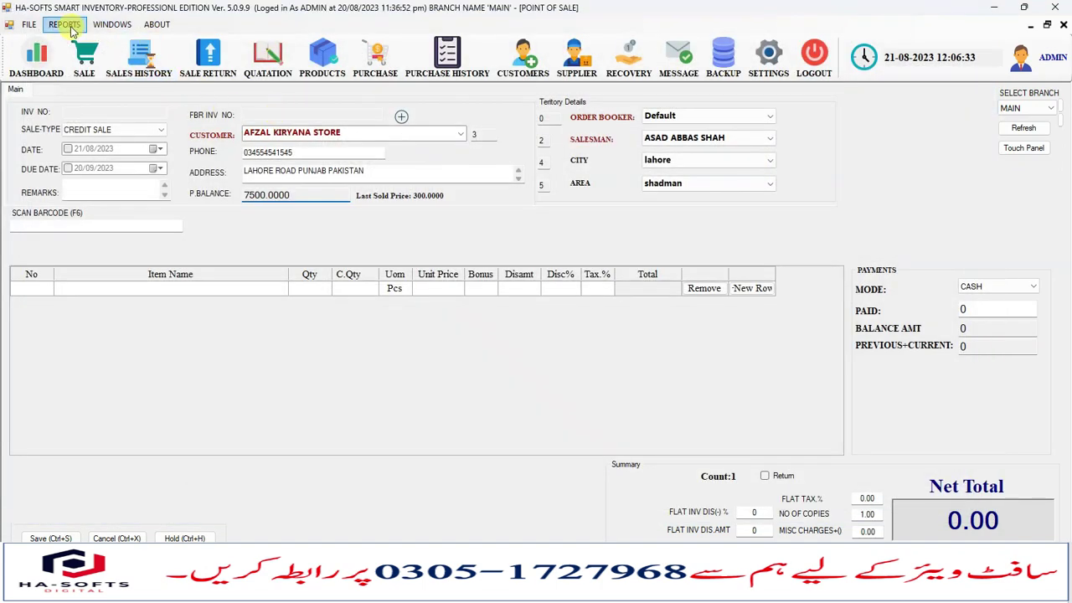
Regenerate the customer balance report with the city filter set to all cities.
left_click(64, 24)
mouse_move(155, 87)
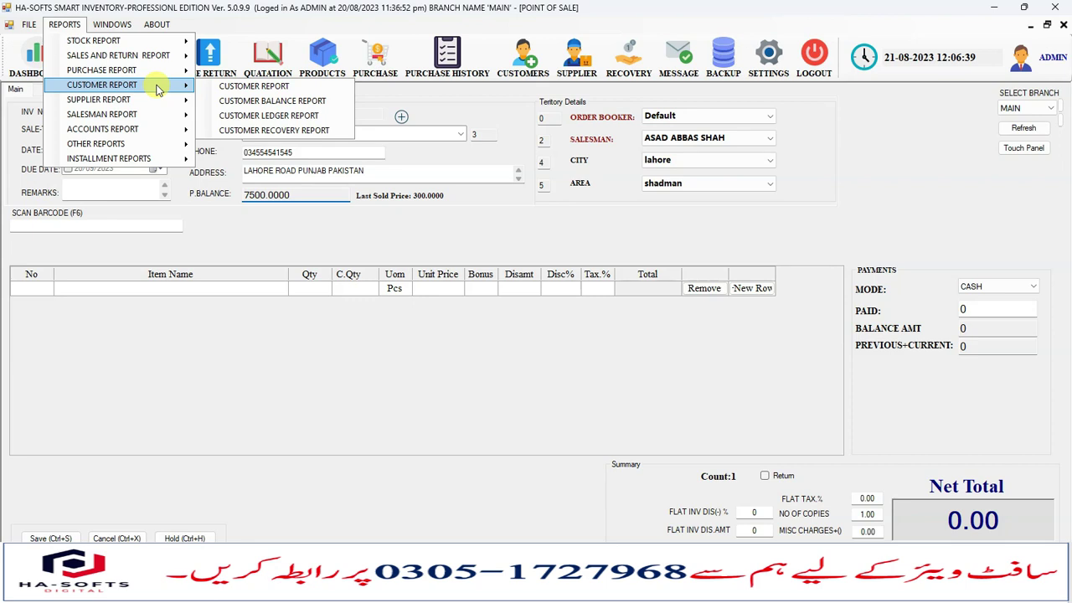
left_click(282, 101)
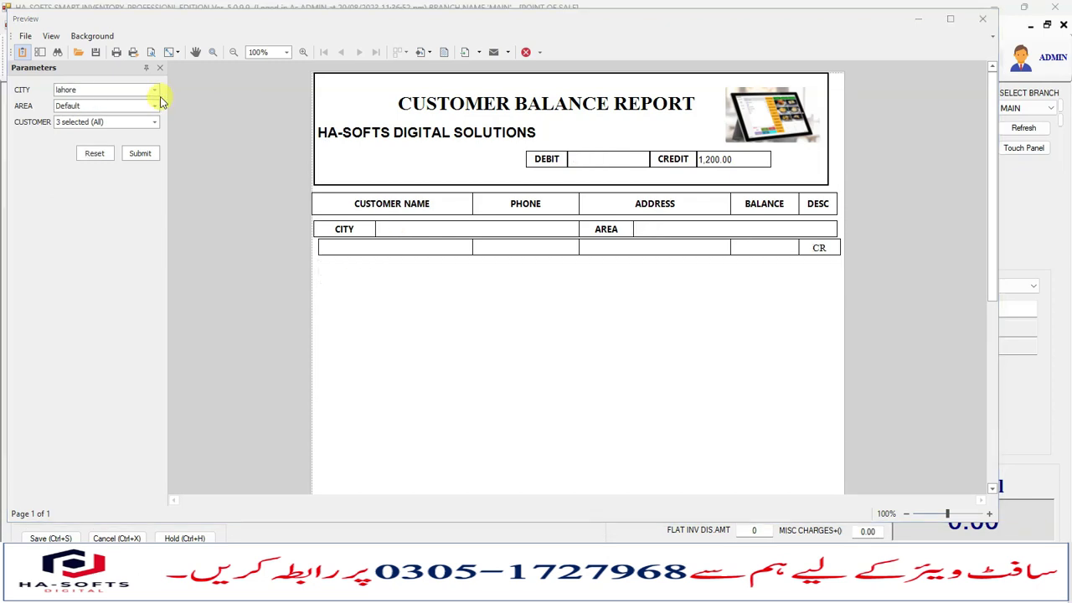
left_click(154, 90)
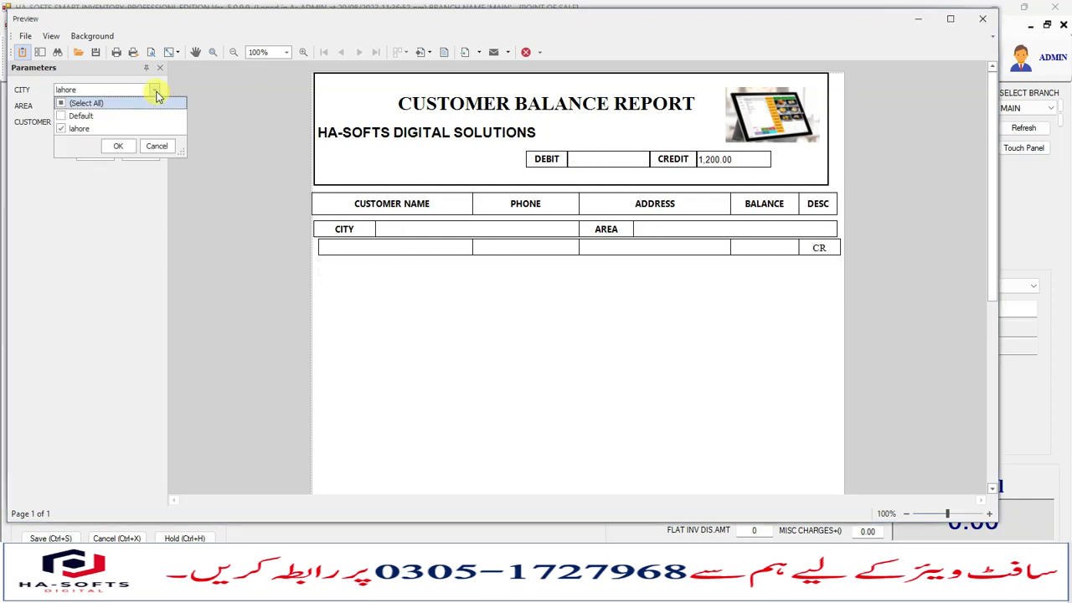
left_click(118, 146)
left_click(139, 154)
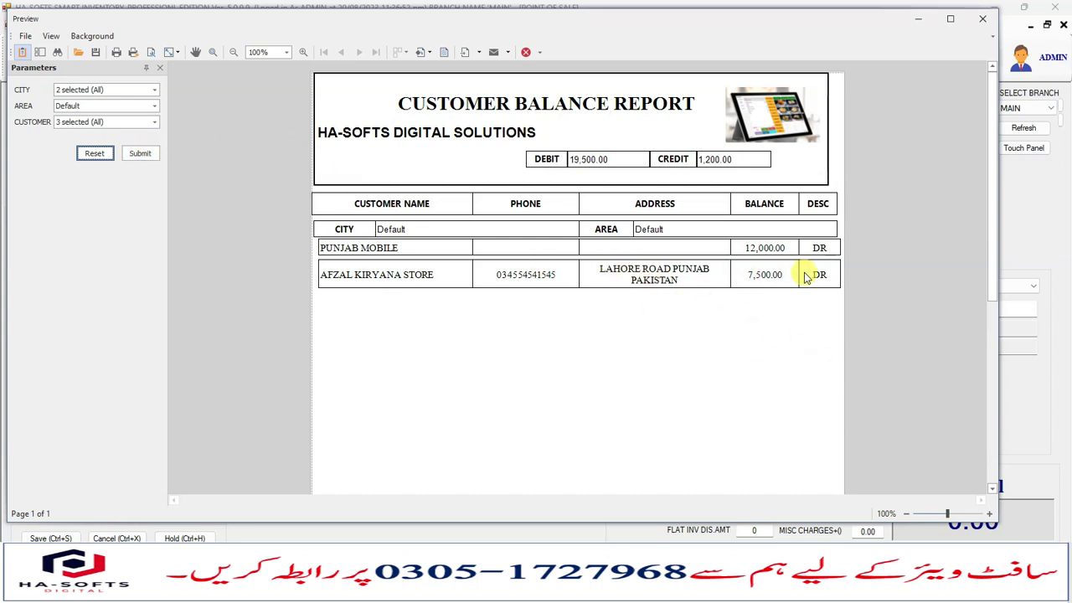
Filter the balance report to all areas and only AFZAL KIRYANA STORE, then regenerate it.
left_click(151, 106)
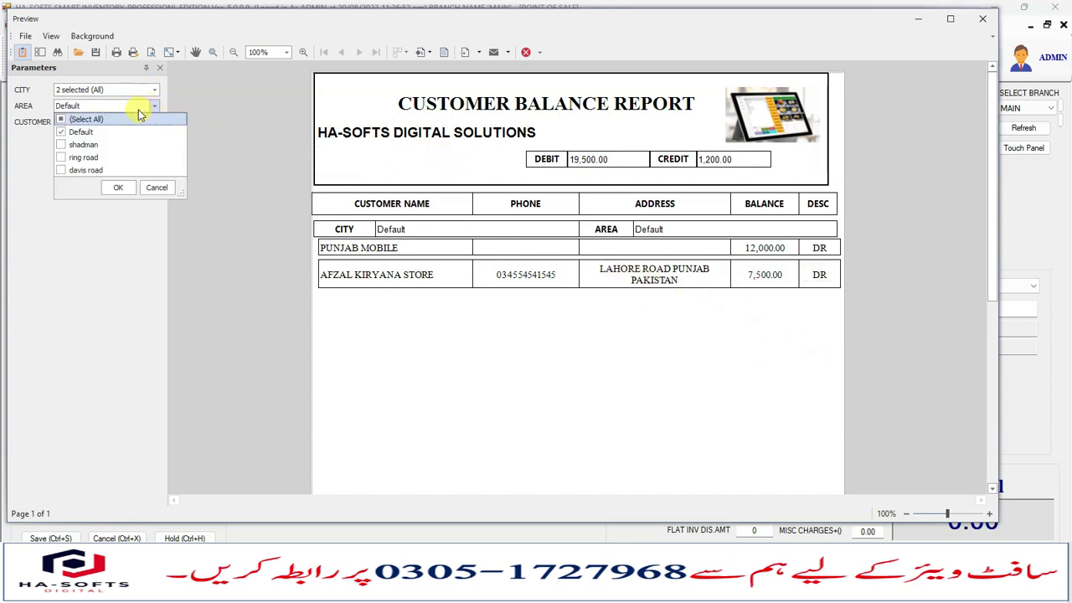
left_click(64, 120)
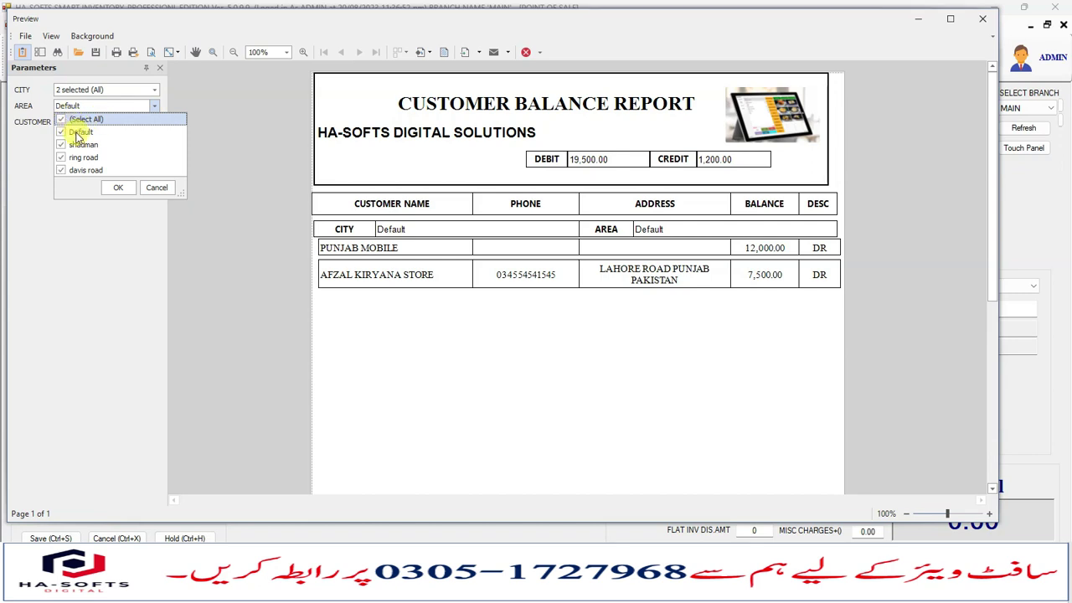
left_click(116, 187)
left_click(155, 122)
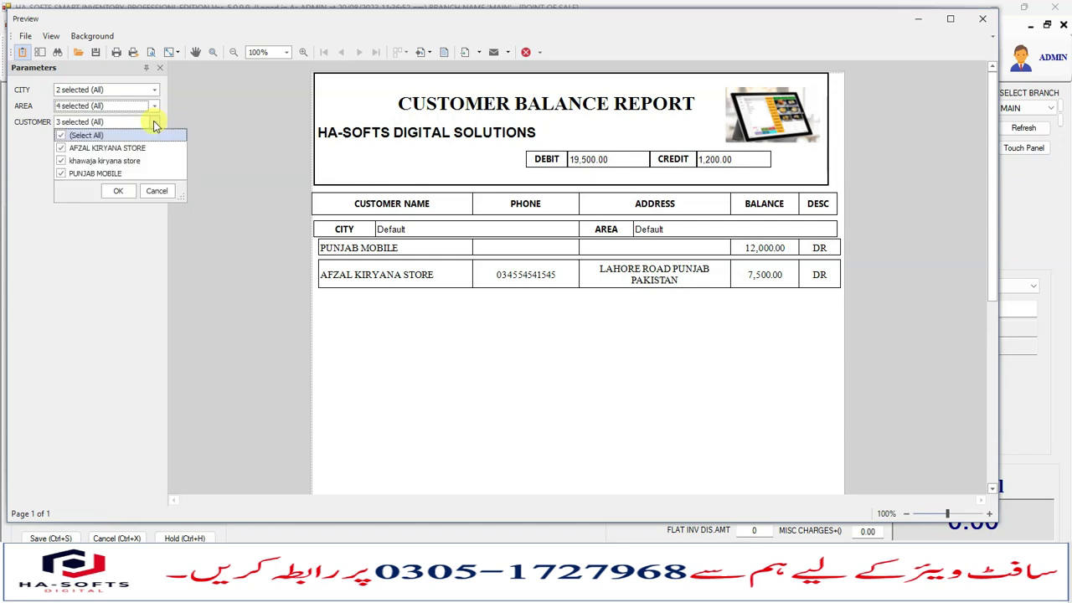
left_click(64, 148)
left_click(117, 191)
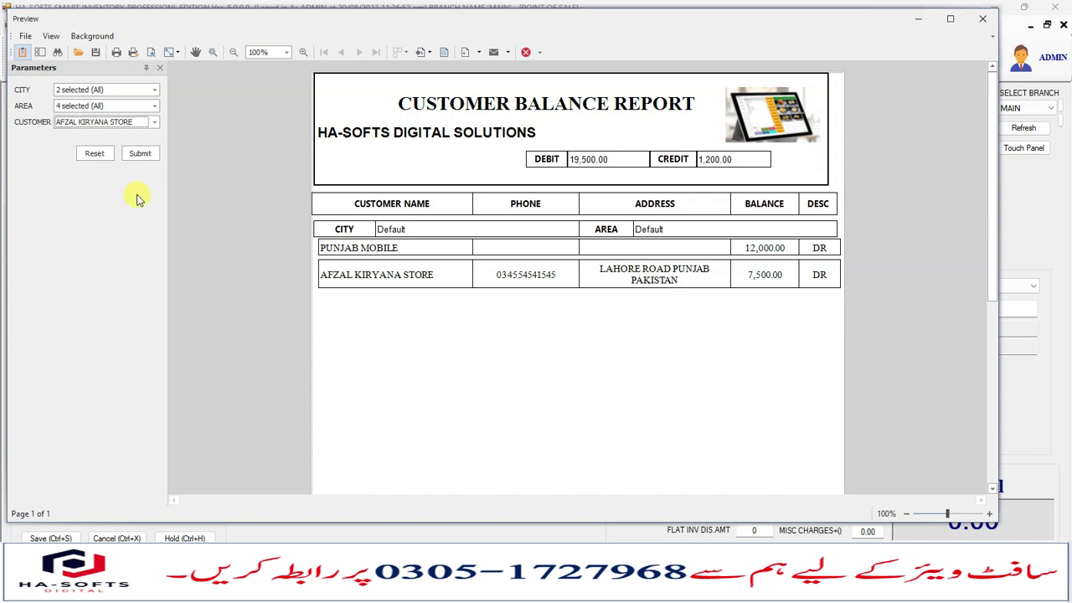
left_click(140, 154)
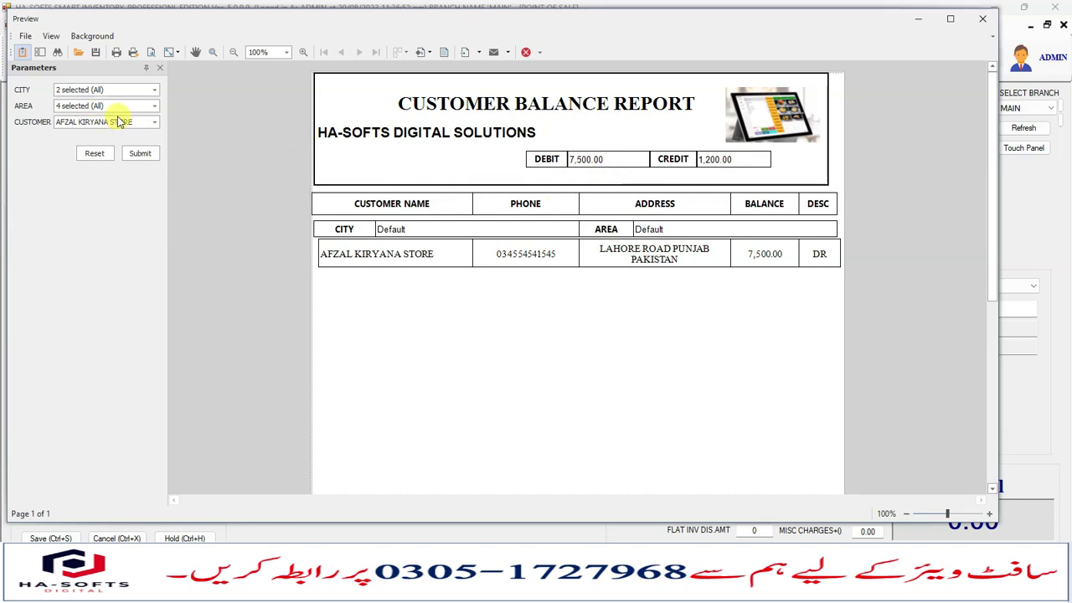
Switch the customer filter back to all customers and regenerate the balance report.
left_click(155, 122)
left_click(79, 138)
left_click(117, 190)
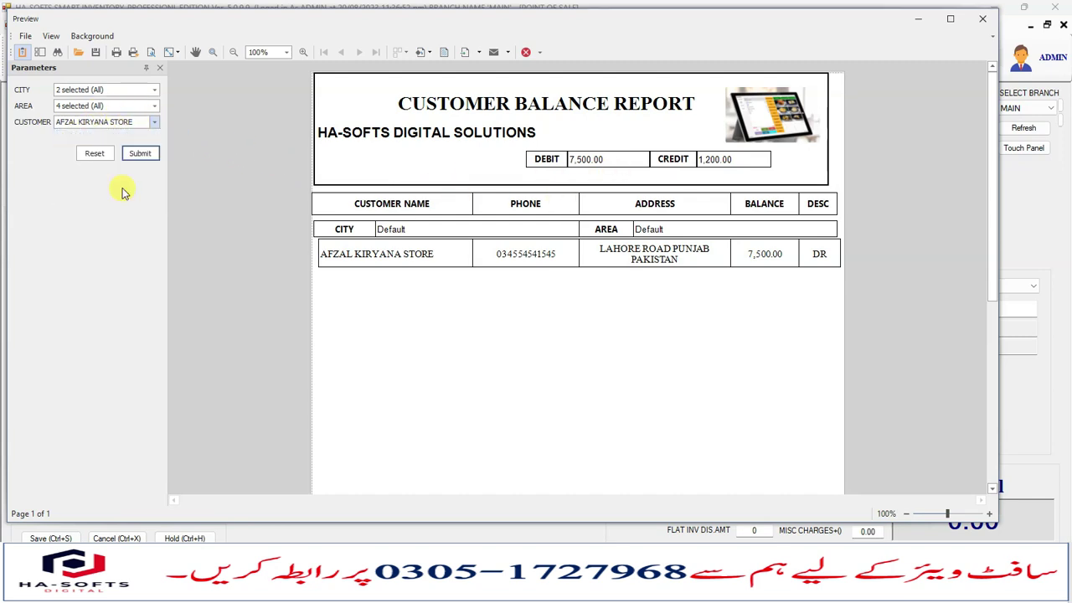
left_click(142, 157)
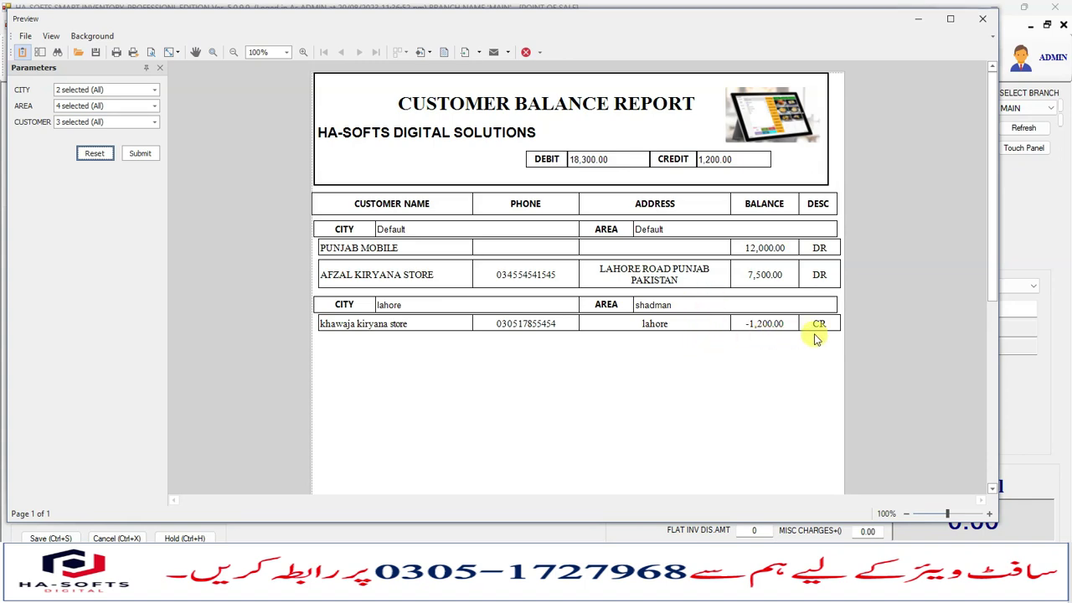
Close the balance report preview and start a new payment recovery.
left_click(984, 22)
left_click(64, 25)
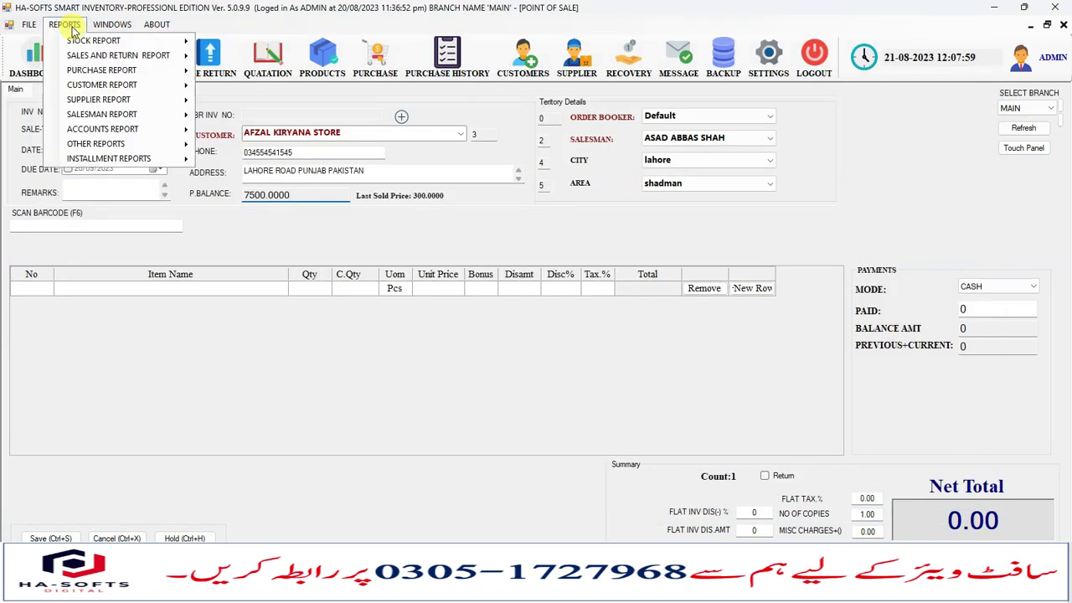
left_click(548, 351)
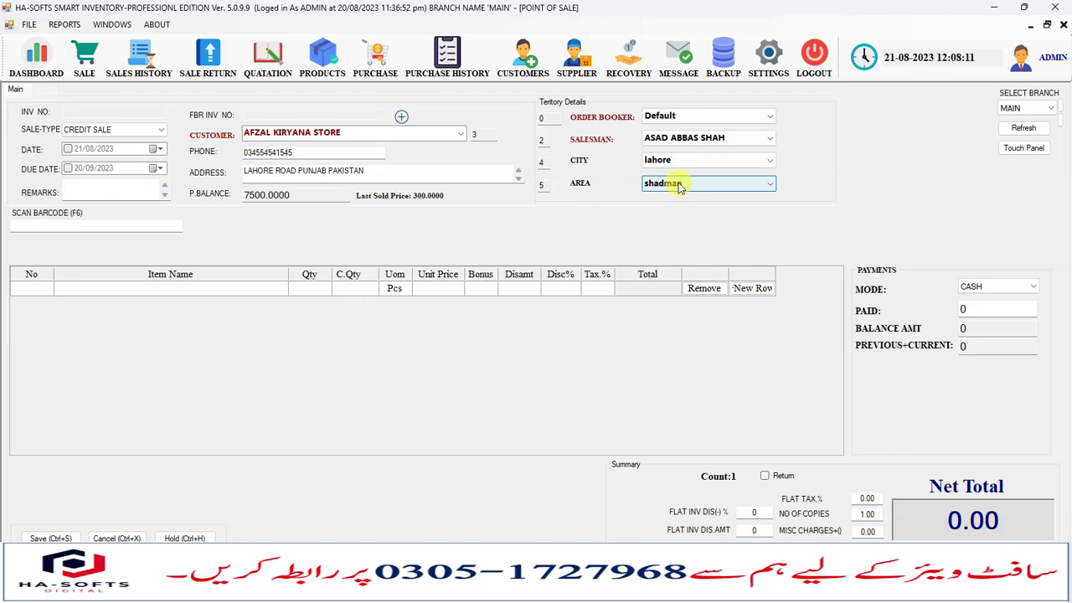
left_click(624, 61)
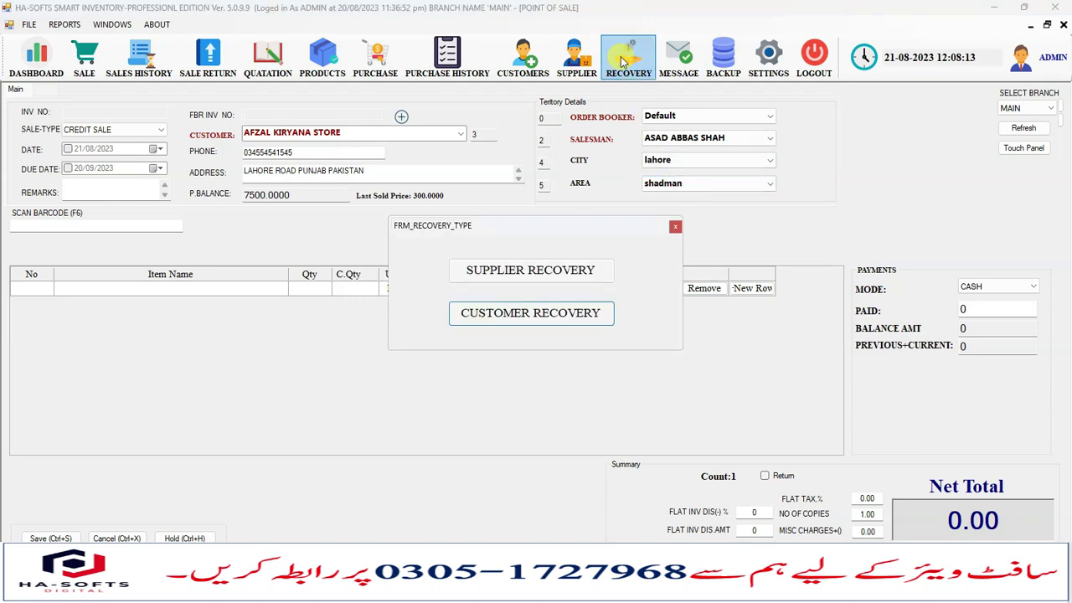
Start a customer recovery, load customers with balances, and select AFZAL KIRYANA STORE (previous balance 7500).
left_click(536, 314)
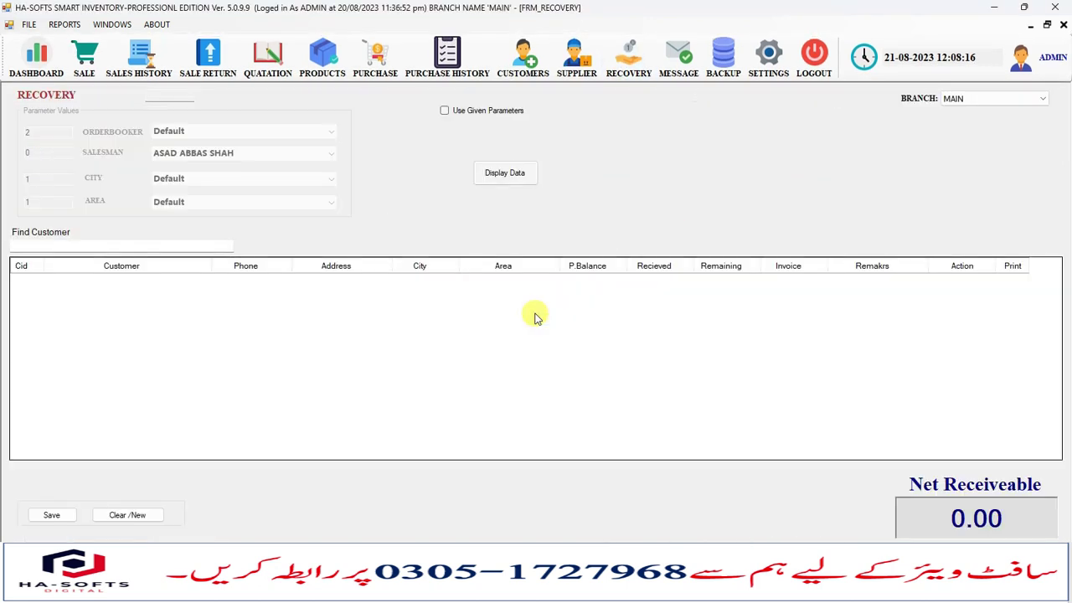
left_click(505, 173)
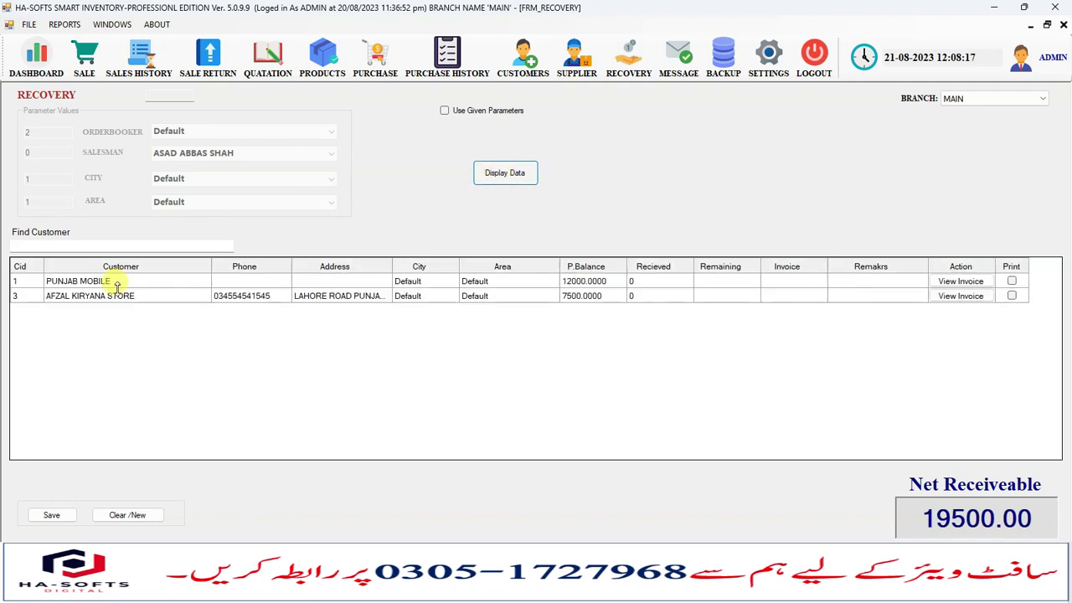
left_click(82, 297)
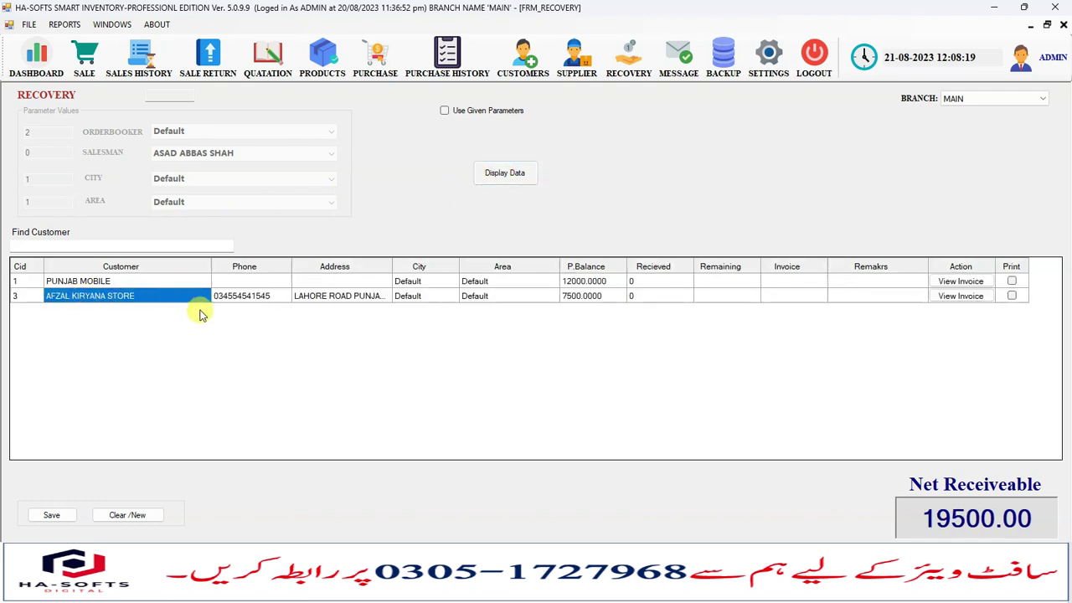
left_click(382, 300)
double_click(537, 296)
left_click(607, 298)
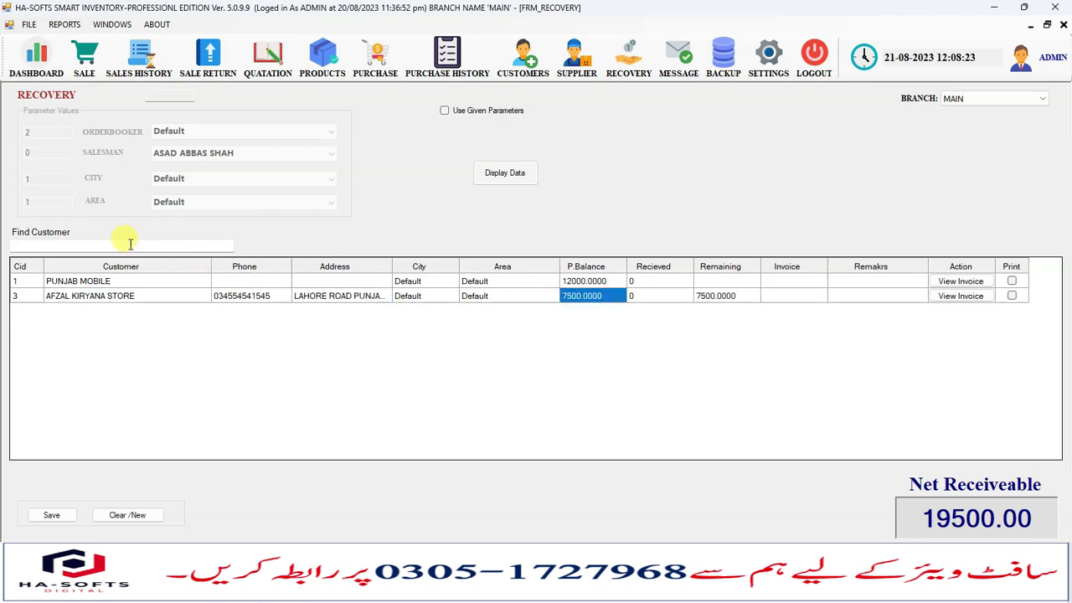
left_click(171, 299)
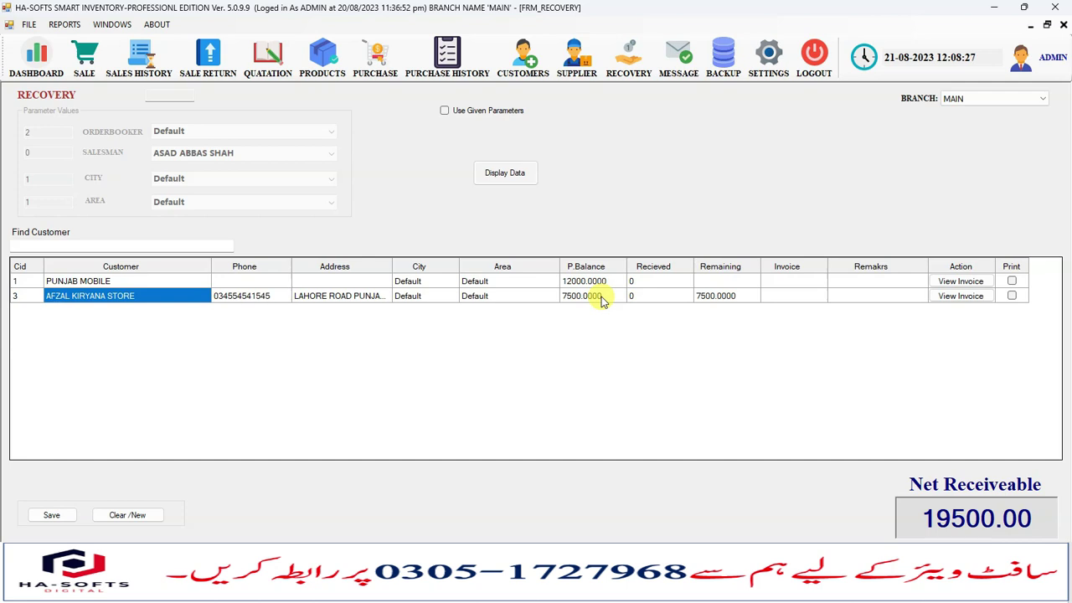
left_click(601, 299)
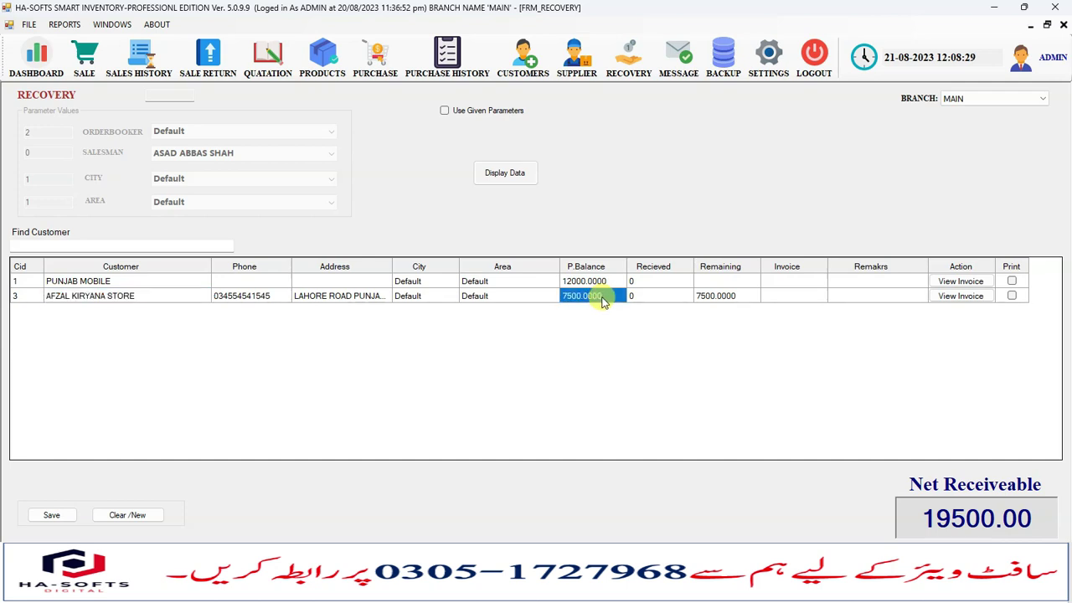
Enter 2000 as the store's received amount and review its outstanding invoices.
left_click(643, 302)
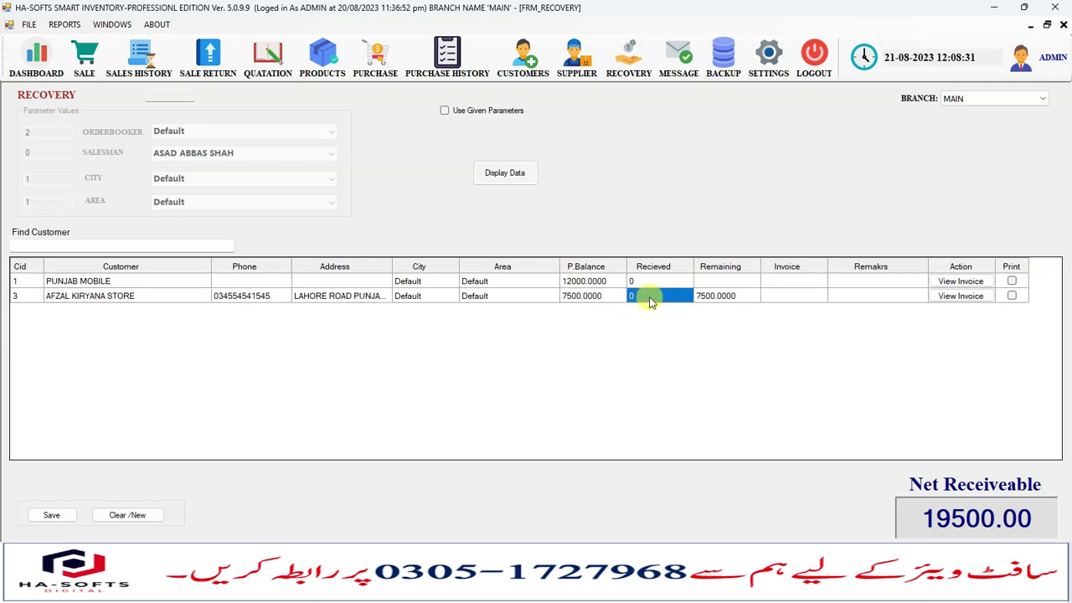
left_click(651, 300)
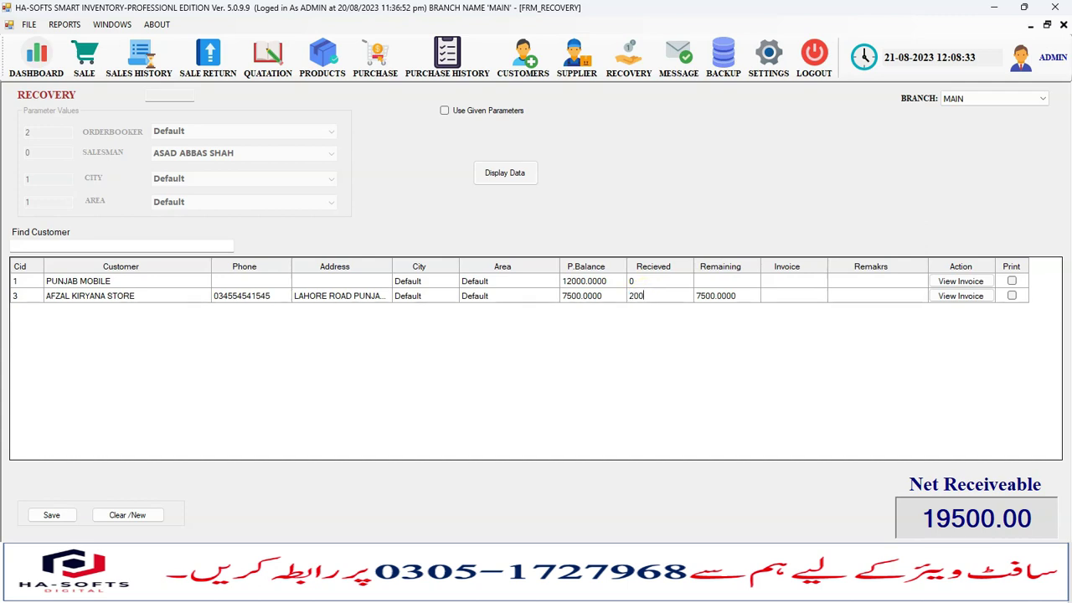
key("Return")
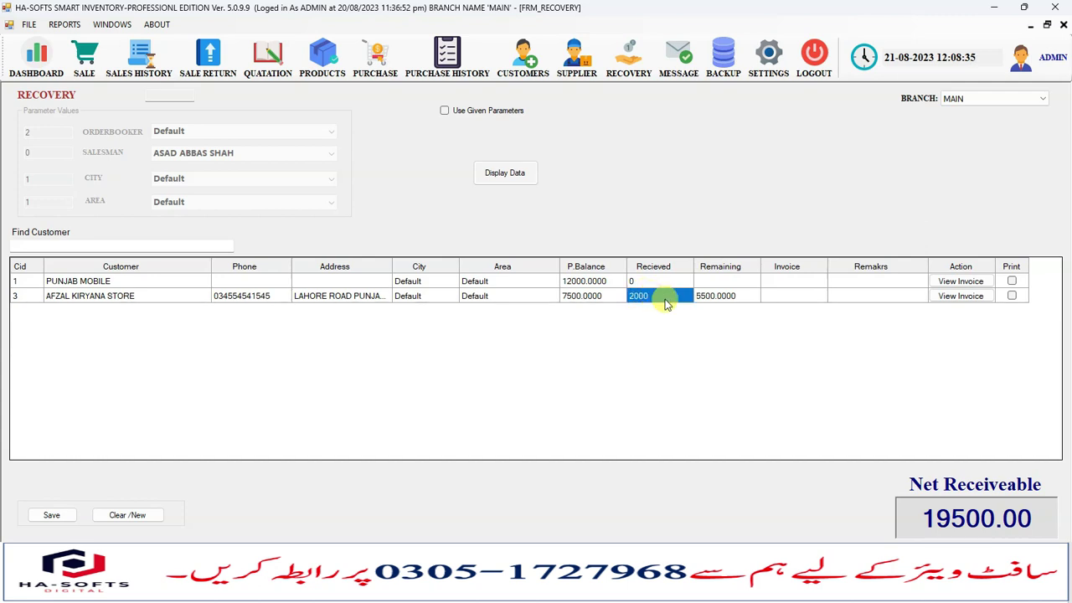
left_click(962, 298)
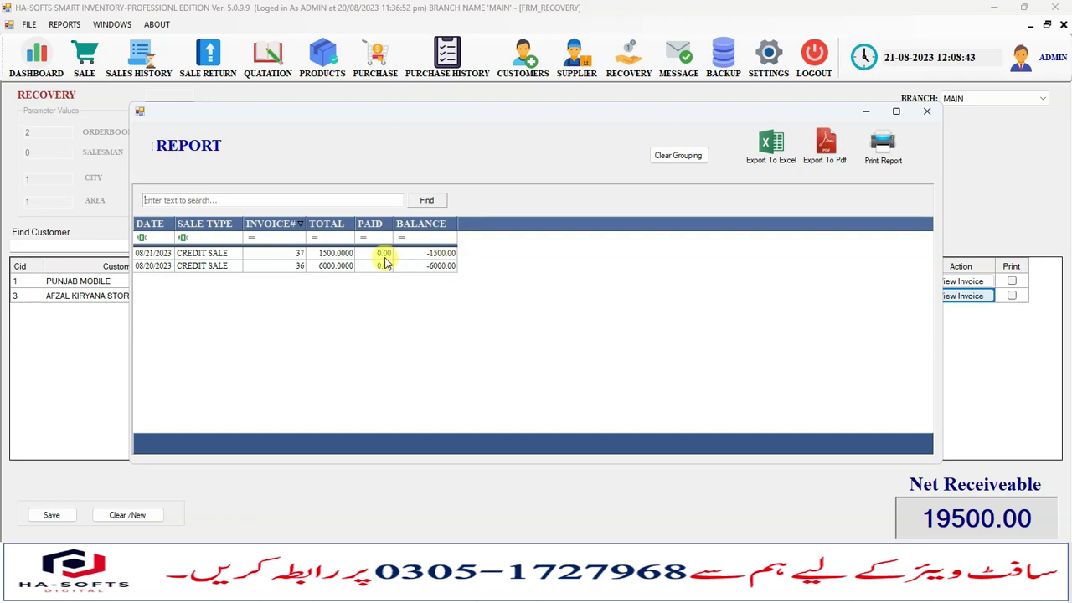
left_click(926, 110)
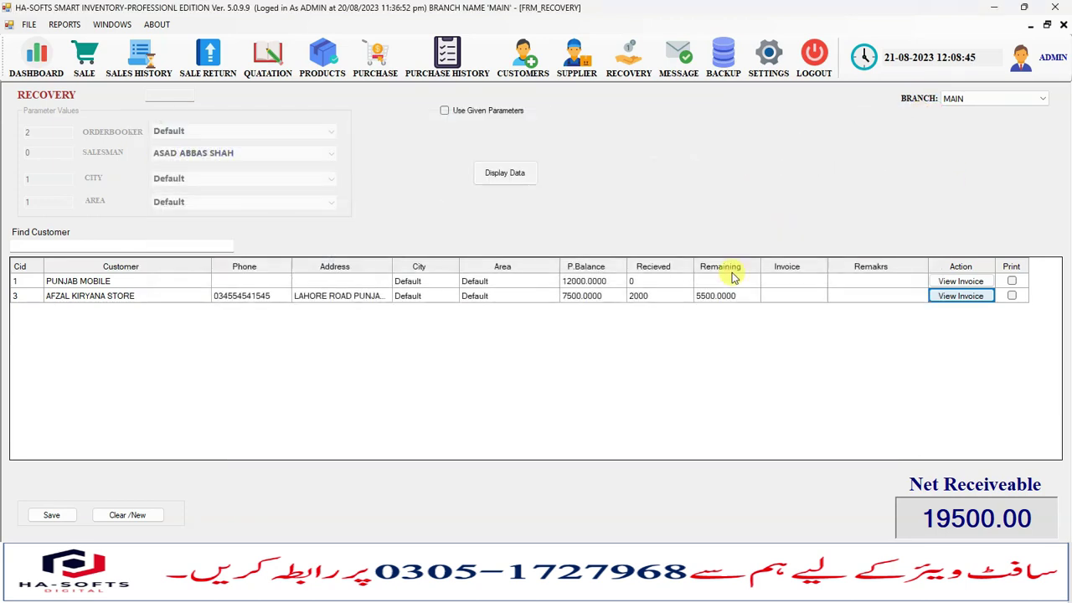
Verify the row shows 7500 previous, 2000 received and 5500 remaining.
left_click(614, 300)
left_click(650, 299)
left_click(744, 300)
left_click(810, 298)
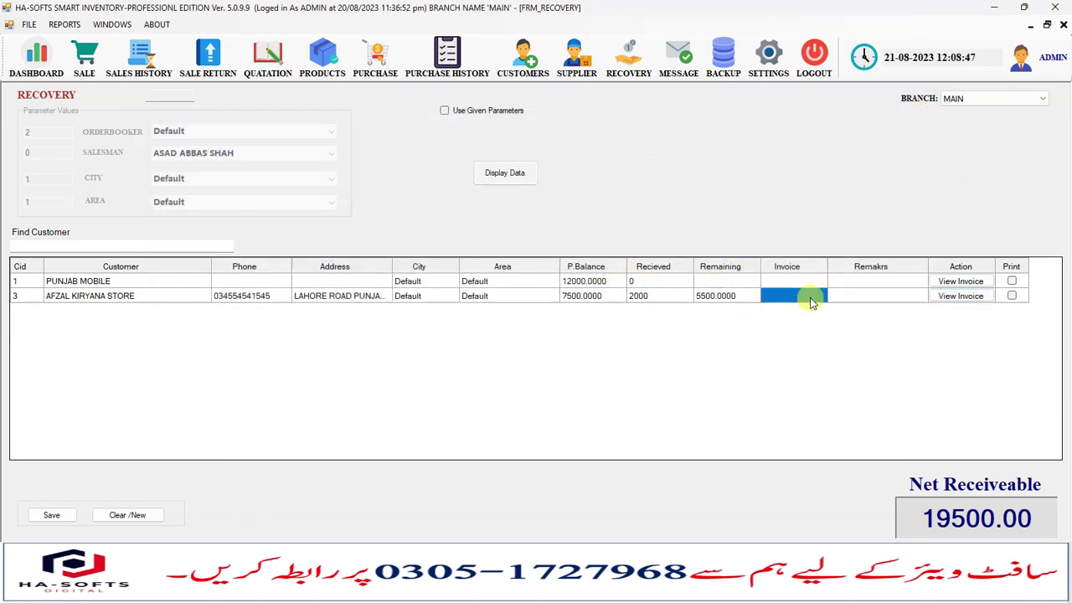
left_click(666, 299)
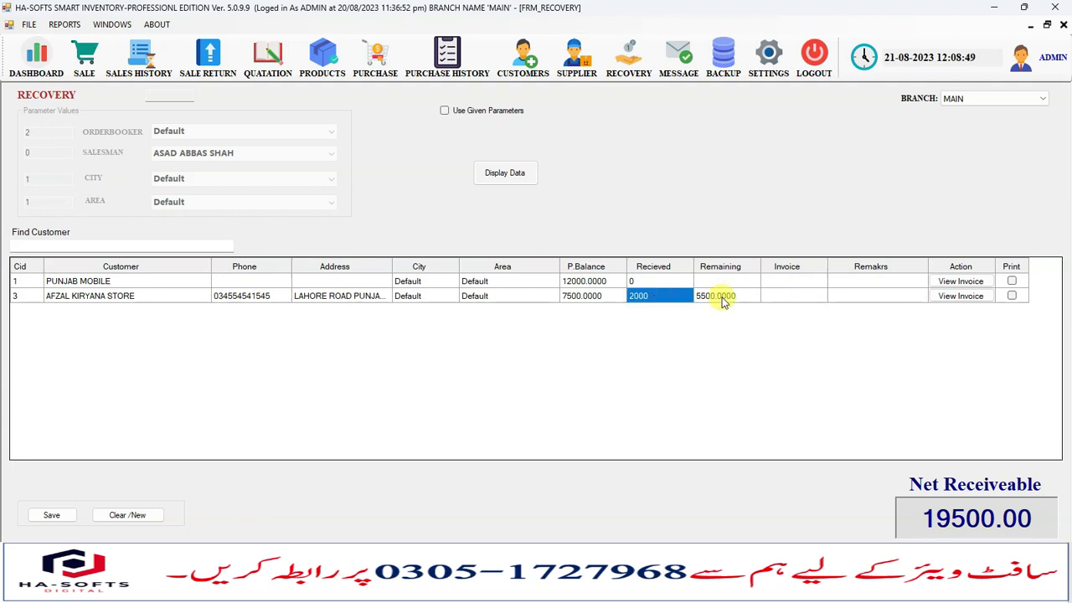
left_click(764, 300)
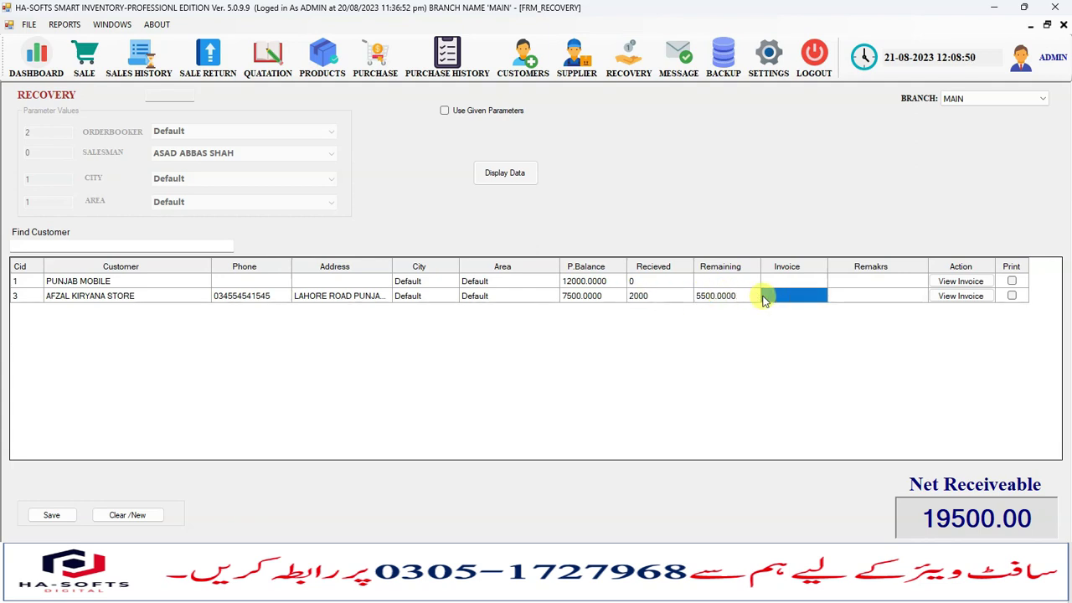
left_click(706, 300)
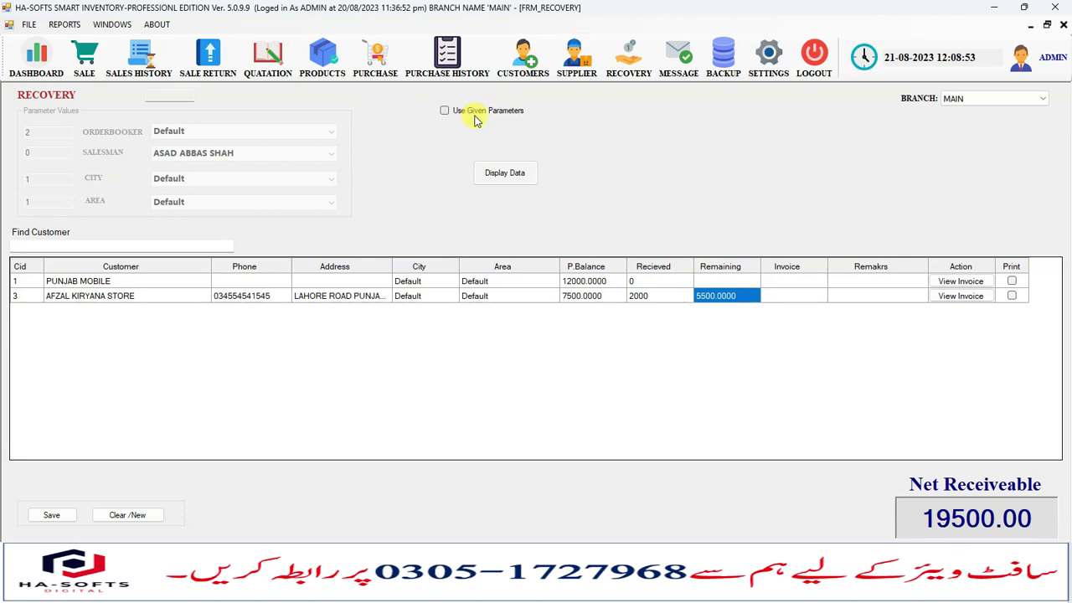
Turn Use Given Parameters on, leave city and area at Default, then turn it off.
left_click(448, 113)
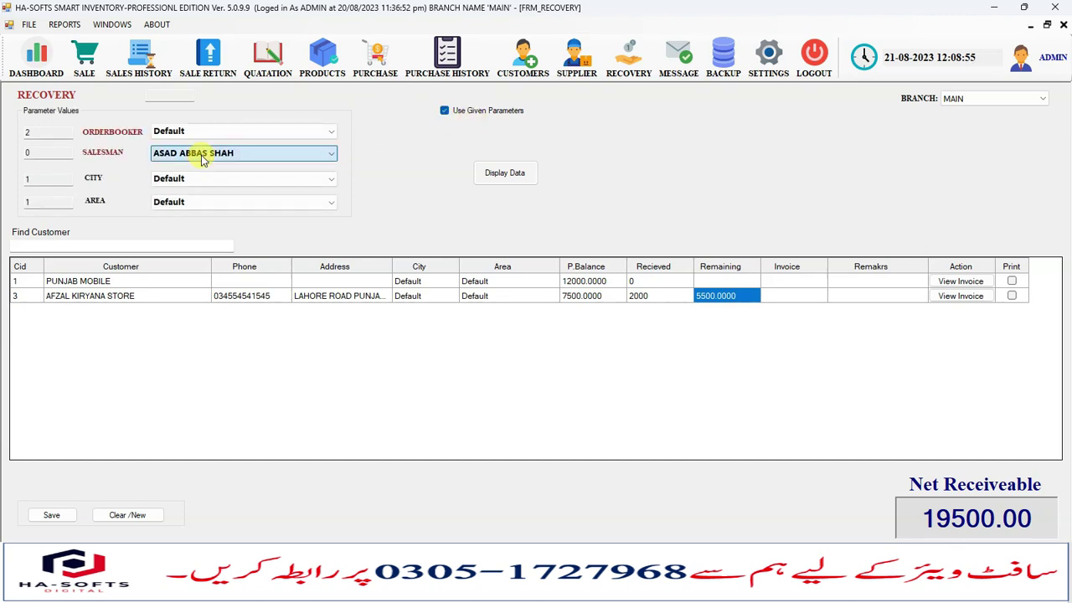
left_click(199, 180)
left_click(200, 180)
left_click(201, 203)
left_click(201, 203)
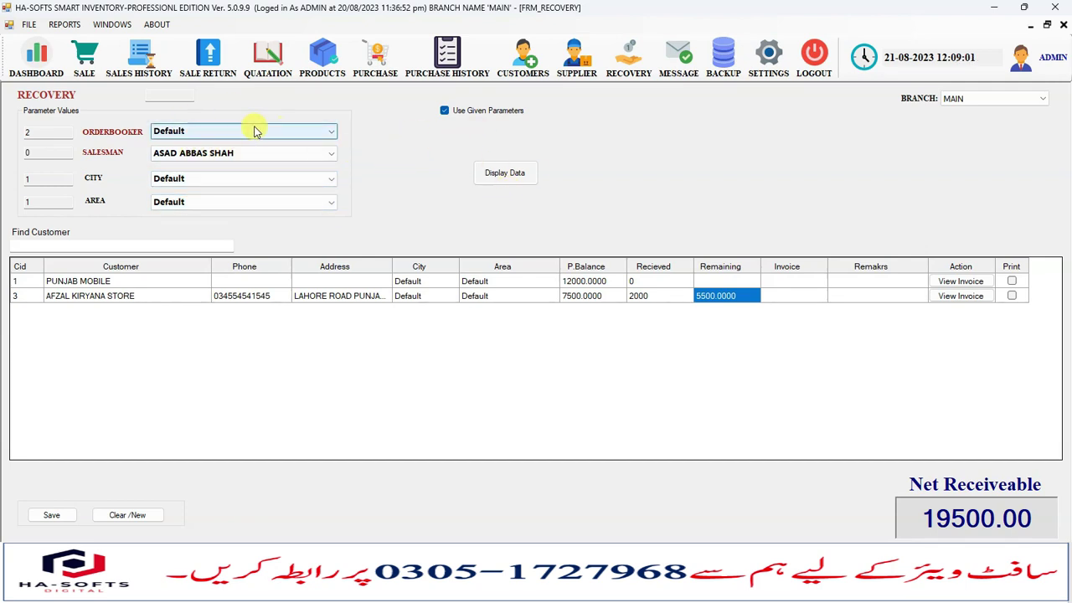
left_click(444, 111)
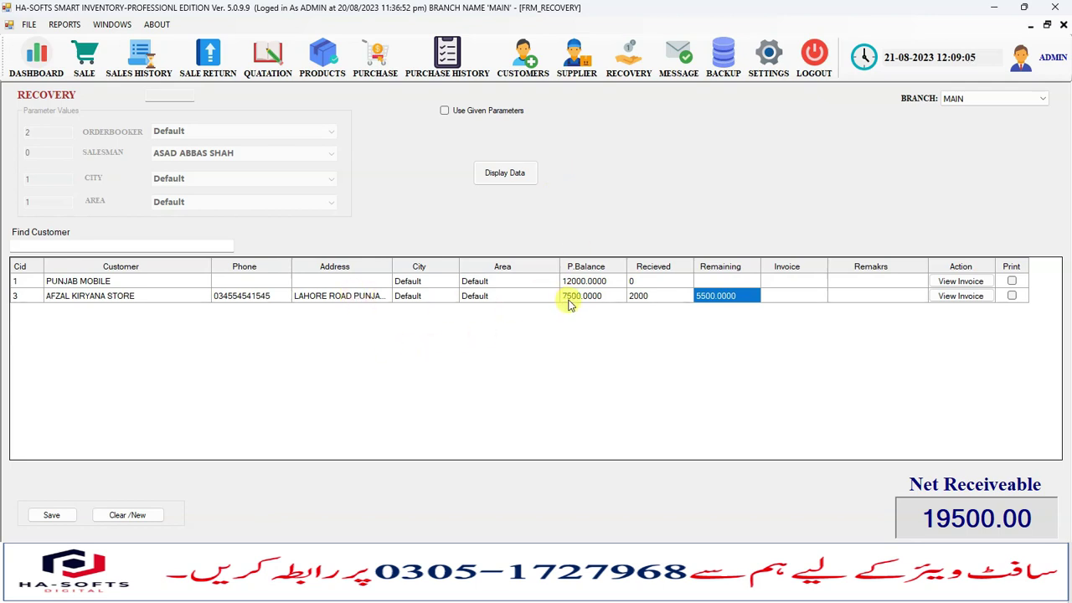
left_click(772, 298)
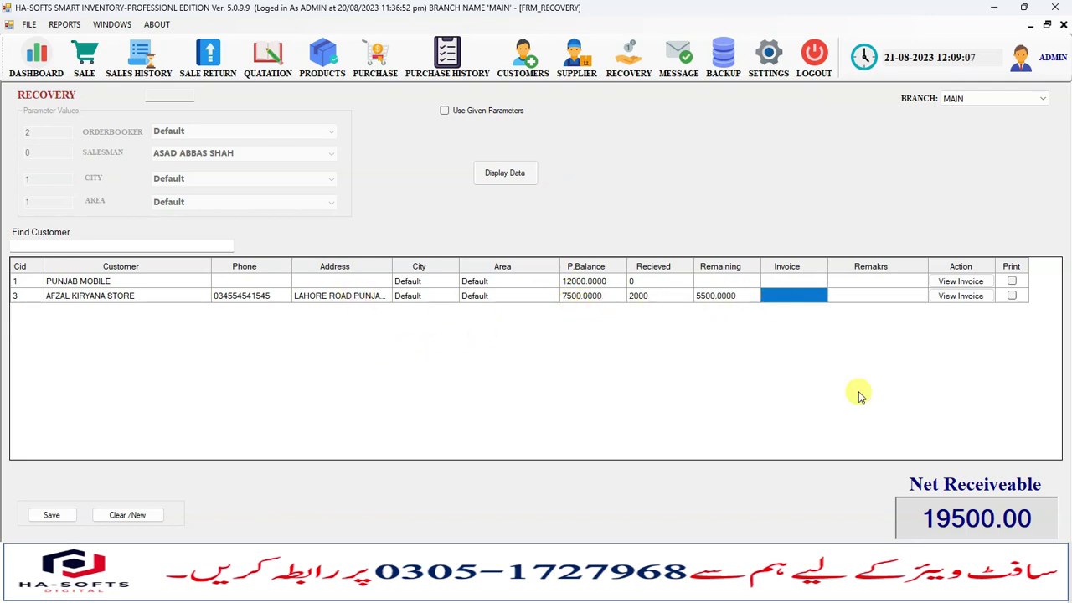
Save the 2000 recovery entry and confirm the Record Added message.
left_click(52, 517)
left_click(560, 339)
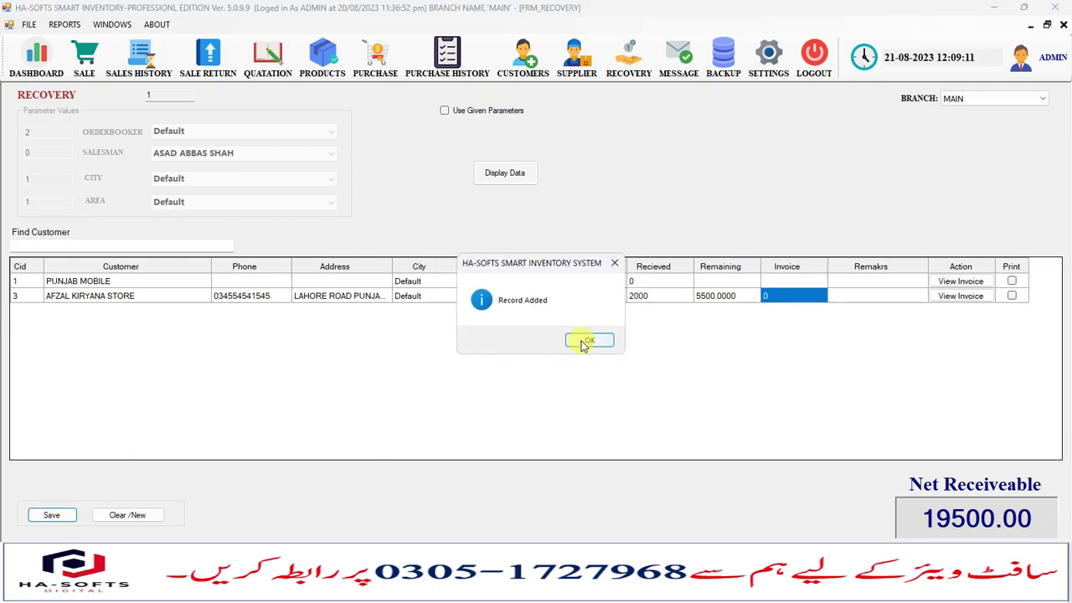
left_click(590, 342)
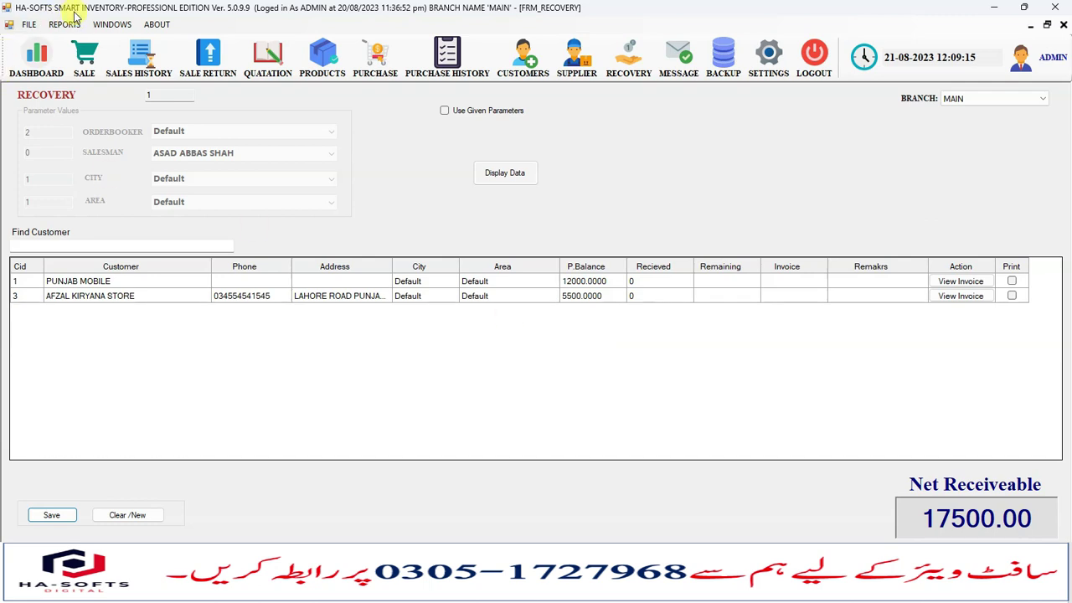
left_click(67, 23)
mouse_move(172, 56)
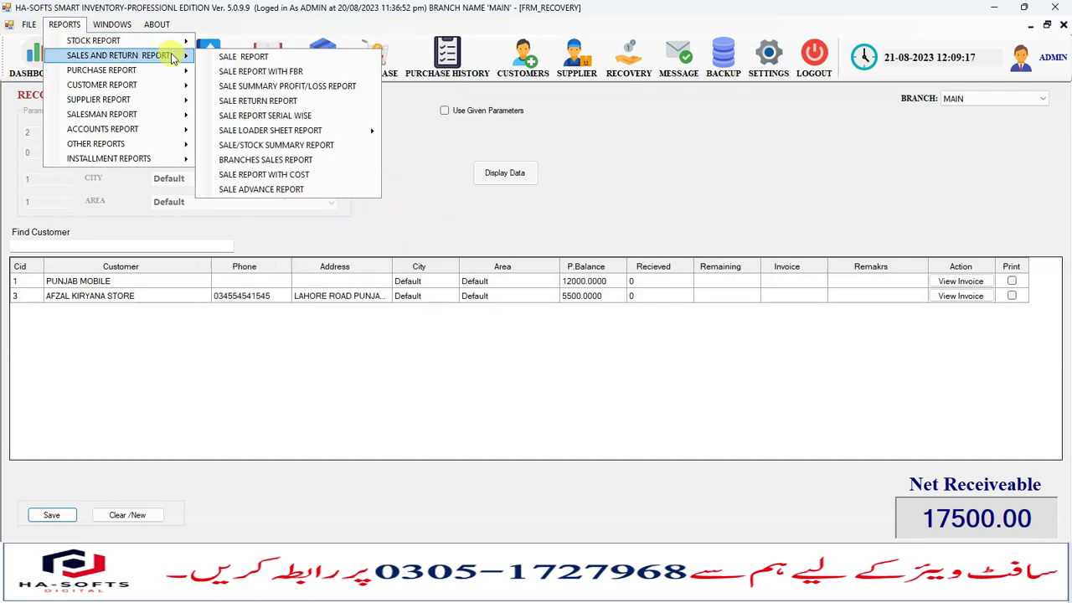
mouse_move(179, 83)
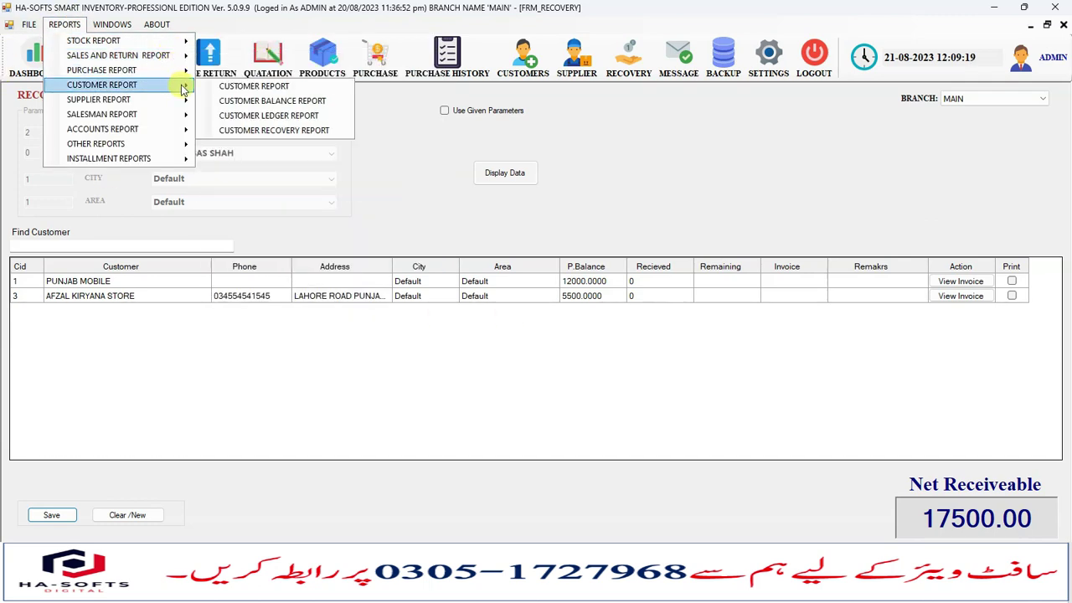
left_click(274, 131)
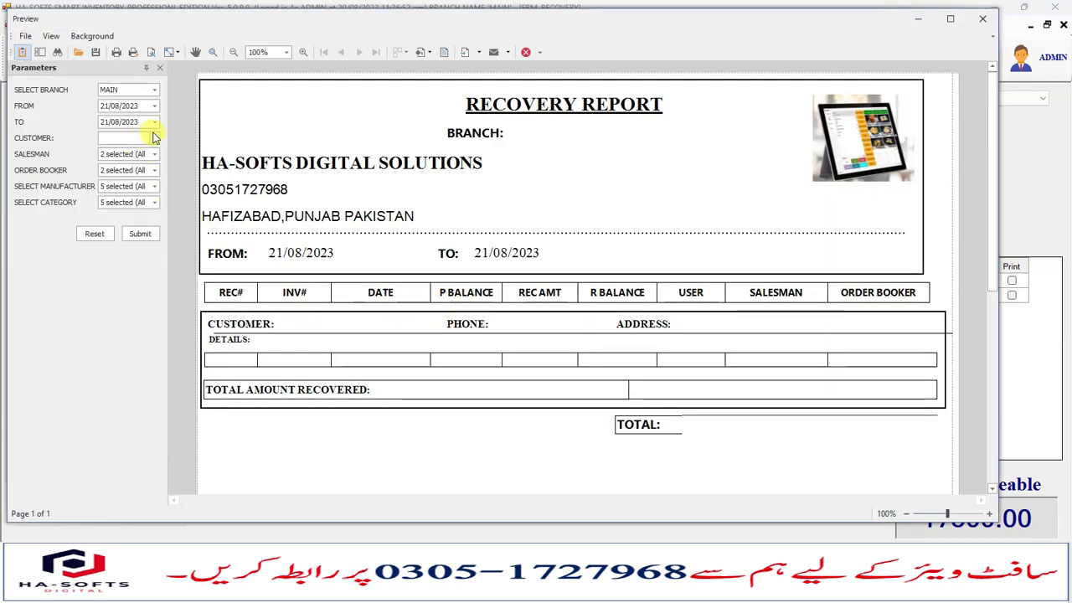
left_click(154, 137)
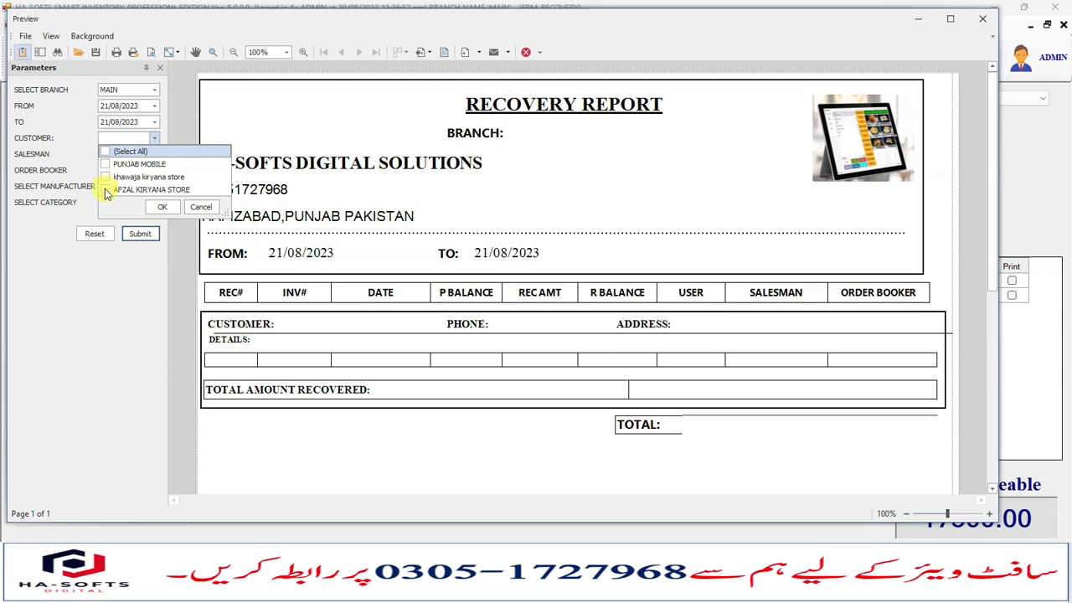
left_click(160, 209)
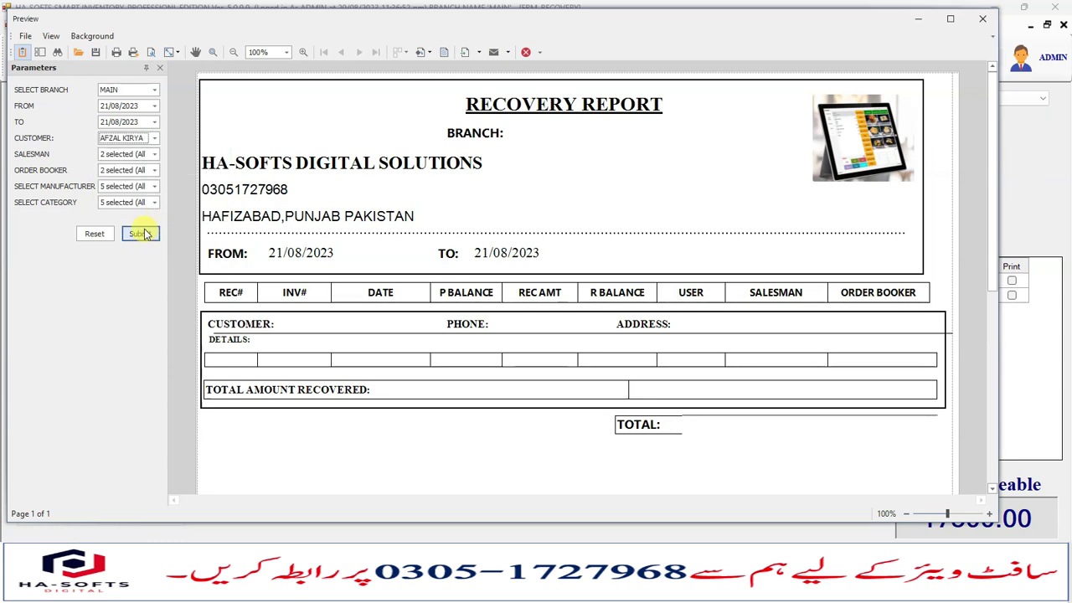
left_click(141, 234)
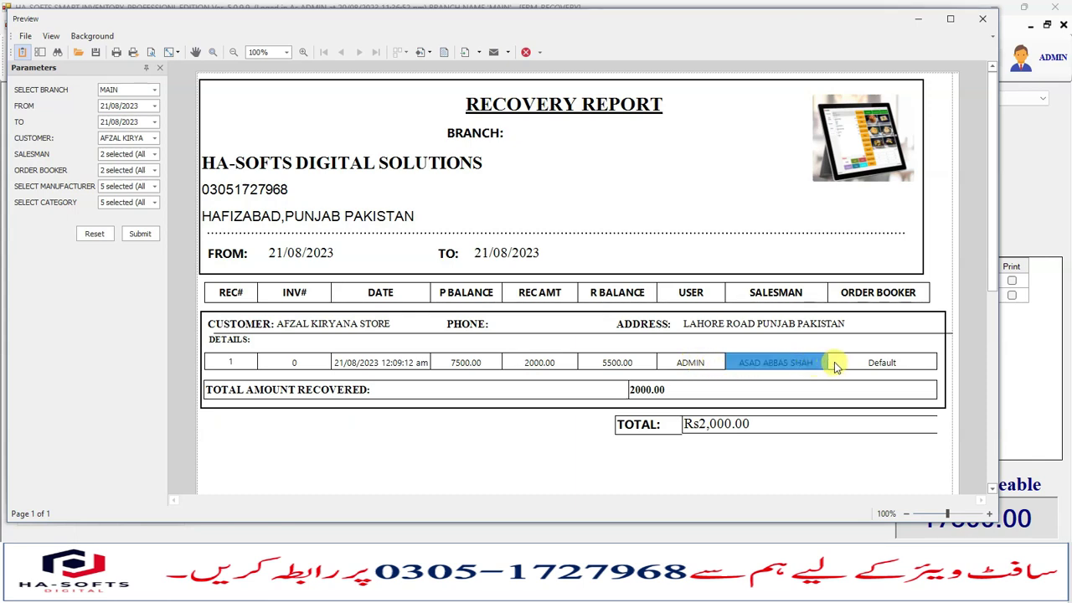
left_click(708, 425)
scroll(472, 349, "down", 1)
scroll(471, 350, "up", 1)
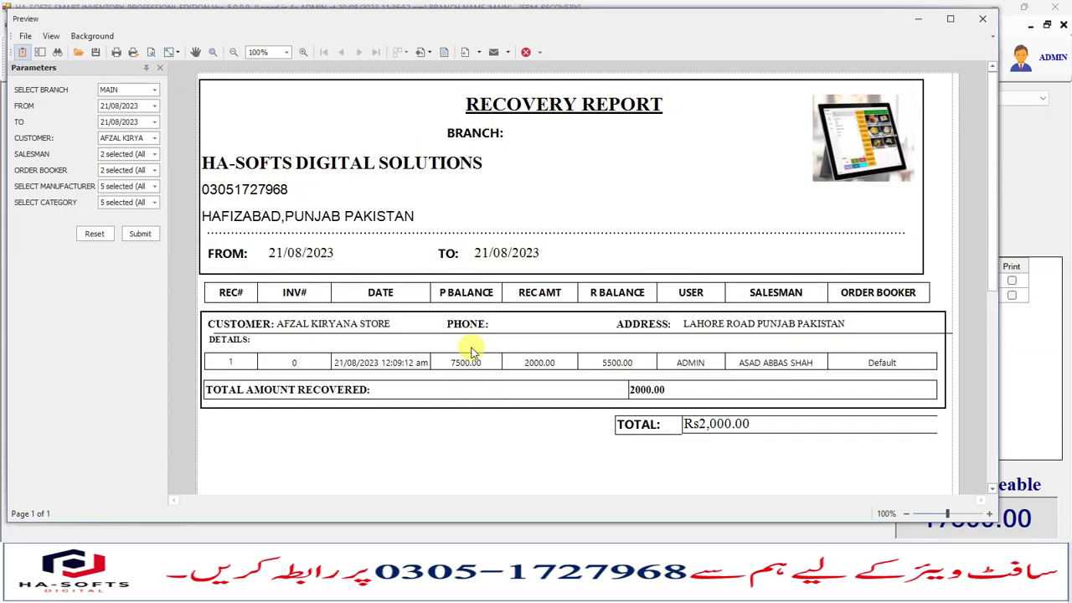
left_click(983, 18)
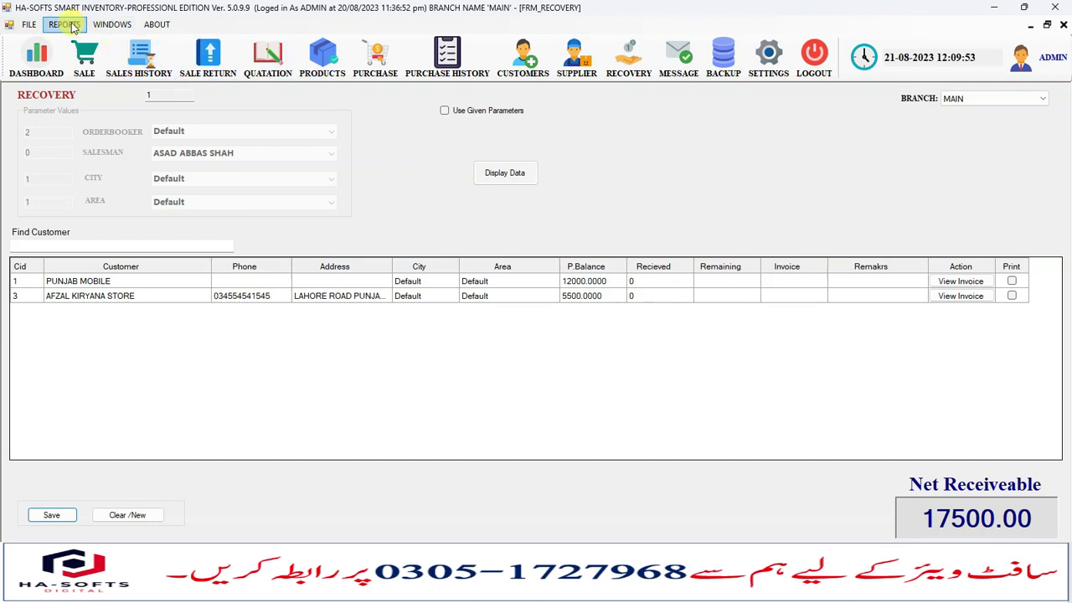
left_click(64, 24)
mouse_move(168, 85)
left_click(243, 102)
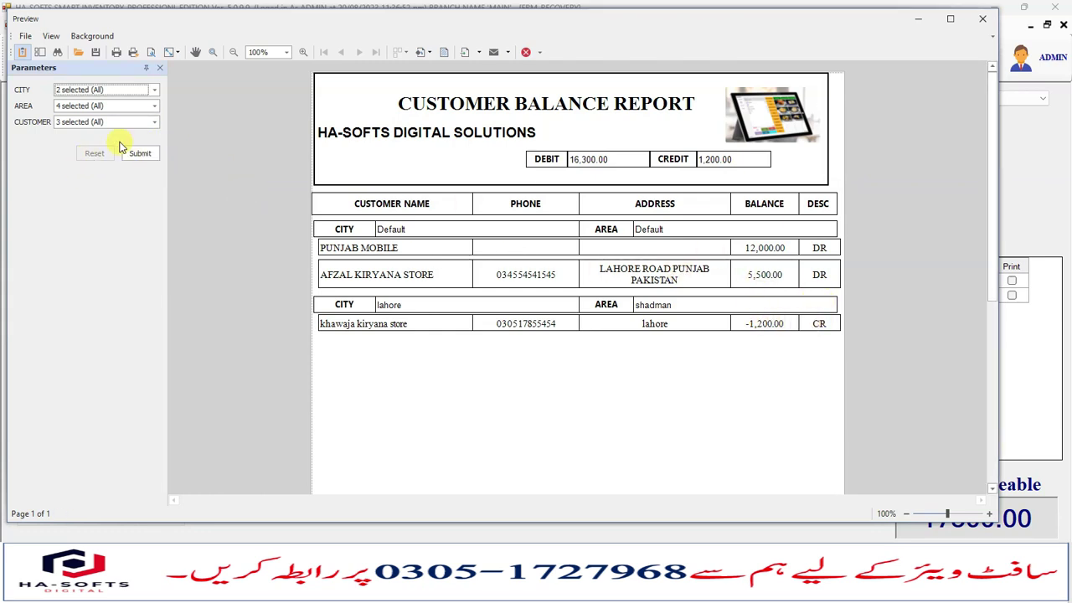
left_click(147, 122)
left_click(61, 135)
left_click(60, 149)
left_click(118, 191)
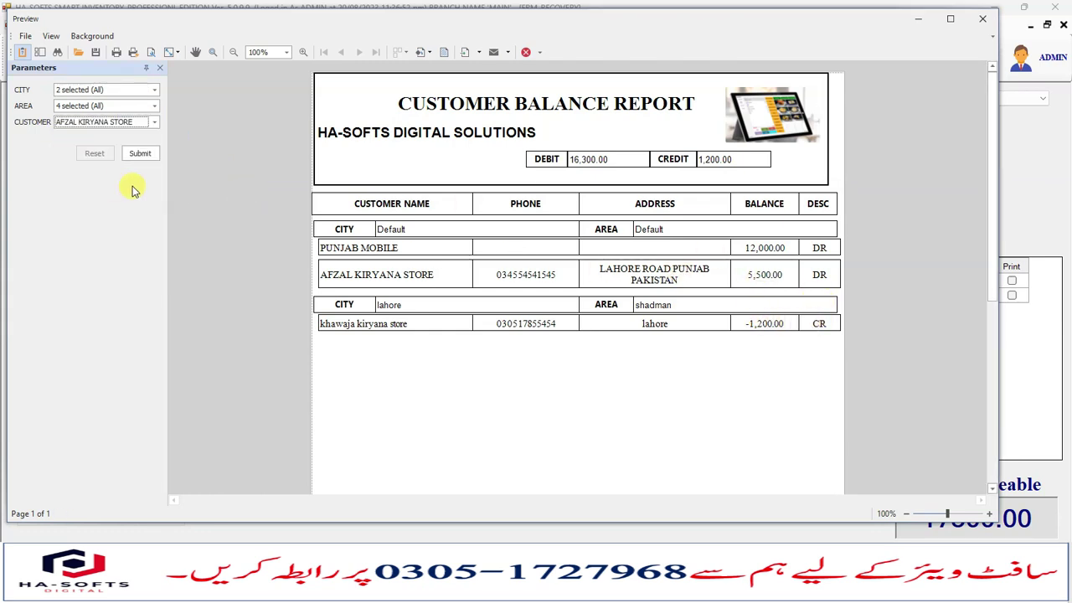
left_click(140, 153)
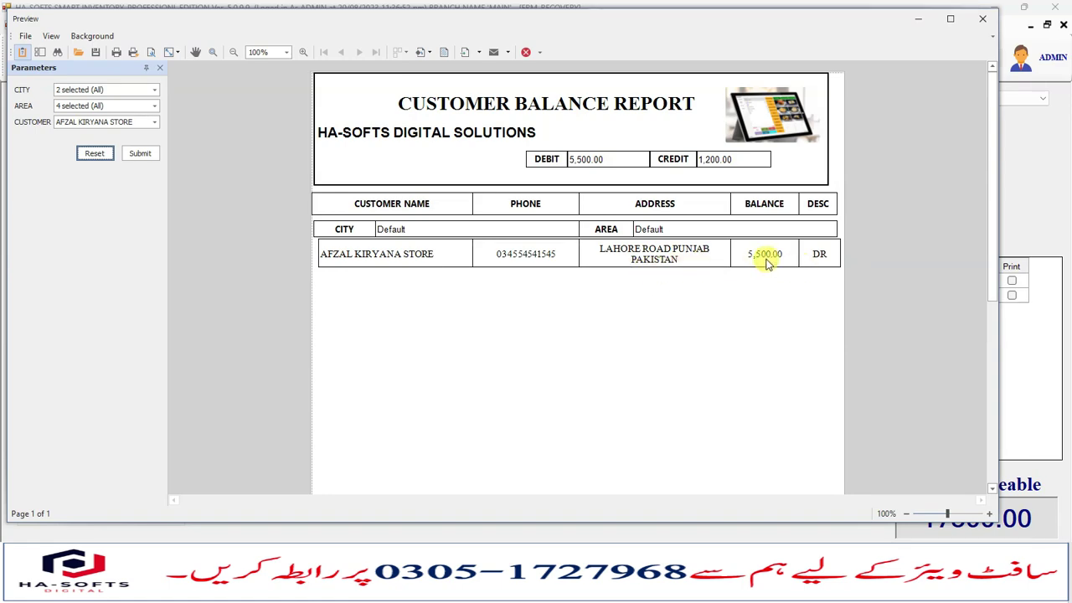
left_click(982, 19)
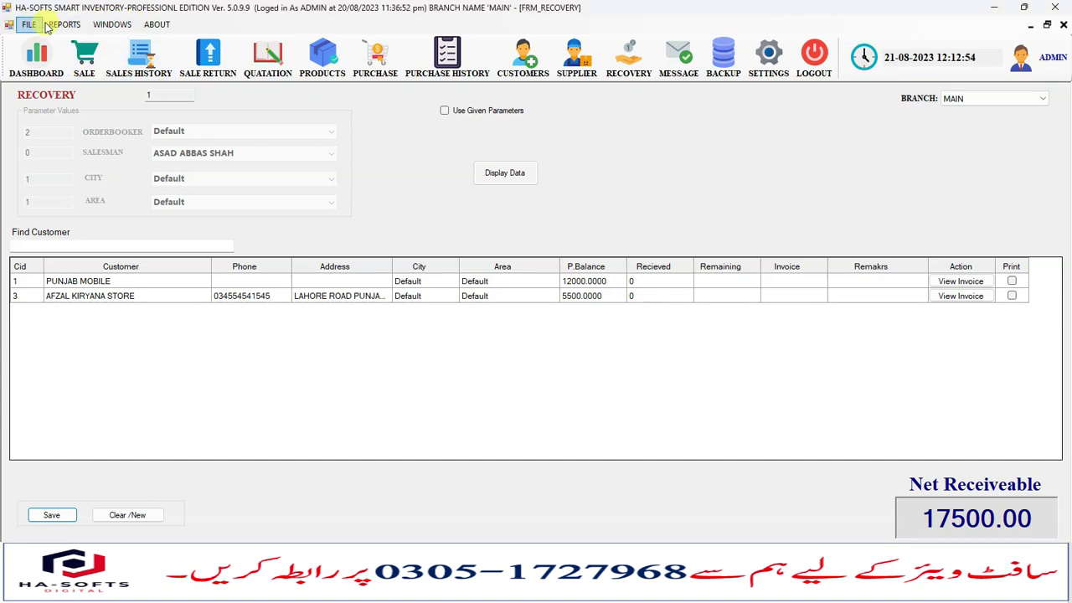
Generate the Ledger Report for AFZAL KIRYANA STORE dated 21/08/2023.
left_click(66, 25)
mouse_move(185, 130)
left_click(244, 188)
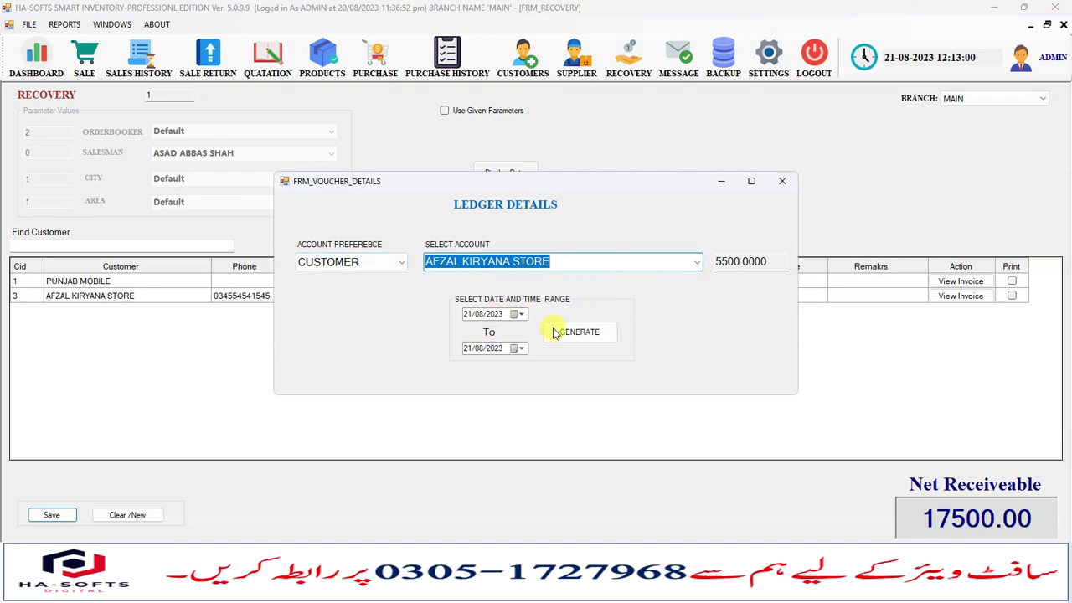
left_click(591, 333)
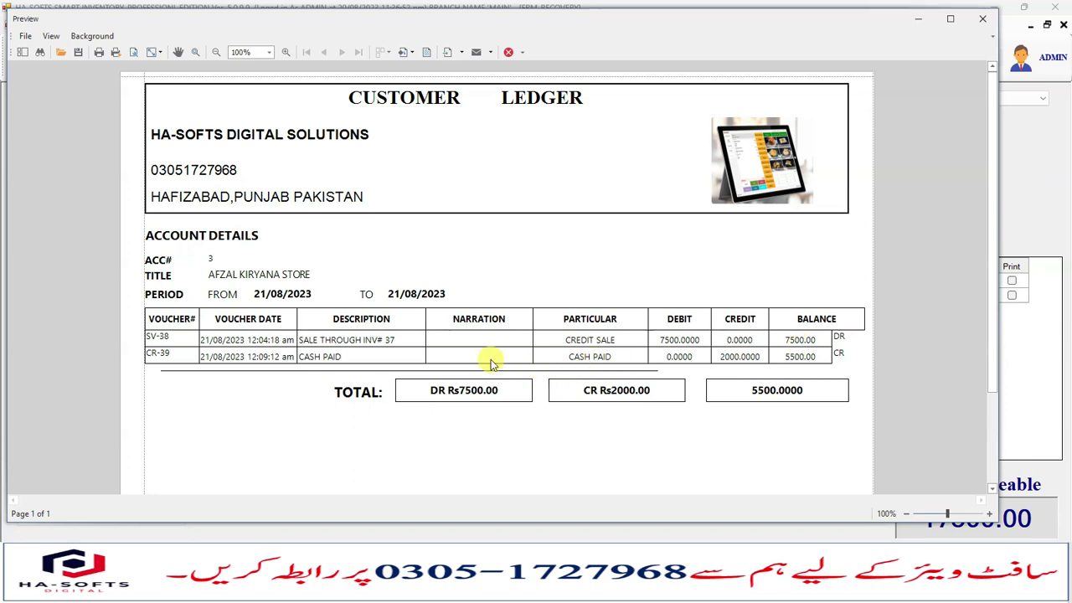
Check the CASH PAID entry, close the ledger, and advance to the Mobile Application Overview slide.
left_click(401, 364)
left_click(983, 20)
left_click(782, 181)
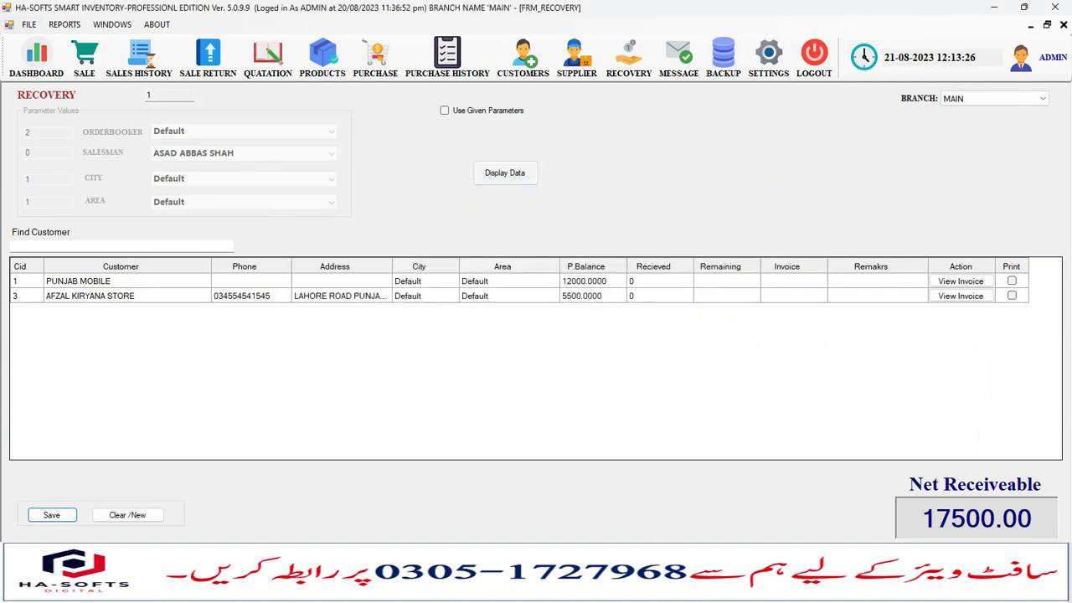
key("alt+Tab")
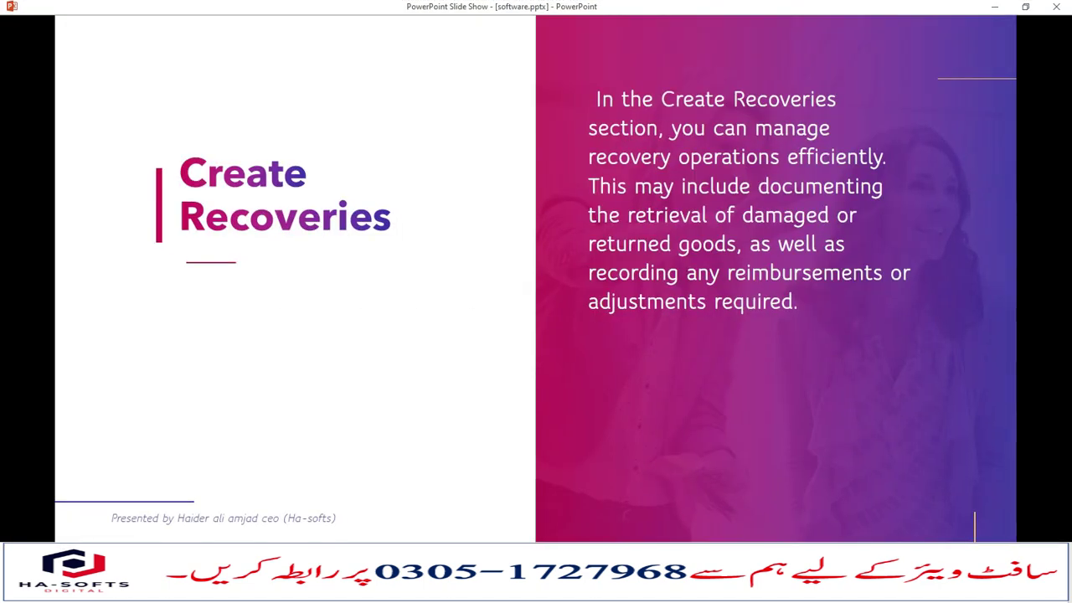
key("Right")
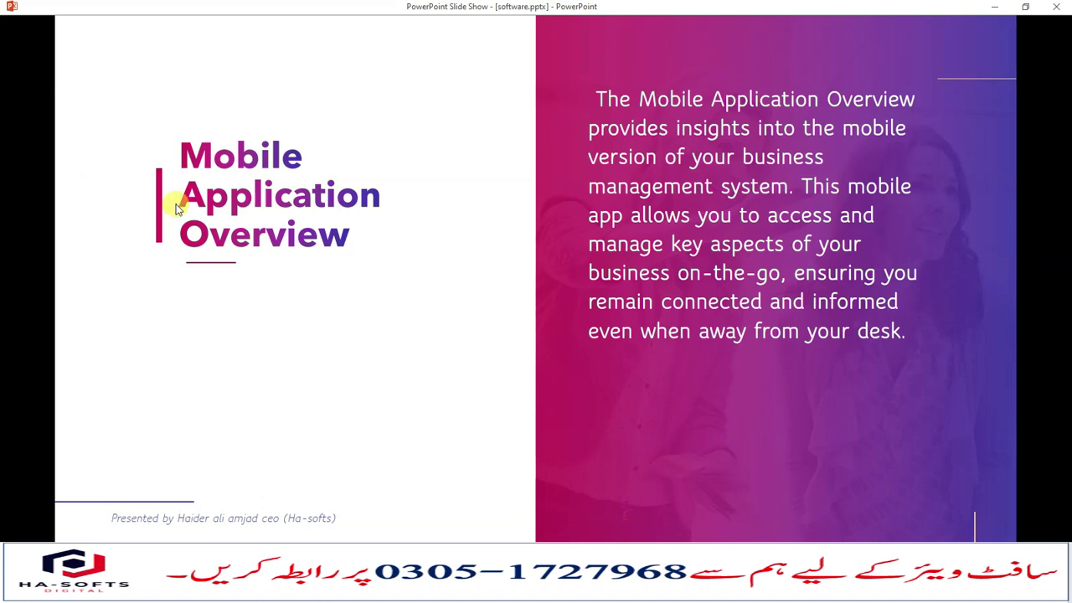